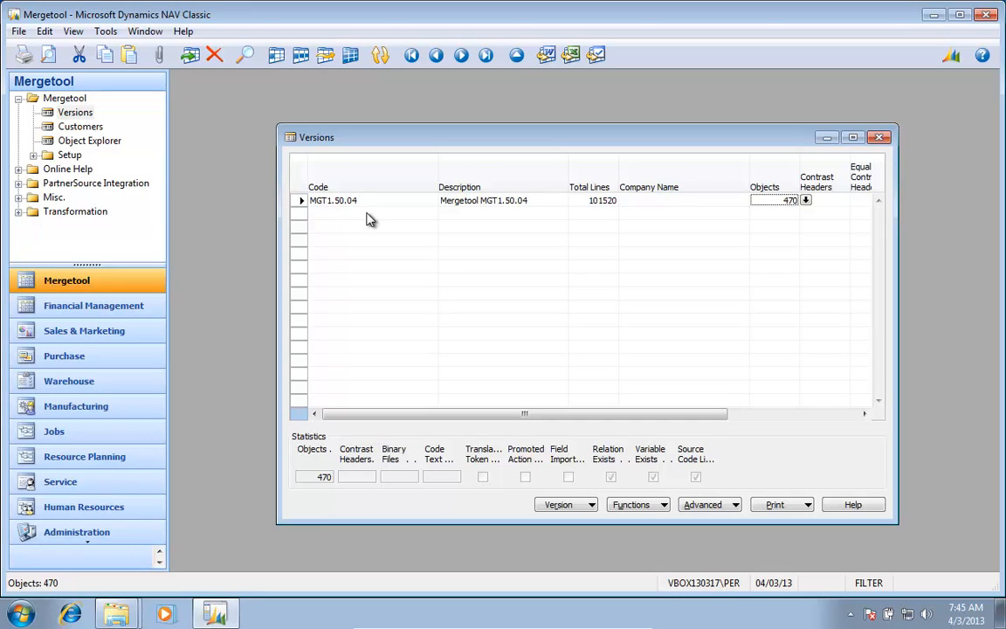
Step: Examine the contents of the C:\Mergetool folder, and return to Microsoft Dynamics NAV Classic
left_click(116, 615)
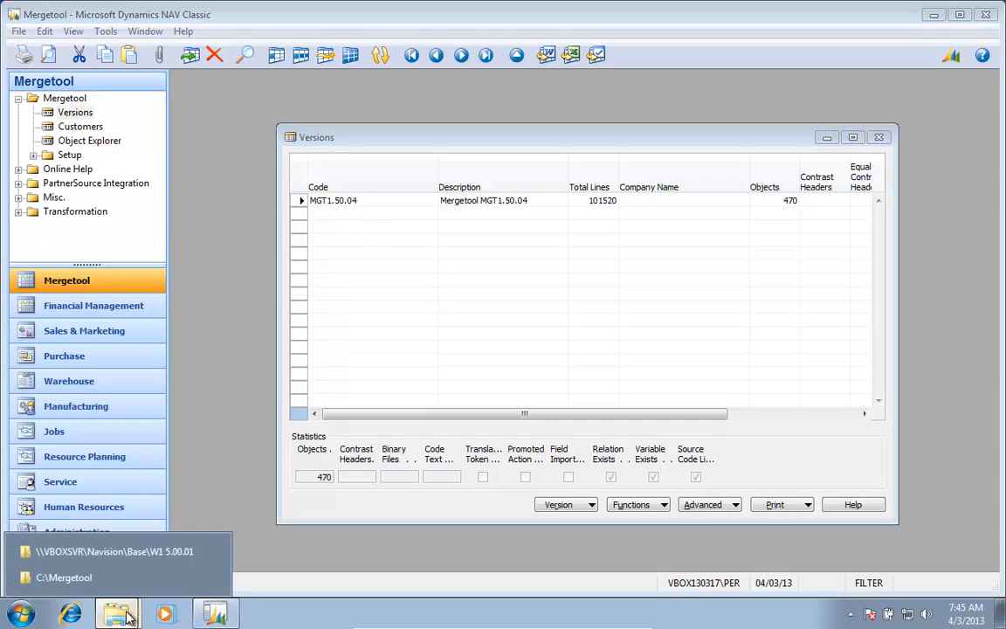
left_click(87, 581)
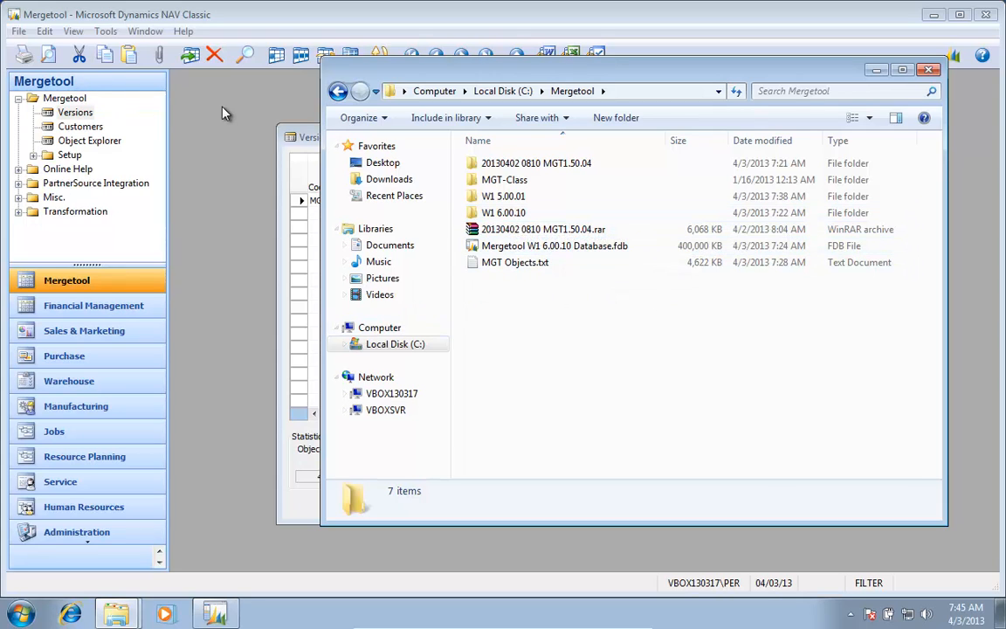
left_click(199, 96)
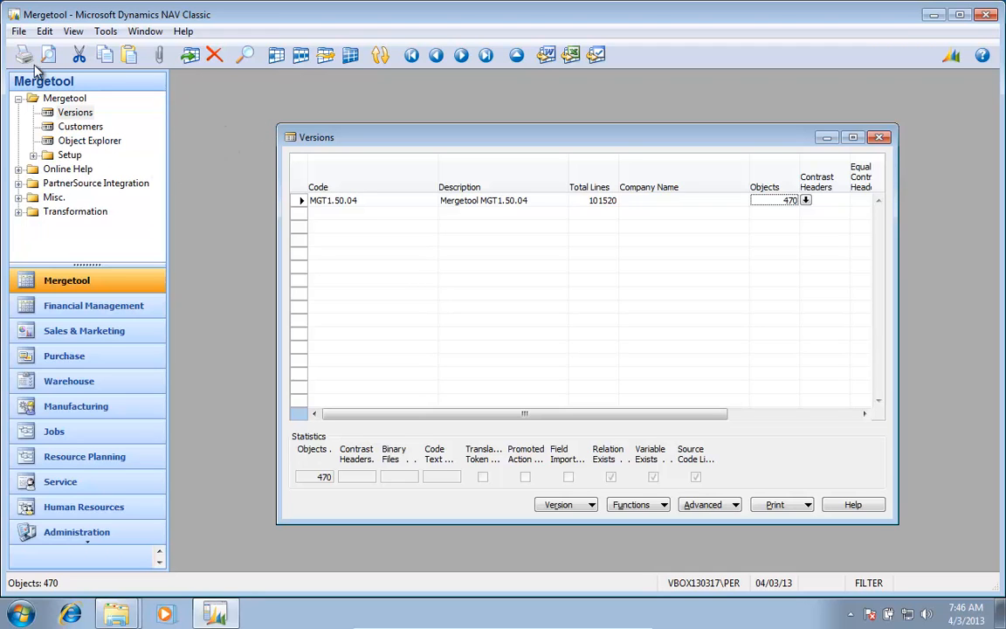
Step: Open the Object Designer and filter the list of all objects by ID with ..49999|990000, enlarging the window
left_click(19, 32)
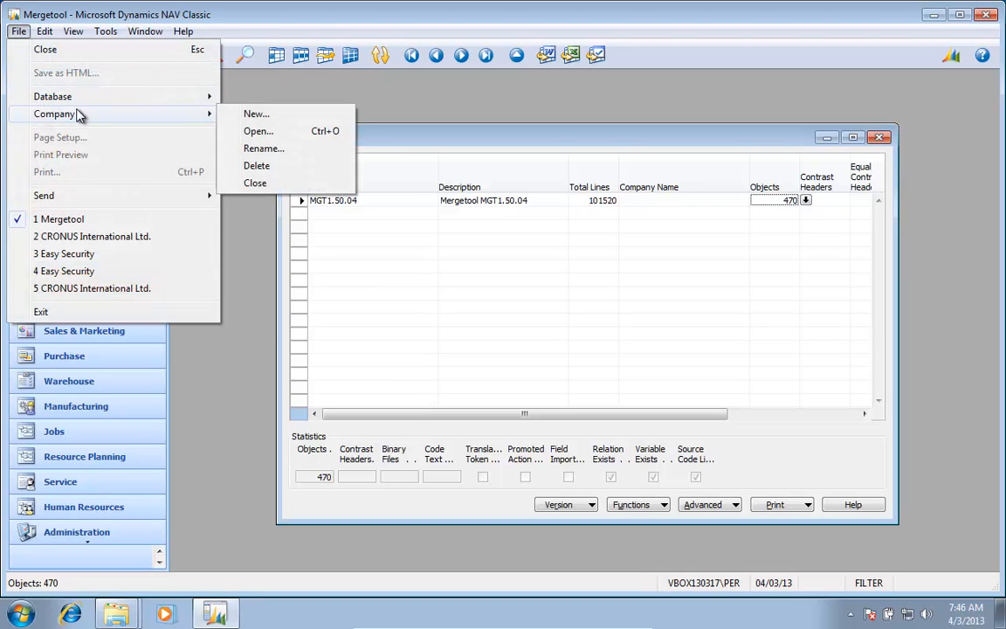
mouse_move(110, 35)
left_click(147, 90)
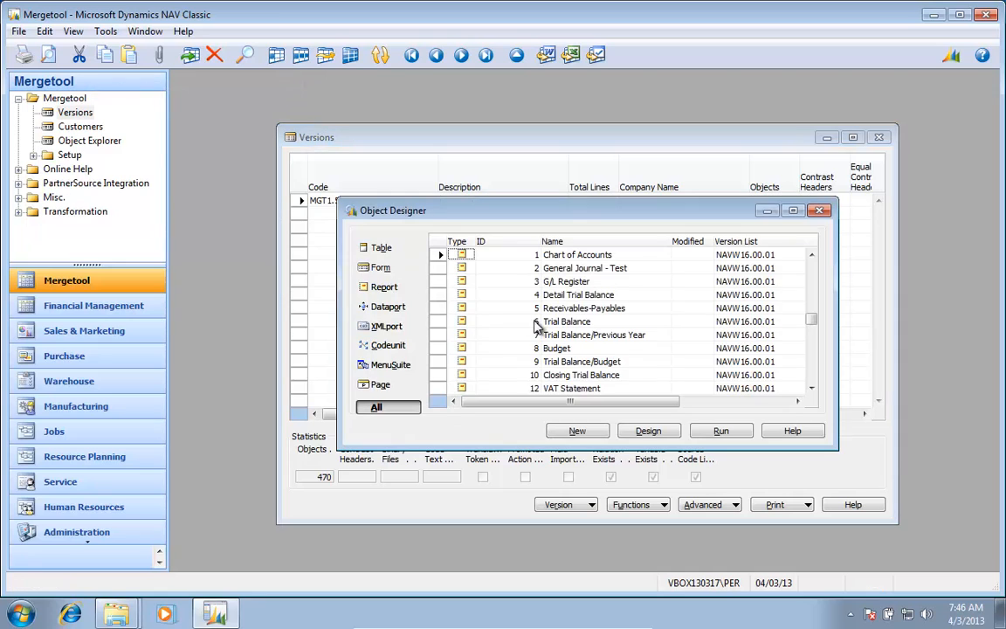
left_click(755, 349)
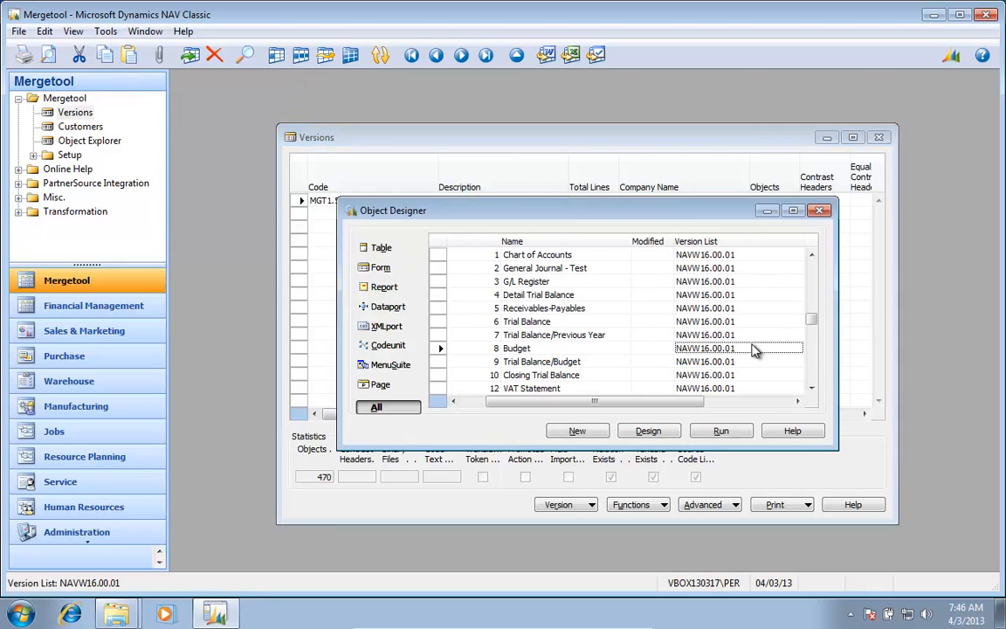
key("Left")
key("Left")
key("Left")
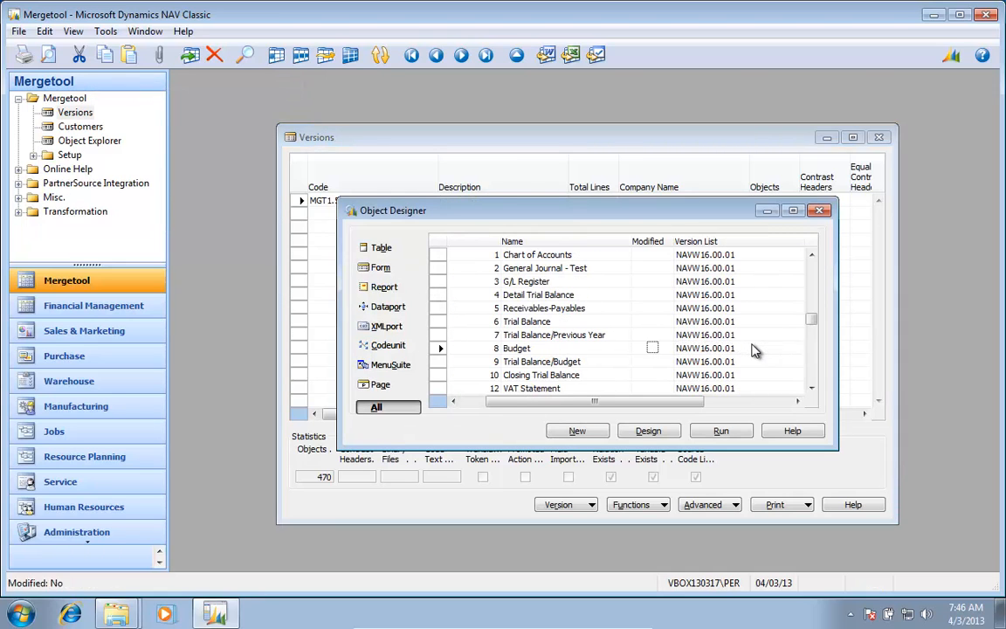
key("F7")
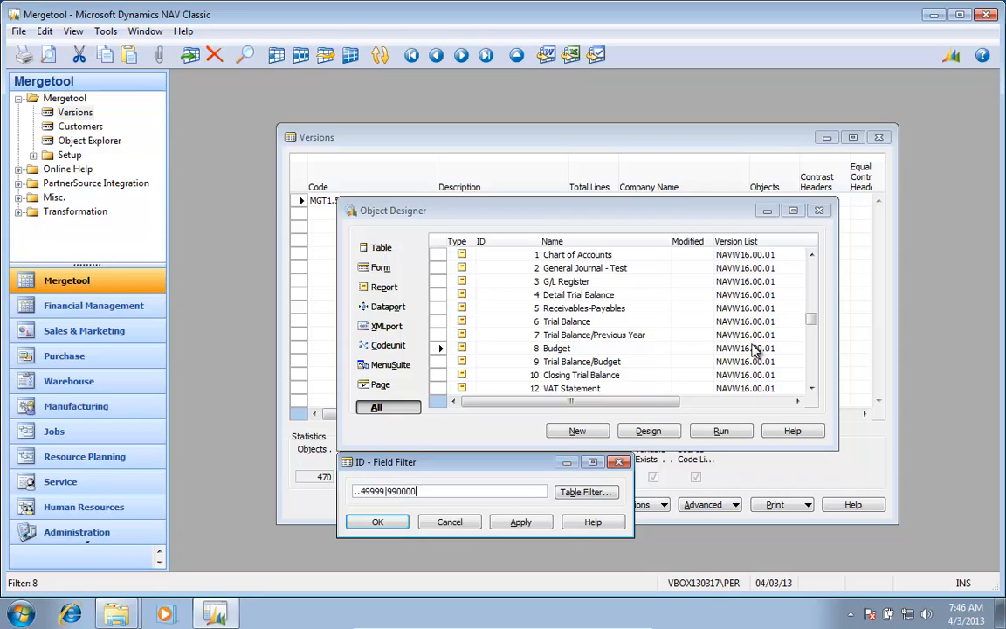
key("Return")
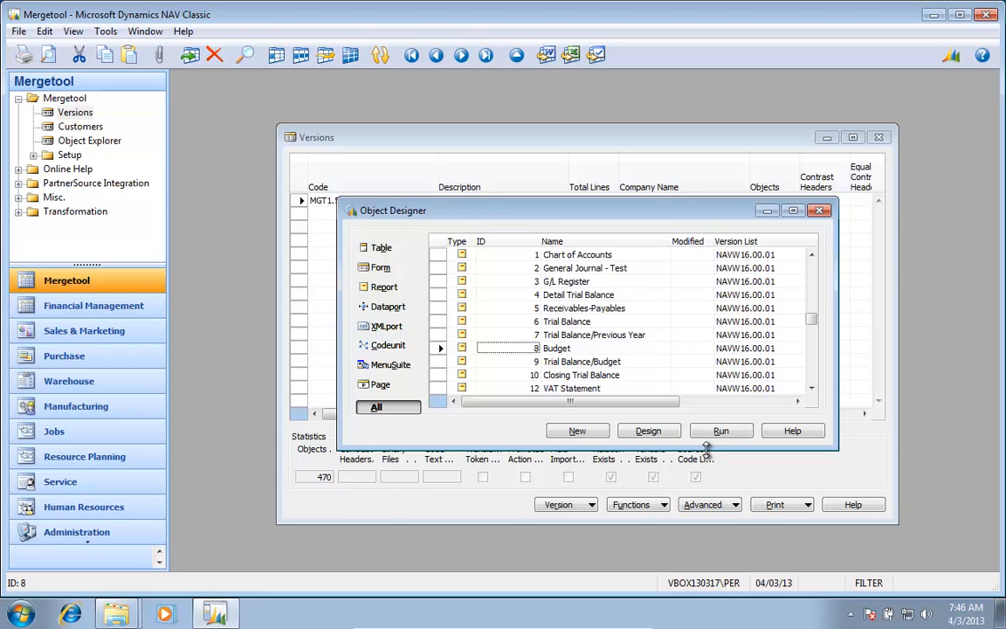
left_click_drag(707, 449, 689, 521)
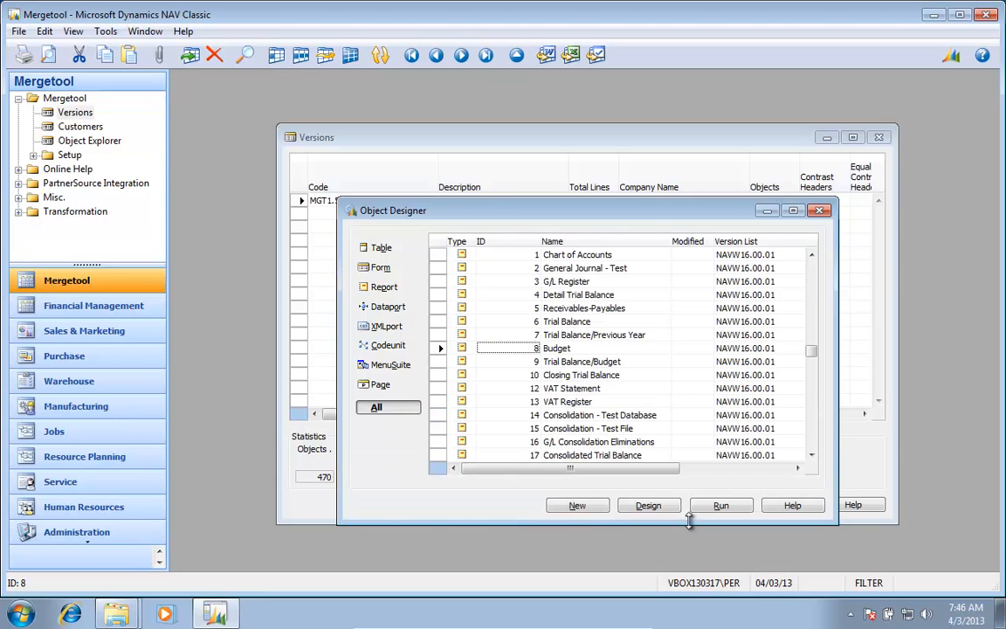
Step: Start an export of all the filtered objects with C:\Mergetool as the destination folder
key("ctrl+a")
left_click(18, 33)
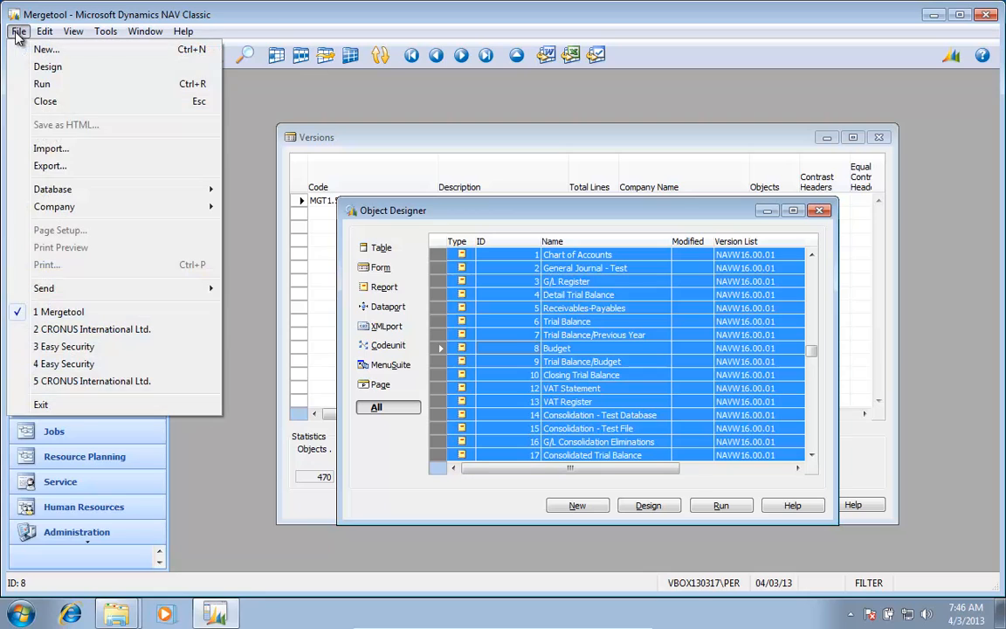
left_click(54, 165)
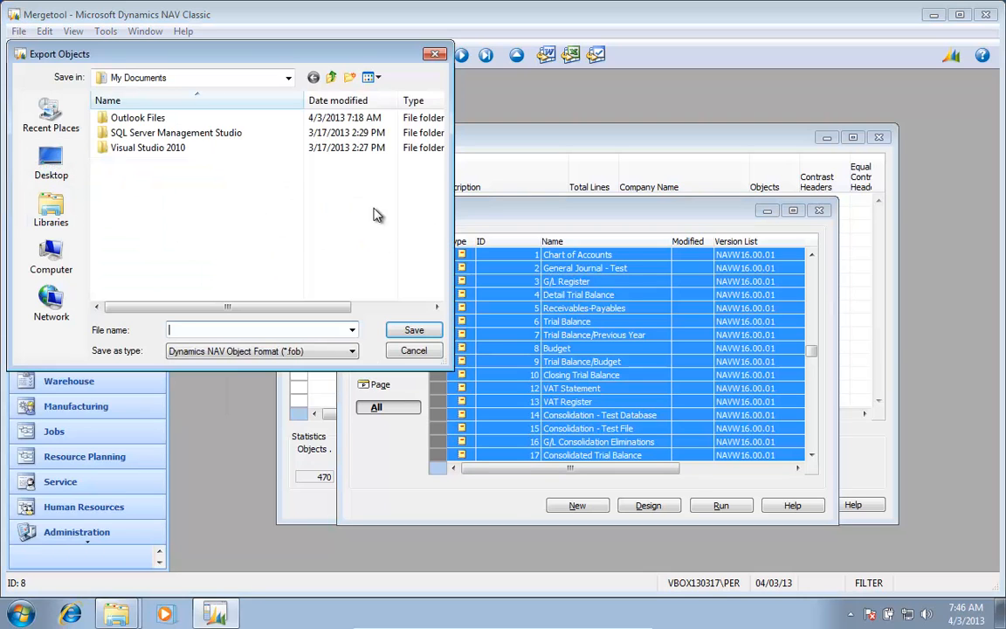
left_click(70, 248)
double_click(175, 131)
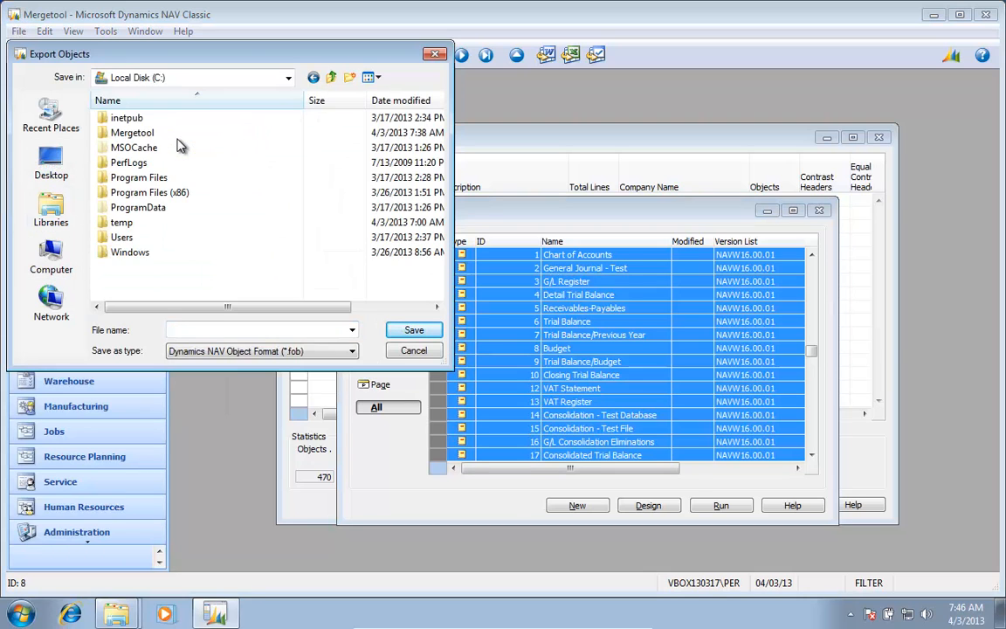
left_click(136, 135)
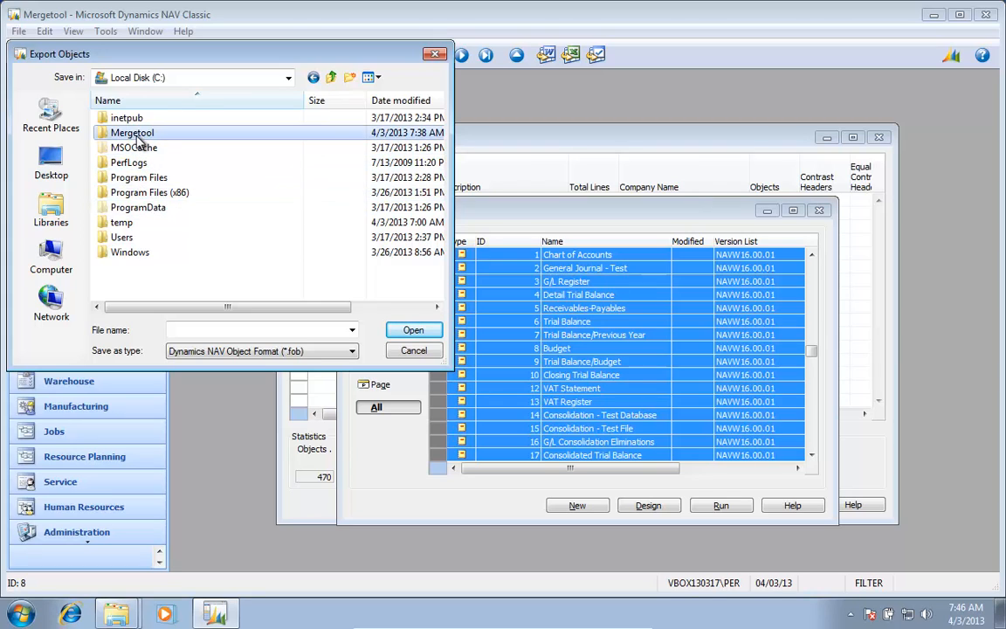
double_click(135, 139)
Step: Name the export file W1 6.00.10.txt and set its file type to Text Format (*.txt)
left_click(229, 328)
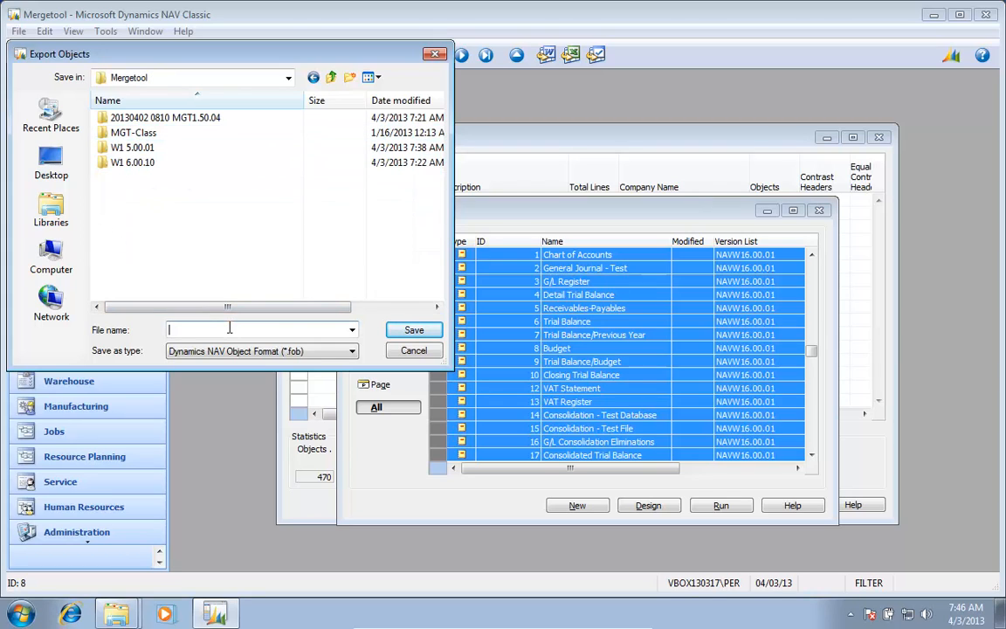
type("W1 6.00.")
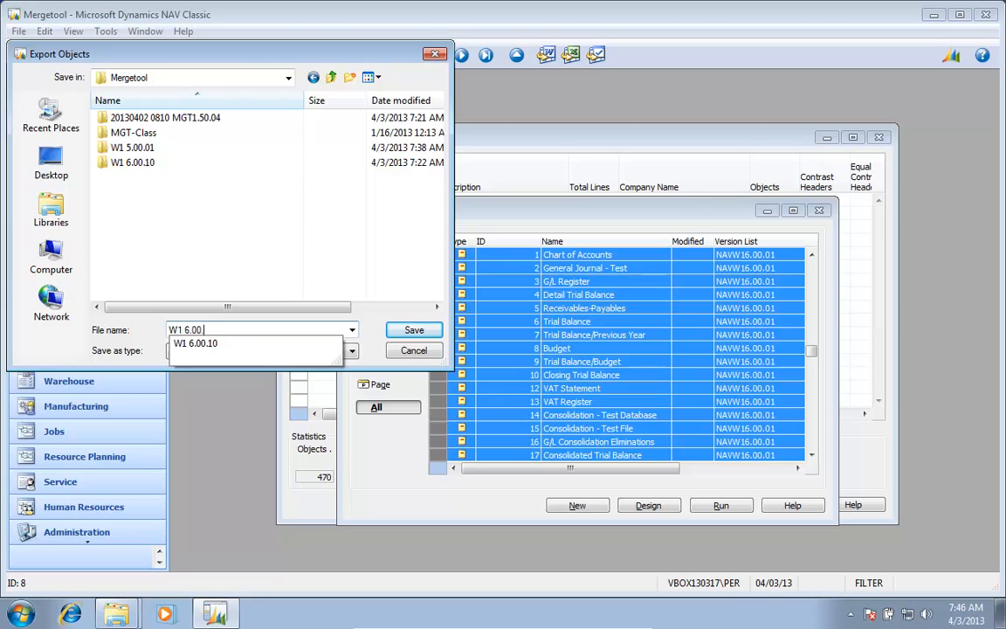
type("10.txt")
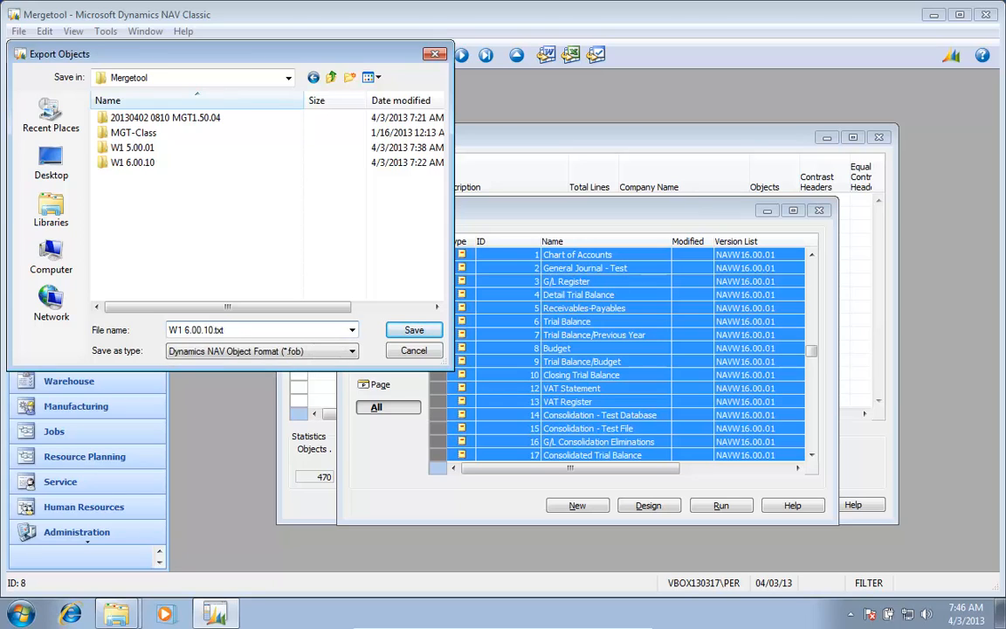
key("Tab")
key("F4")
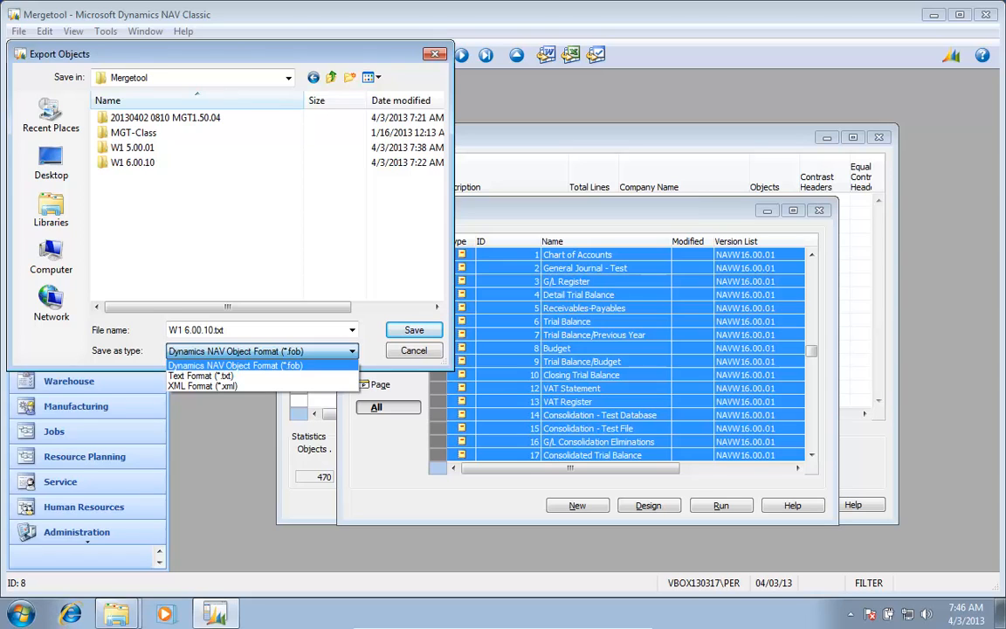
key("Down")
key("Up")
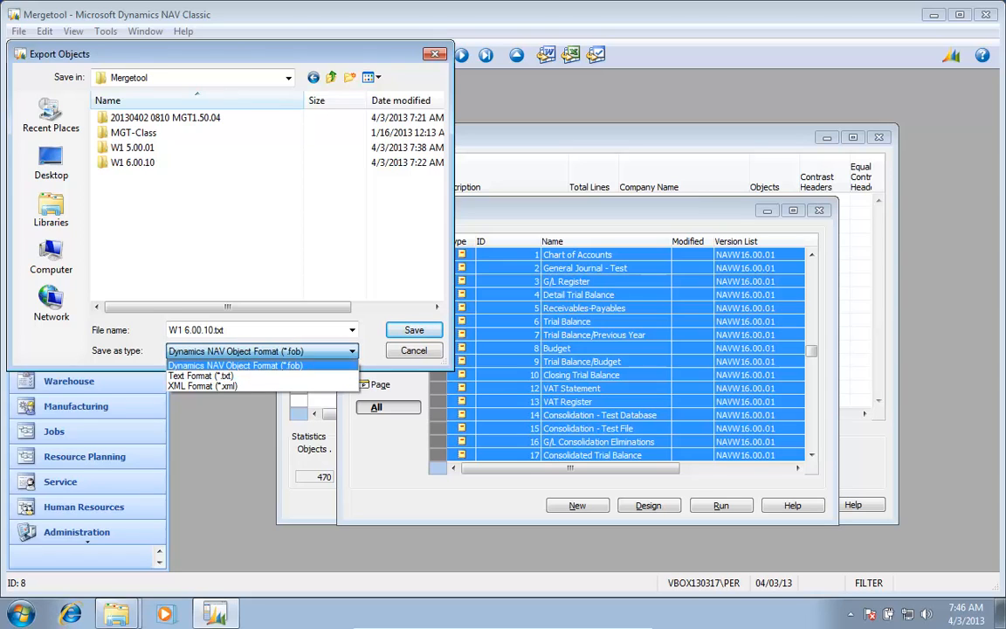
key("Down")
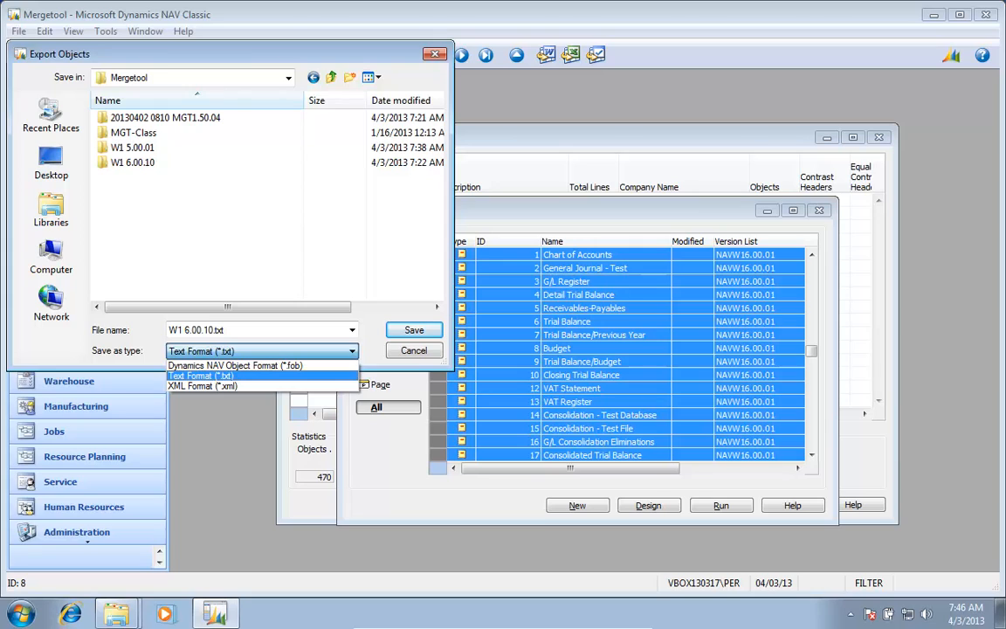
key("Return")
Step: Change the export to W1 6.00.10.fob in Dynamics NAV Object Format (*.fob) and save it
left_click(229, 329)
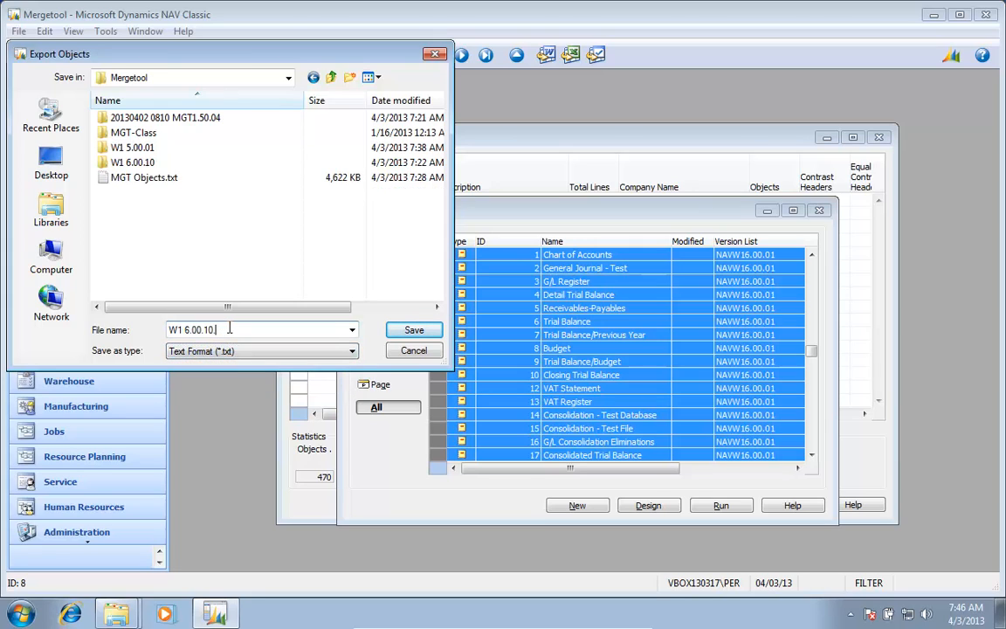
type("b")
key("Tab")
key("Down")
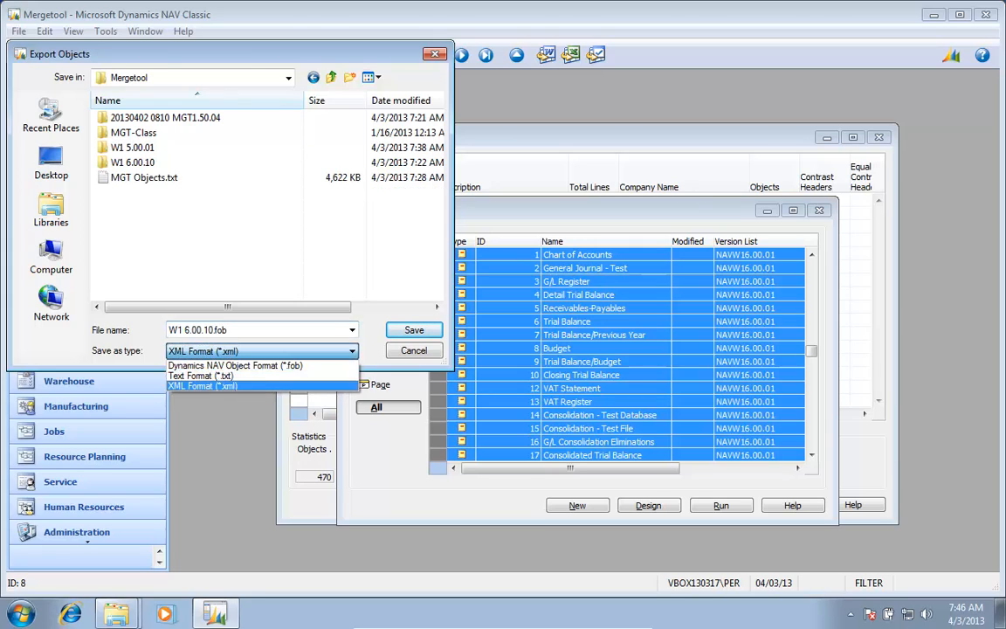
key("Up")
key("Up")
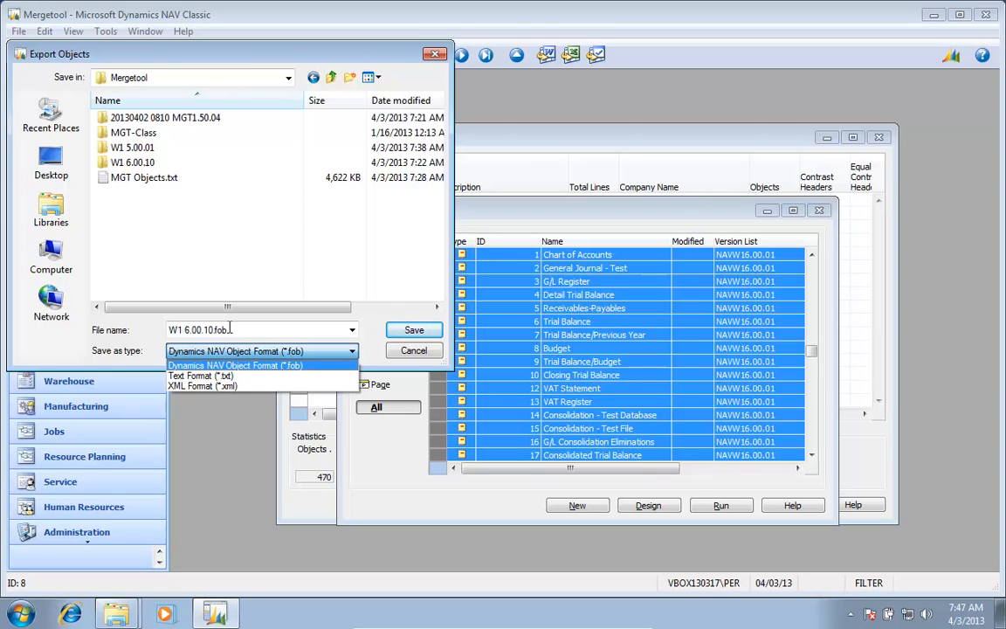
key("Return")
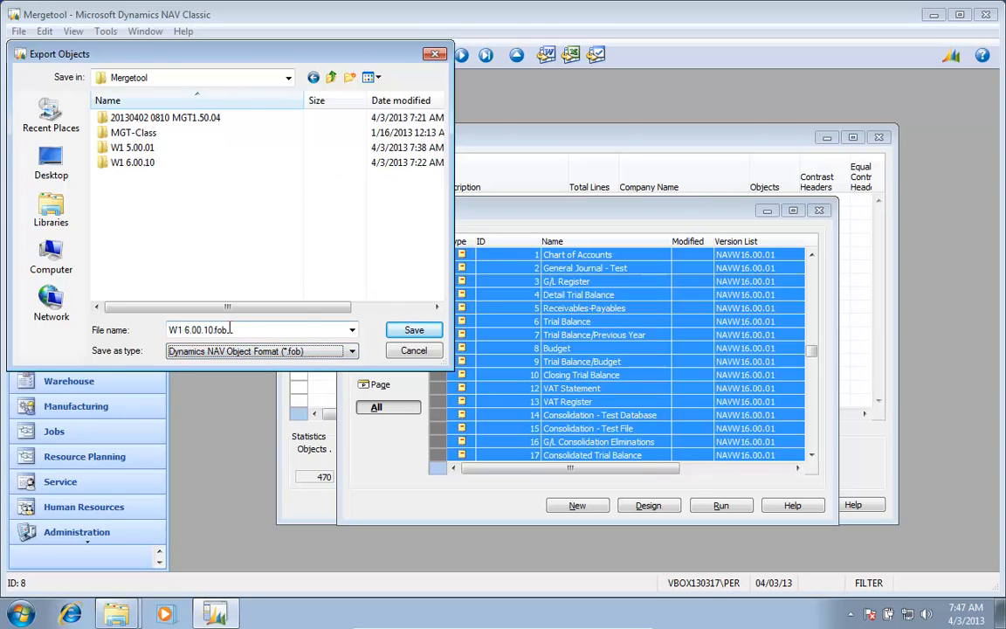
left_click(408, 332)
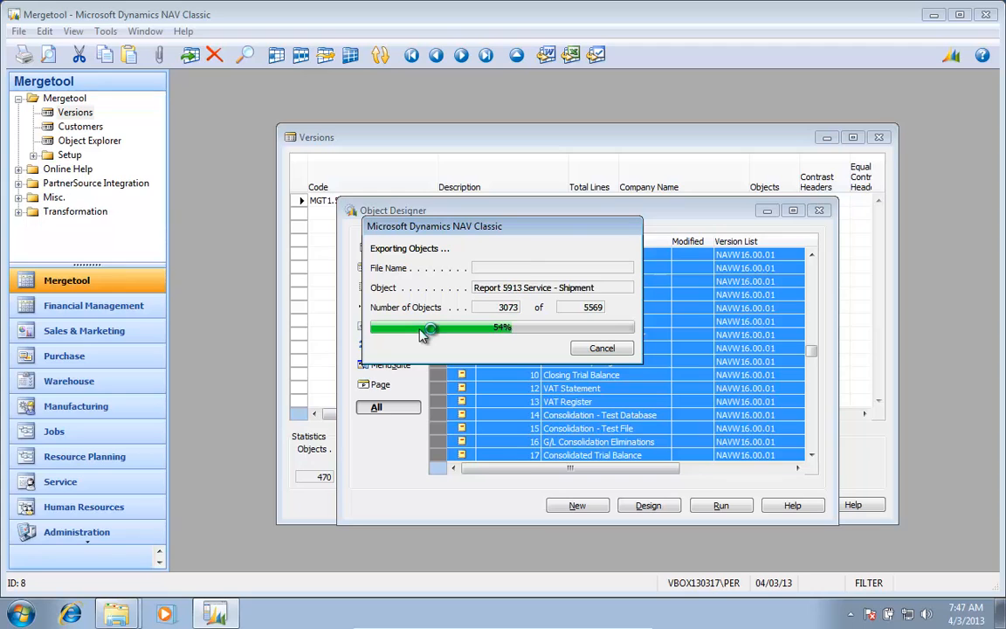
Step: Export the same selected objects to C:\Mergetool as W1 6.00.10.txt in Text Format (*.txt)
left_click(19, 30)
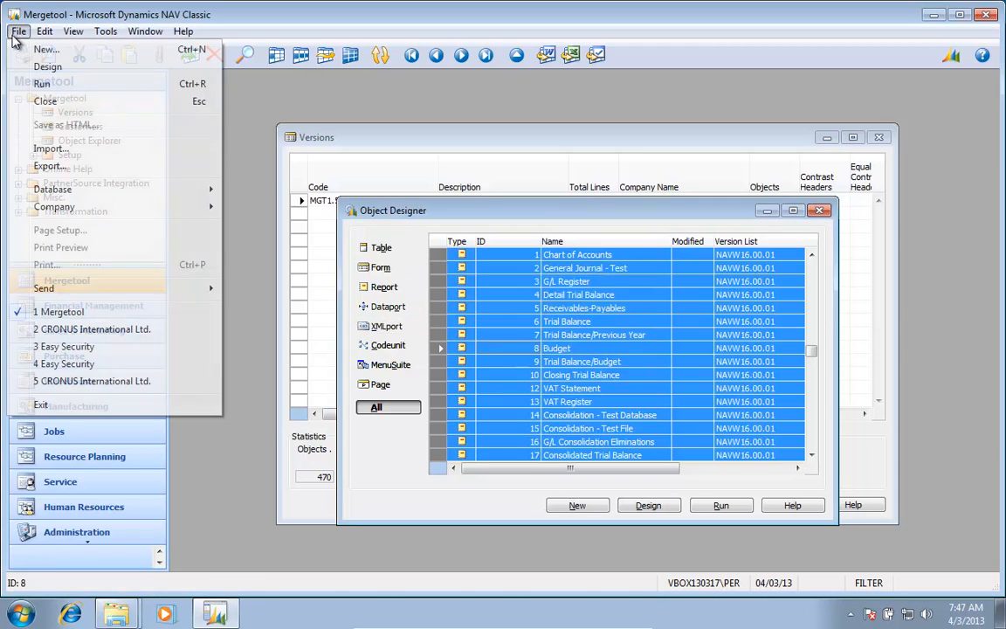
left_click(68, 166)
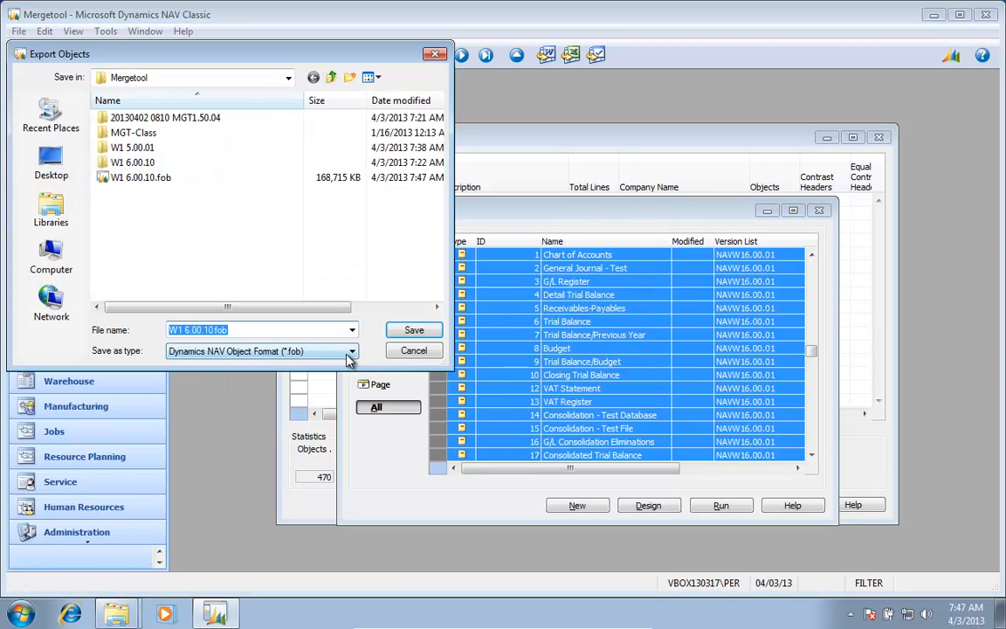
left_click(349, 351)
left_click(232, 384)
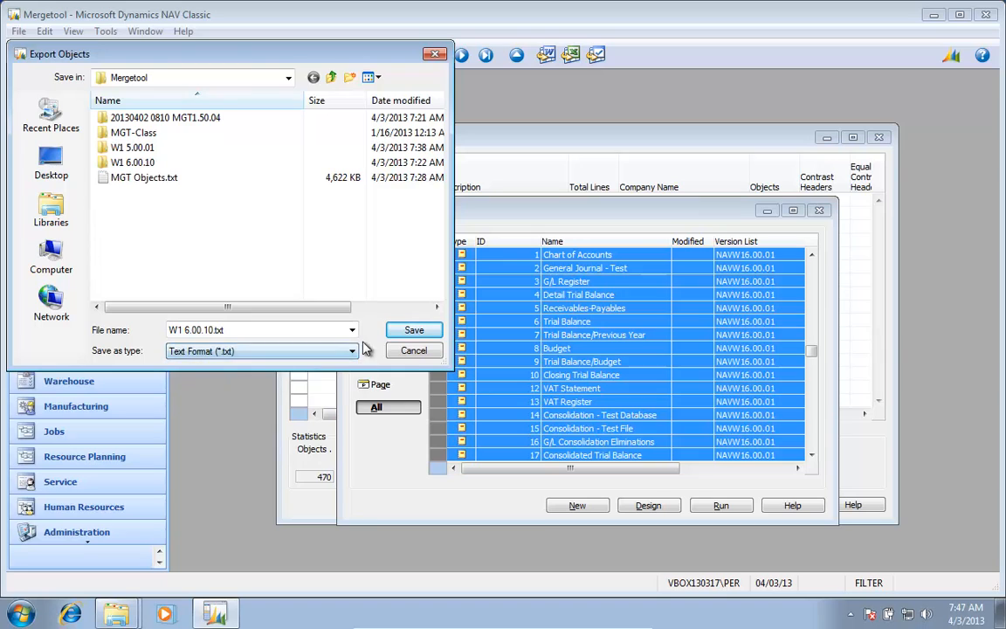
left_click(416, 331)
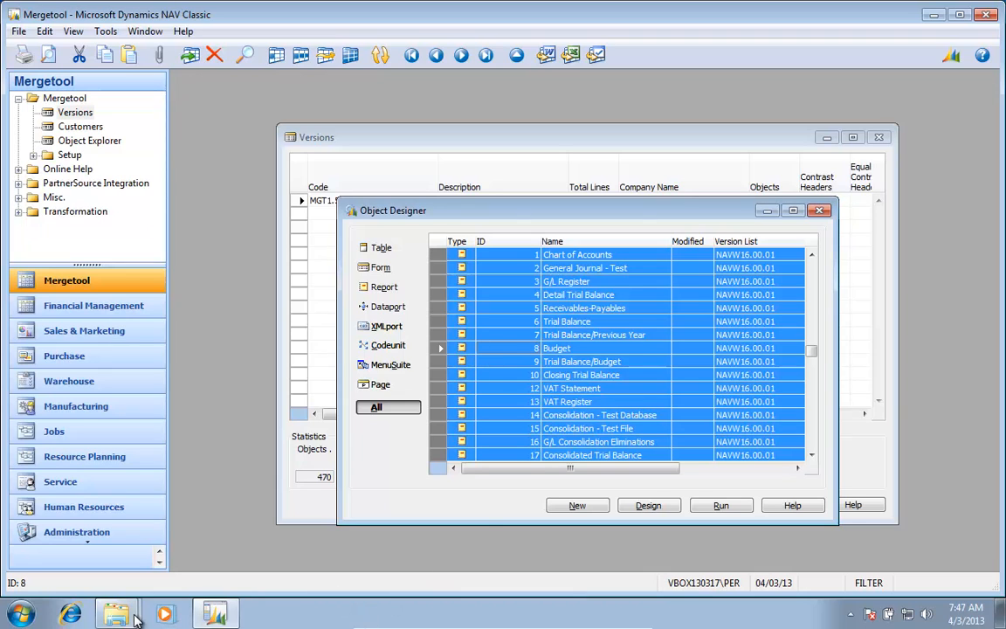
Step: Extract the archive W1 5.00.01 database.rar within the C:\Mergetool\W1 5.00.01 folder
mouse_move(133, 619)
left_click(79, 577)
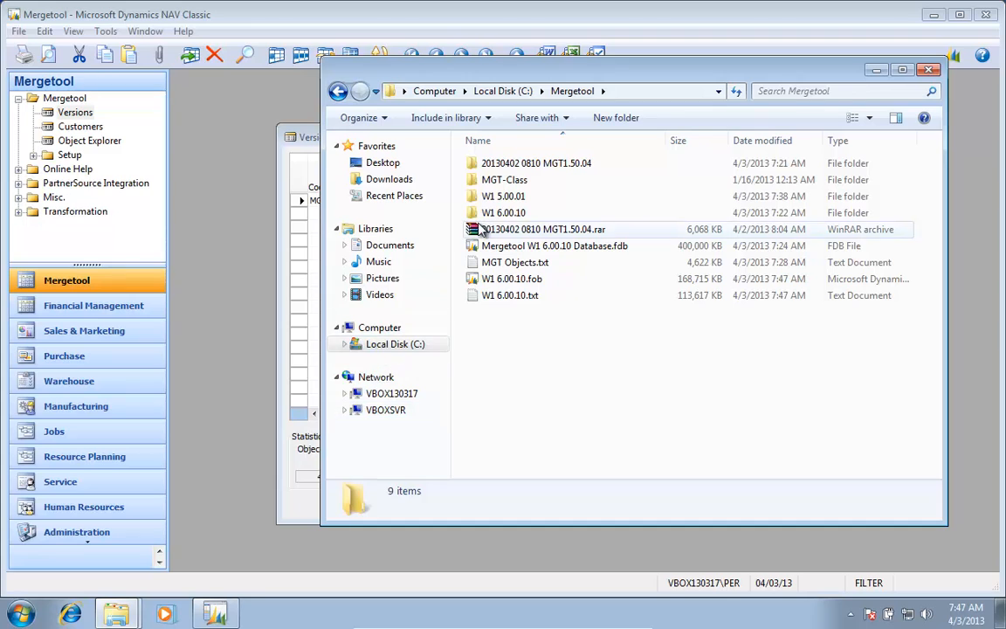
double_click(503, 198)
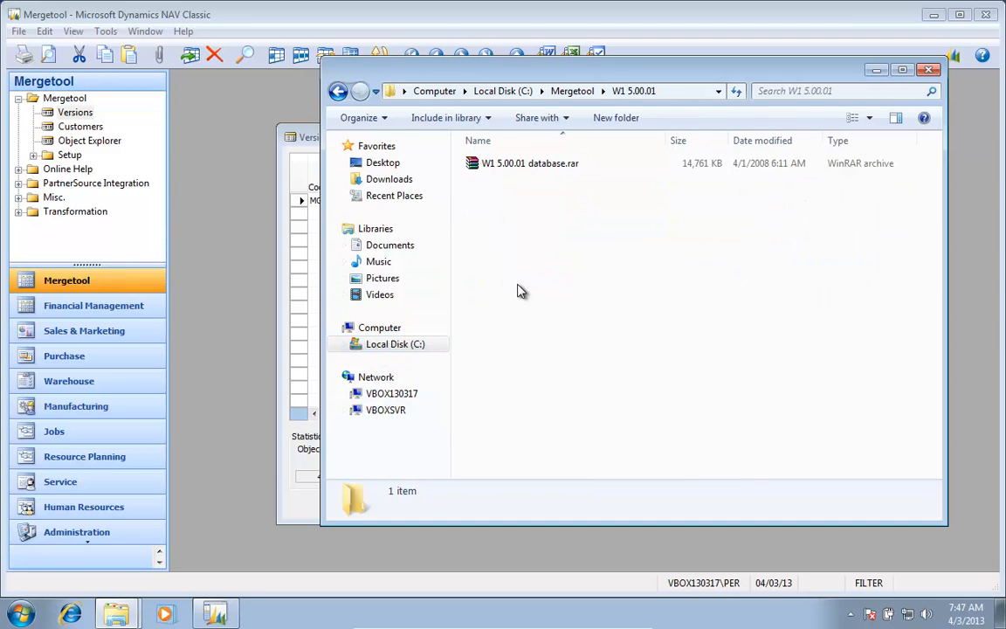
right_click(509, 167)
left_click(524, 208)
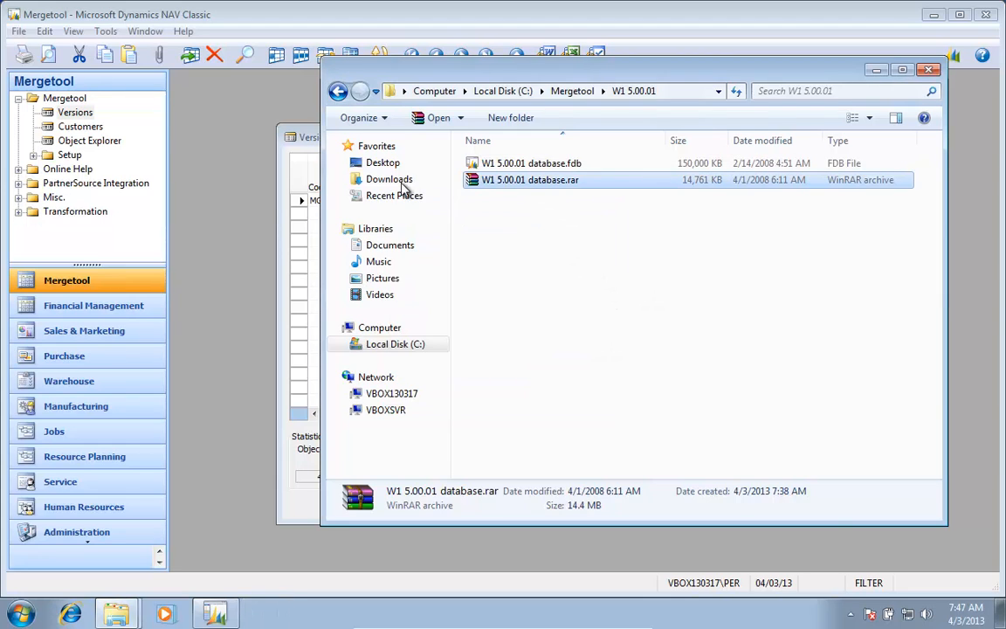
Step: Return to Microsoft Dynamics NAV Classic and close both the Object Designer and the current database
left_click(243, 207)
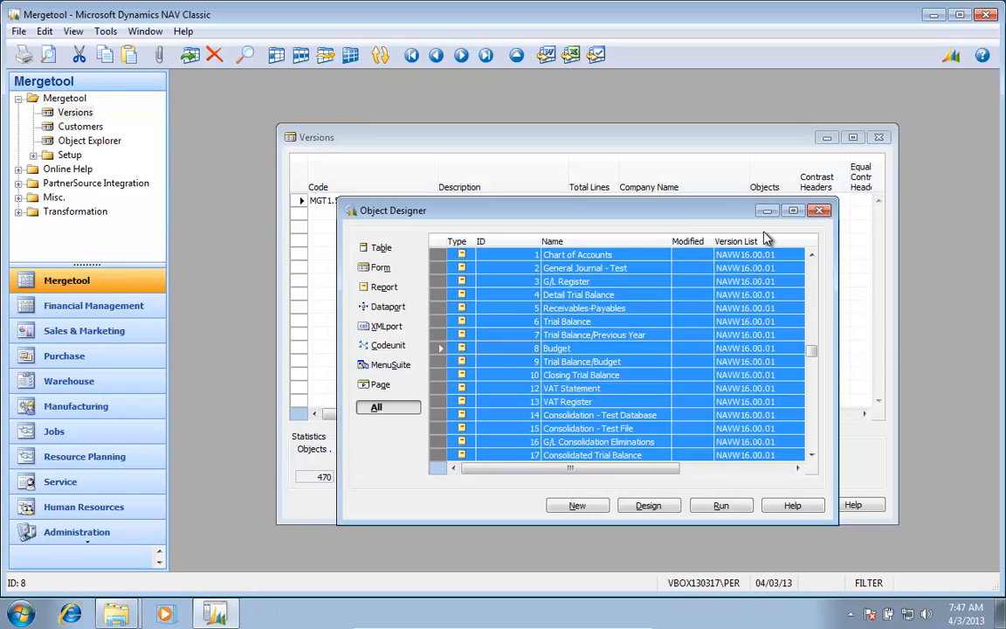
left_click(820, 212)
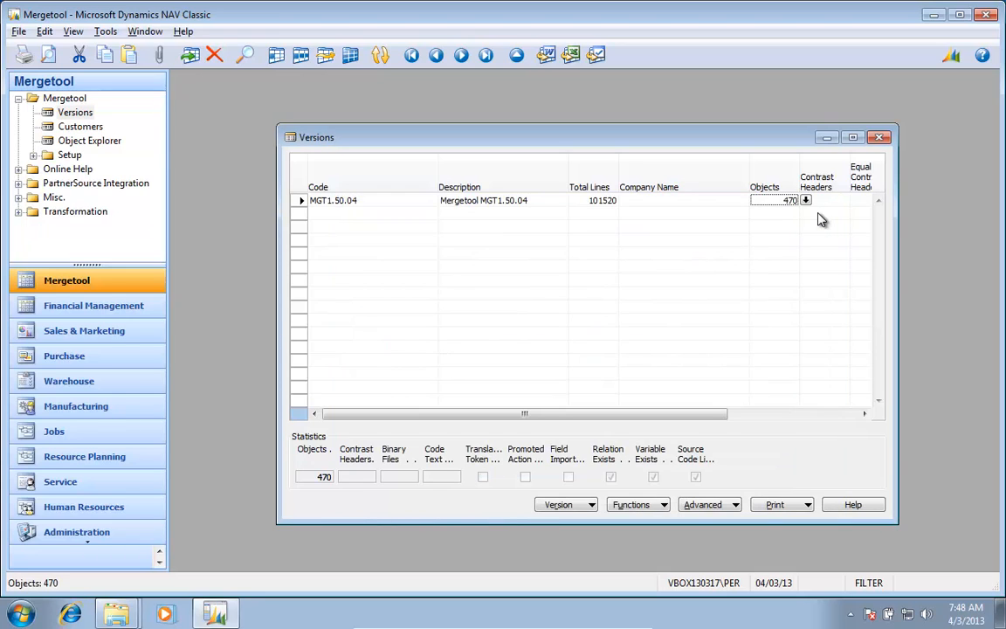
key("alt+f")
key("b")
key("c")
Step: Choose W1 5.00.01 database.fdb in the C:\Mergetool\W1 5.00.01 folder as the database for opening
key("alt+f")
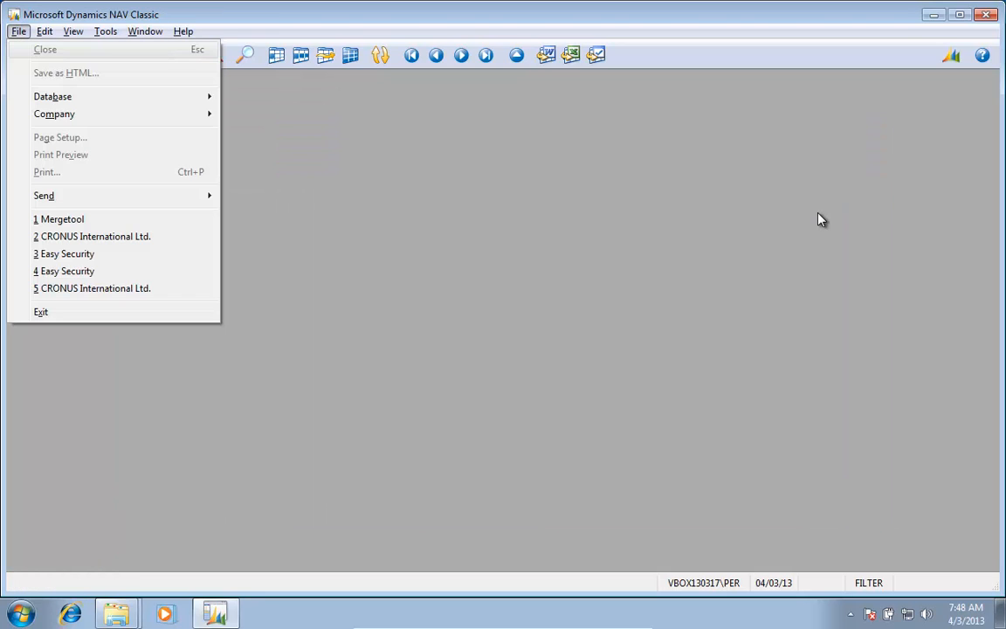
mouse_move(126, 96)
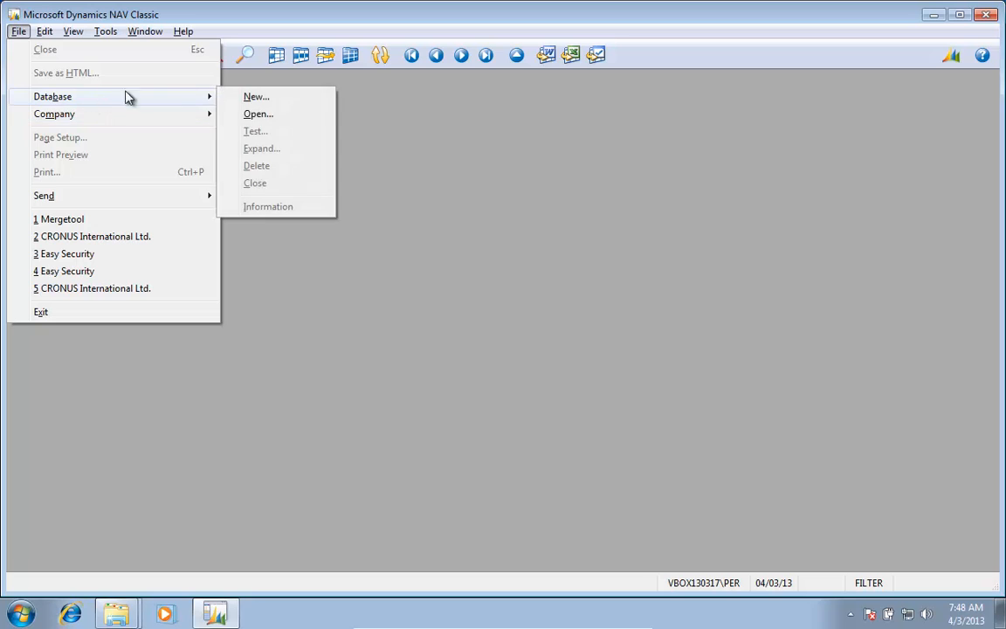
left_click(255, 113)
left_click(543, 325)
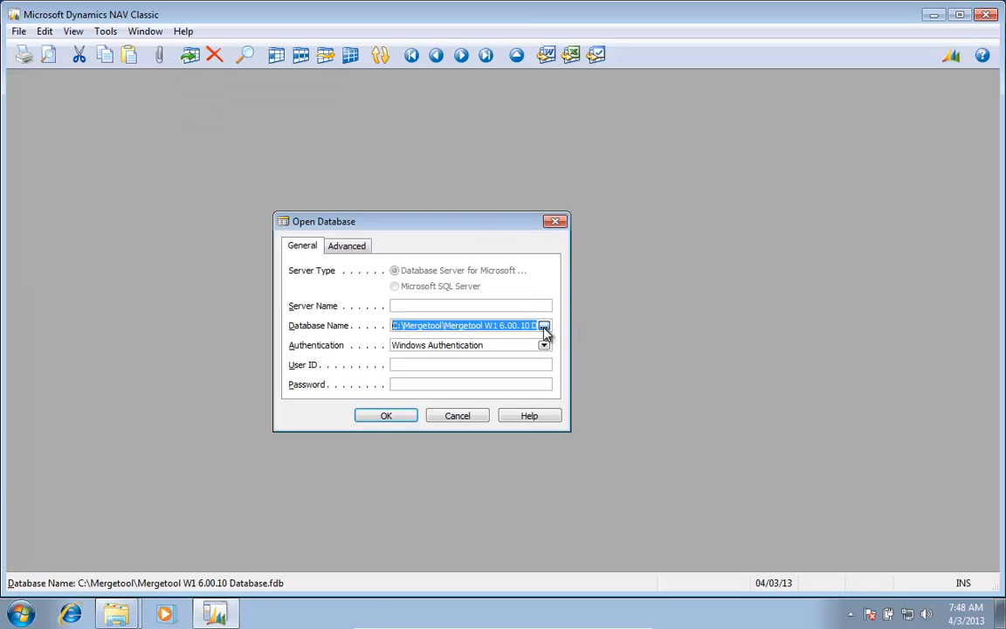
double_click(139, 149)
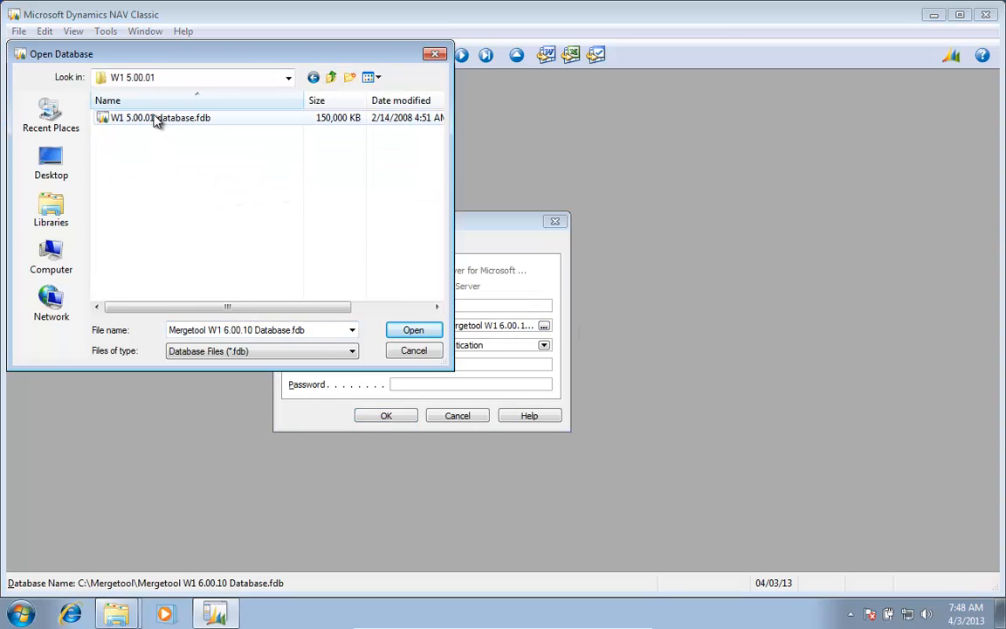
left_click(157, 118)
left_click(412, 330)
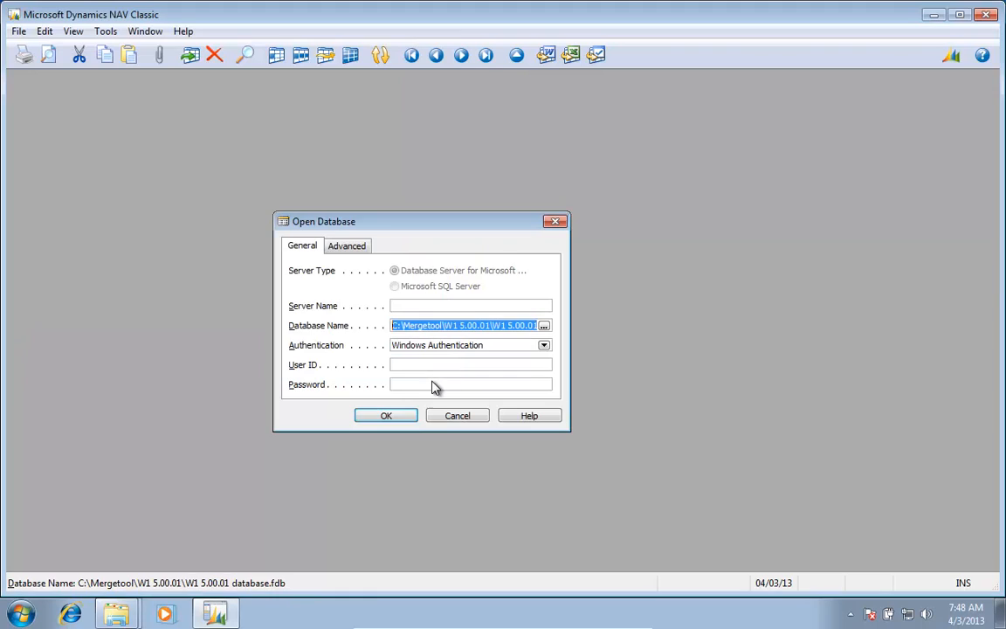
Step: Open the chosen database, accept its conversion to this version, and open the CRONUS International Ltd. company
left_click(393, 417)
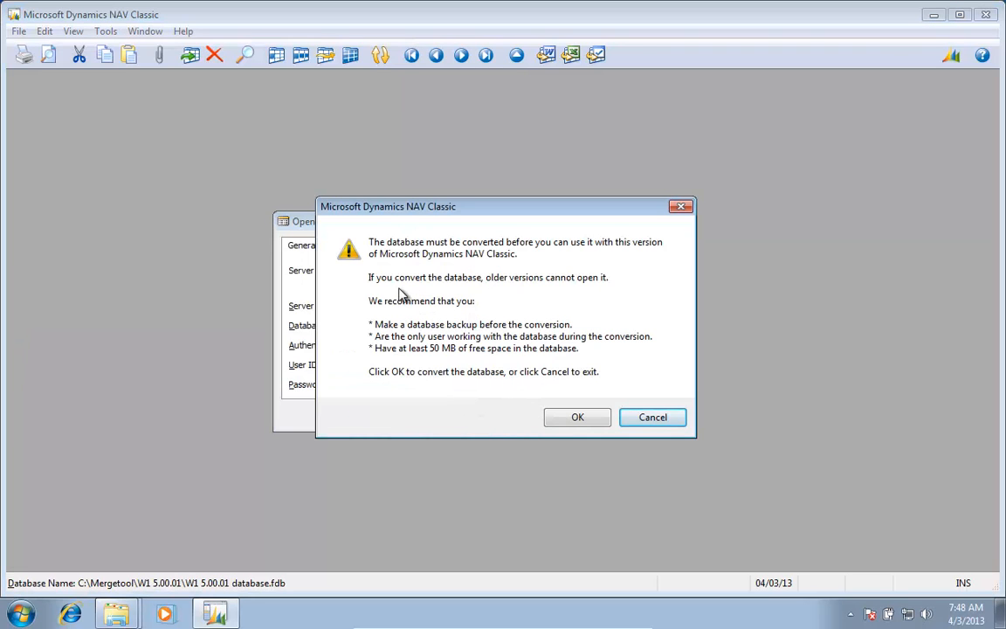
left_click(578, 418)
left_click(544, 367)
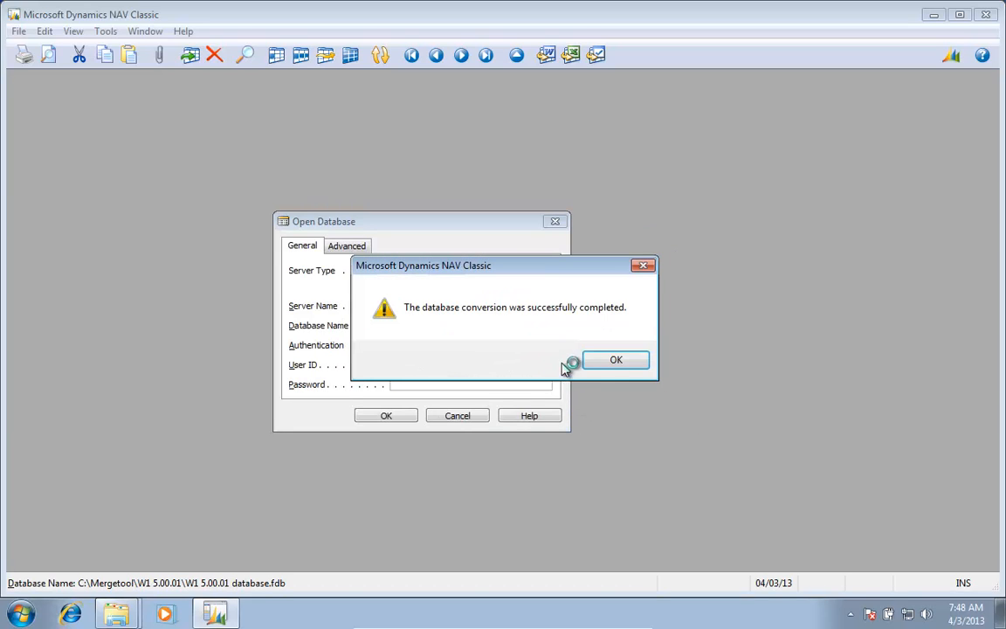
left_click(618, 359)
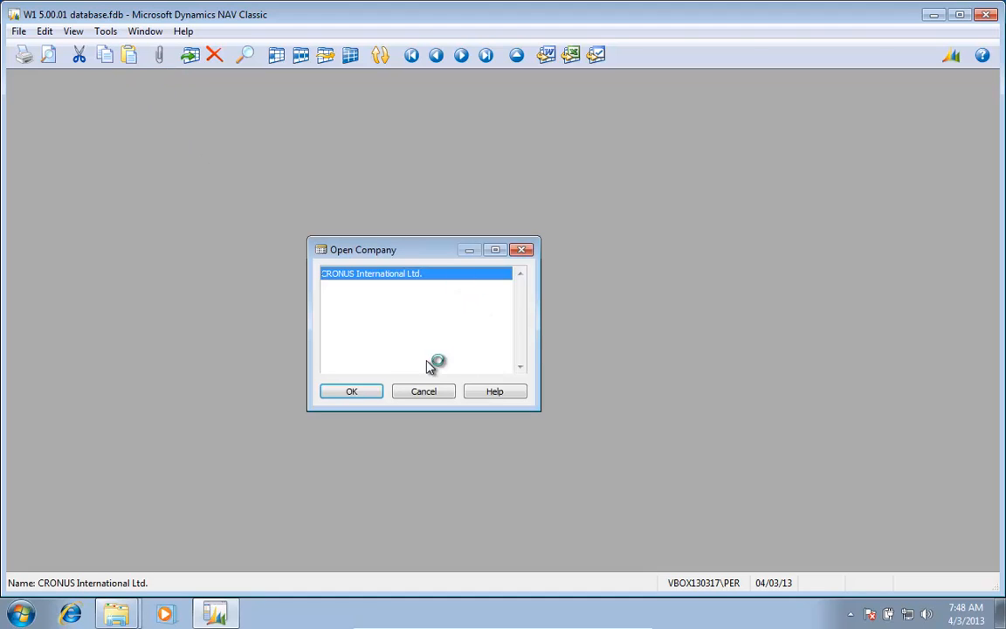
left_click(352, 390)
left_click(647, 397)
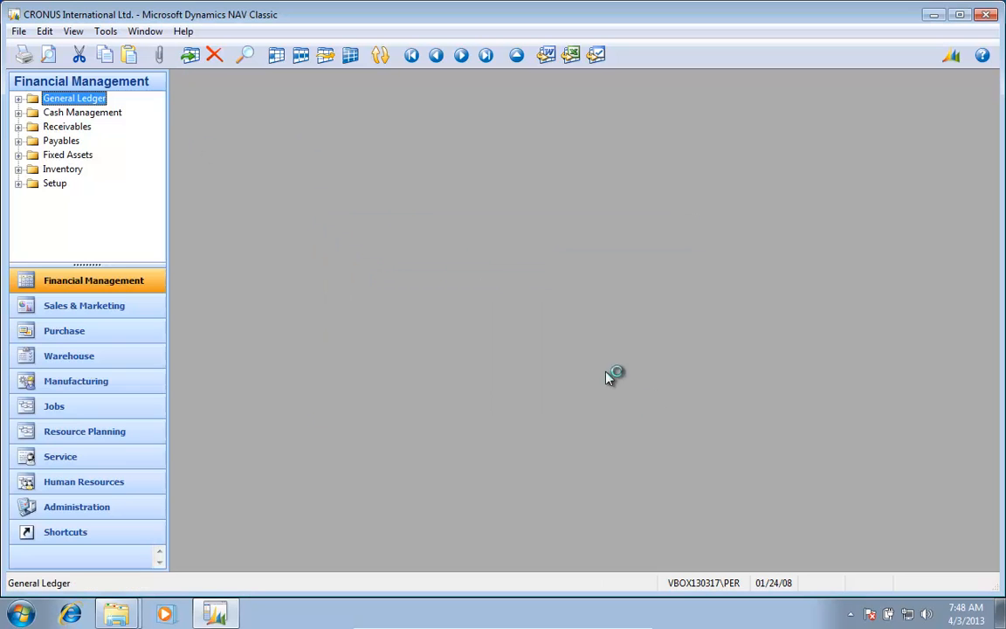
Step: Select all objects in the Object Designer and start exporting them
left_click(106, 32)
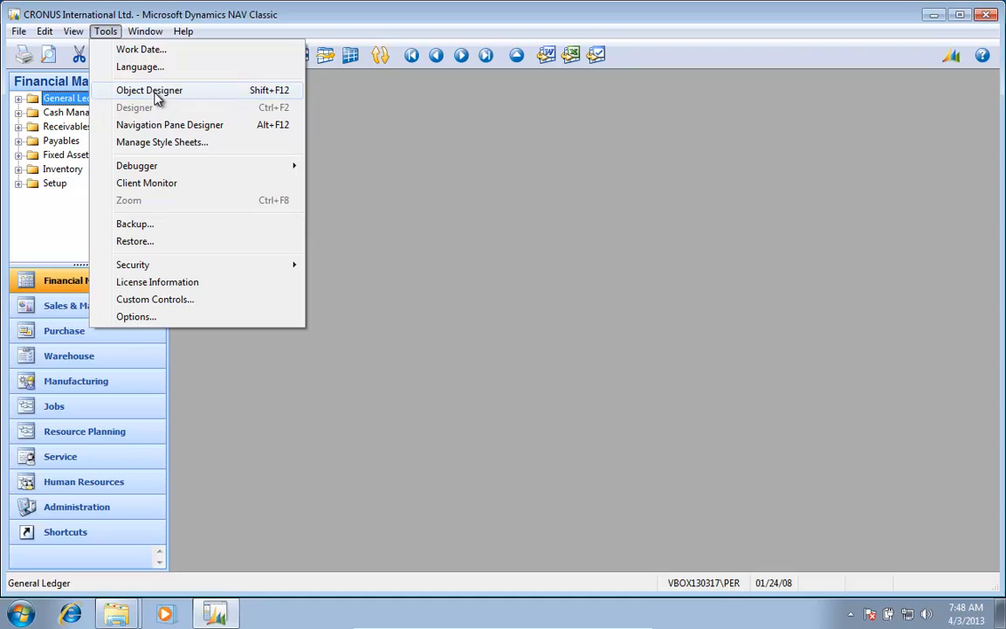
left_click(159, 95)
key("ctrl+a")
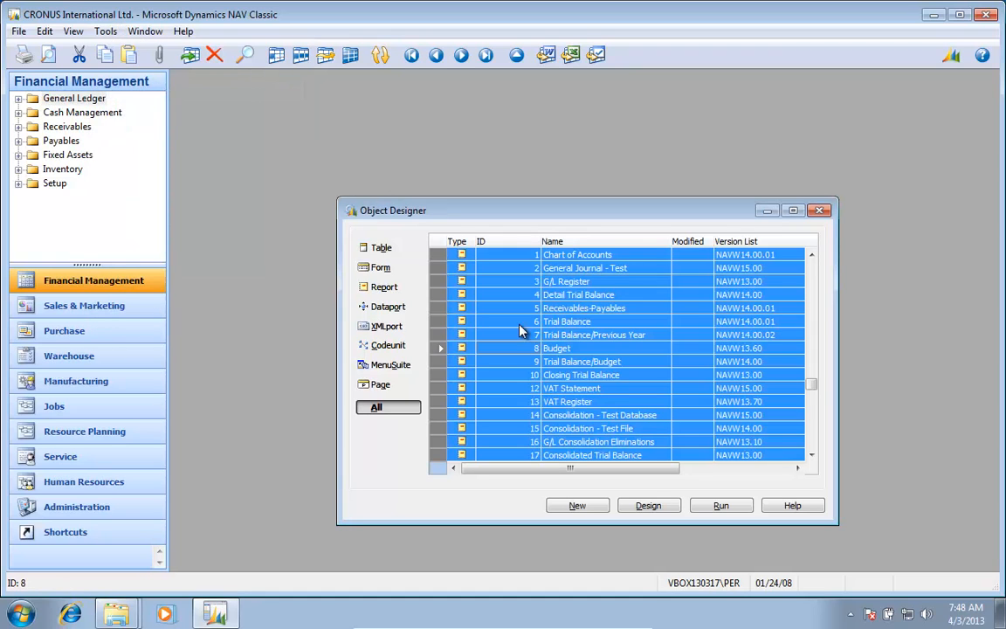
key("alt+f")
key("e")
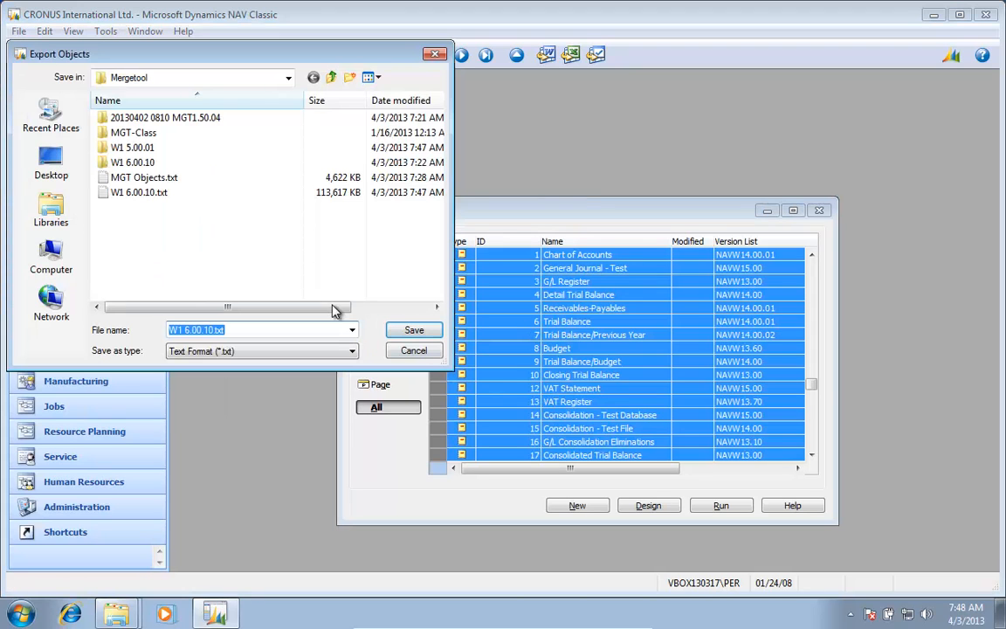
Step: Set the export location to the W1 5.00.01 folder and name the file W1 5.00.01 (2009 R2 Executable)
double_click(131, 147)
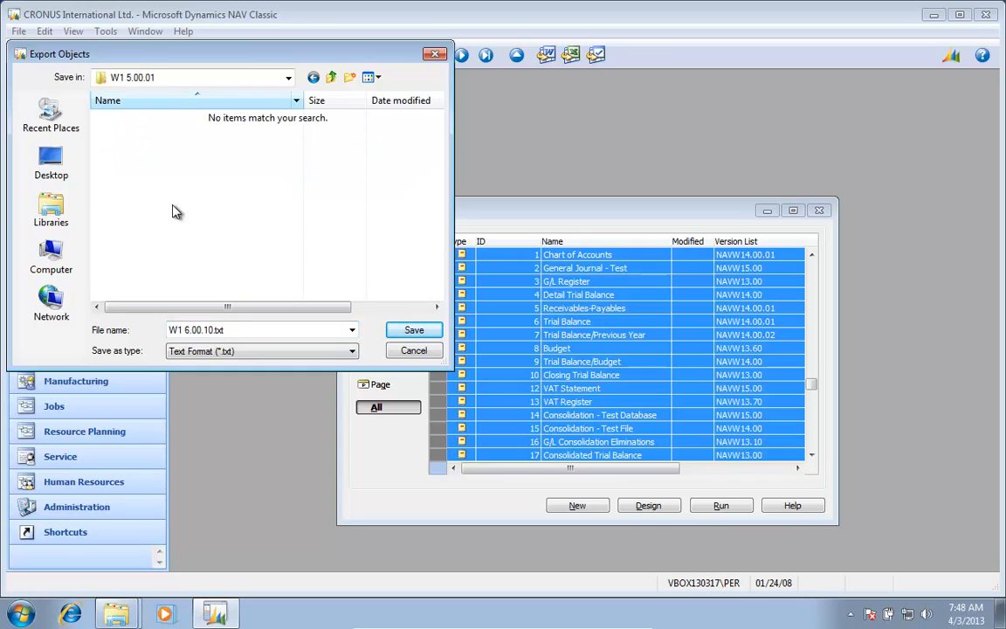
type("w")
key("Down")
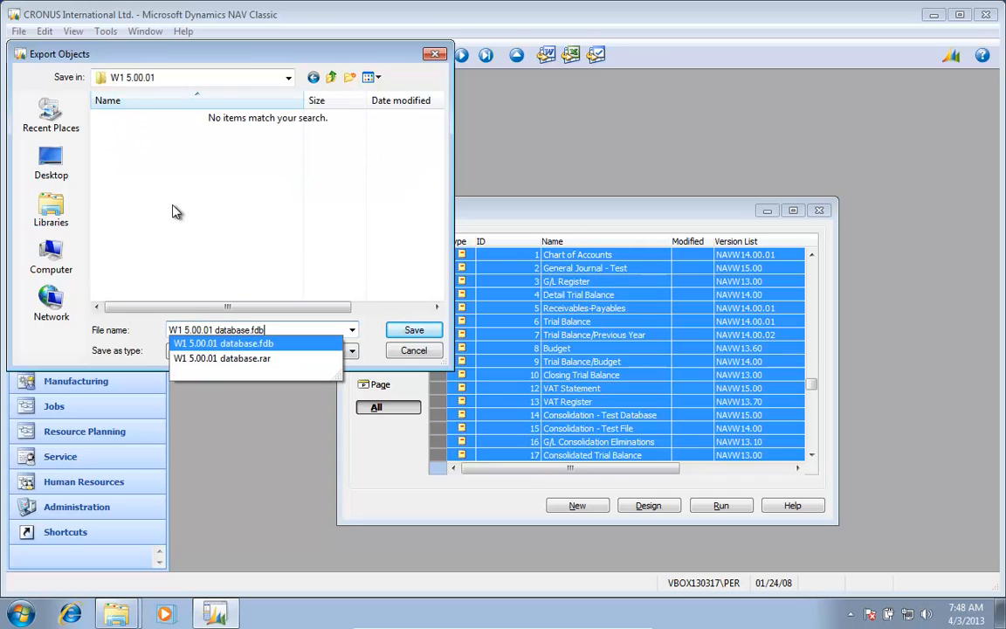
key("BackSpace")
key("BackSpace")
key("BackSpace")
key("BackSpace")
key("BackSpace")
key("BackSpace")
key("BackSpace")
key("BackSpace")
key("BackSpace")
key("BackSpace")
key("BackSpace")
type("(")
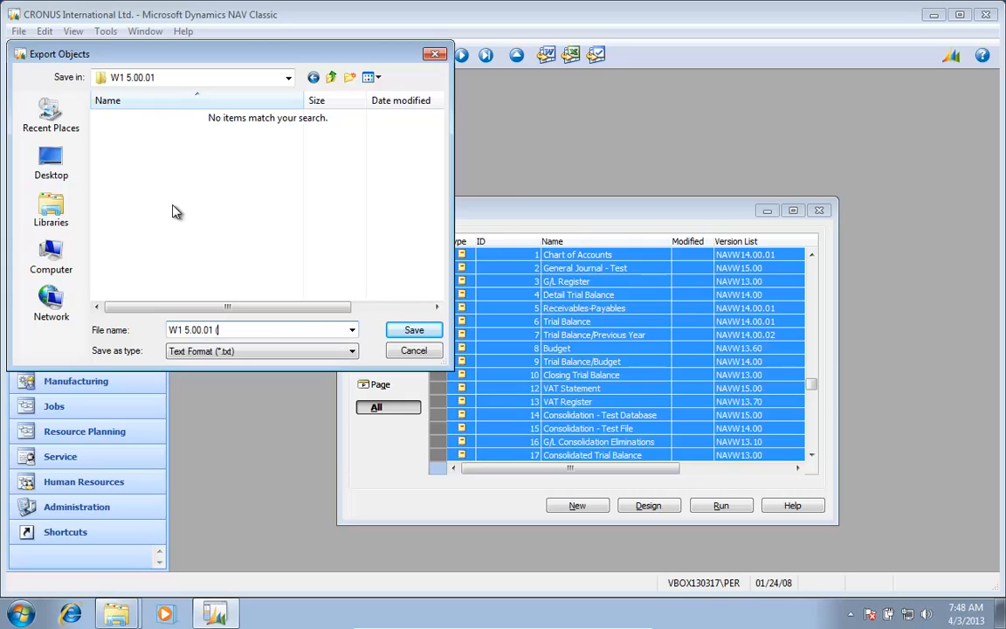
type("2009 R2 Executable")
type(")")
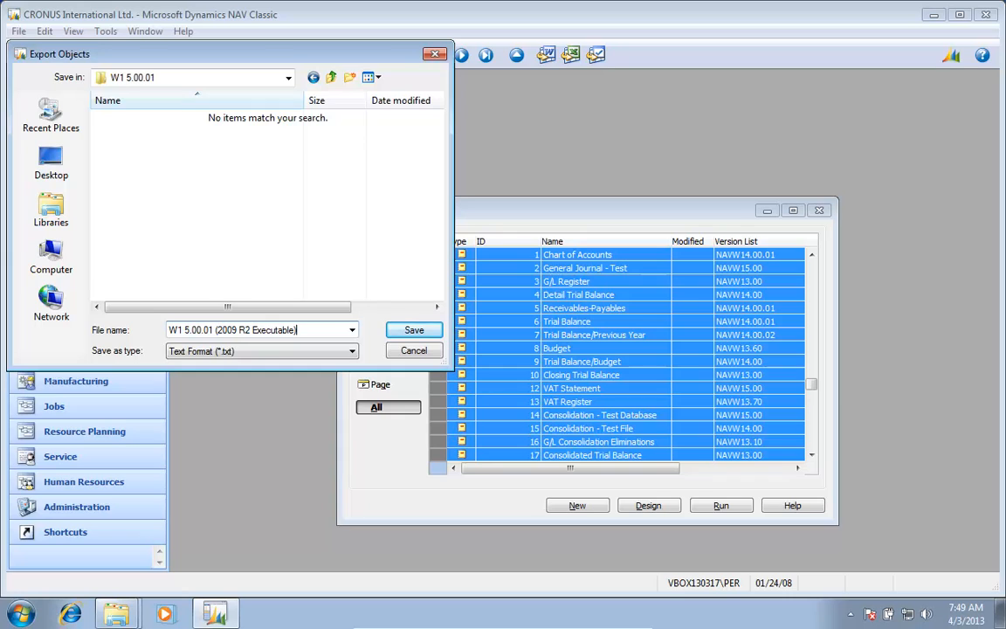
Step: Set the export type to Dynamics NAV Object Format (*.fob) and save the file
key("Tab")
key("alt+Down")
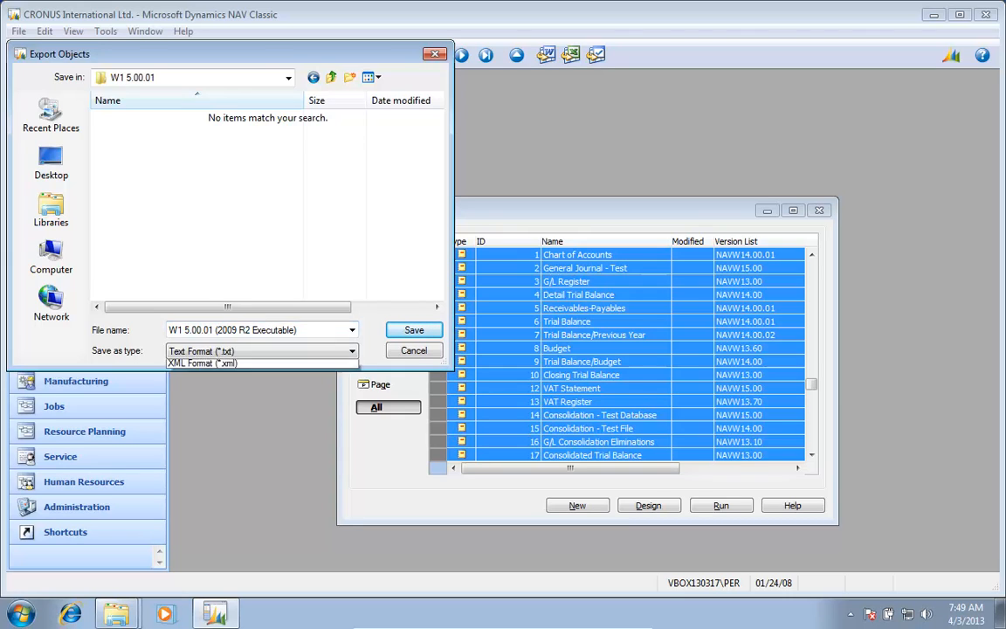
key("Up")
key("Return")
key("Return")
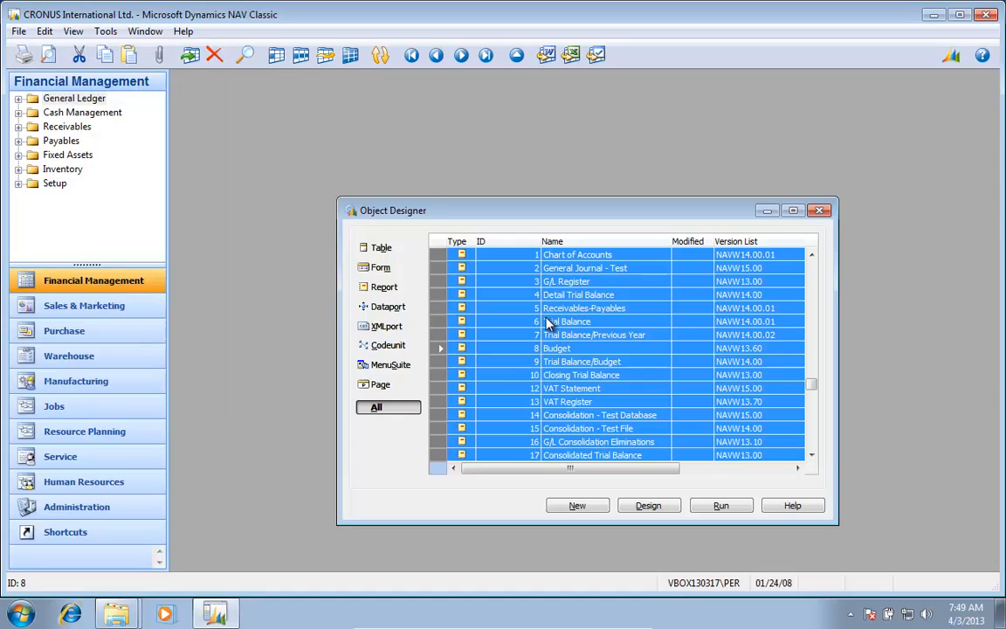
Step: Export the same selected objects again in Text Format (*.txt)
key("alt+f")
key("e")
key("Tab")
key("Down")
key("Return")
Step: Close the W1 5.00.01 database and open Mergetool W1 6.00.10 Database.fdb from the C:\Mergetool folder
key("alt+f")
key("a")
key("c")
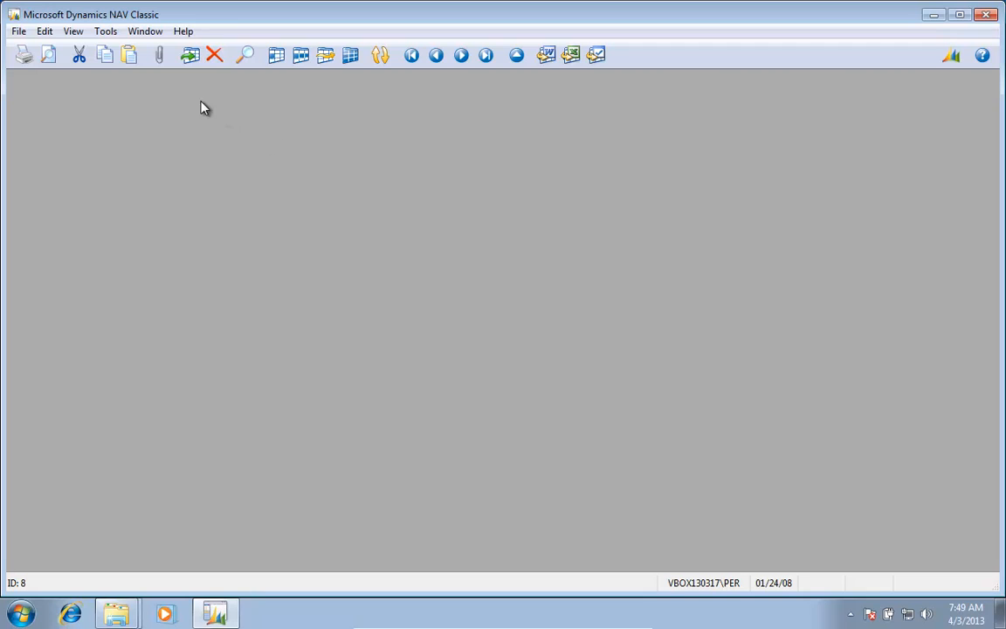
left_click(19, 31)
mouse_move(50, 103)
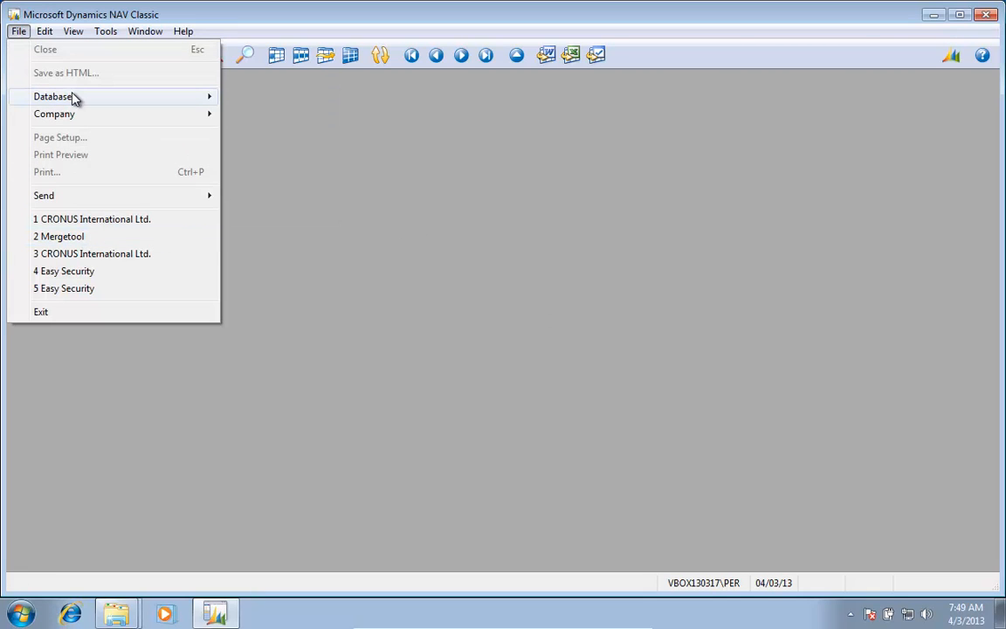
left_click(282, 112)
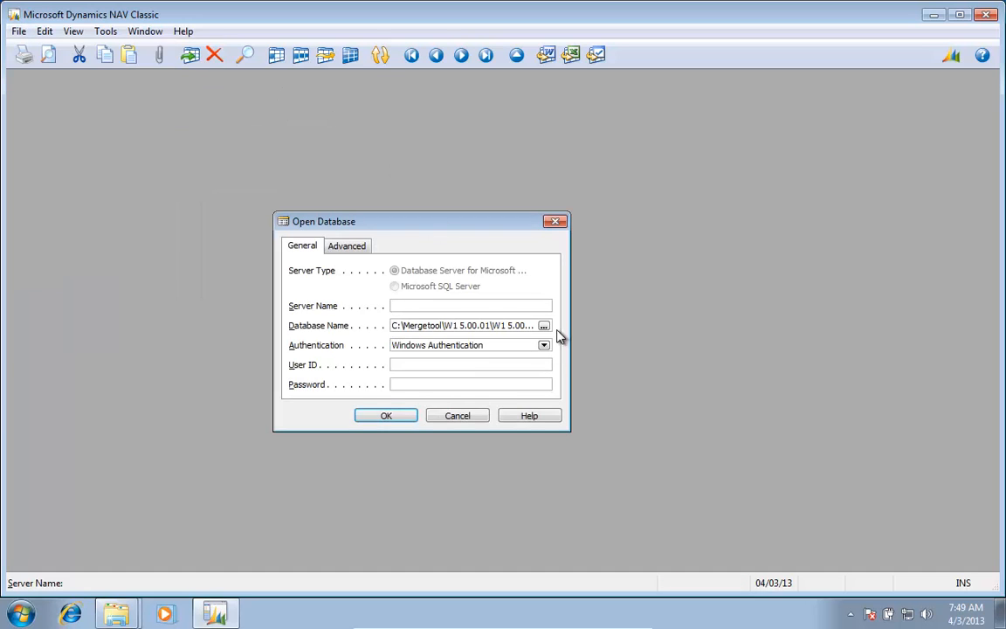
left_click(543, 325)
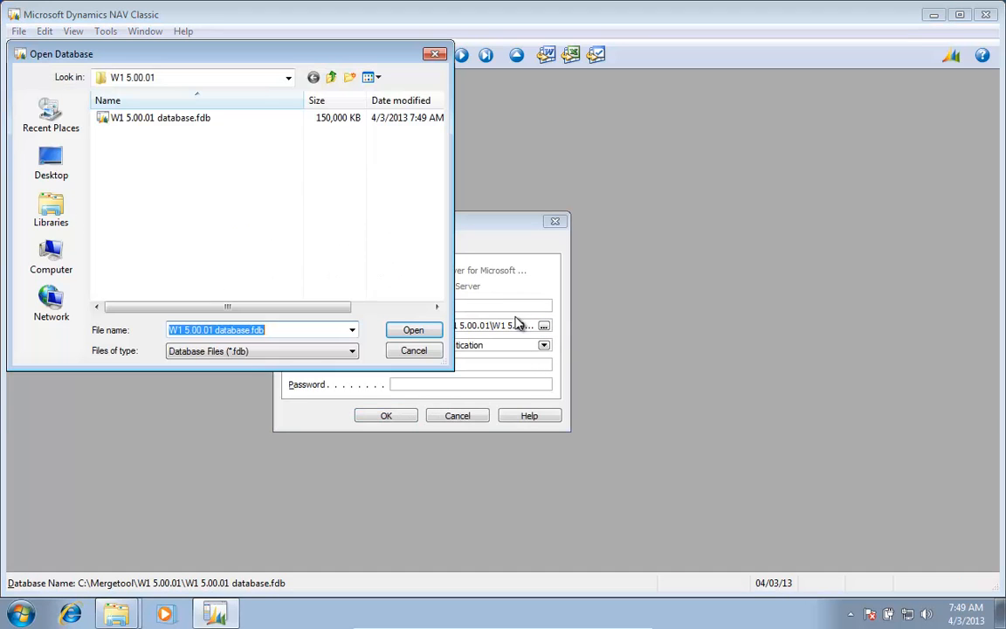
left_click(332, 80)
left_click(231, 177)
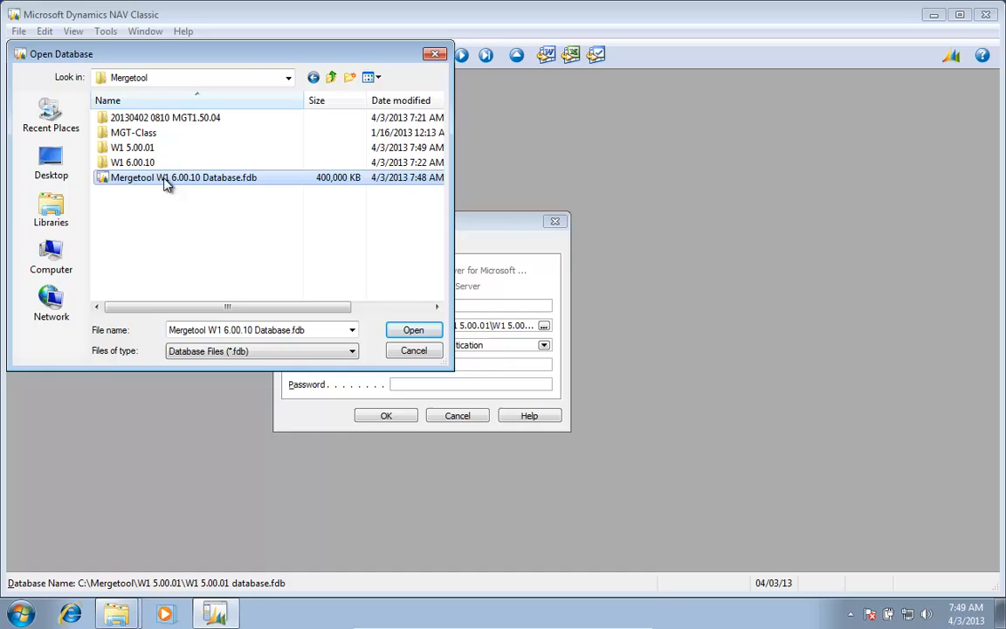
left_click(414, 331)
left_click(389, 414)
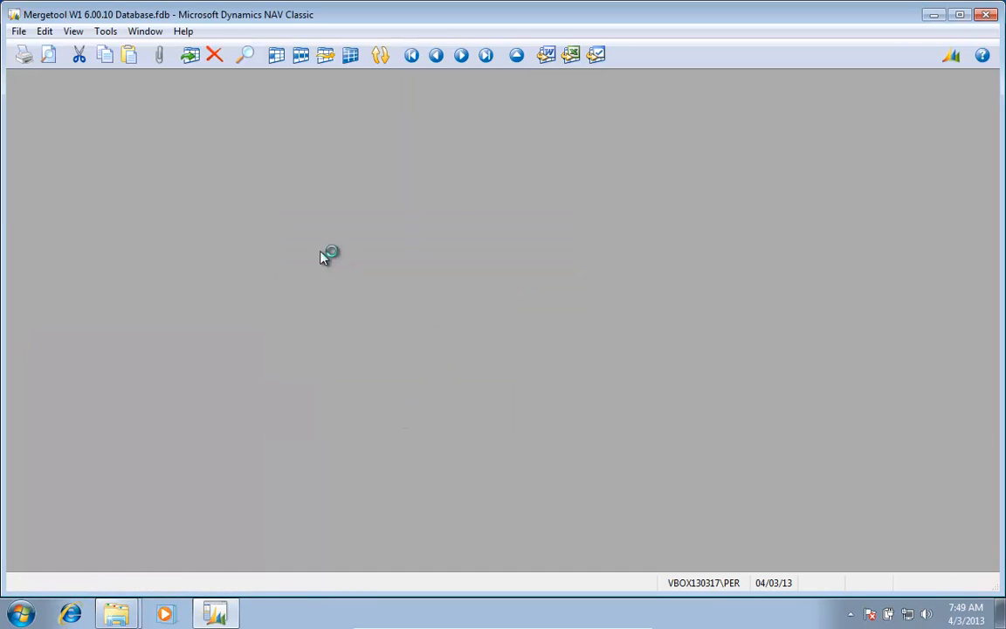
Step: Open the Mergetool company and display its Mergetool Versions list
key("Down")
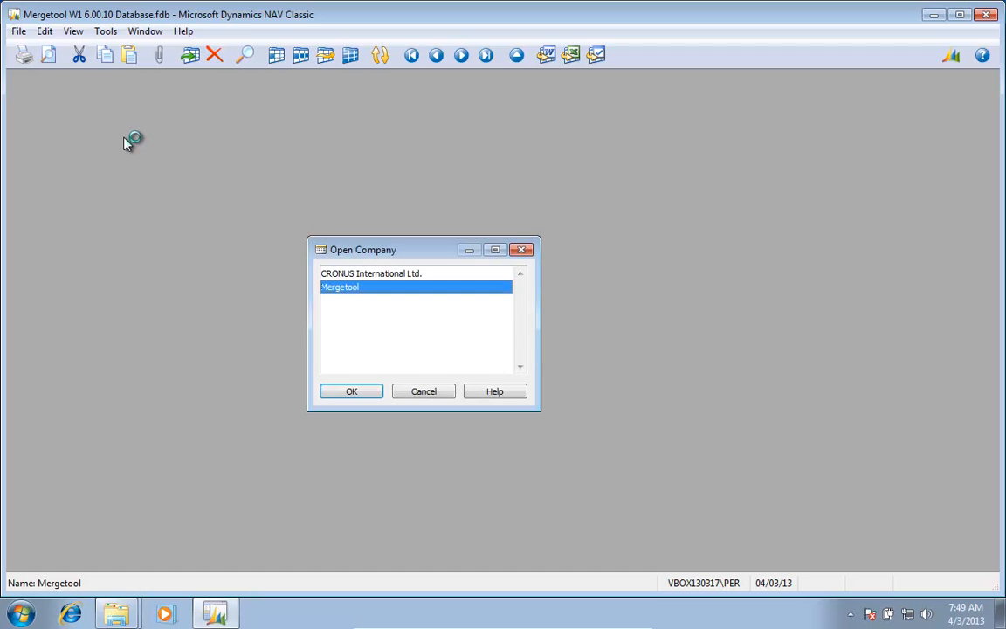
key("Return")
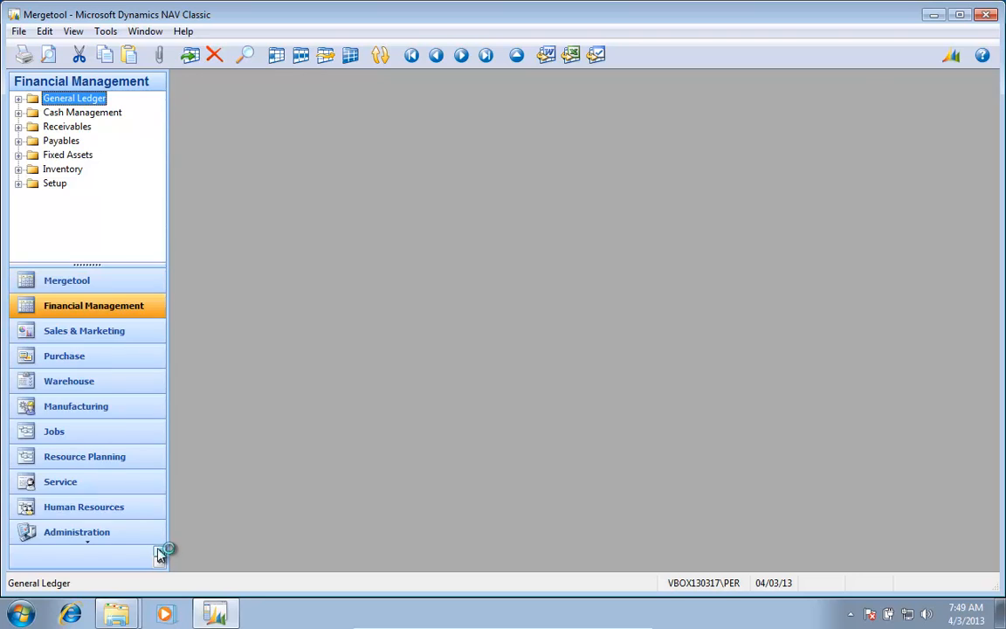
left_click(79, 282)
left_click(56, 99)
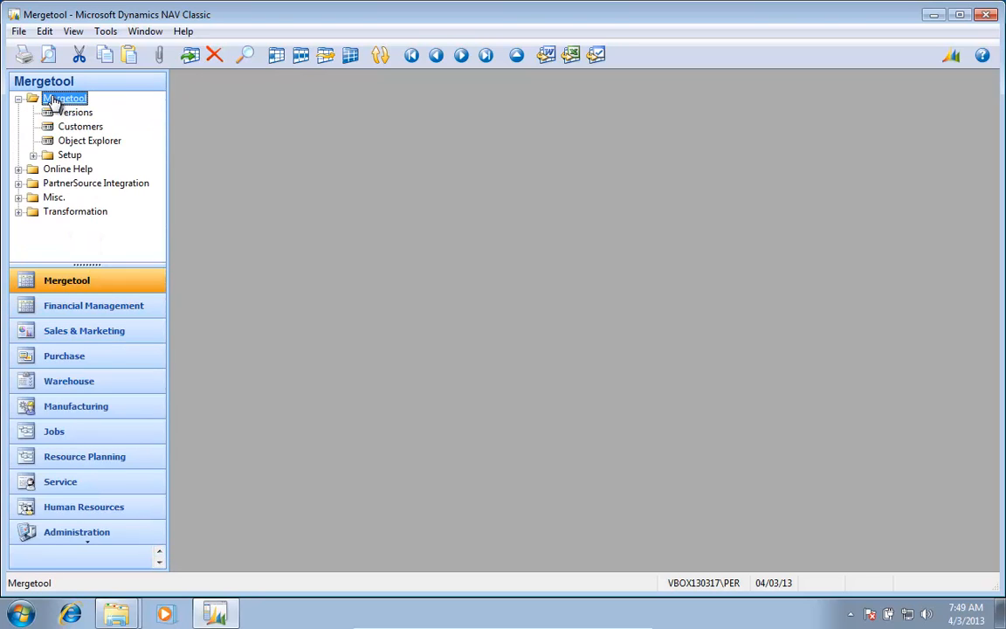
left_click(63, 113)
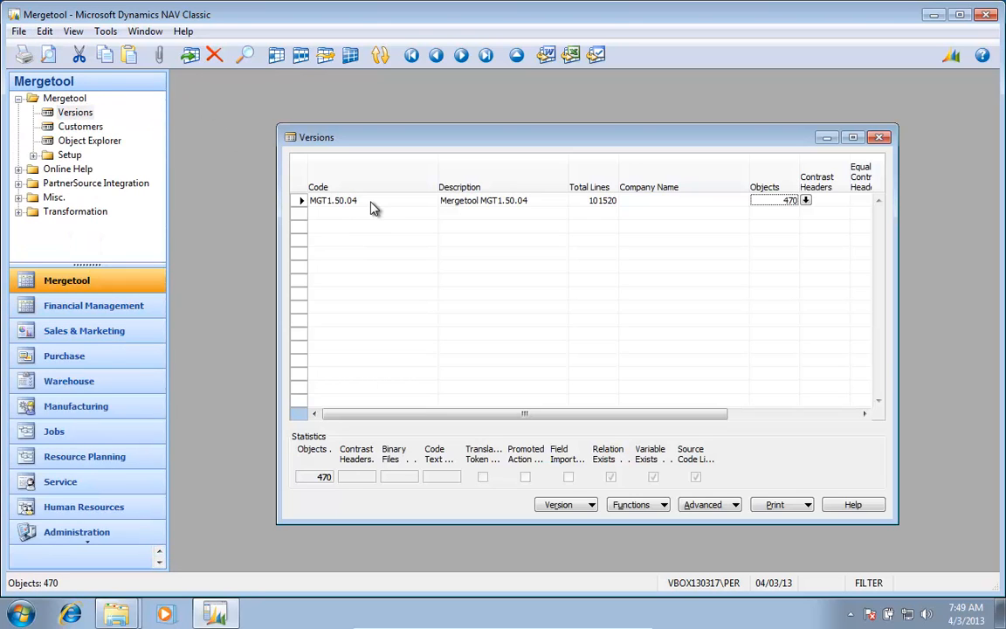
Step: Create a new company named Mergetool W1 Versions and acknowledge its creation
left_click(24, 35)
mouse_move(59, 103)
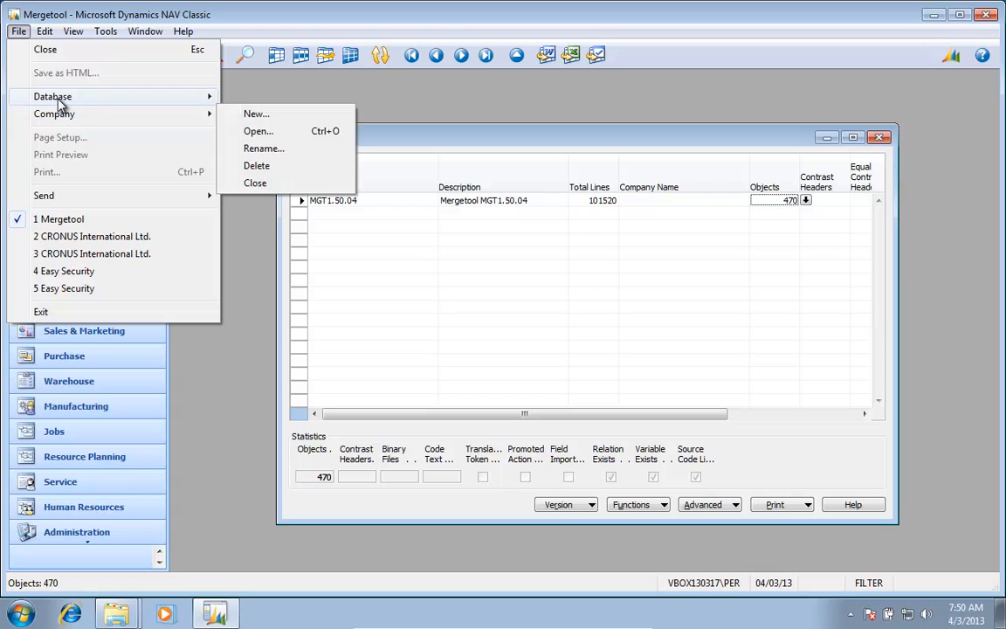
left_click(264, 115)
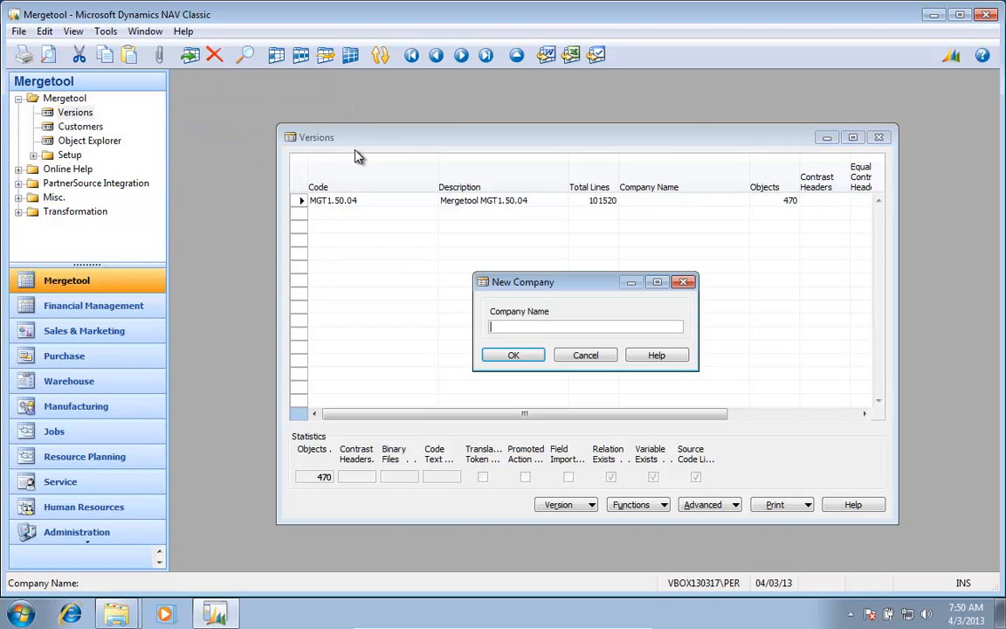
type("Mergetool W1 Versions")
key("Return")
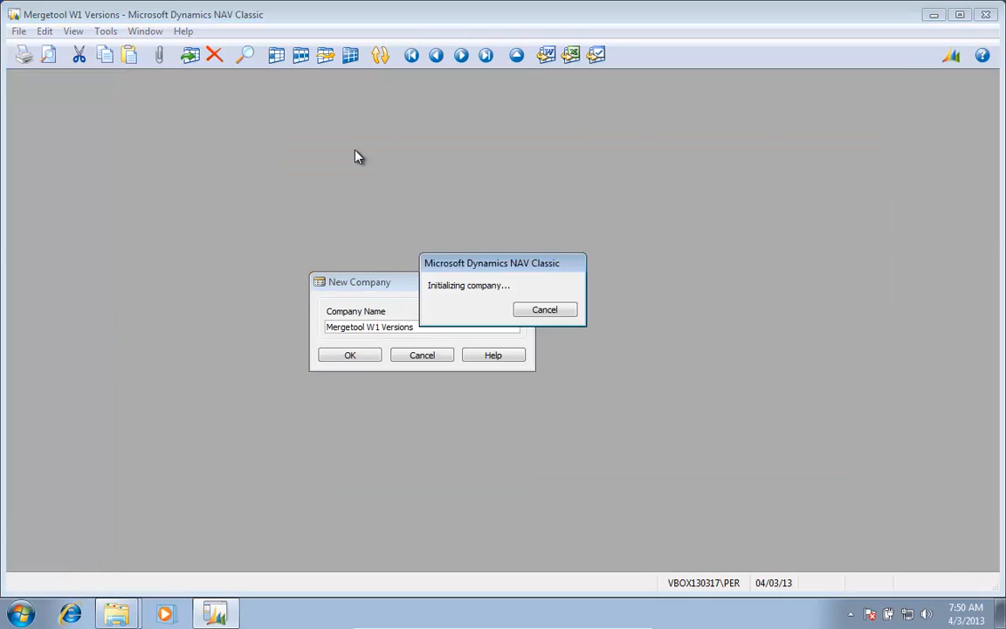
left_click(463, 349)
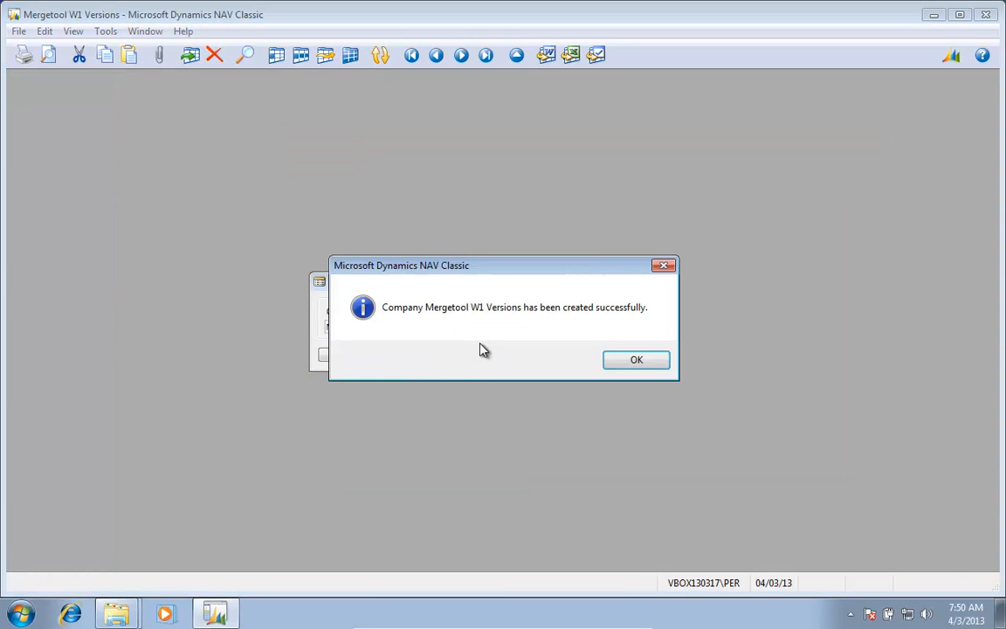
left_click(636, 361)
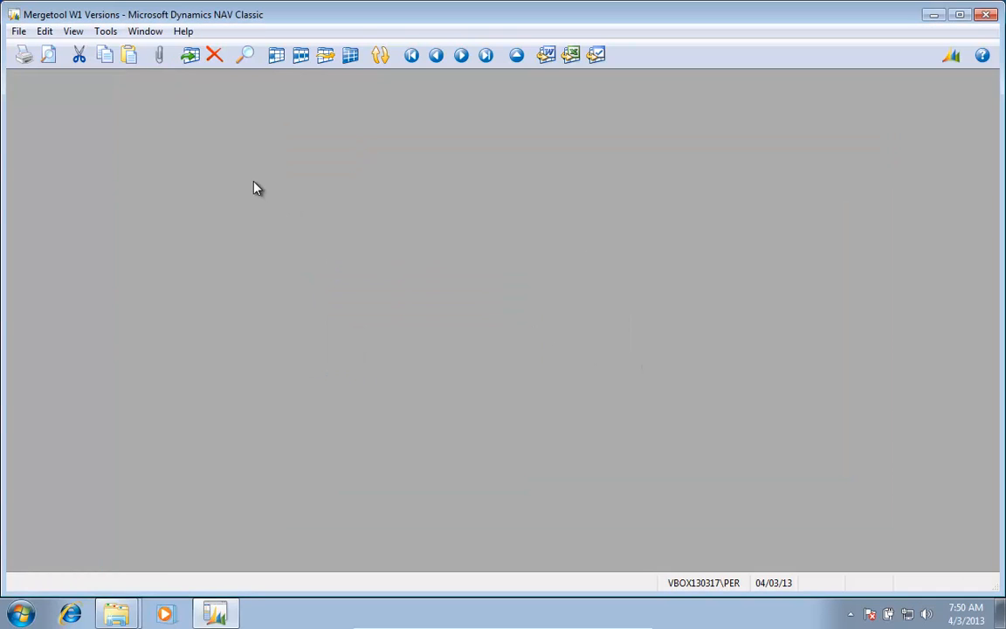
Step: Open the Versions list in the new company, accepting the inserted standard languages and closing Merge Setup
left_click(73, 113)
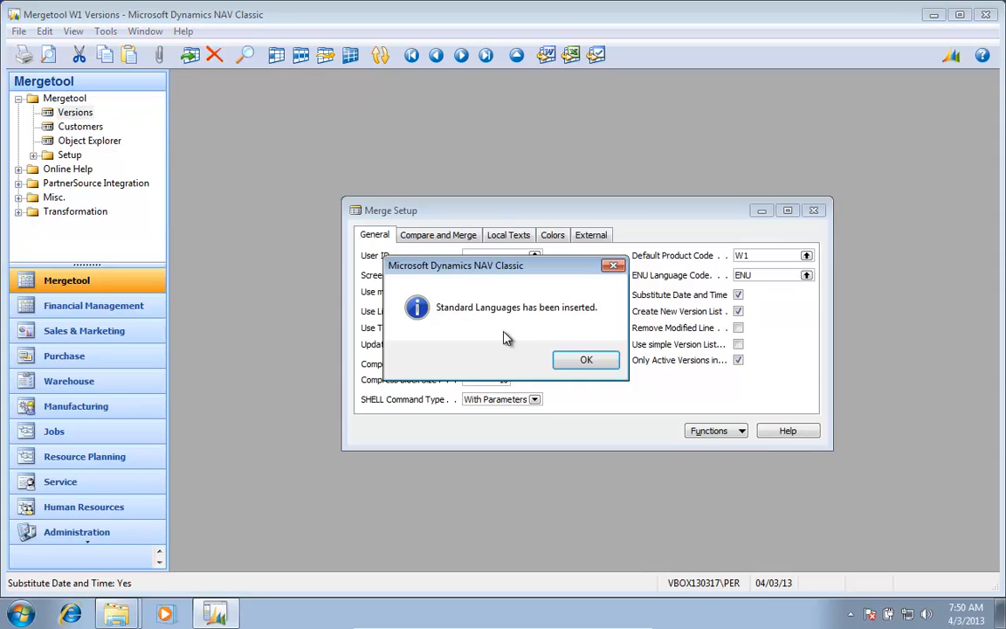
left_click(584, 360)
key("Escape")
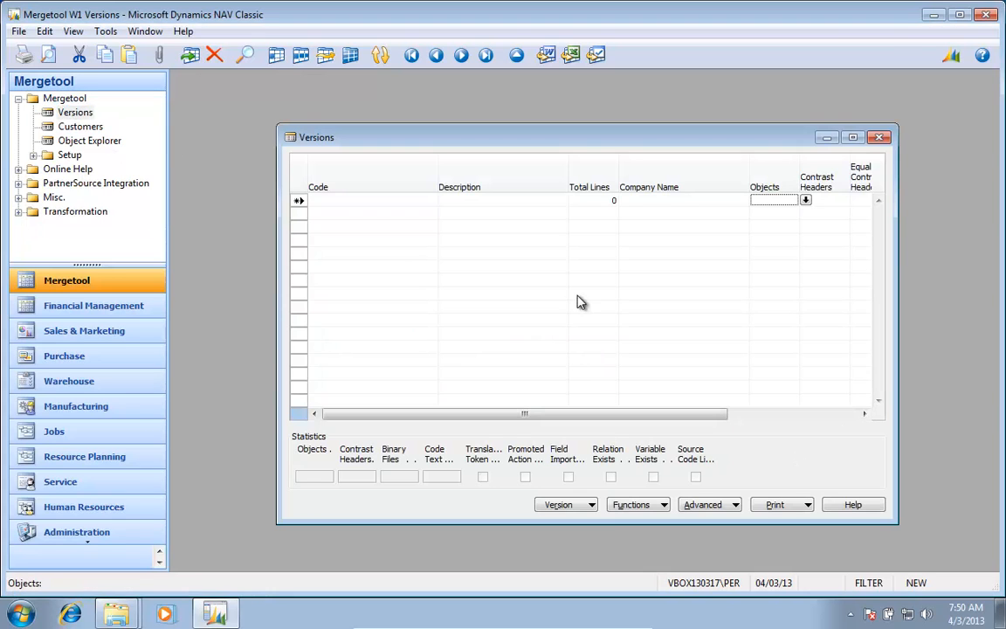
Step: Start an object text file import and try W1 5.00.01 (6.00.10) as its version code
left_click(638, 507)
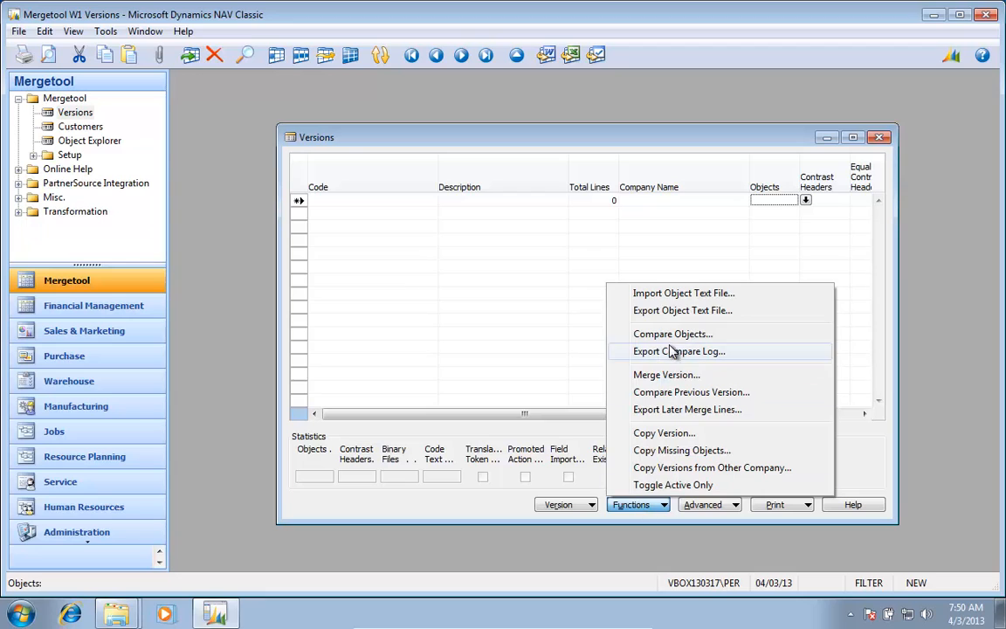
left_click(677, 297)
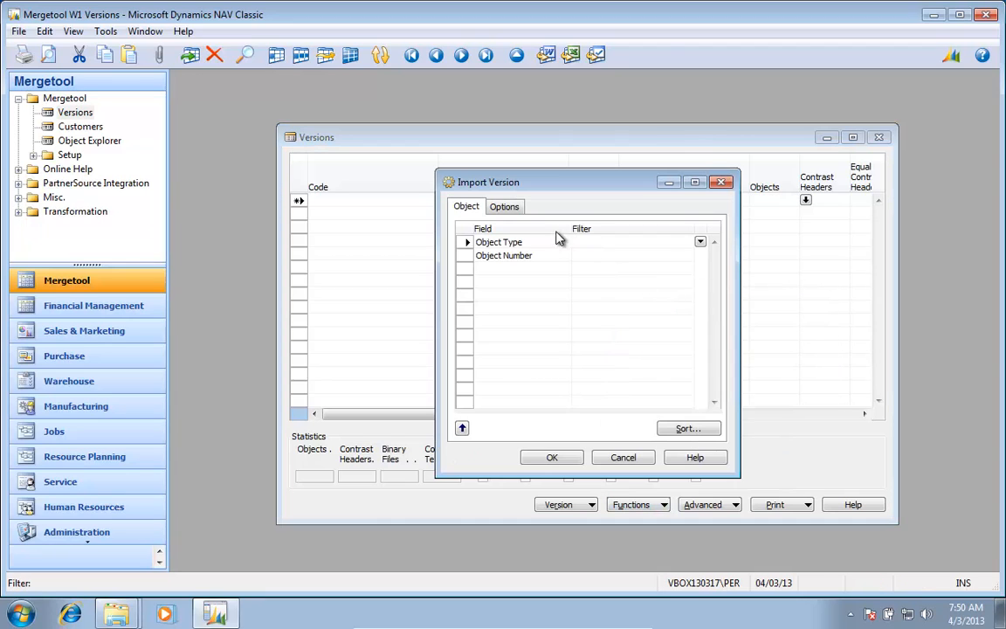
left_click(503, 207)
left_click(617, 228)
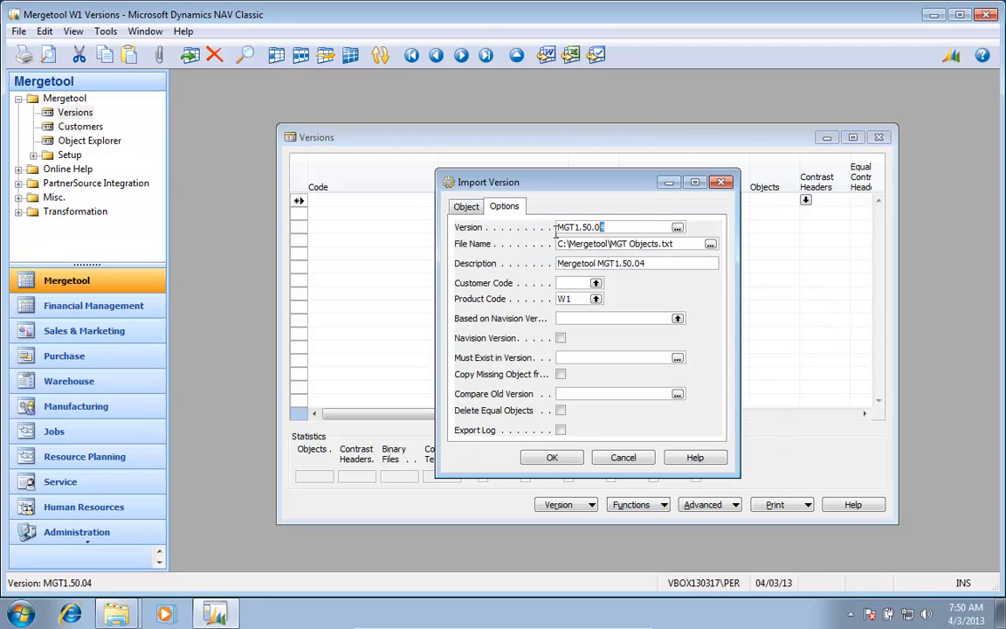
type("W1 5.00.01 (6.00.10")
key("Tab")
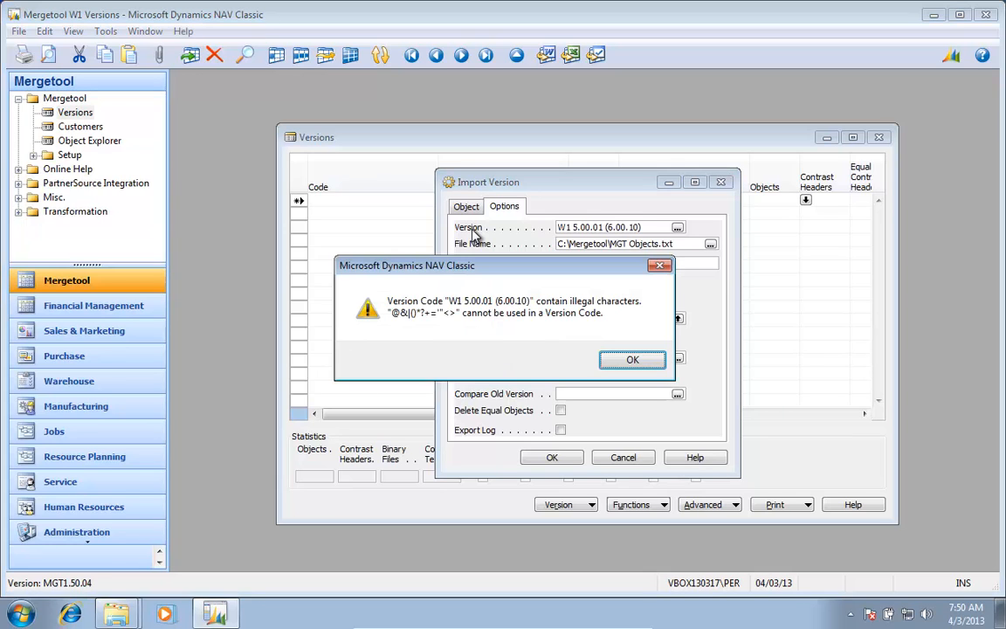
Step: Dismiss the illegal-characters message and change the import's version code to W1 5.00.01 2009
key("Return")
key("BackSpace")
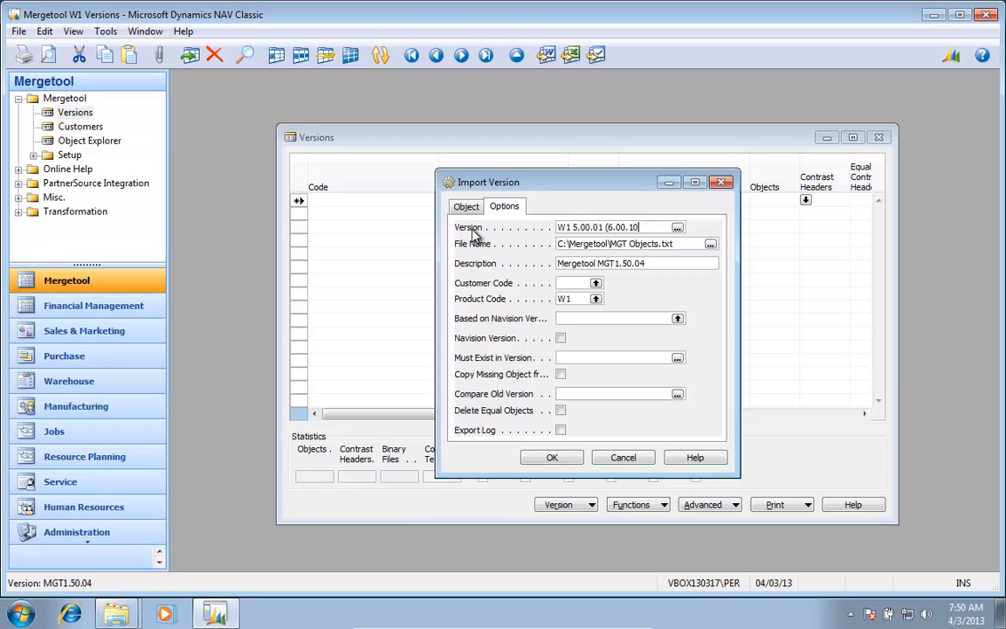
key("BackSpace")
key("shift+End")
type("2009")
key("Tab")
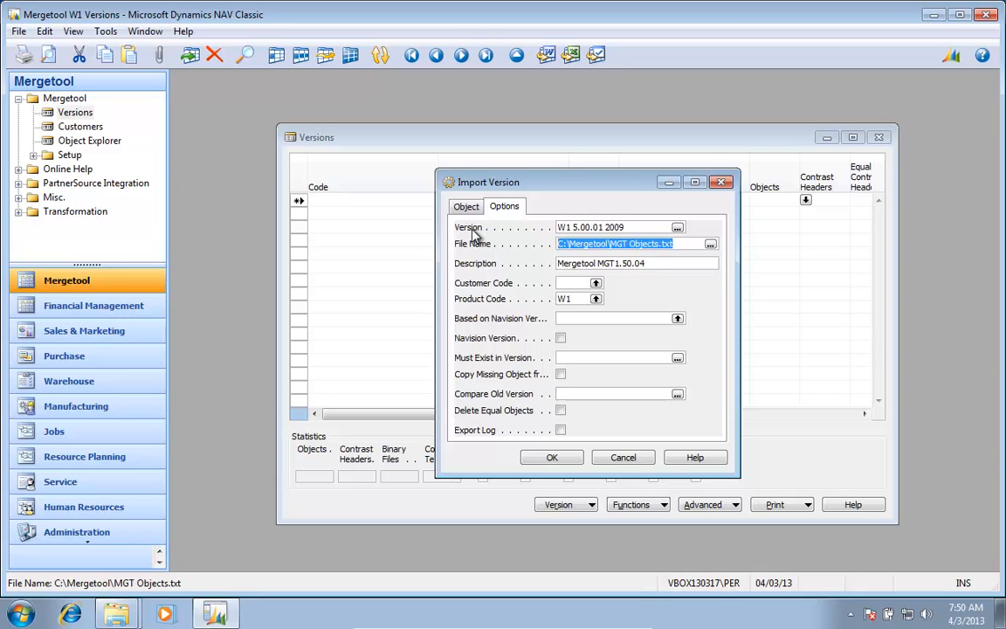
Step: Choose W1 5.00.01 (2009 R2 Executable).txt from the C:\Mergetool\W1 5.00.01 folder as the import file
left_click(710, 245)
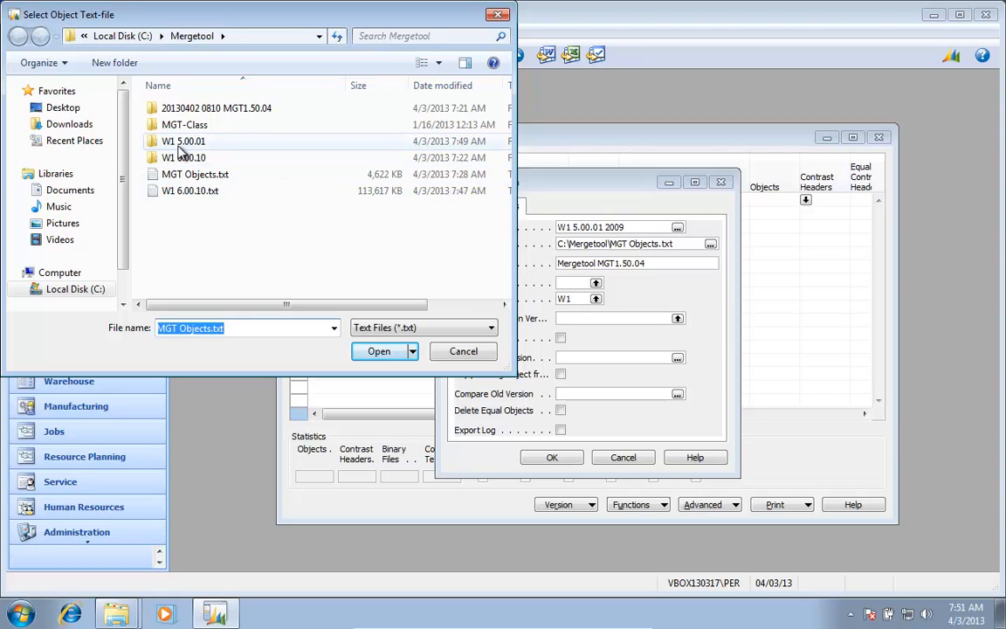
double_click(179, 144)
left_click(185, 107)
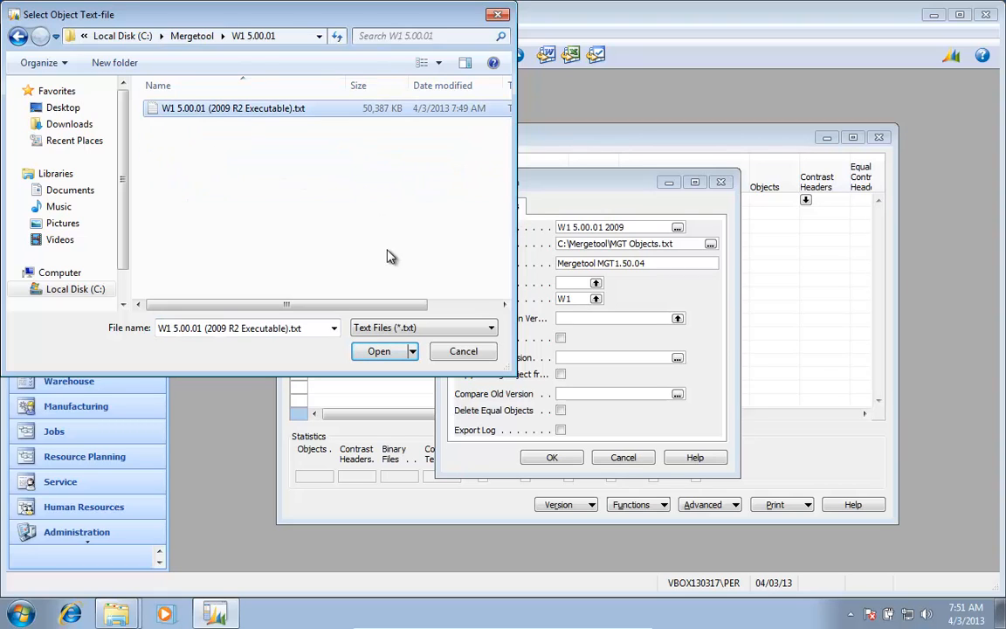
left_click(378, 351)
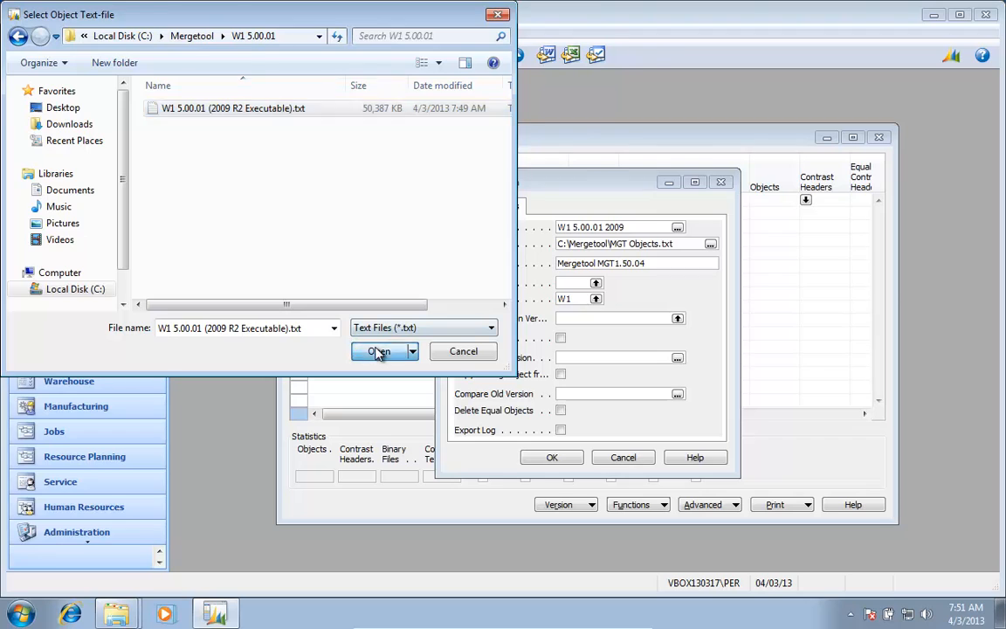
Step: Set the import's description to "W1 5.00.01 (exported with 2009 R2 Executable)"
left_click_drag(653, 264, 476, 254)
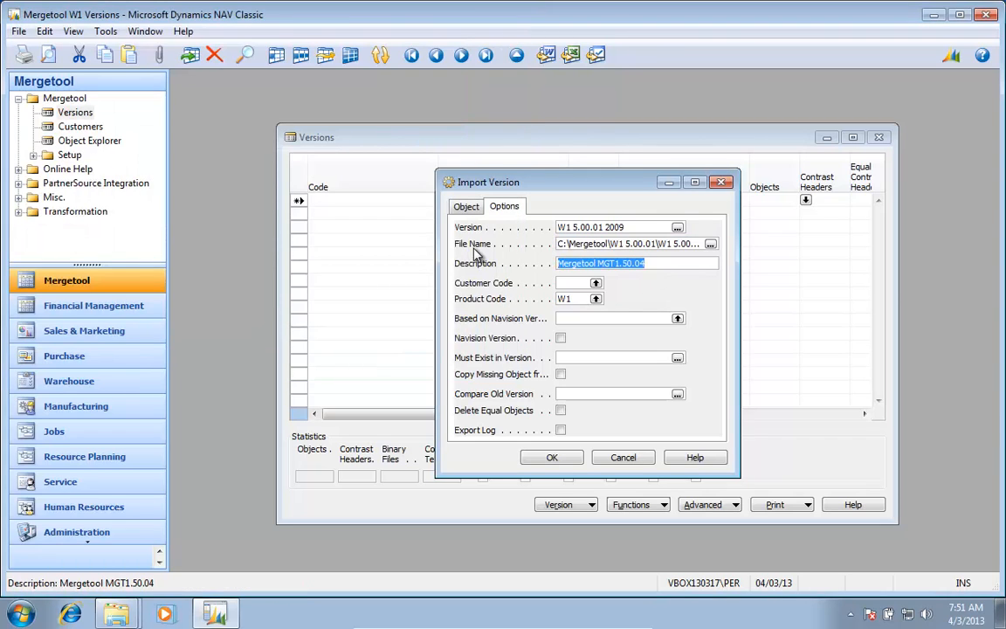
type("W1 ")
type("5.00.0")
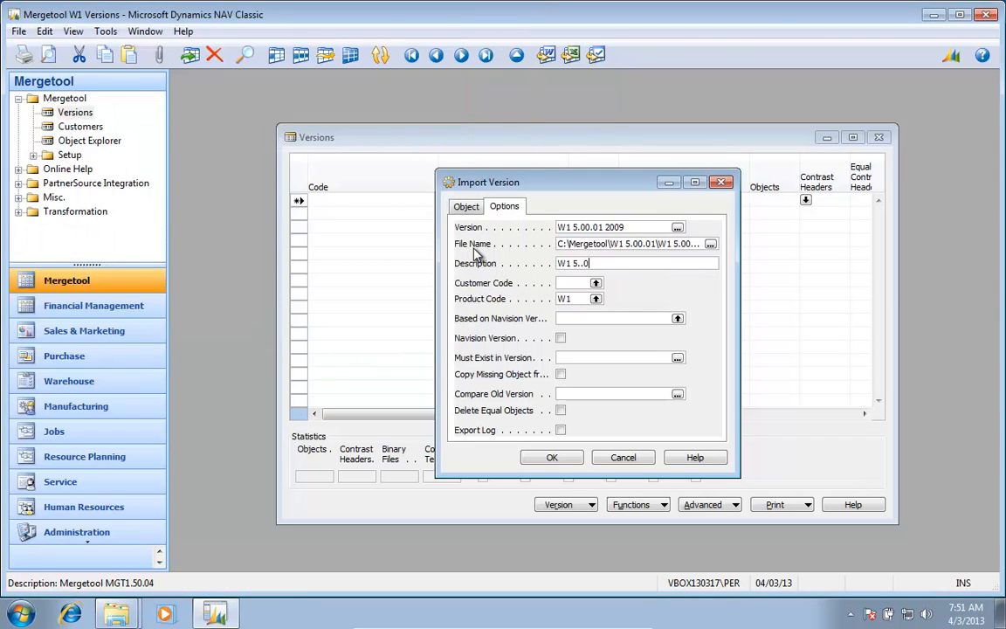
key("BackSpace")
key("BackSpace")
type("00.012")
type("exported with 2009 R")
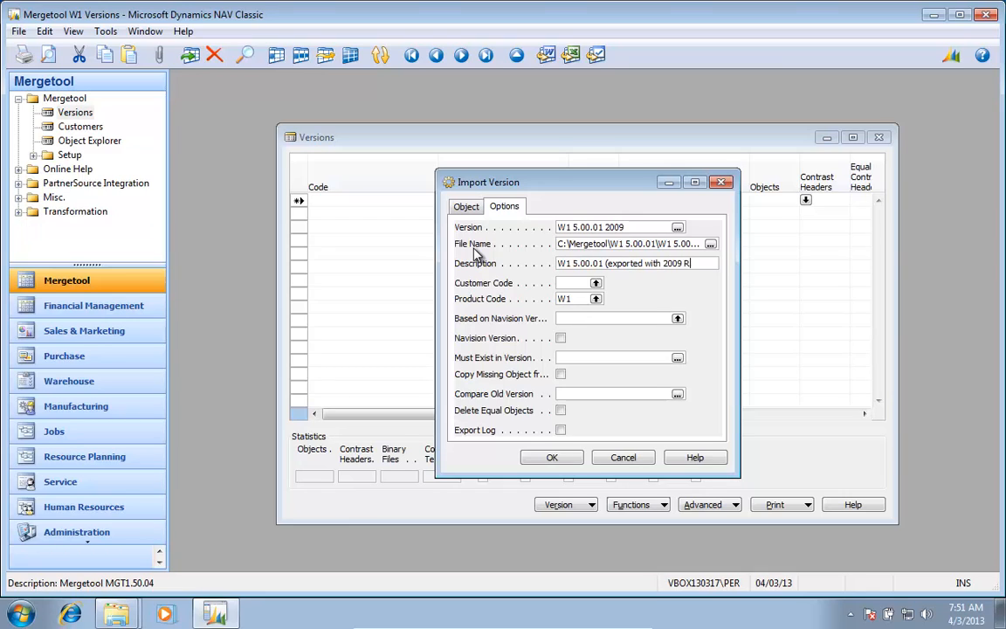
type("2 Executable")
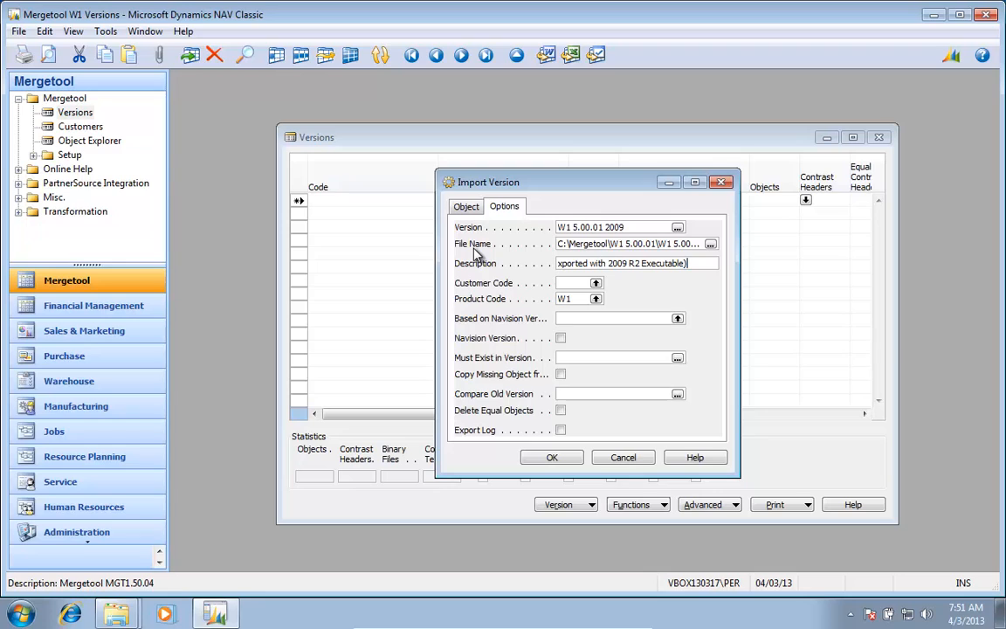
key("Tab")
key("shift+Tab")
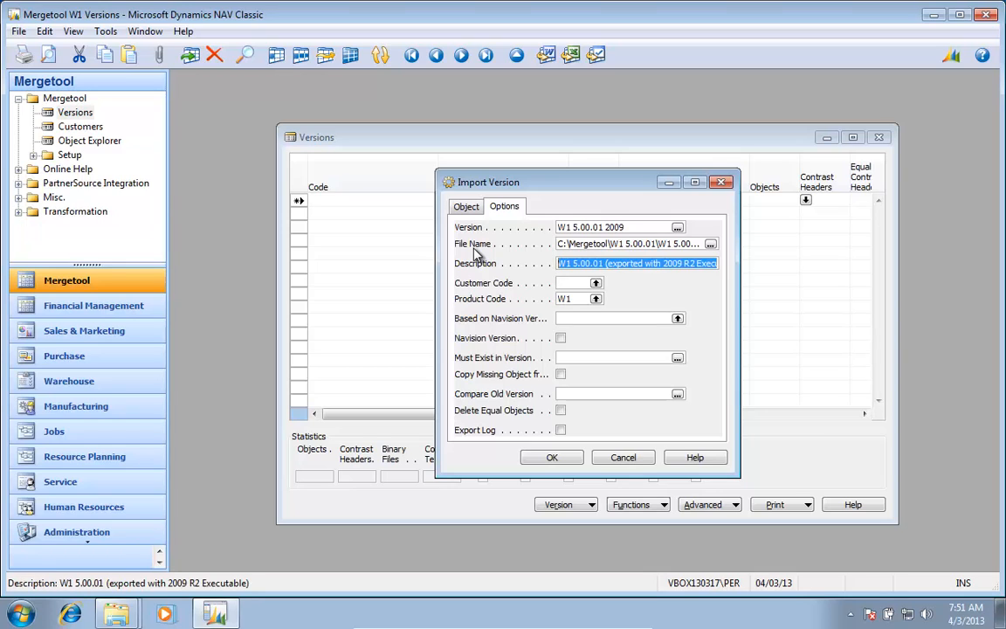
key("shift+Tab")
key("shift+Tab")
key("Tab")
key("Tab")
key("shift+Tab")
key("Tab")
Step: Mark the import as a Navision version, run it, and cancel it while objects are being imported
left_click(560, 338)
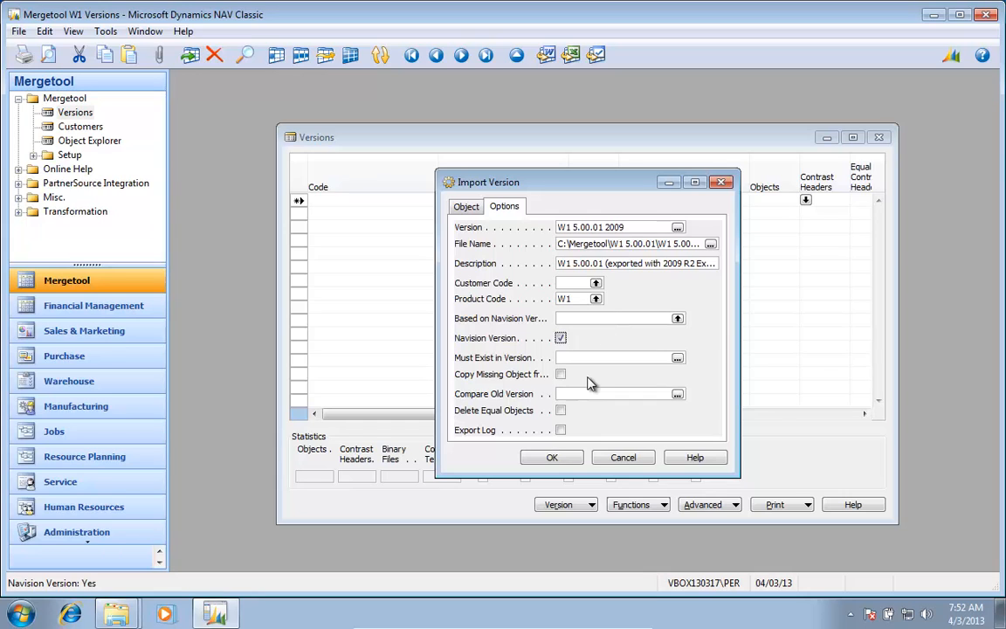
left_click(561, 457)
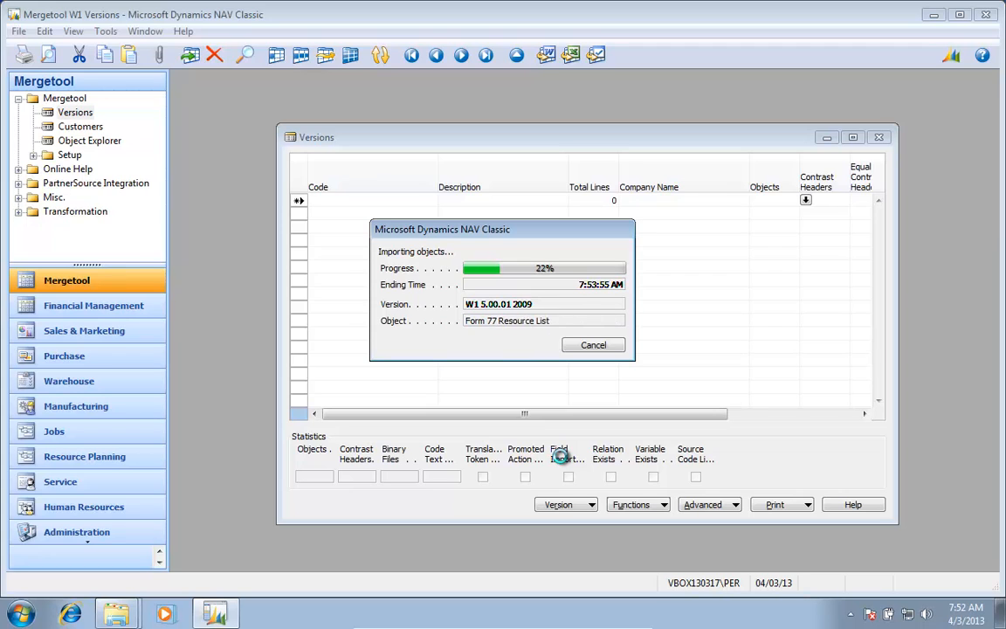
left_click(609, 347)
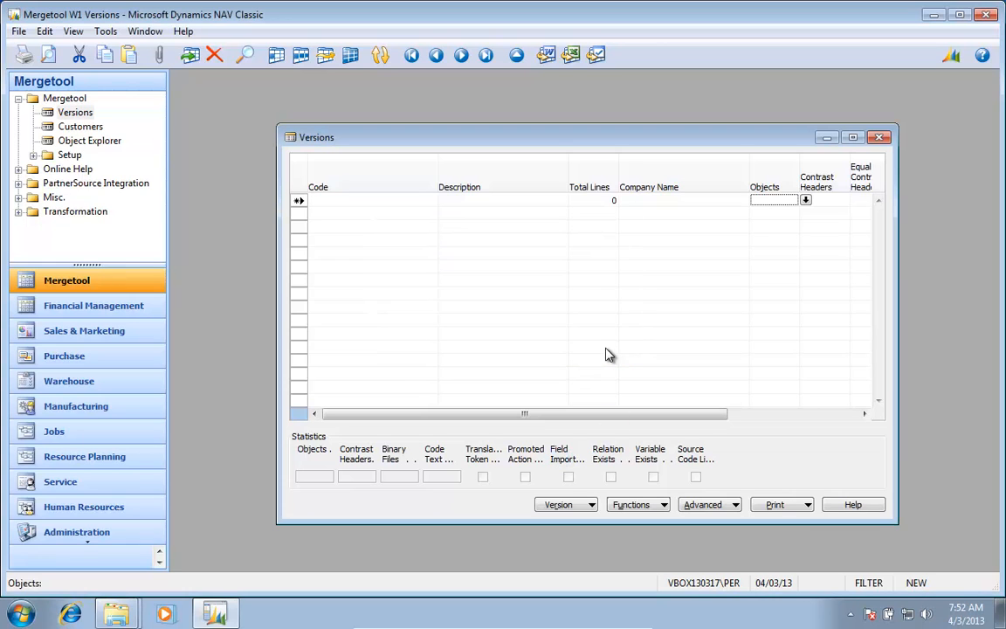
Step: Expand the Mergetool database to a new size of 2000000 KB
left_click(19, 32)
mouse_move(166, 96)
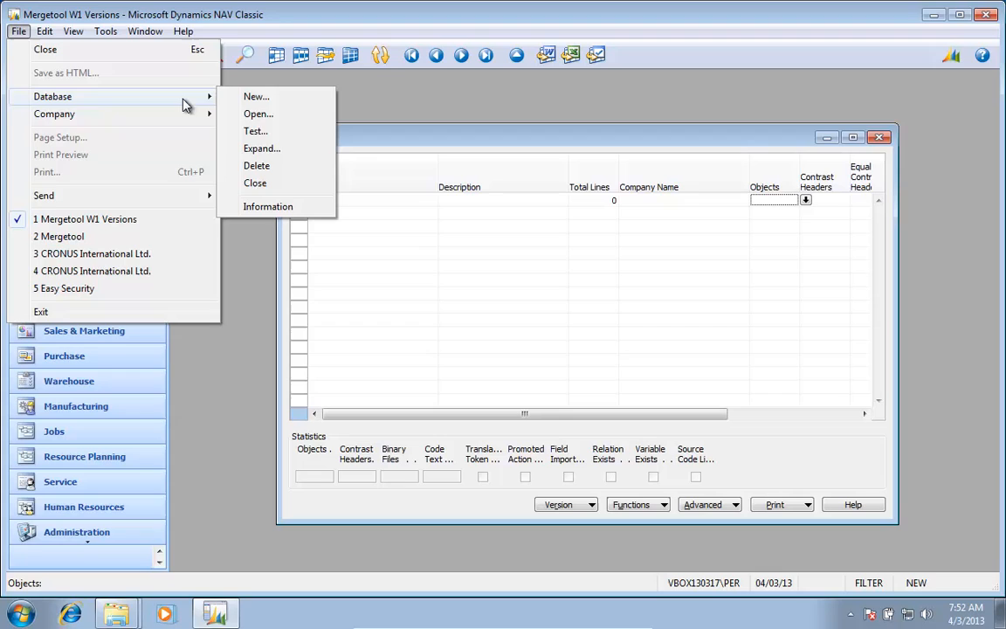
left_click(278, 150)
left_click(580, 333)
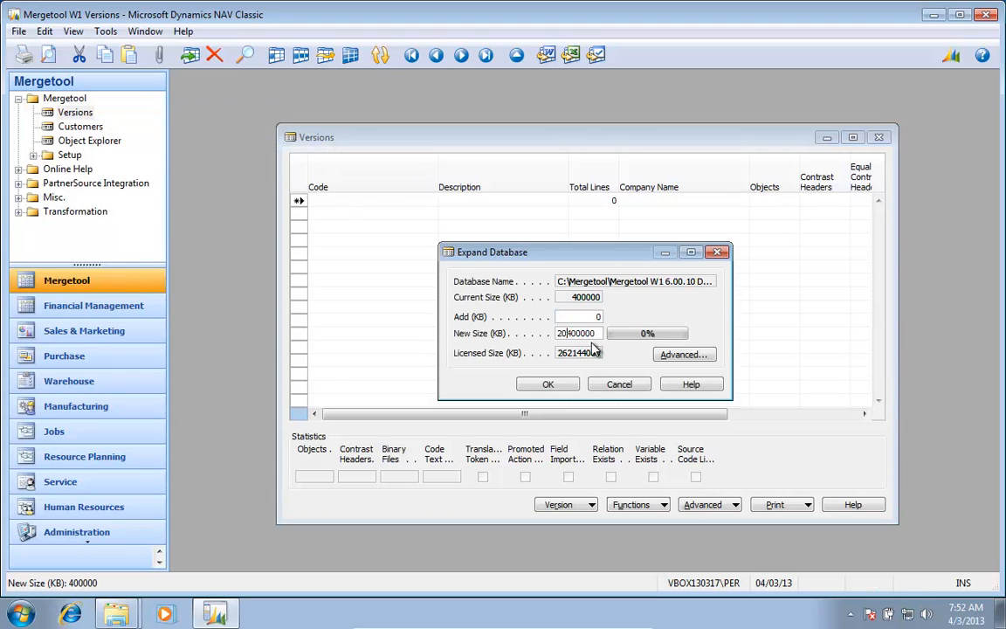
type("20")
key("Delete")
key("Tab")
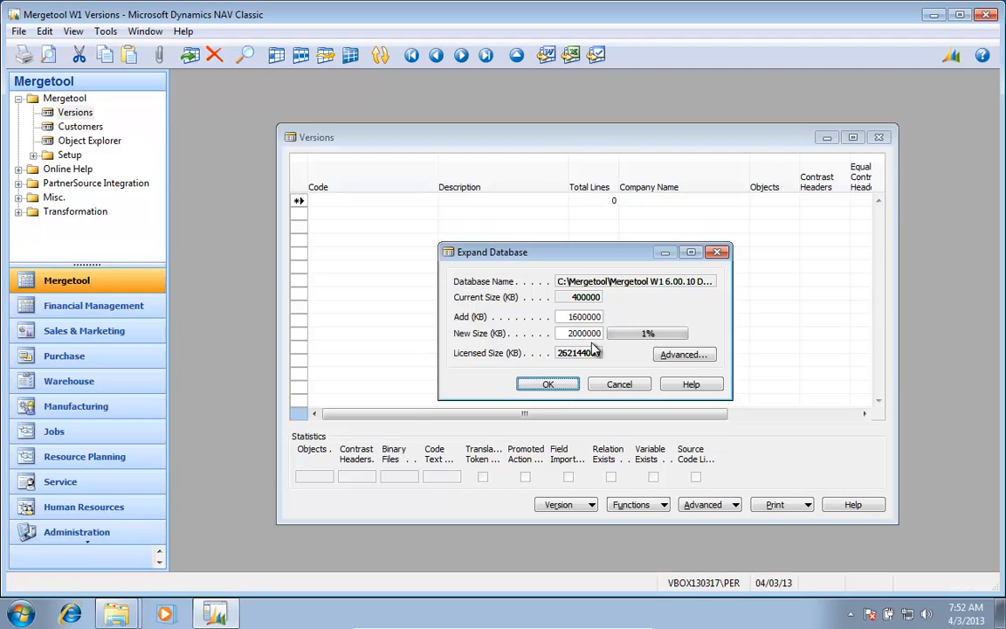
left_click(549, 386)
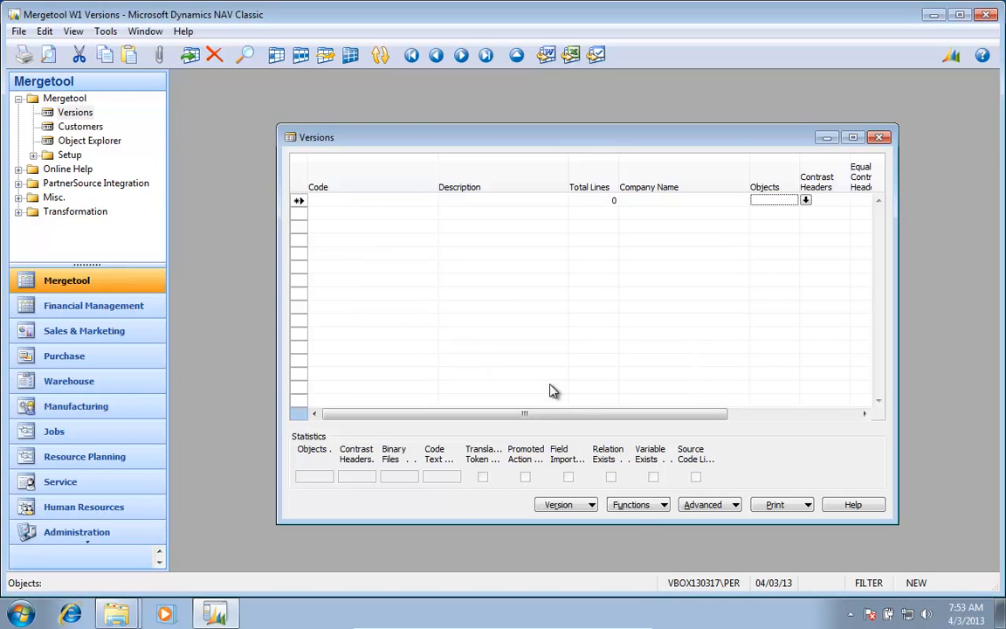
Step: Run the object text file import for W1 5.00.01 2009 again with its existing options and acknowledge its completion
left_click(651, 512)
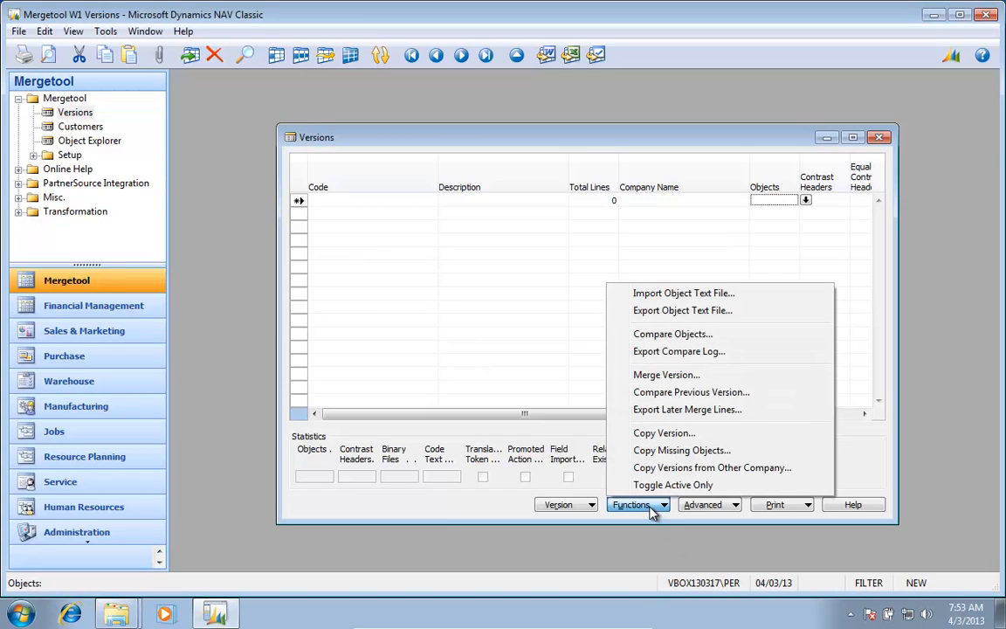
left_click(669, 293)
left_click(503, 207)
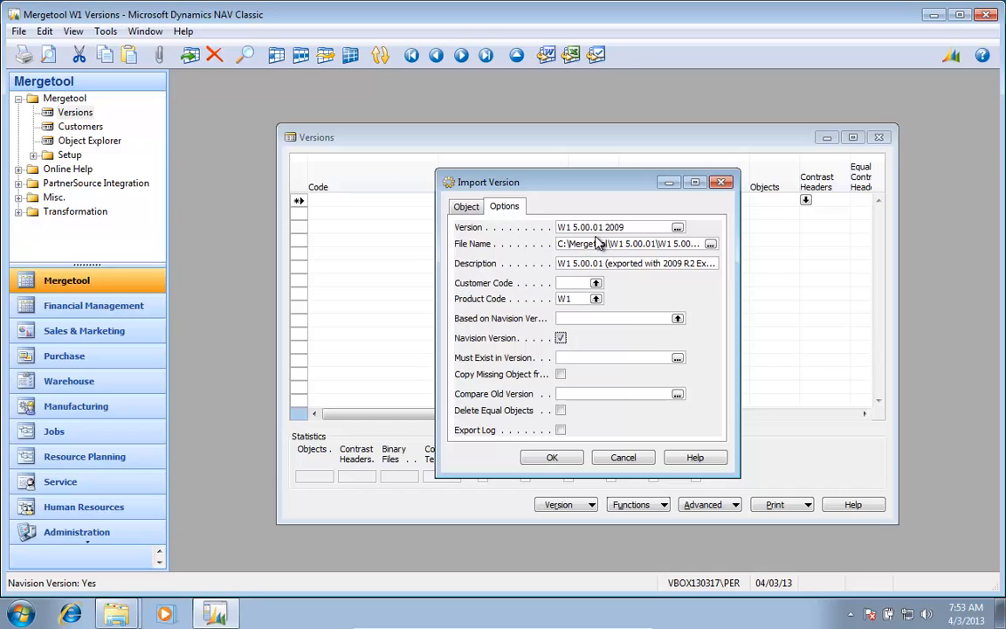
left_click(553, 458)
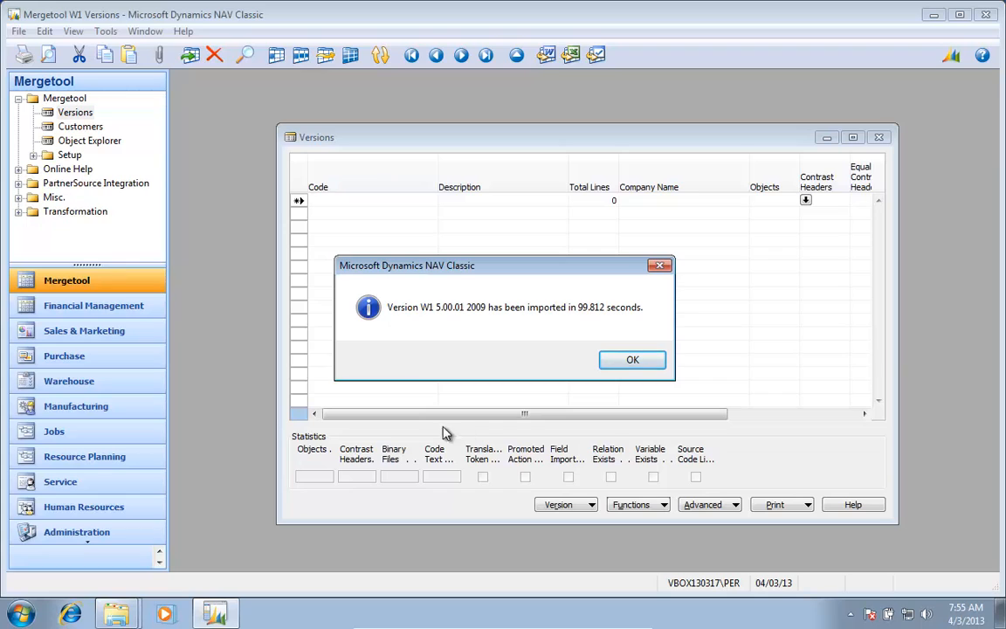
left_click(632, 363)
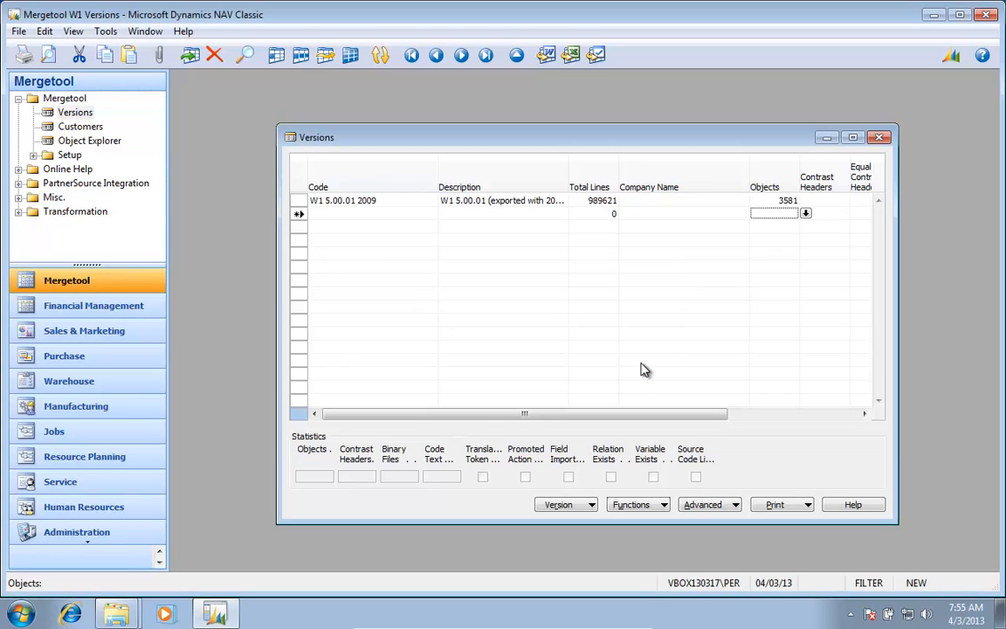
Step: Start another object text file import, look up the existing versions from its options, and cancel the lookup
key("Up")
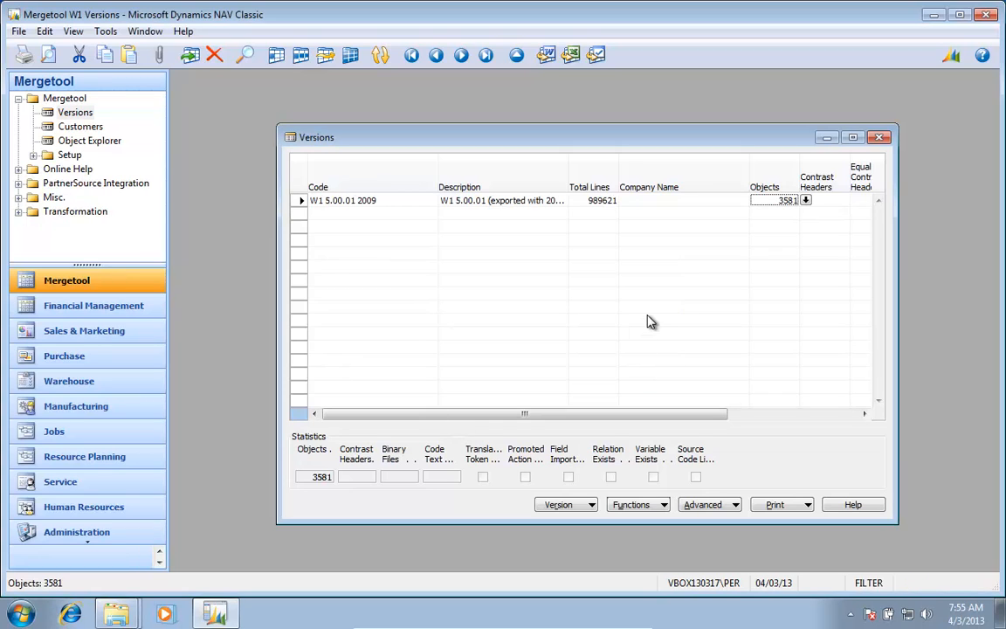
left_click(635, 505)
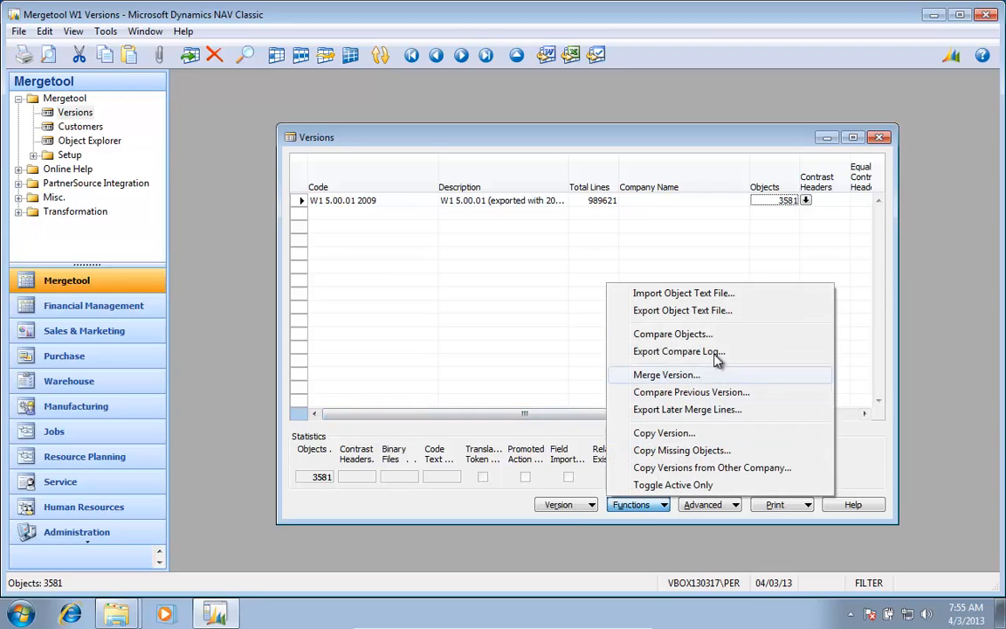
left_click(678, 297)
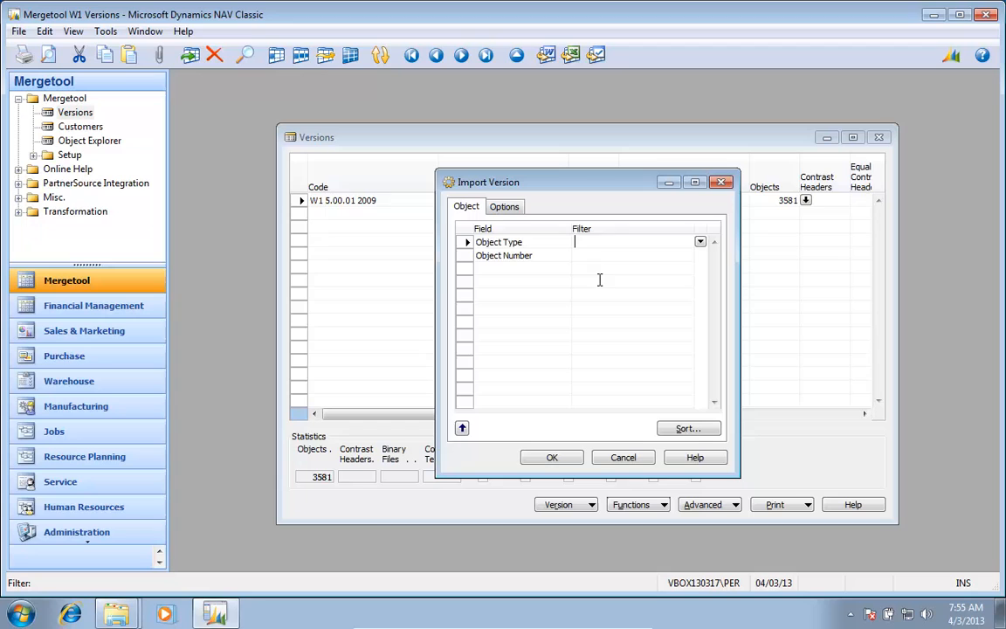
left_click(501, 208)
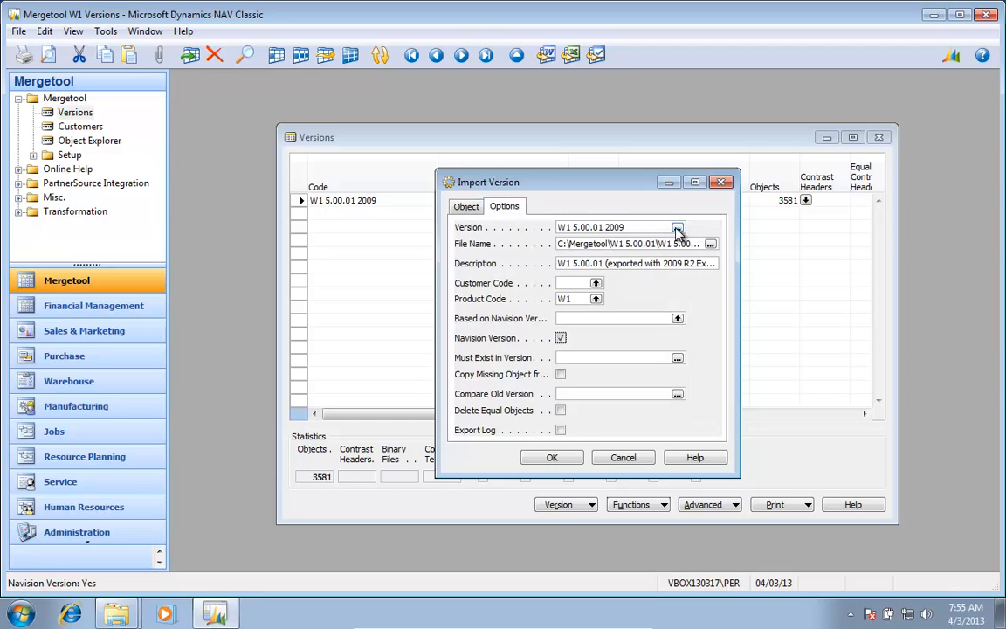
key("Return")
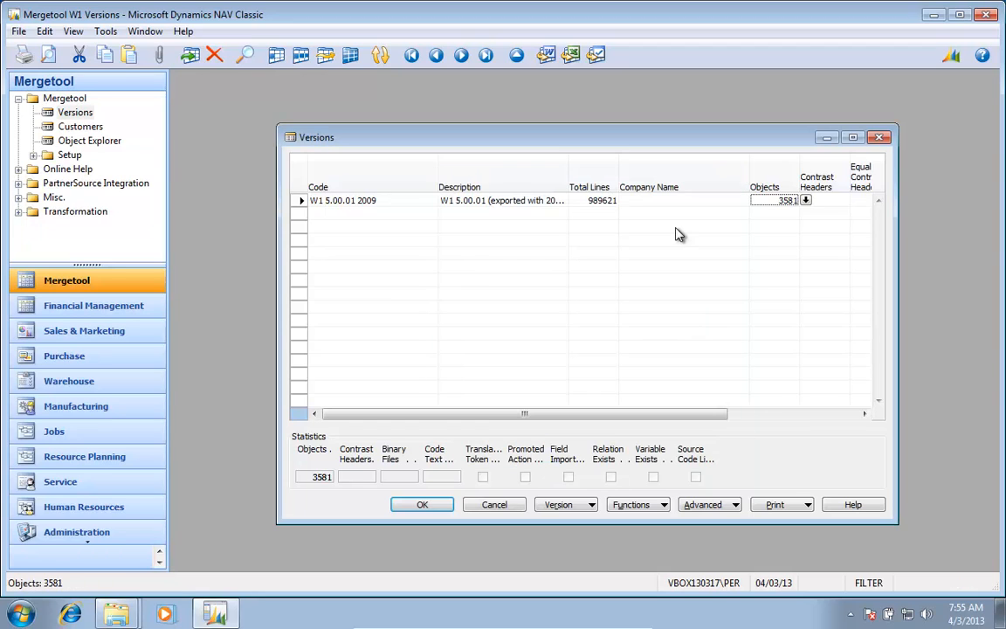
left_click(495, 504)
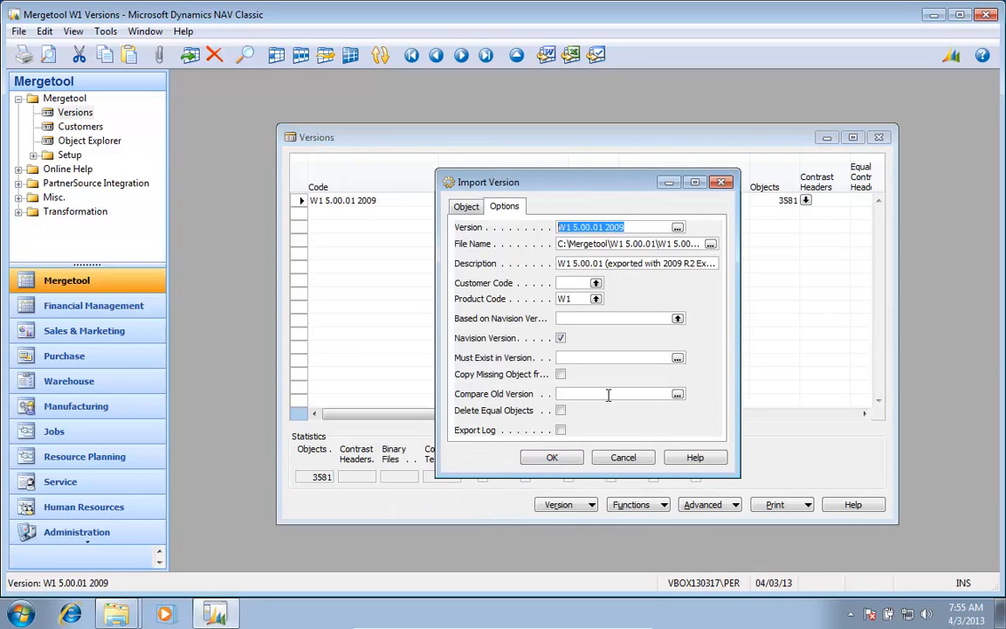
Step: Set the new import's version code to W1 6.00.10
key("F2")
key("Left")
key("Left")
key("Left")
key("Left")
key("Left")
key("Left")
key("Tab")
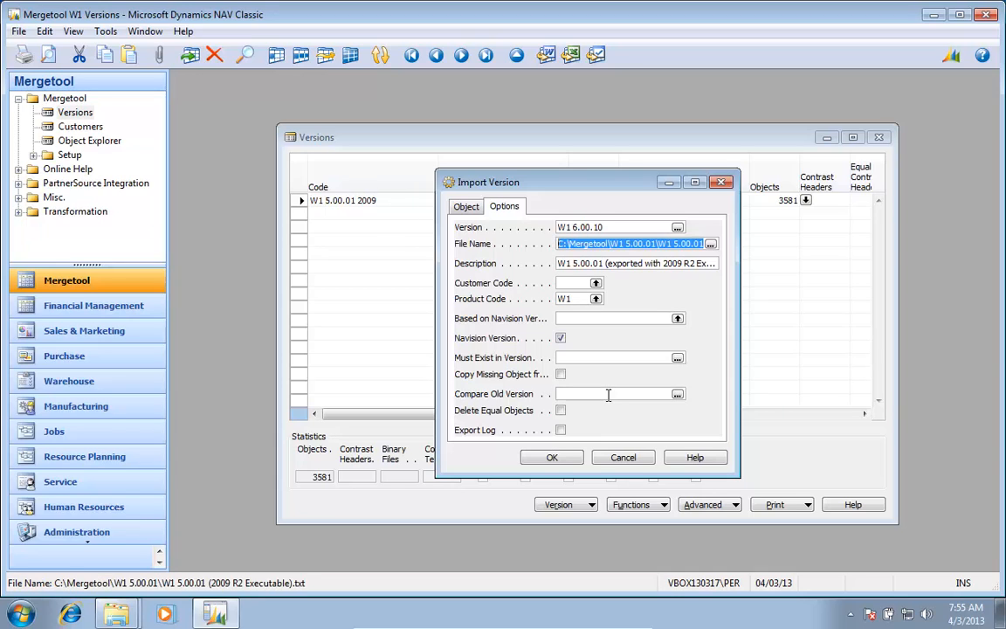
Step: Select the object text file W1 6.00.10.txt from the Mergetool folder as the import file
key("F6")
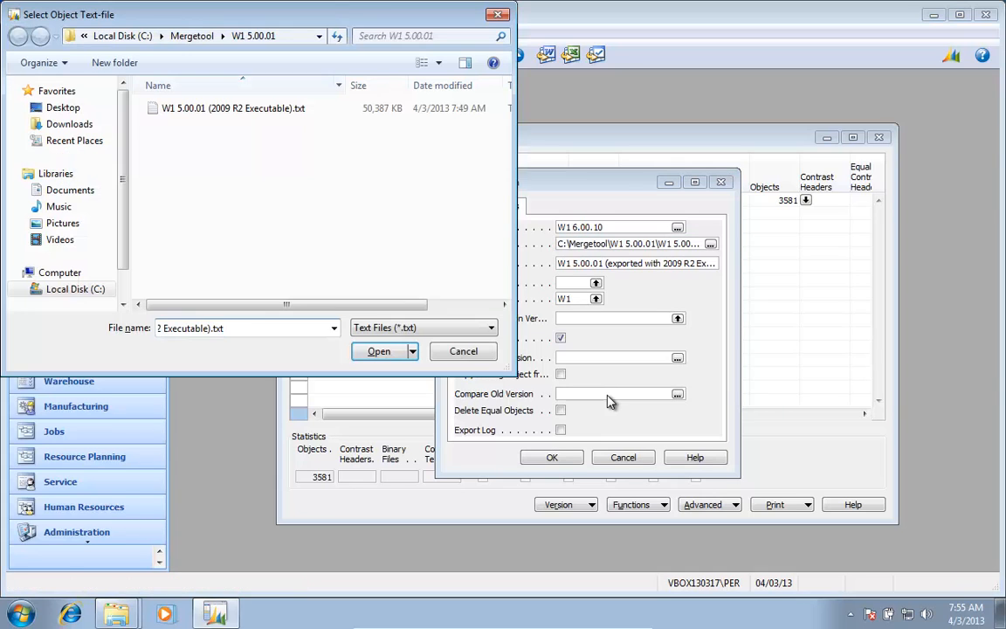
key("alt+Up")
key("Down")
key("Down")
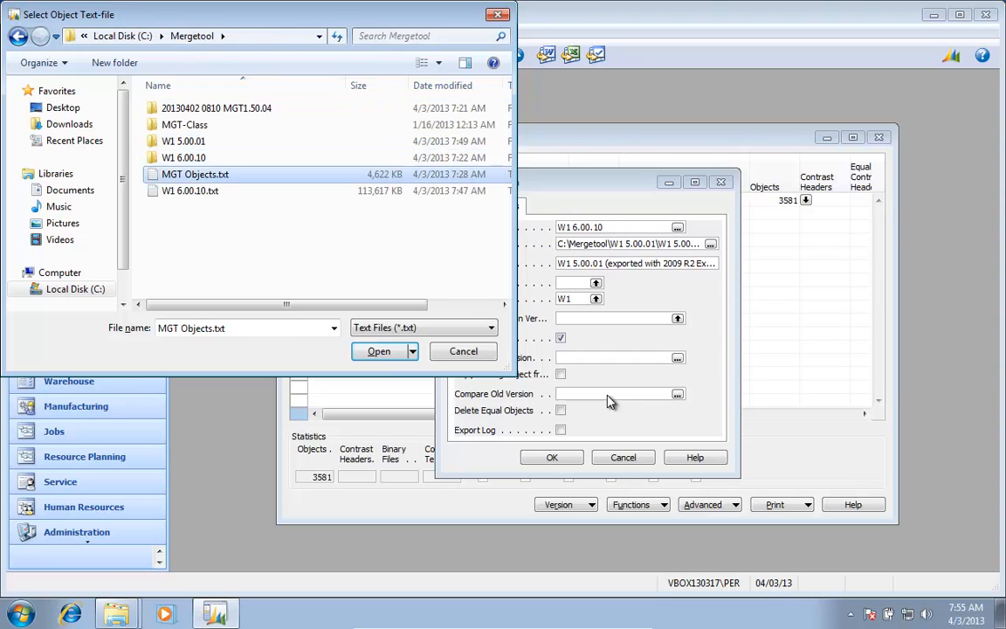
key("Down")
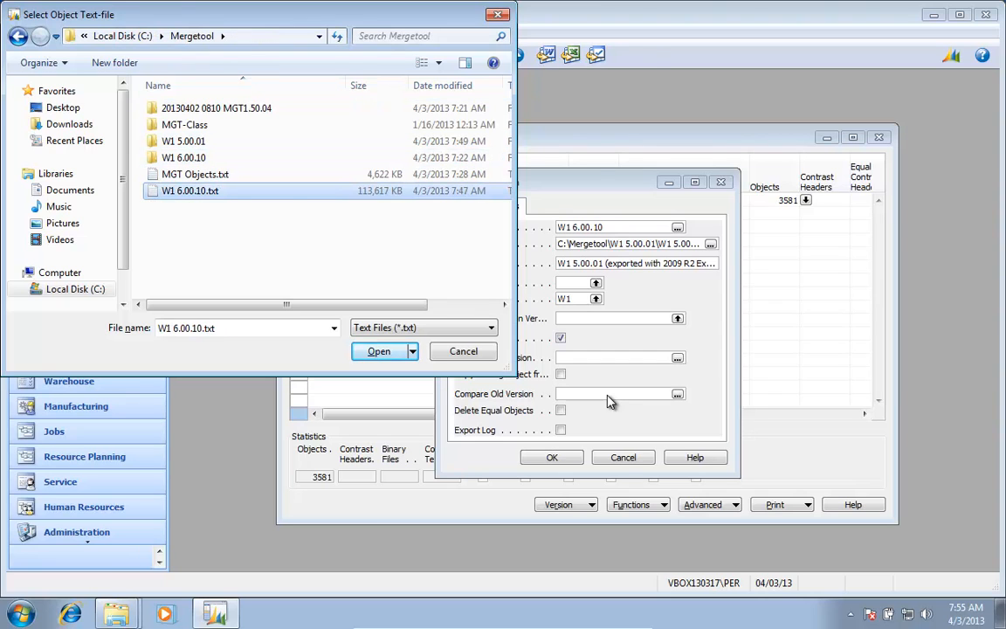
key("Return")
Step: Change the import's description to W1 6.00.10
key("Tab")
key("Home")
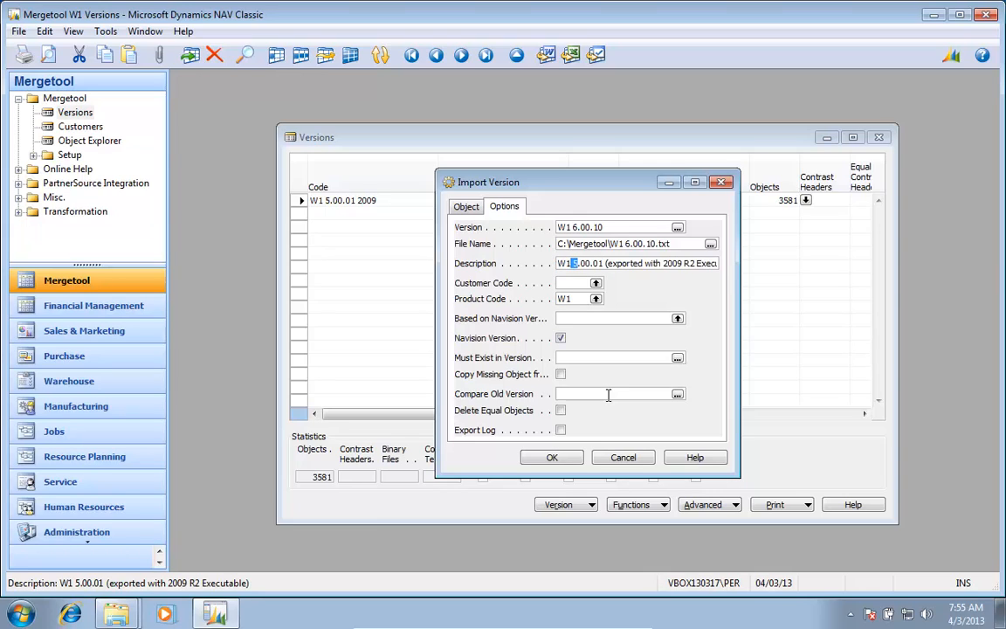
type("6")
type("6")
key("Right")
key("shift+End")
type("10")
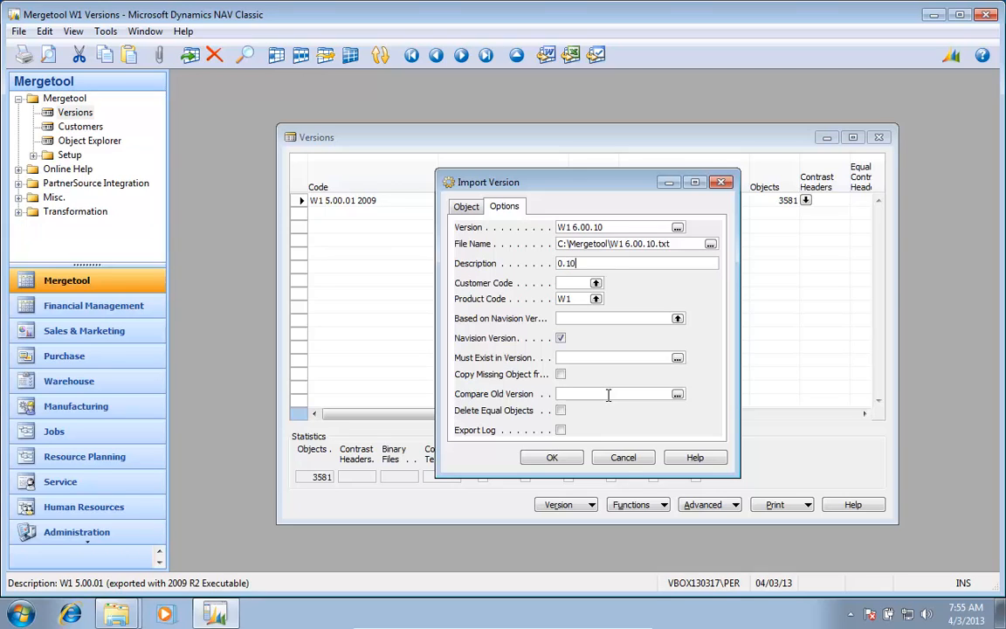
key("Tab")
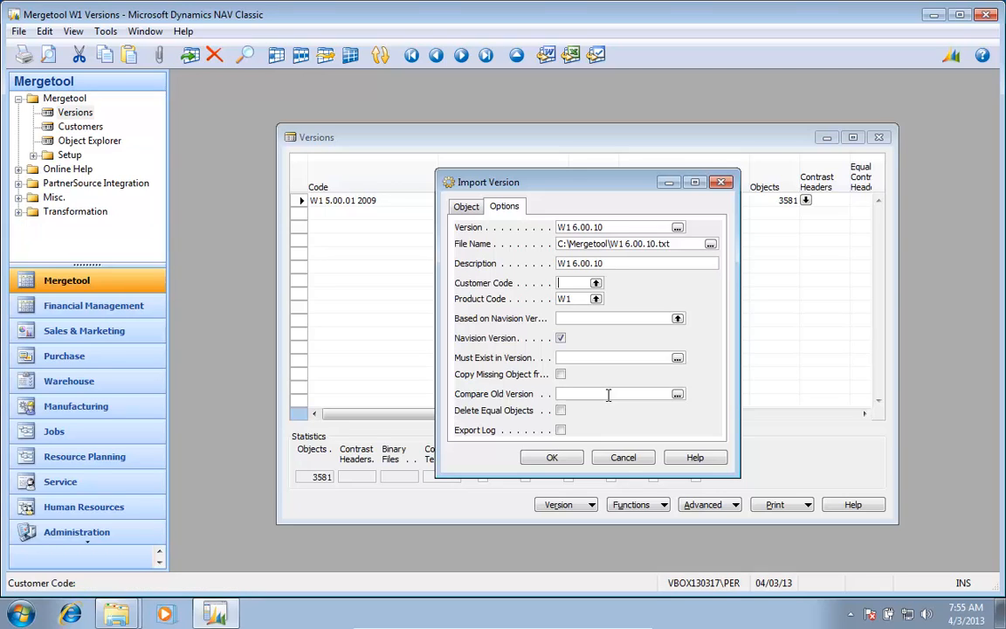
Step: Run the W1 6.00.10 import as a Navision version with product code W1 and acknowledge its completion
key("Tab")
key("Tab")
key("Tab")
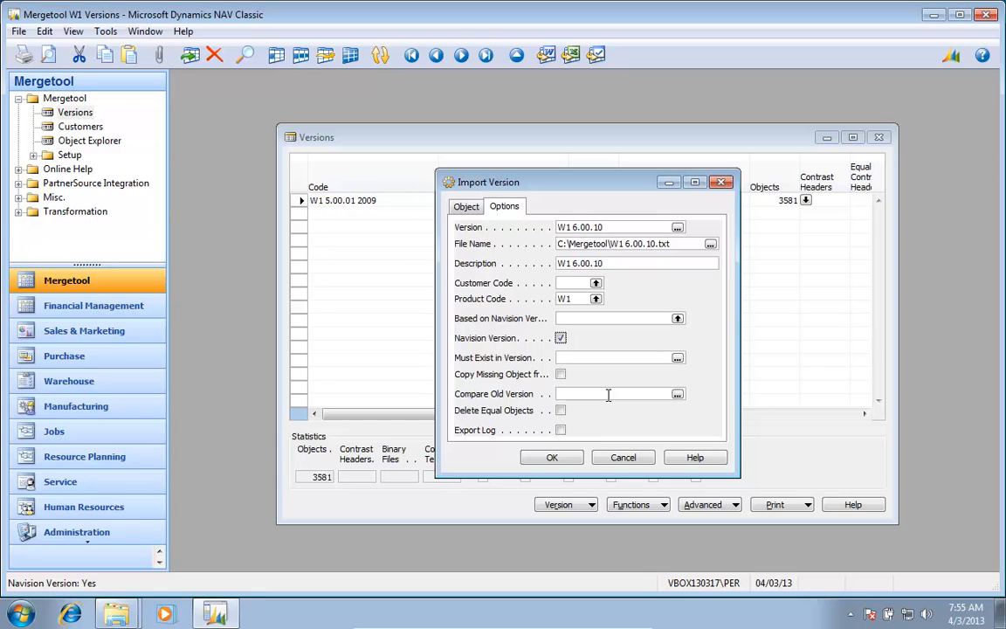
left_click(549, 459)
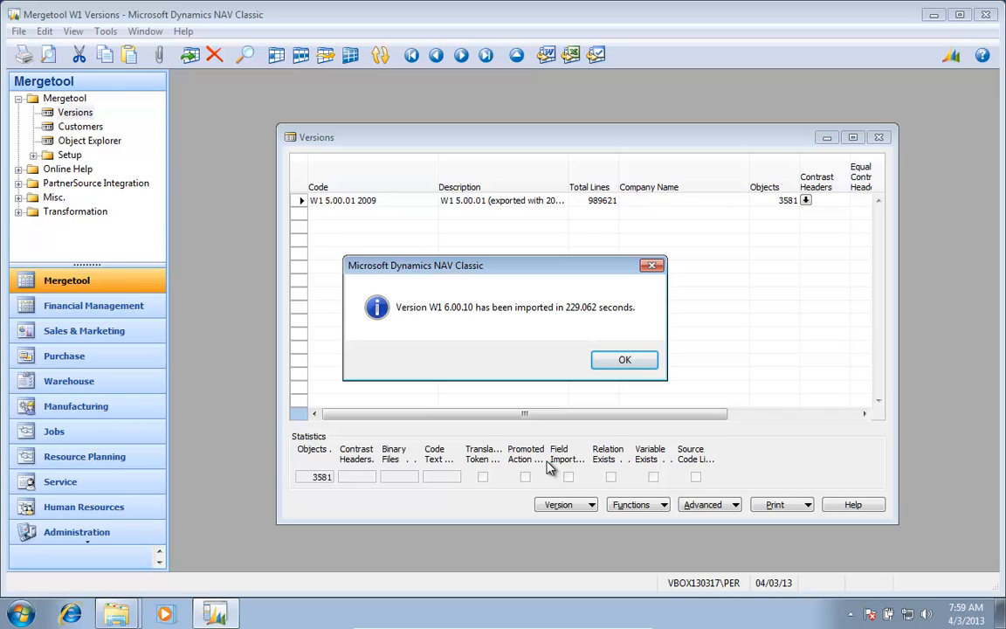
left_click(638, 362)
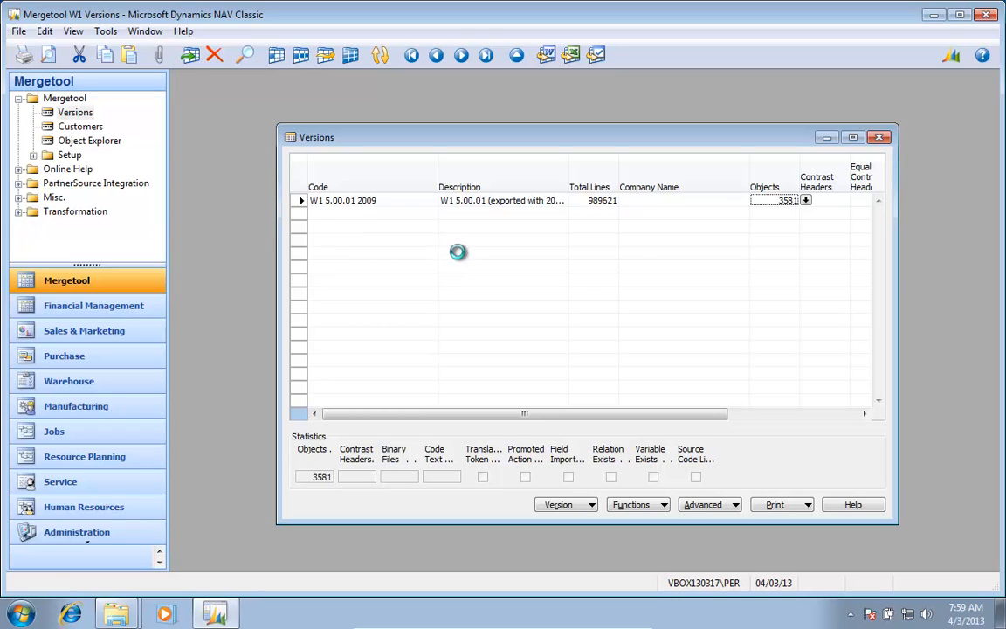
Step: Review the description, company name and object count of the imported W1 6.00.10 version alongside W1 5.00.01 2009
key("Left")
key("Down")
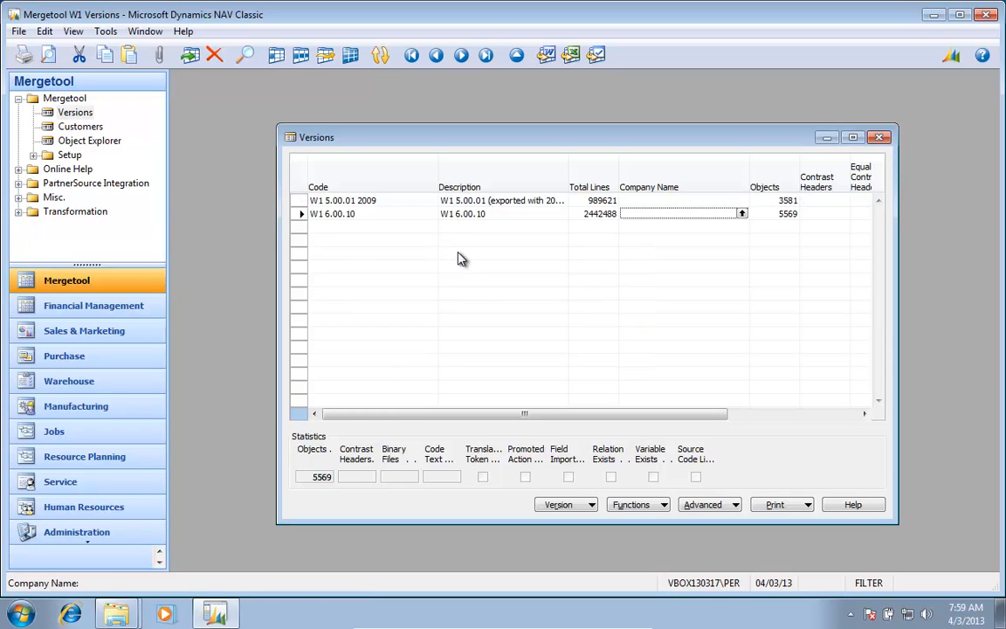
key("Right")
key("Right")
key("Left")
key("Up")
key("Down")
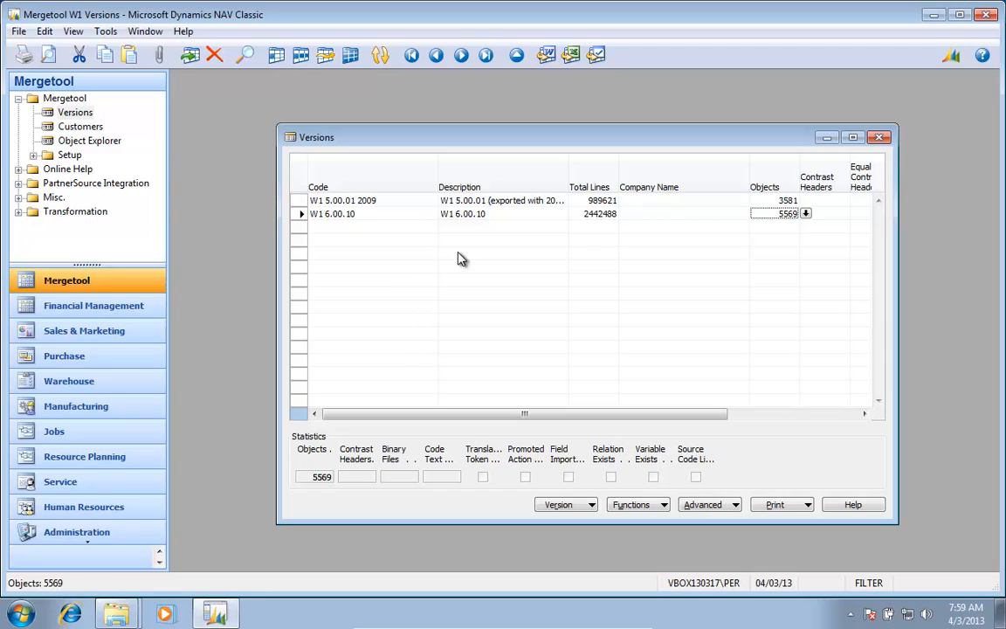
key("Left")
key("Left")
key("Left")
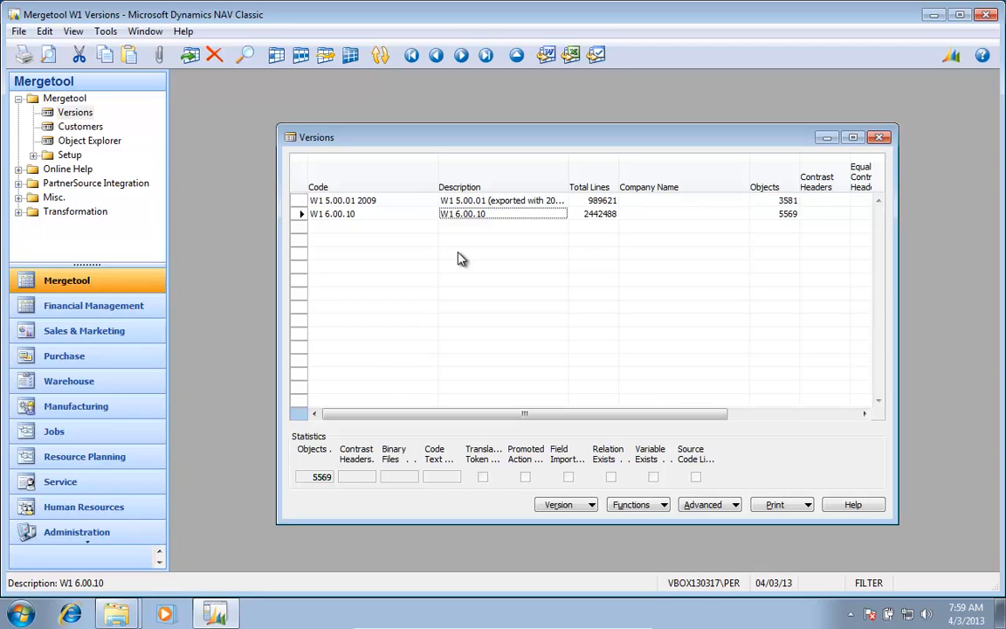
Step: Switch to the Mergetool company and show its versions list
left_click(635, 505)
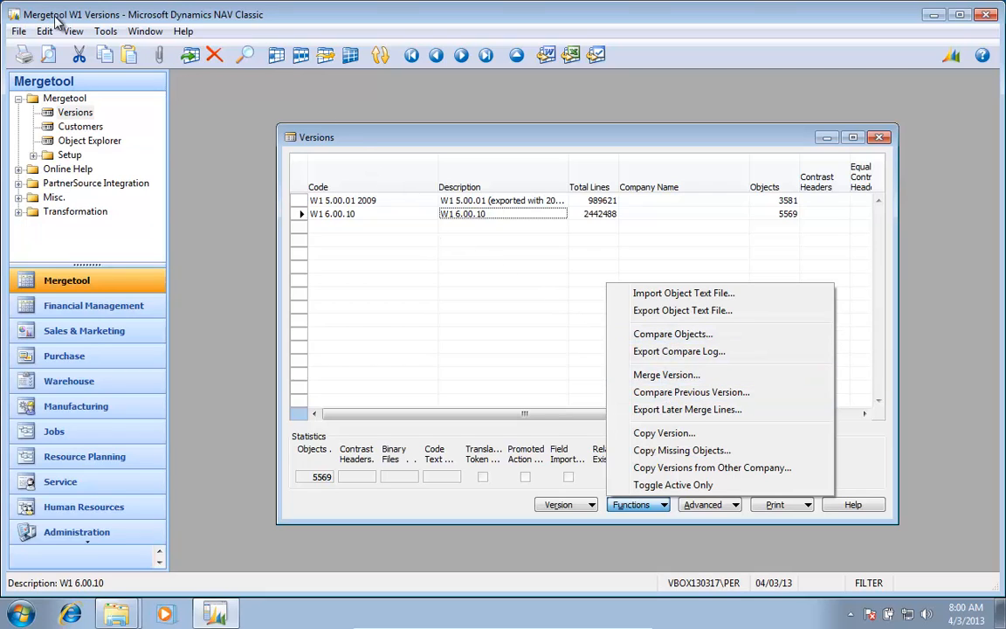
left_click(645, 270)
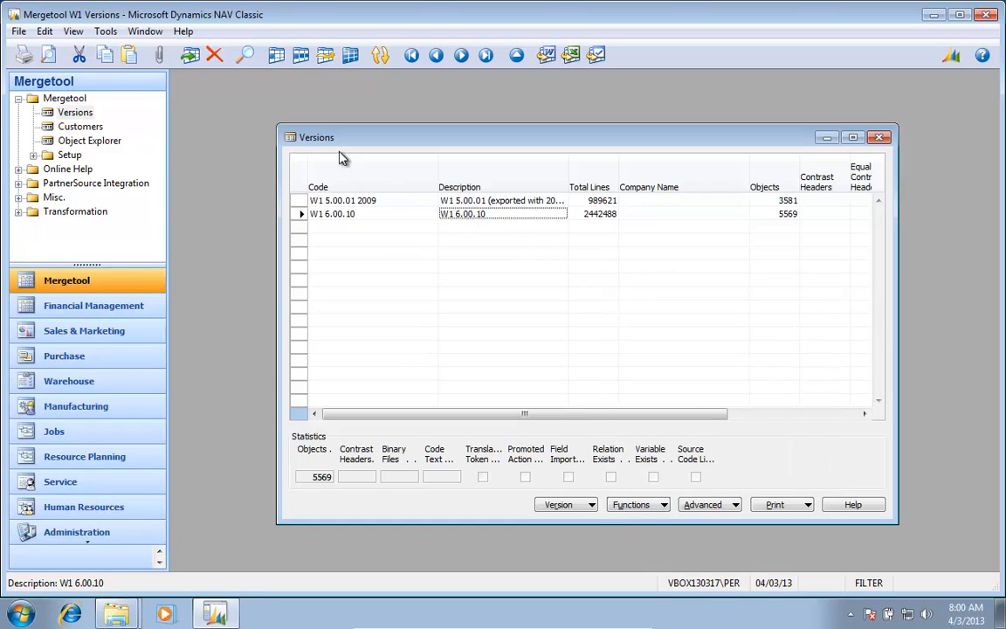
left_click(18, 32)
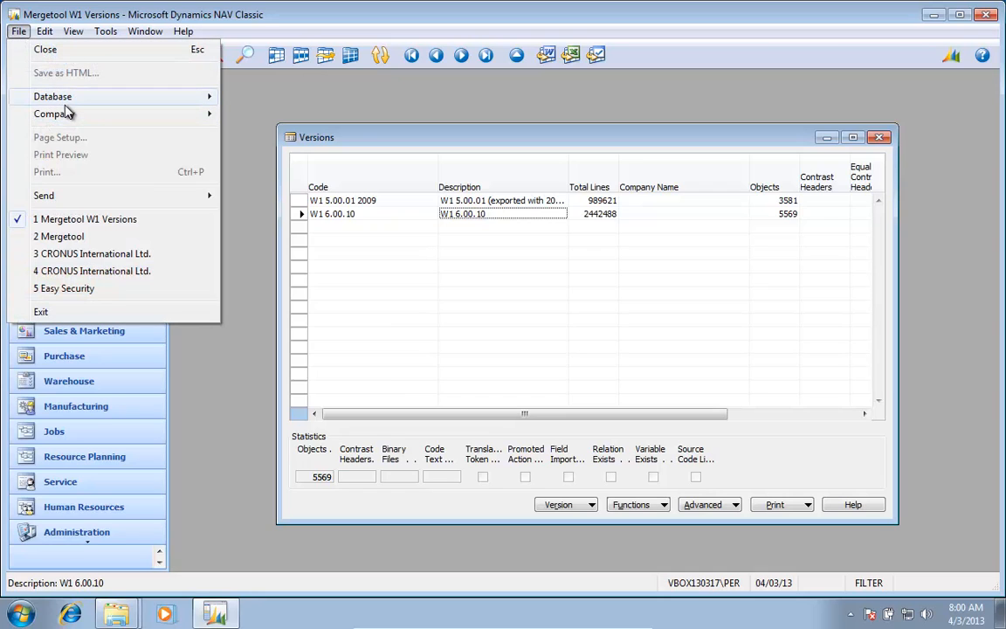
mouse_move(68, 115)
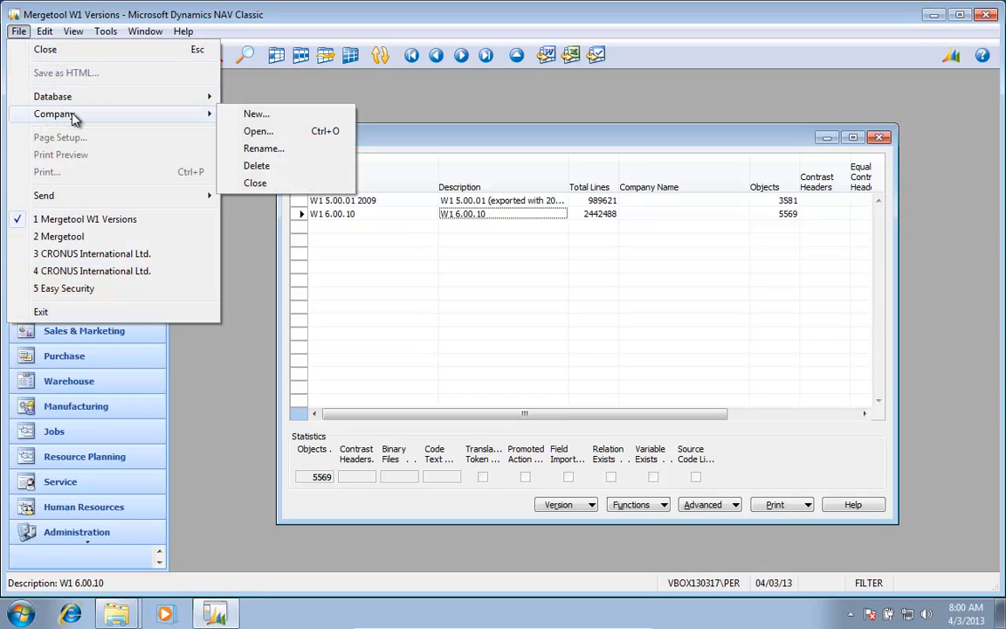
left_click(256, 131)
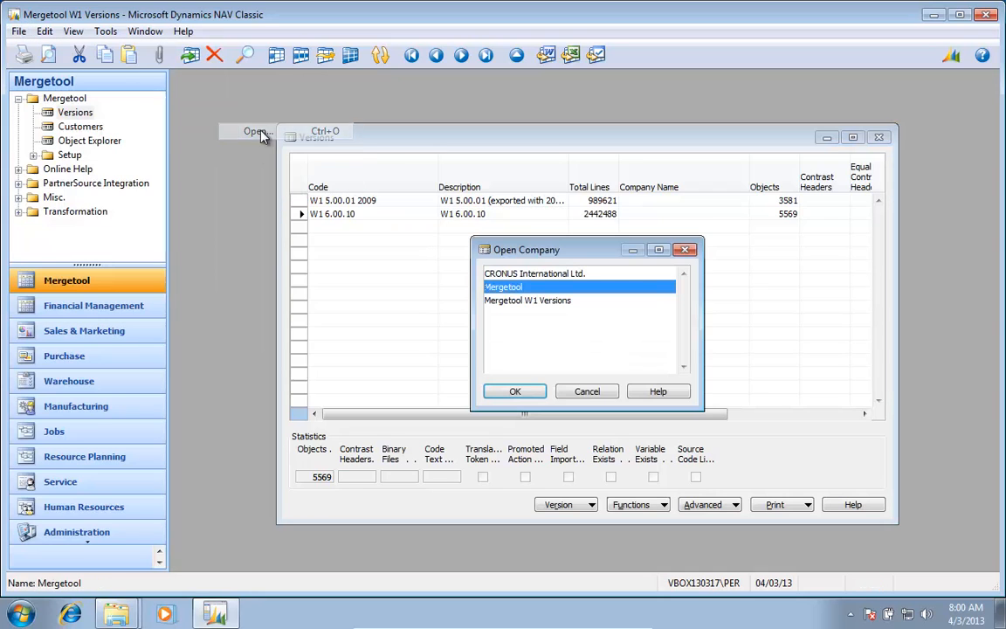
left_click(514, 391)
left_click(79, 119)
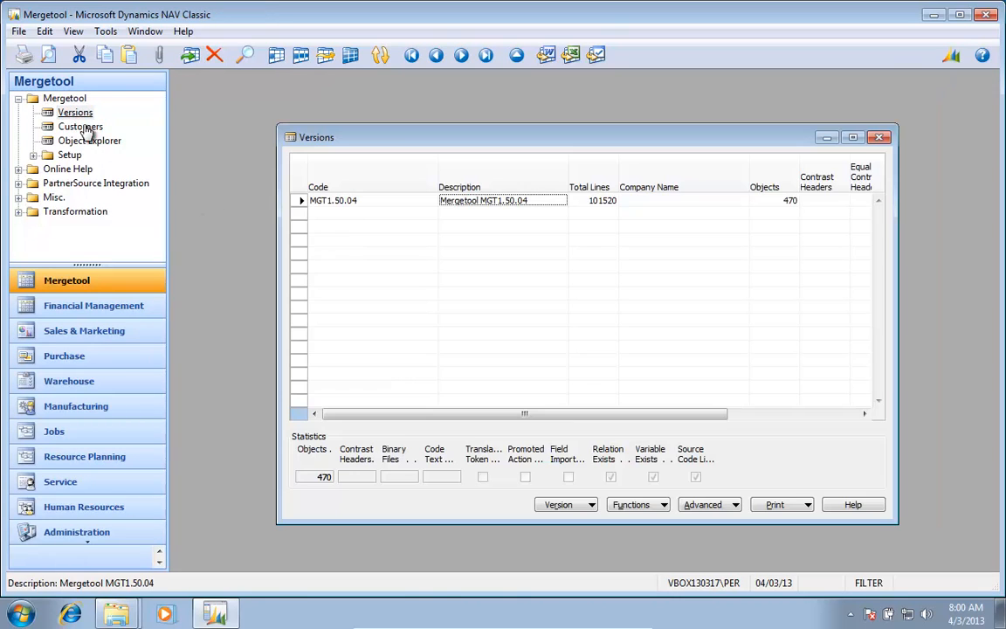
Step: Copy the versions from the Mergetool W1 Versions company into the Mergetool company
left_click(645, 508)
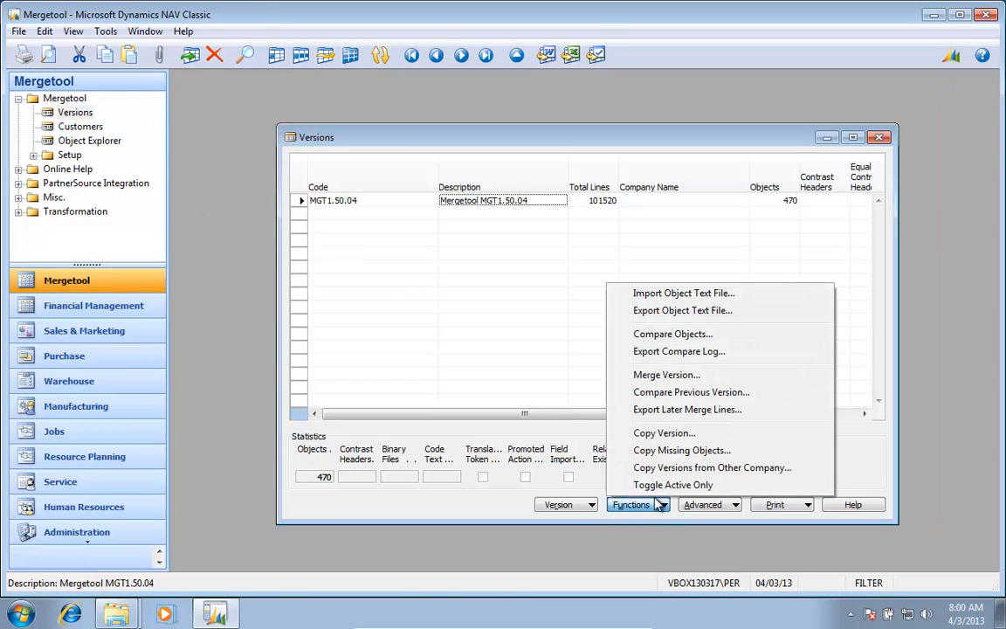
left_click(715, 471)
left_click(421, 239)
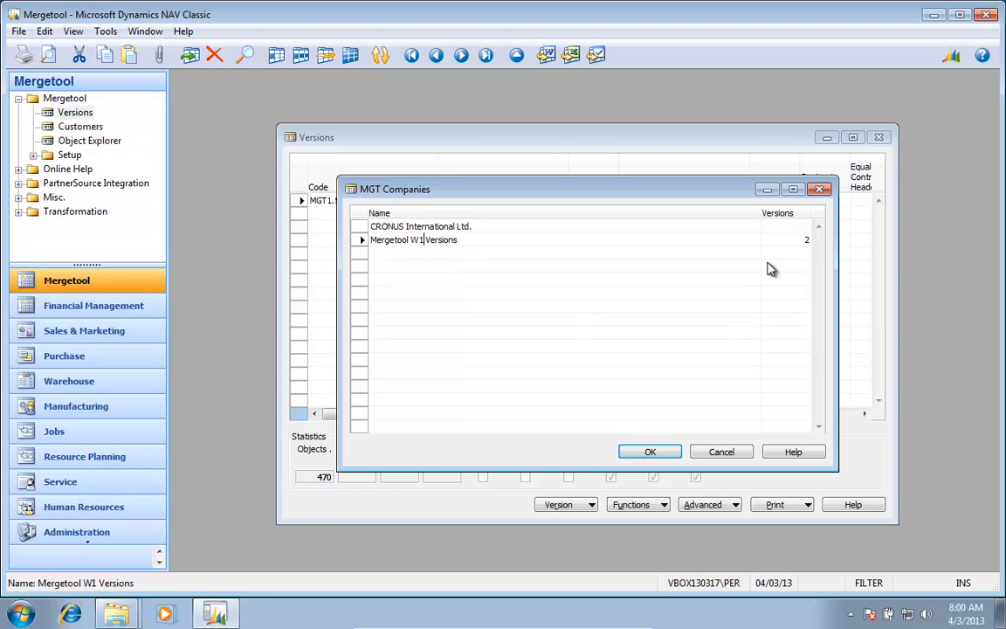
left_click(805, 241)
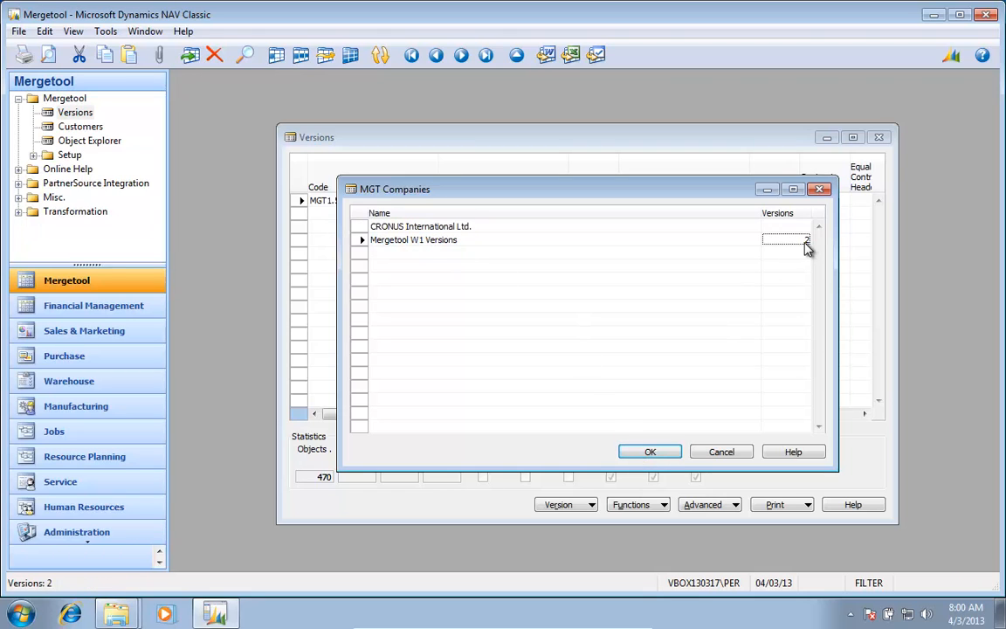
left_click(644, 452)
left_click(483, 359)
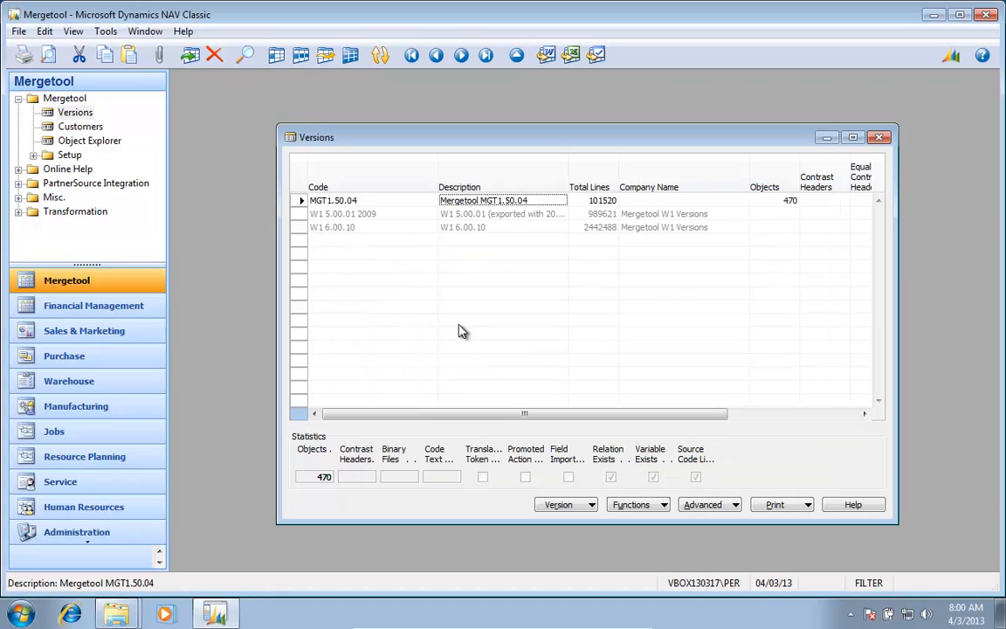
Step: Compare the objects of new version W1 6.00.10 with old version W1 5.00.01 2009, and cancel the comparison while it is running
left_click(340, 212)
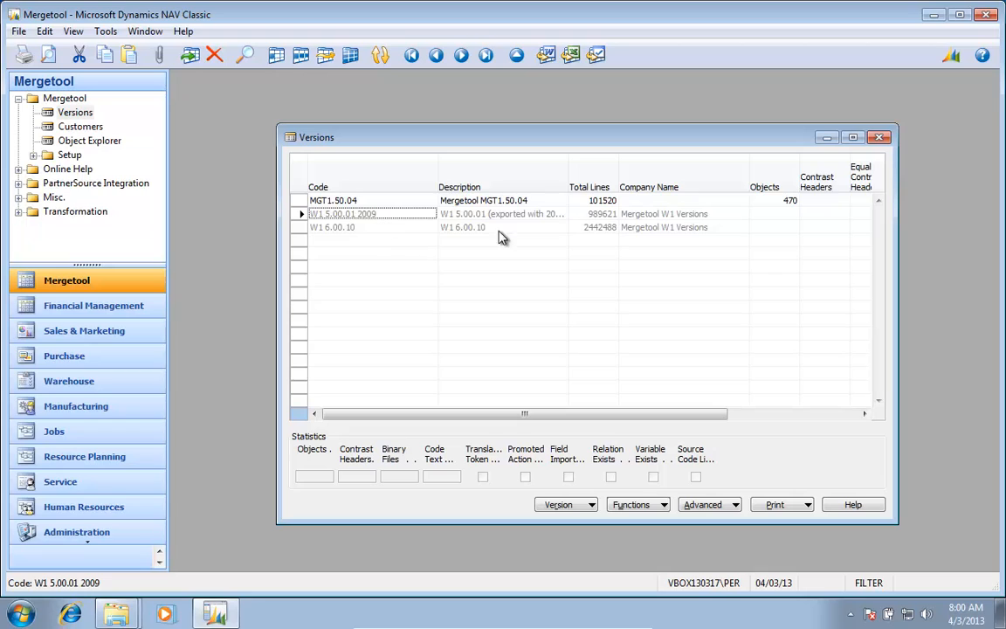
left_click(666, 215)
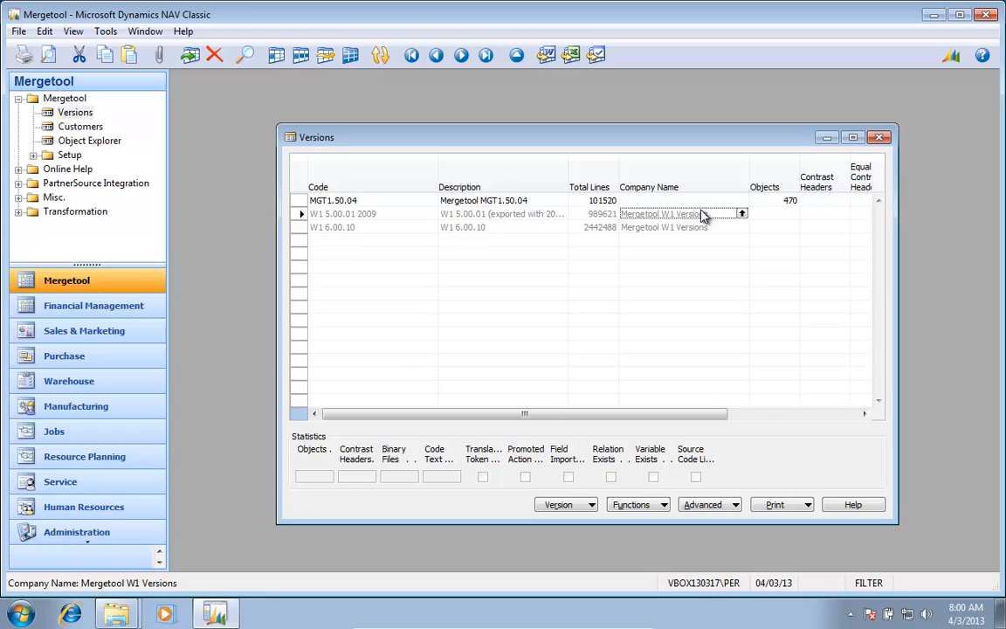
left_click(362, 226)
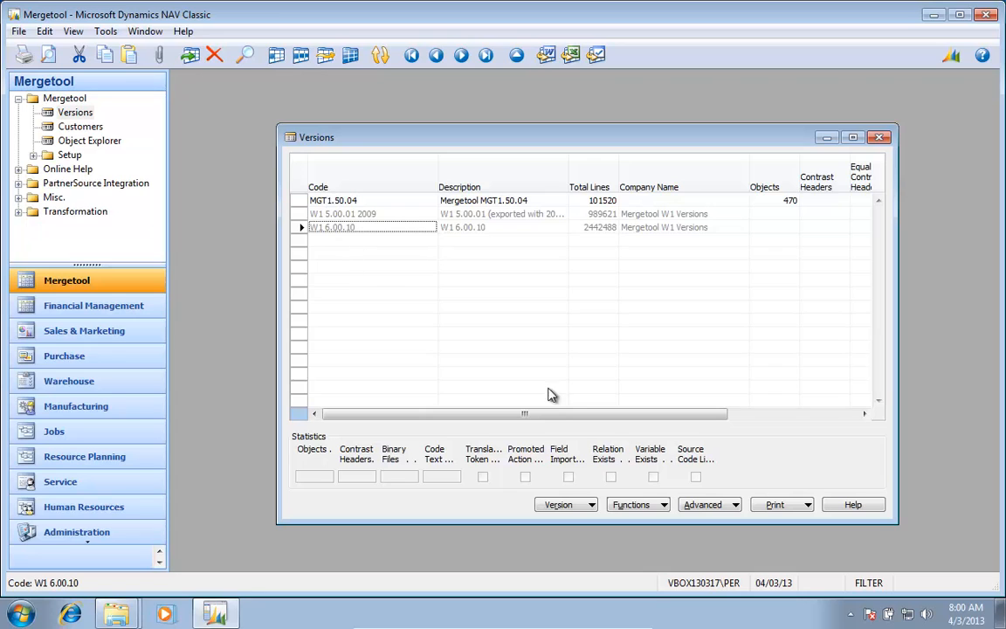
left_click(656, 508)
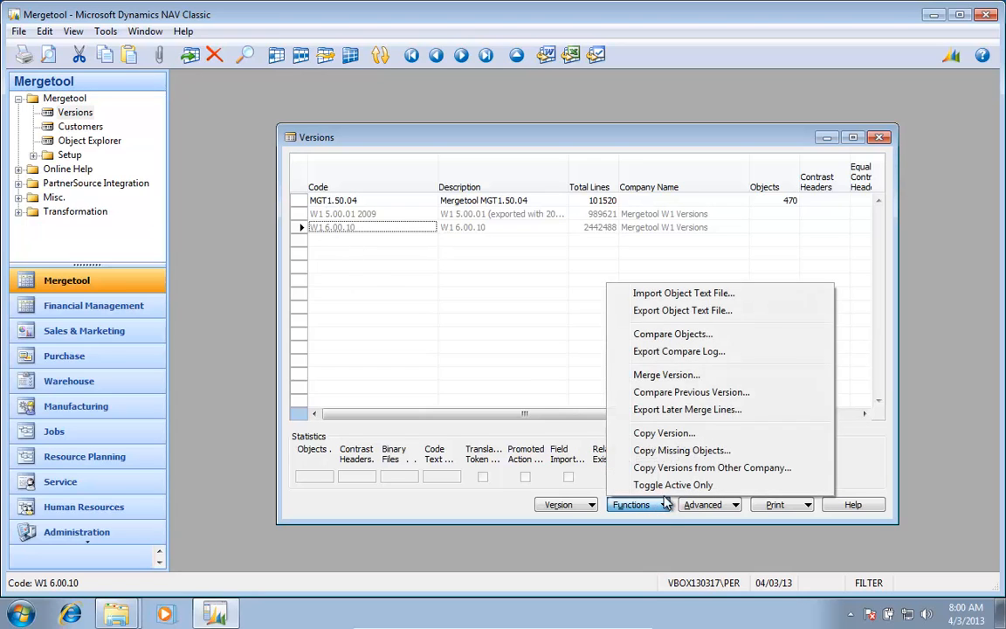
left_click(670, 335)
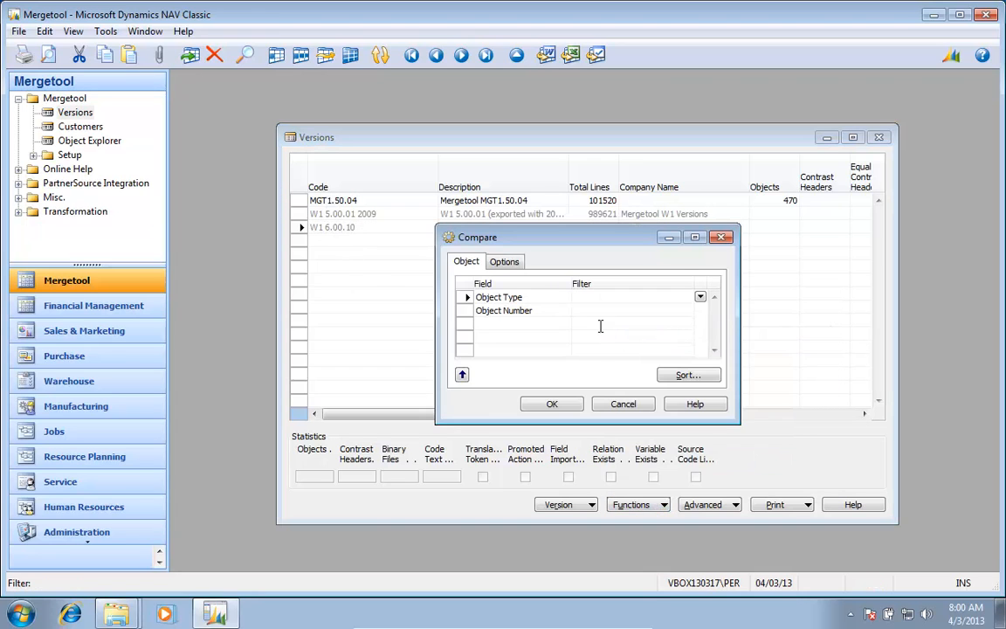
left_click(506, 262)
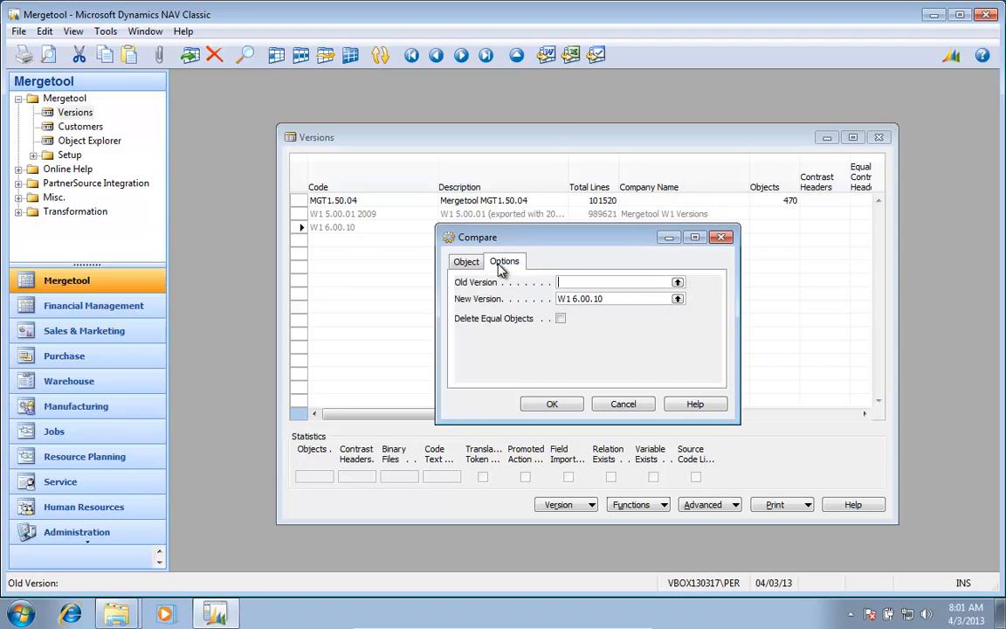
left_click(677, 282)
left_click(364, 218)
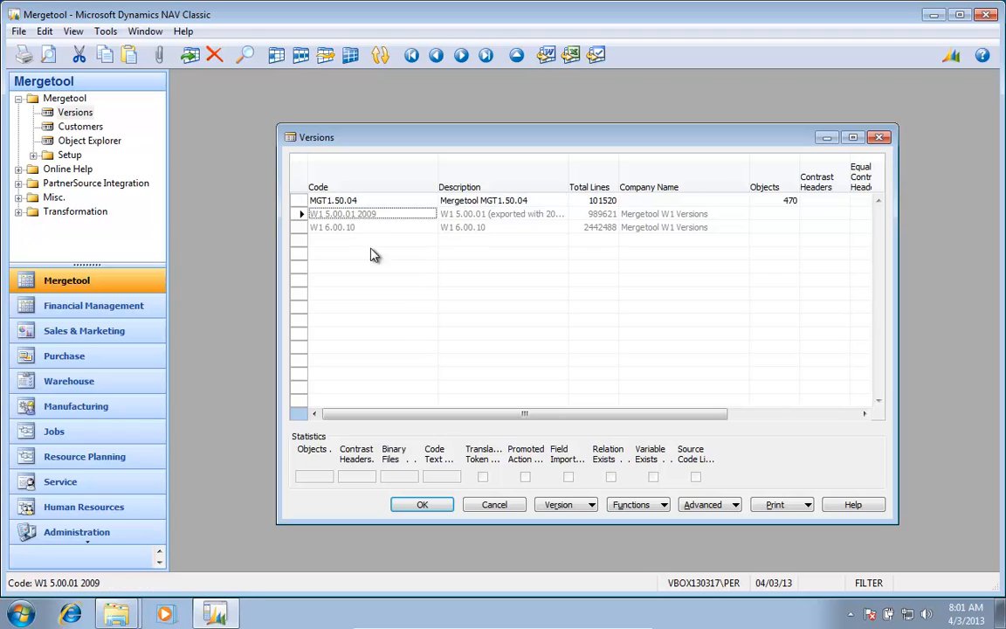
left_click(422, 507)
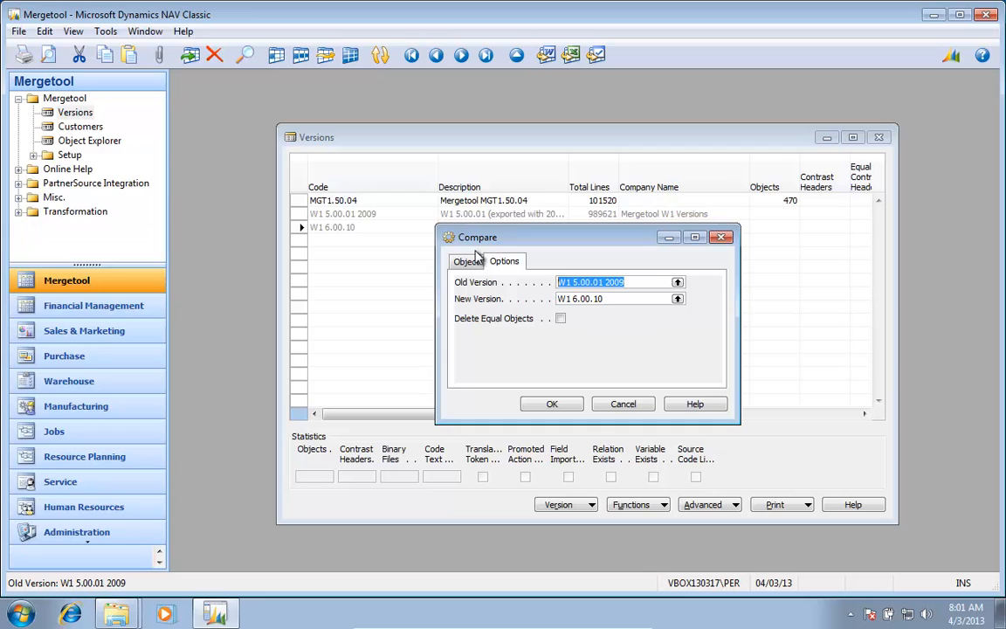
left_click(550, 405)
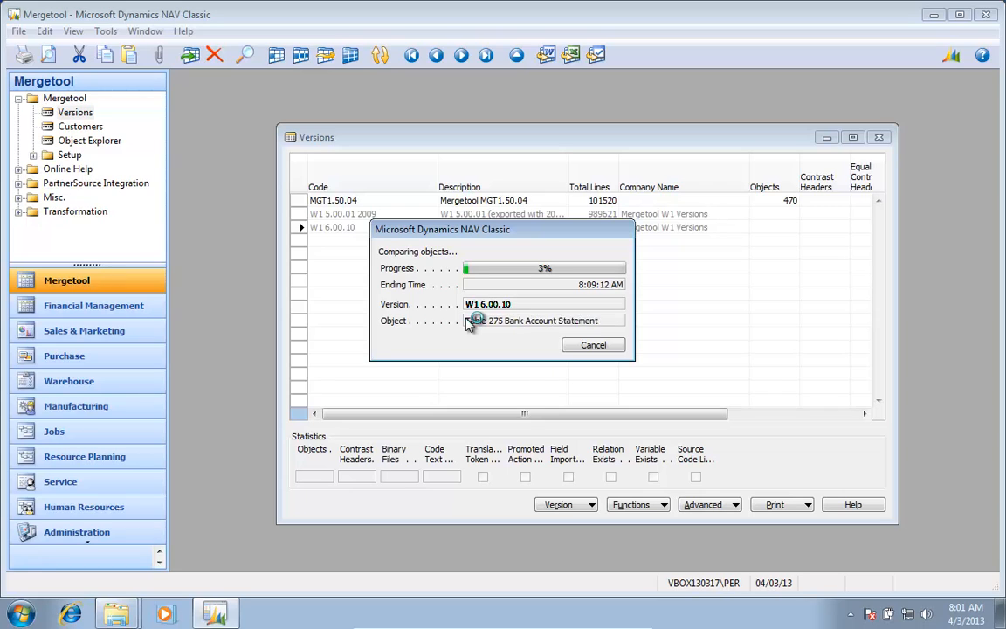
left_click(594, 346)
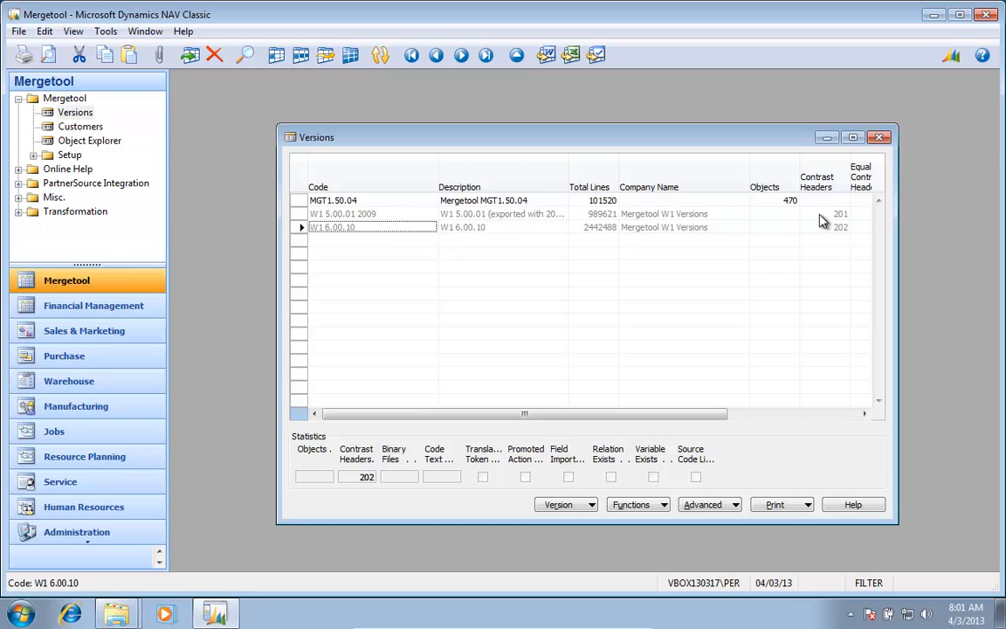
Step: Open the contrasts of version W1 6.00.10 and browse the compared tables and their change statistics
left_click(553, 506)
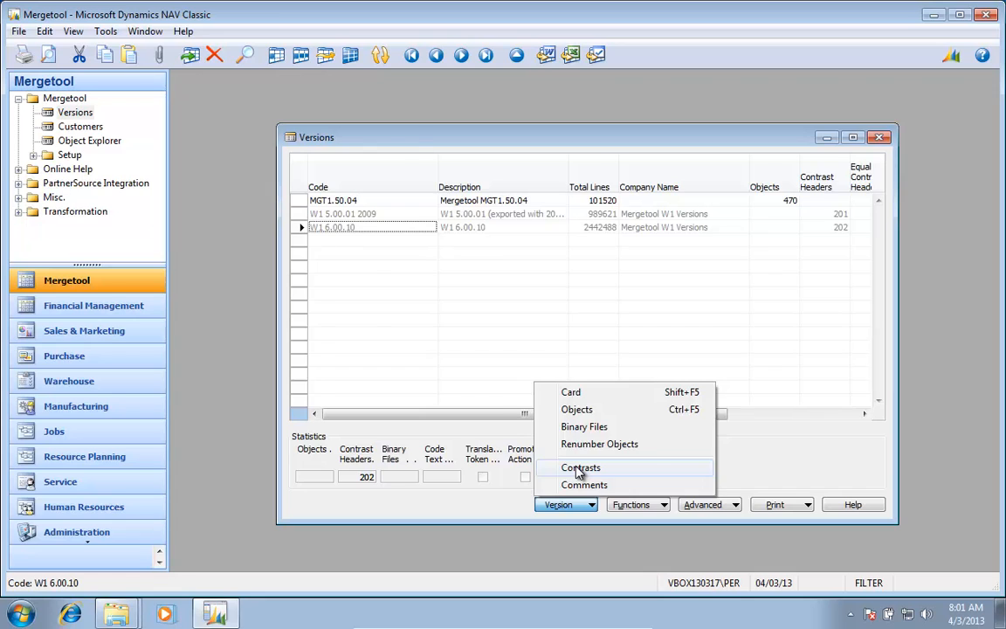
left_click(578, 469)
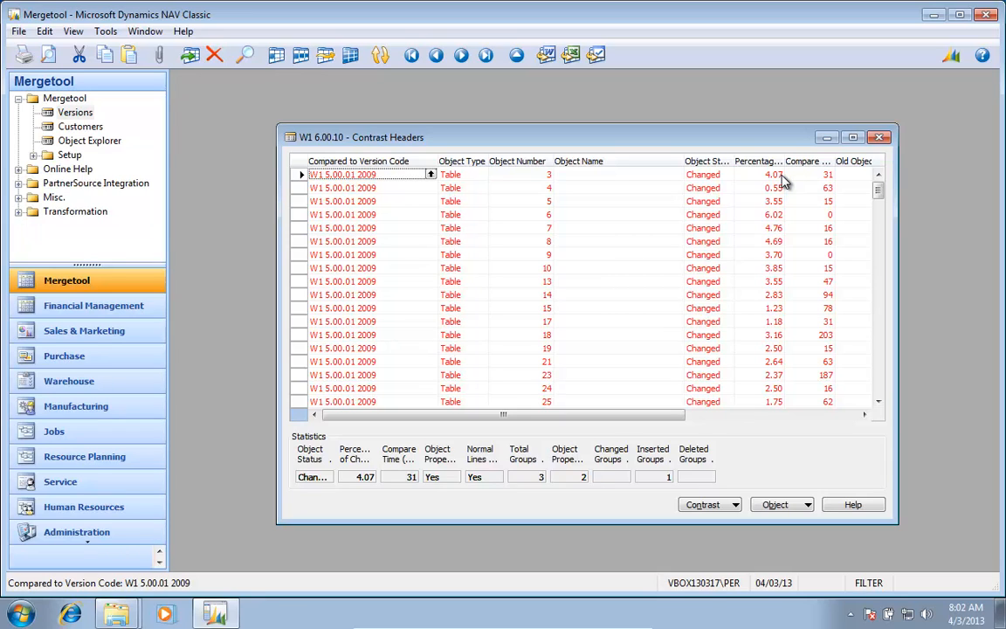
key("Down")
key("Down")
key("Down")
key("Down")
key("Down")
key("Down")
key("Down")
key("Down")
key("Down")
key("Down")
key("Down")
key("Down")
key("Down")
key("Down")
key("Down")
key("Down")
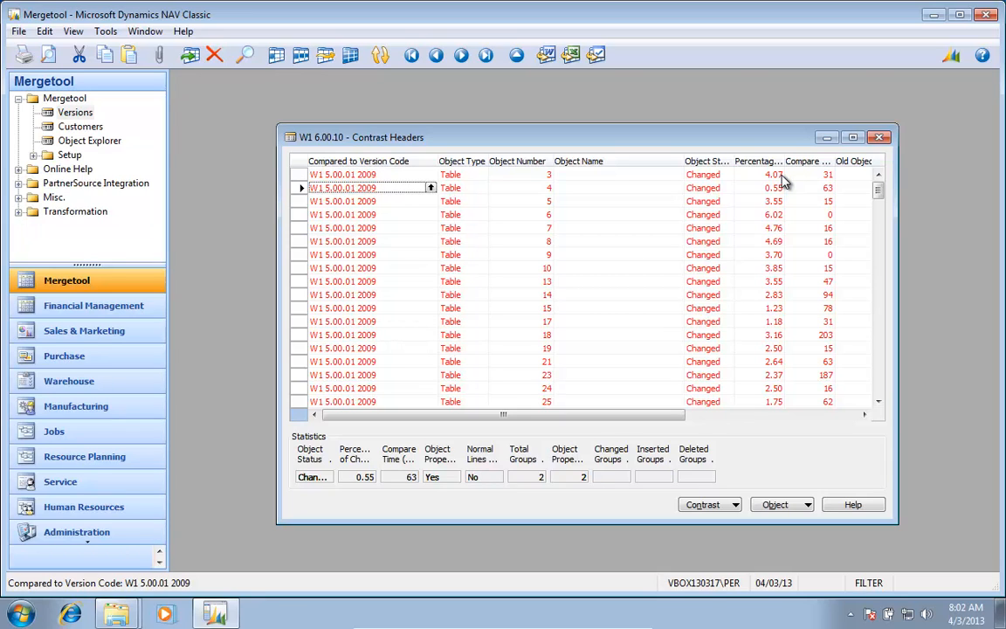
Step: Find table 36 in the contrast list of version W1 6.00.10 and open its contrast lines as a log
key("Down")
key("Down")
key("Down")
key("Down")
key("Down")
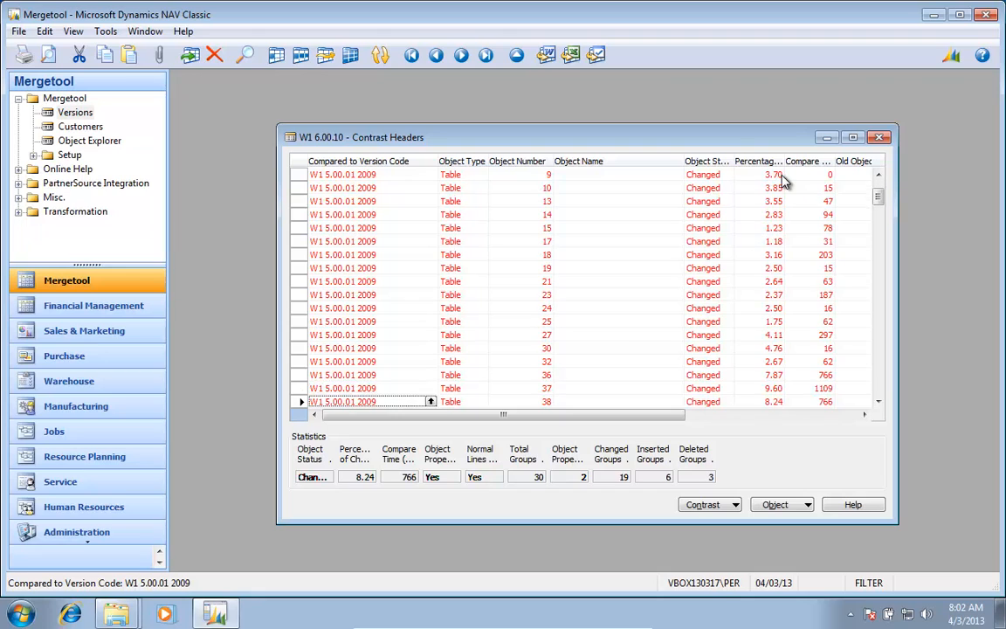
key("Tab")
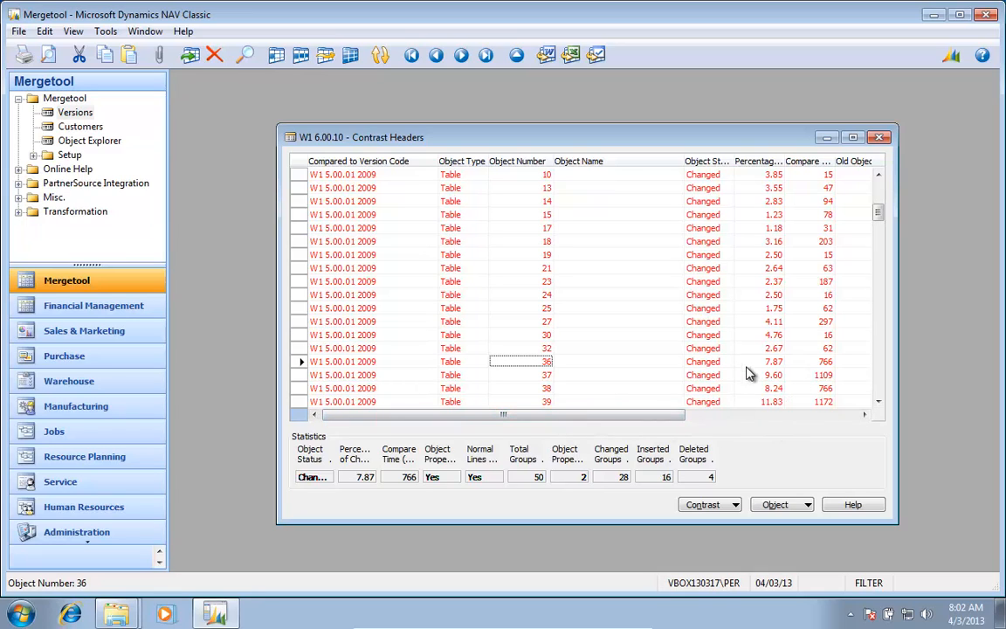
left_click(727, 505)
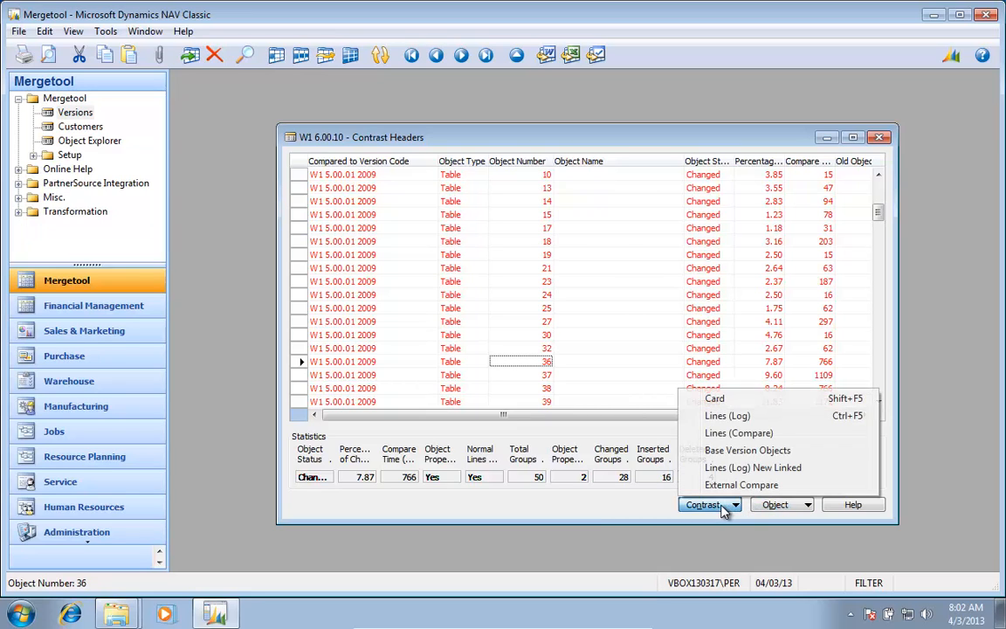
left_click(736, 418)
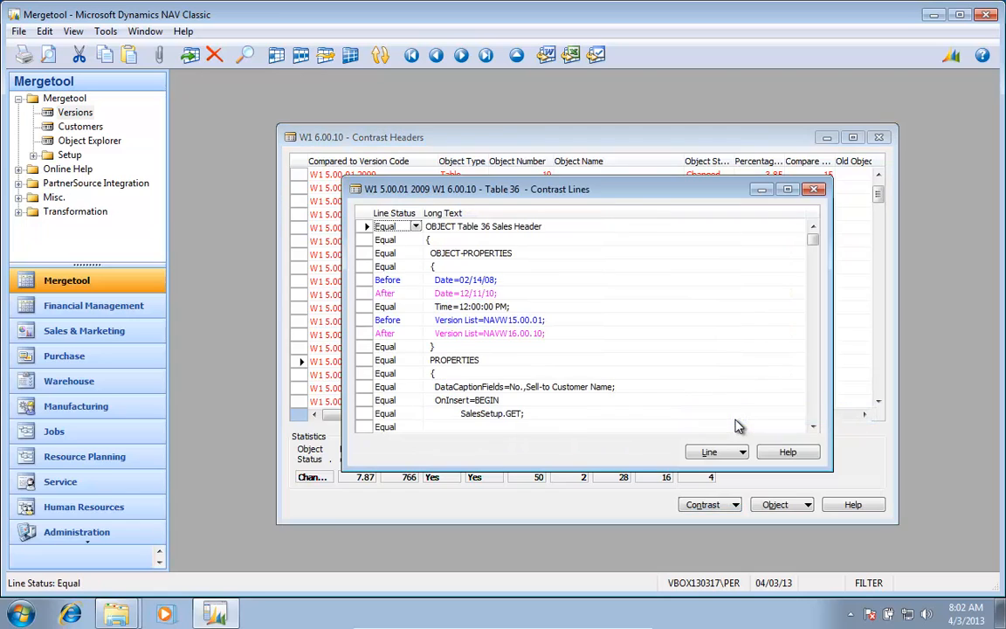
Step: Read through the Before and After lines in the log of table 36 and close the log
left_click_drag(590, 180, 579, 94)
key("Down")
key("Down")
key("Down")
key("Down")
key("Down")
key("Down")
key("Down")
key("Down")
key("Down")
key("Down")
key("Down")
key("Down")
key("Down")
key("Down")
key("Down")
key("Down")
key("Down")
key("Down")
key("Down")
key("Down")
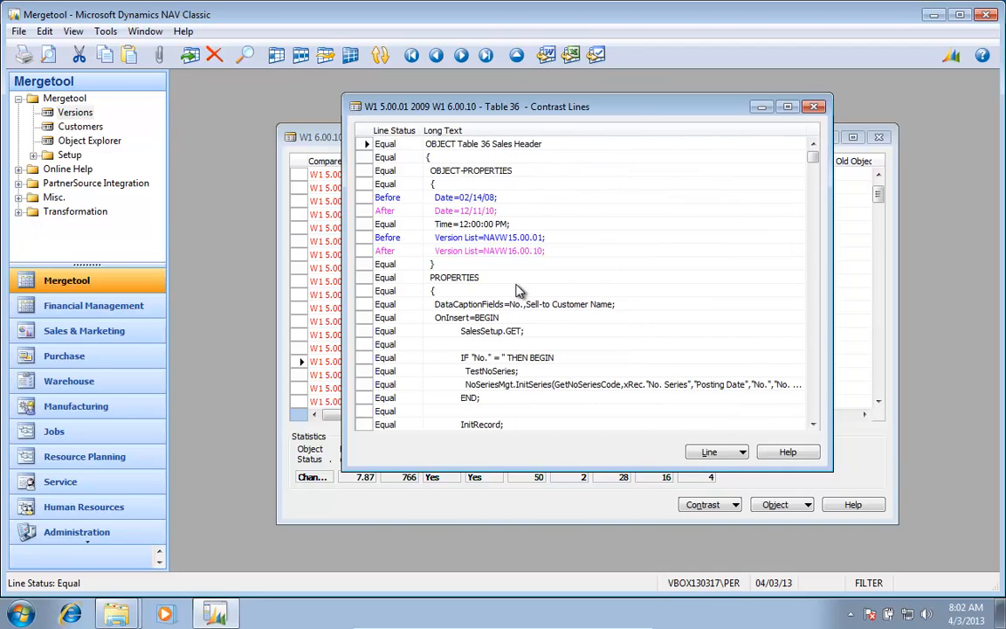
key("ctrl+Home")
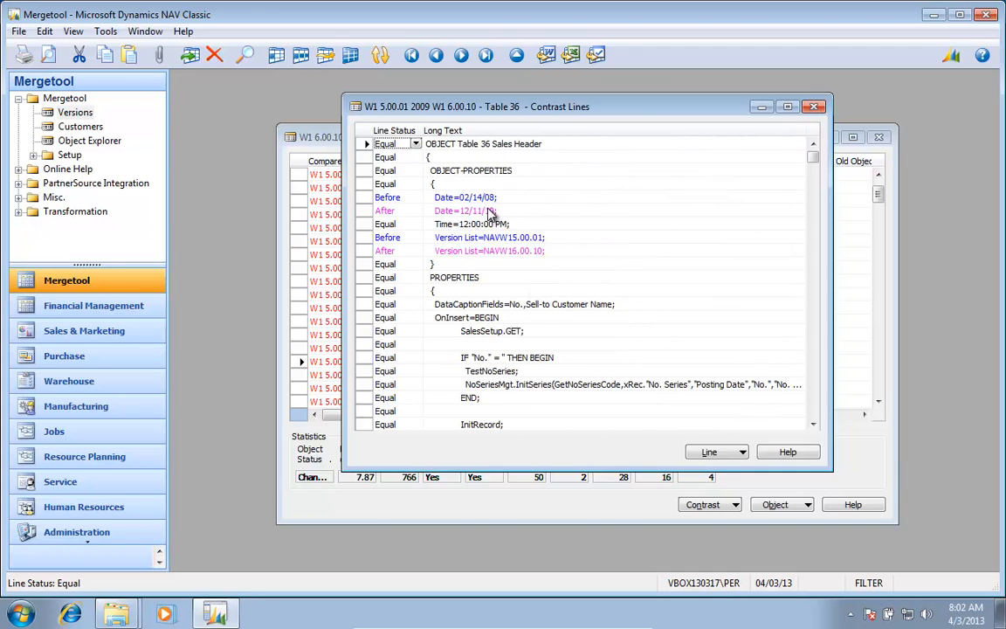
left_click(814, 107)
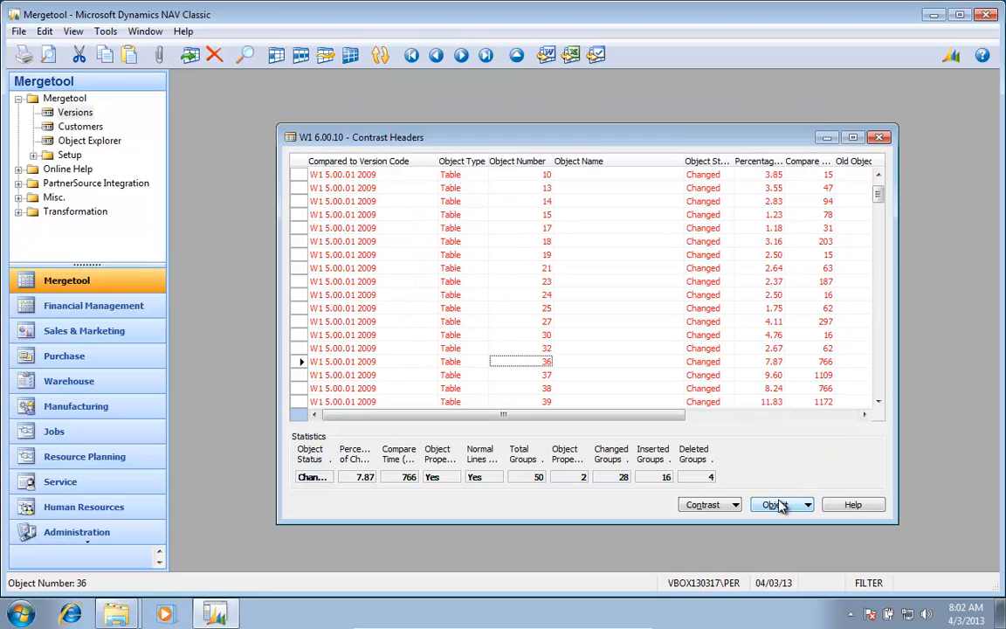
Step: Open the side-by-side line comparison of table 36 and enlarge its window to show more lines
left_click(733, 504)
left_click(738, 433)
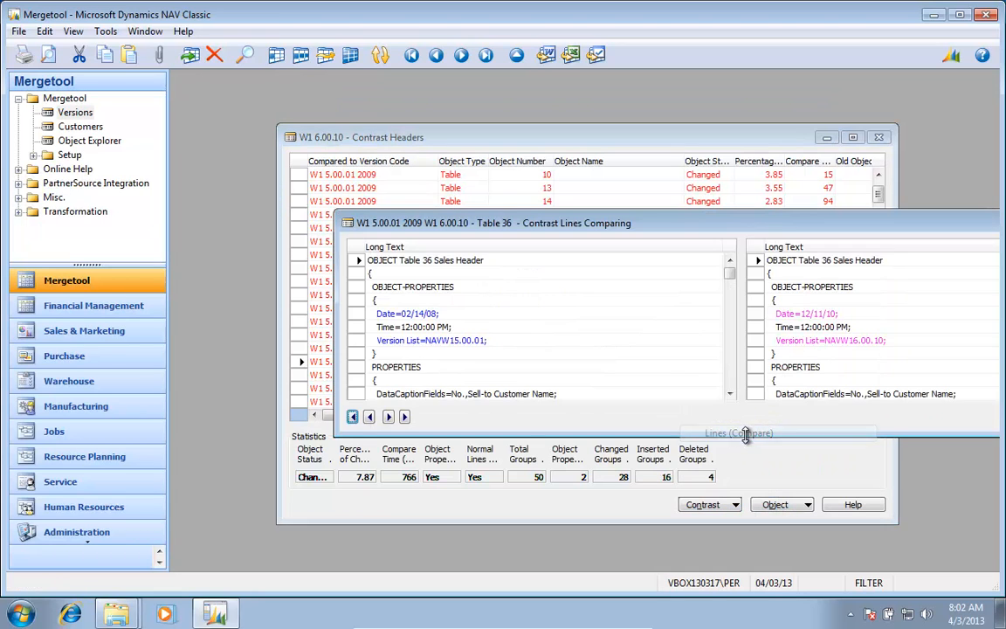
left_click_drag(714, 208, 524, 81)
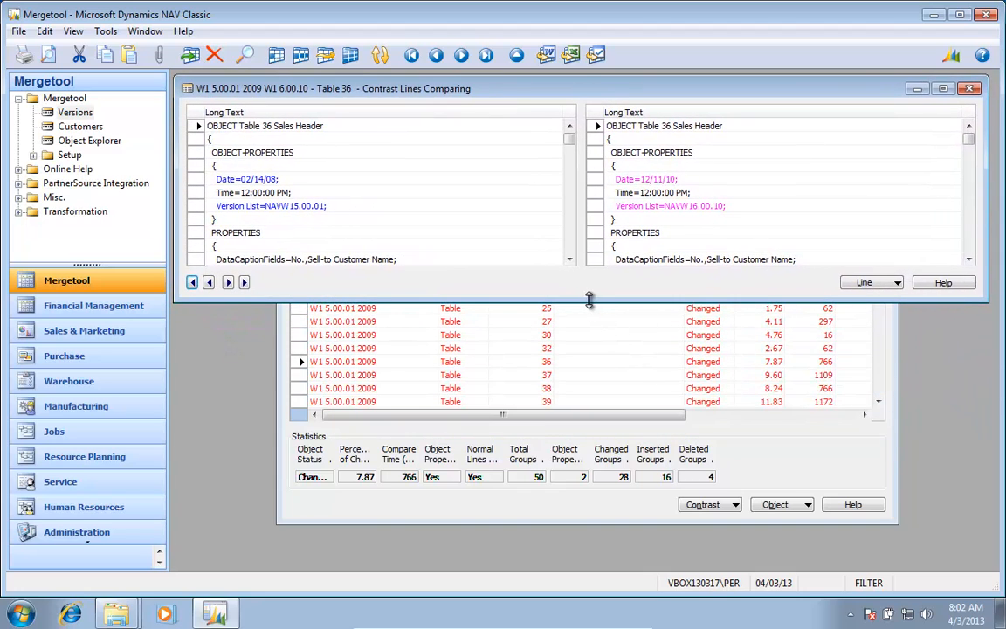
left_click_drag(589, 300, 577, 557)
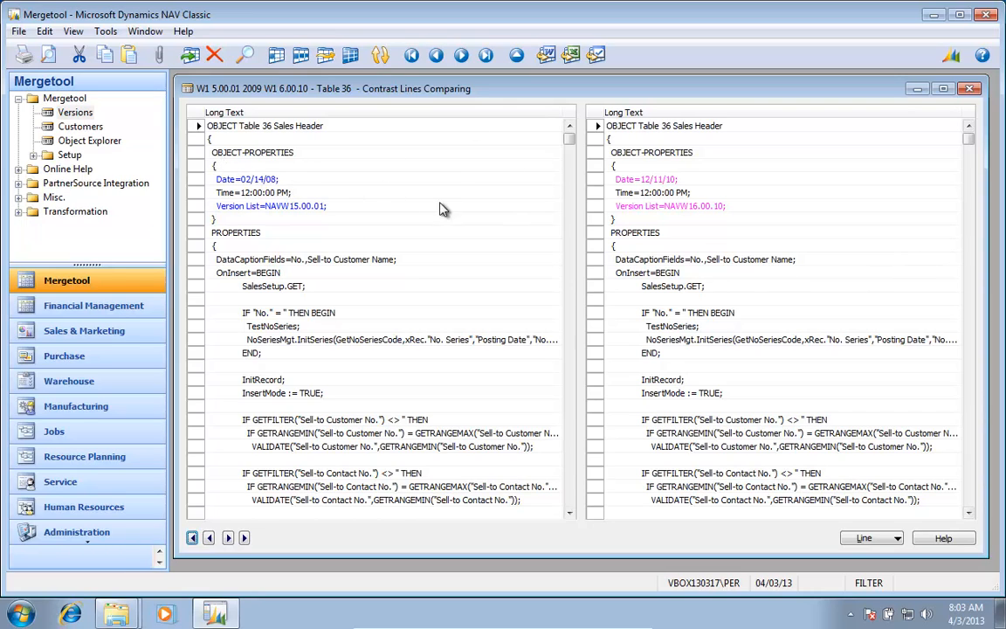
Step: Advance through the next three changes in the side-by-side comparison of table 36
left_click(878, 539)
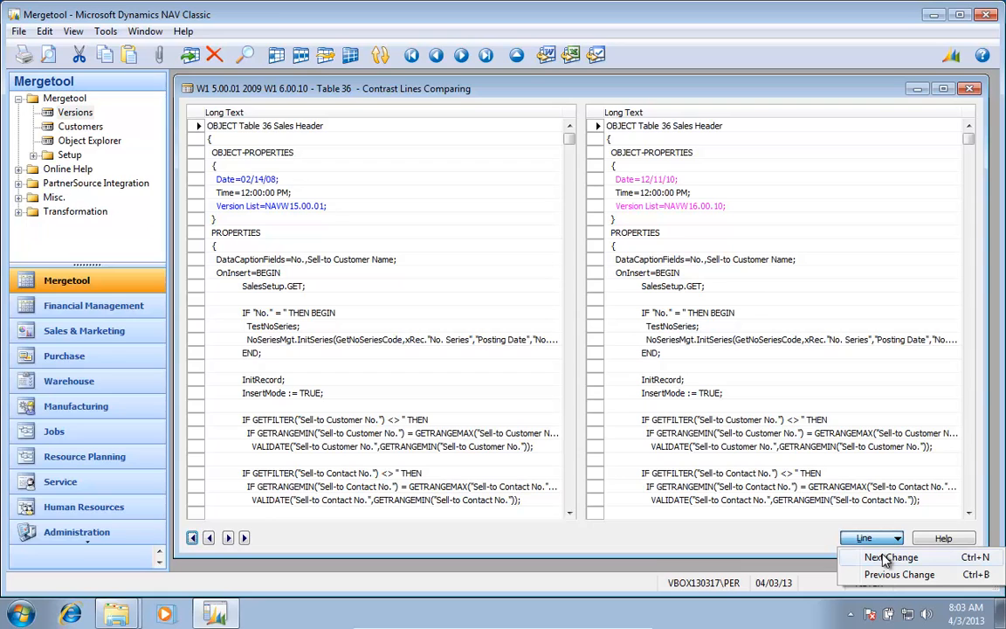
left_click(886, 559)
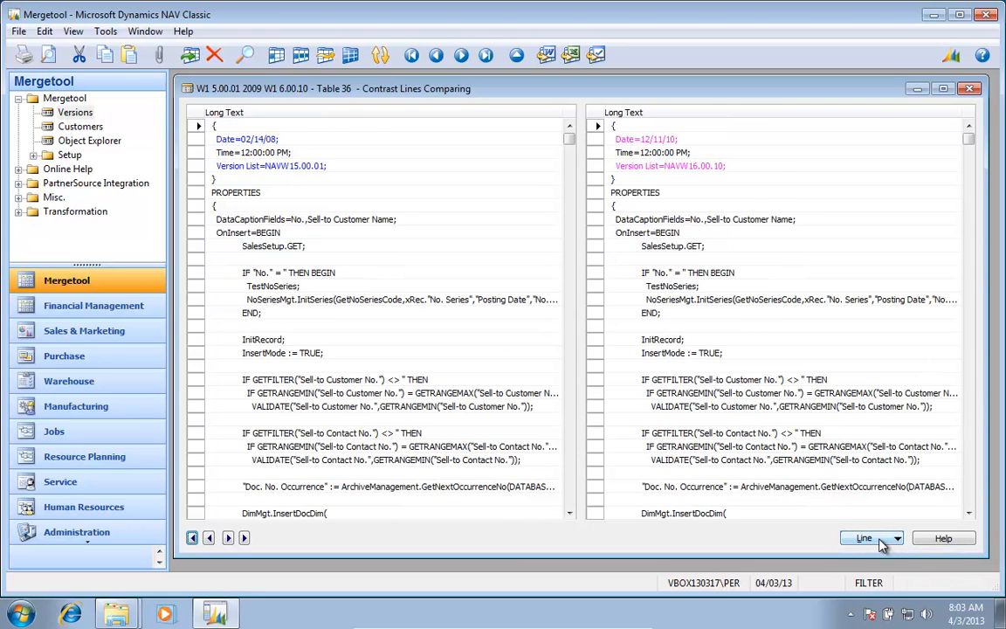
left_click(882, 543)
left_click(878, 557)
left_click(871, 539)
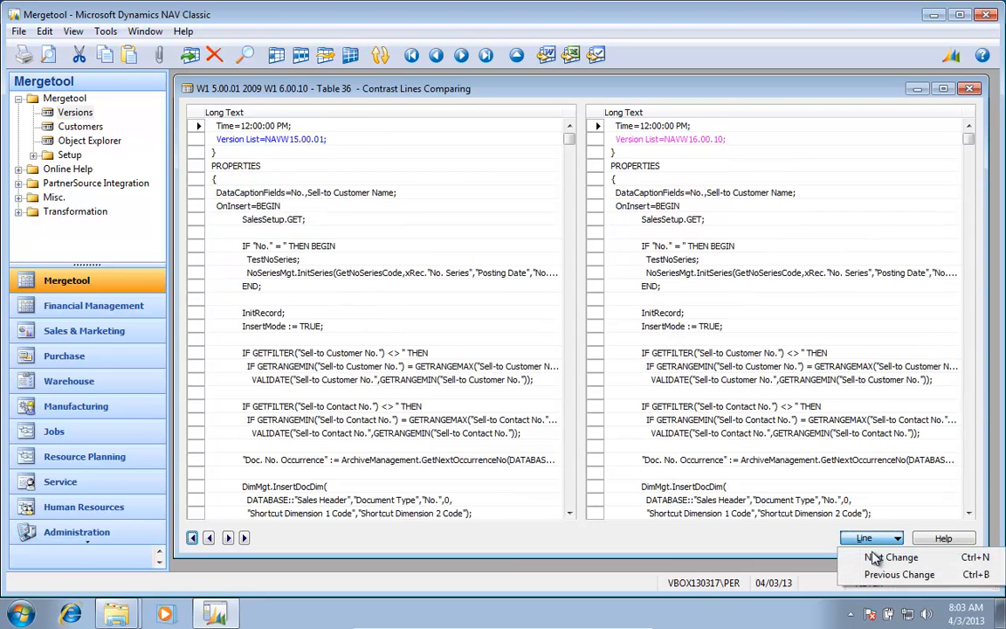
left_click(875, 557)
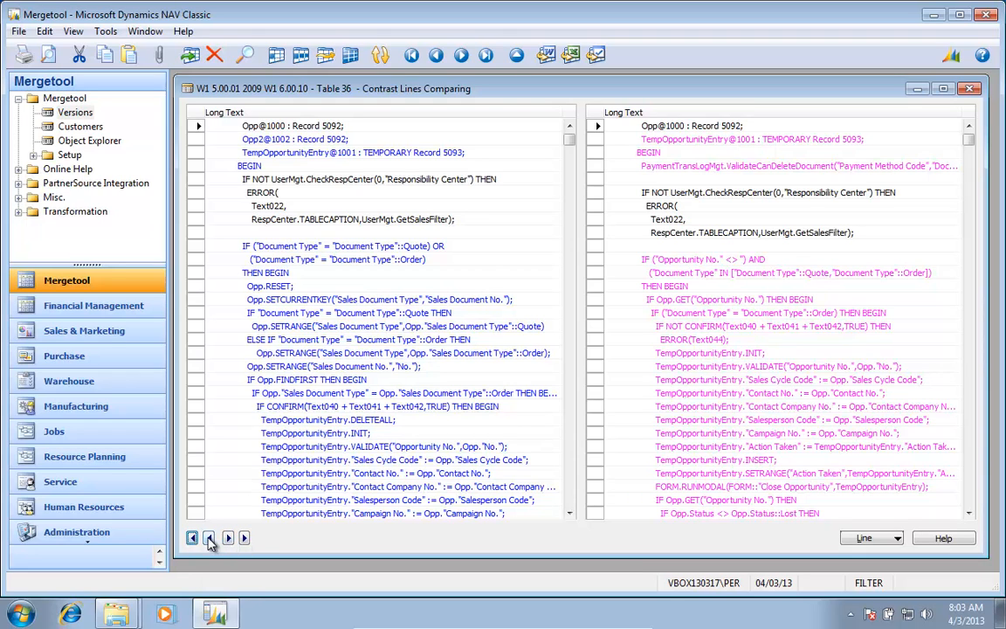
Step: Page and step both code versions of table 36 forward together, and close the comparison
left_click(244, 538)
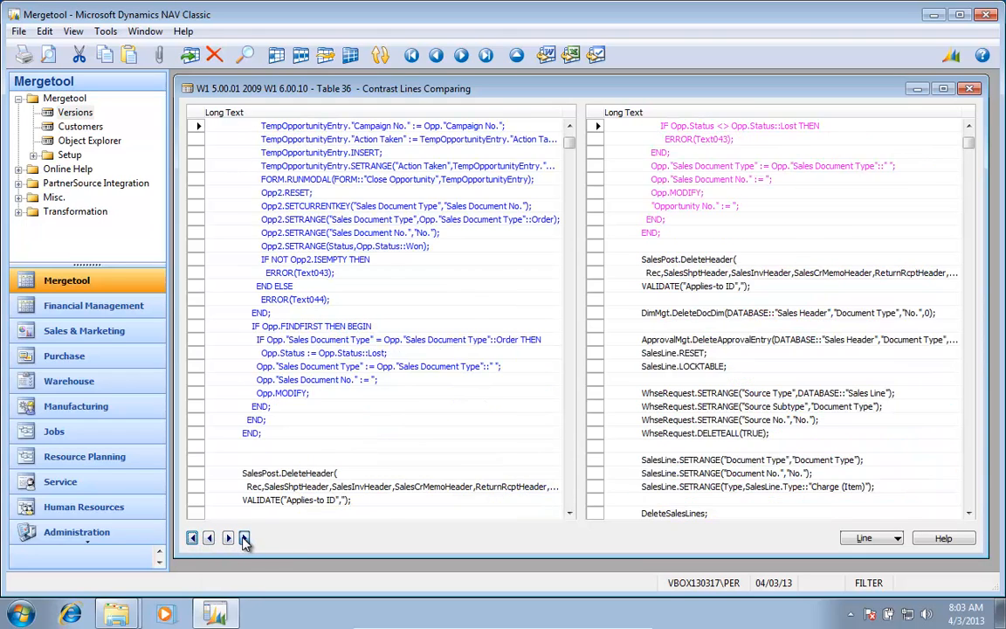
left_click(243, 538)
left_click(243, 538)
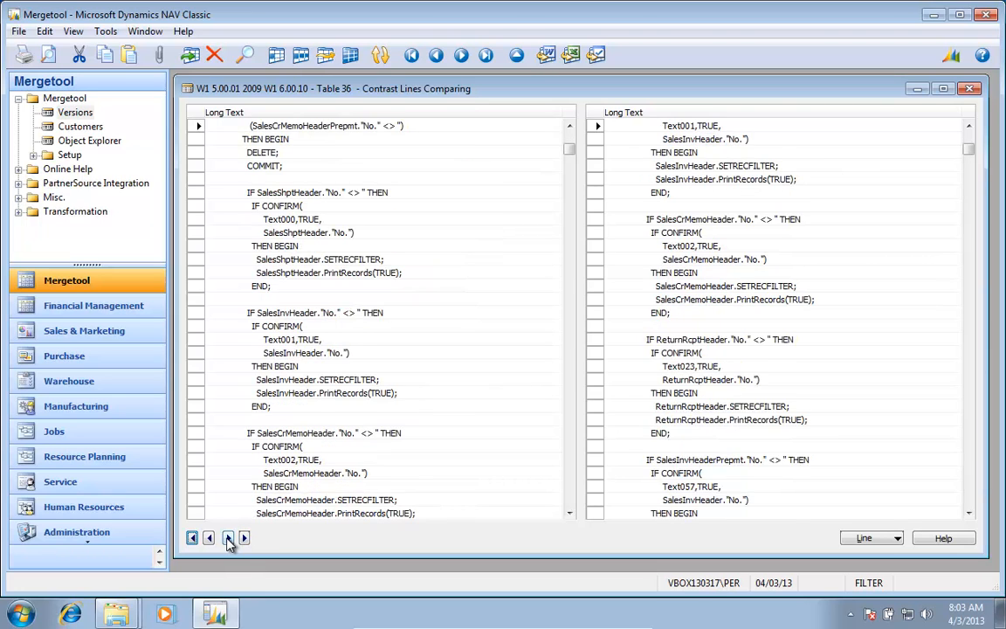
left_click(228, 538)
left_click(228, 538)
left_click(228, 538)
left_click(228, 538)
left_click(228, 538)
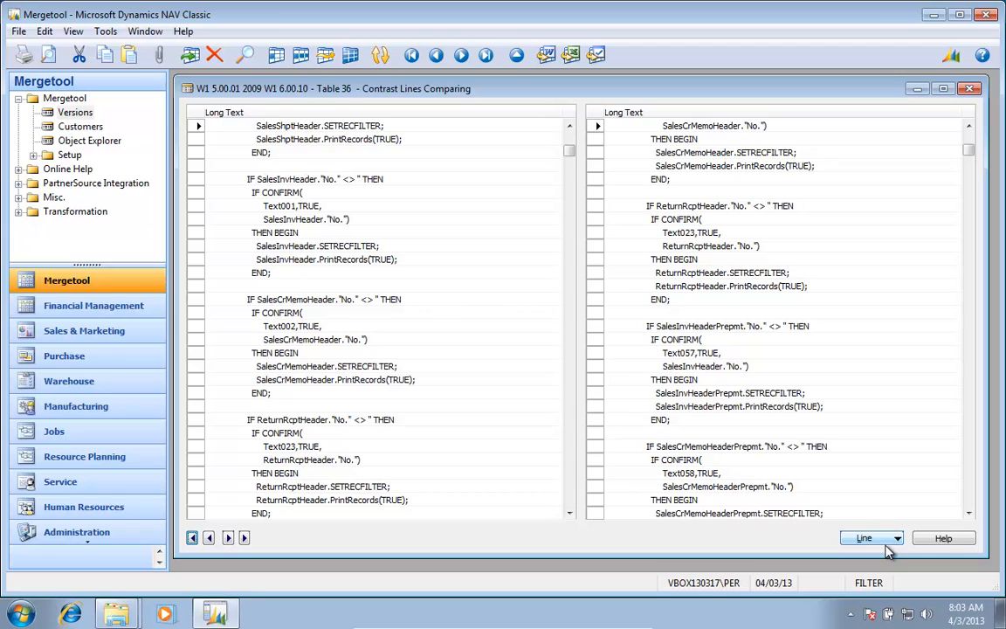
left_click(969, 89)
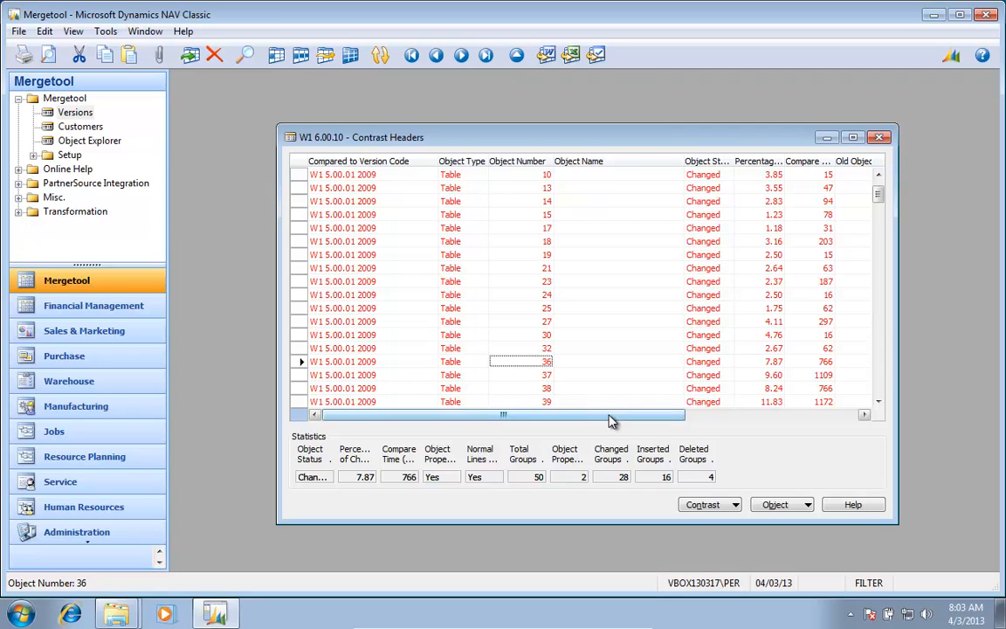
Step: Make the contrast list's header row taller to show the full column headings, and bring the group columns into view
left_click_drag(611, 421, 753, 428)
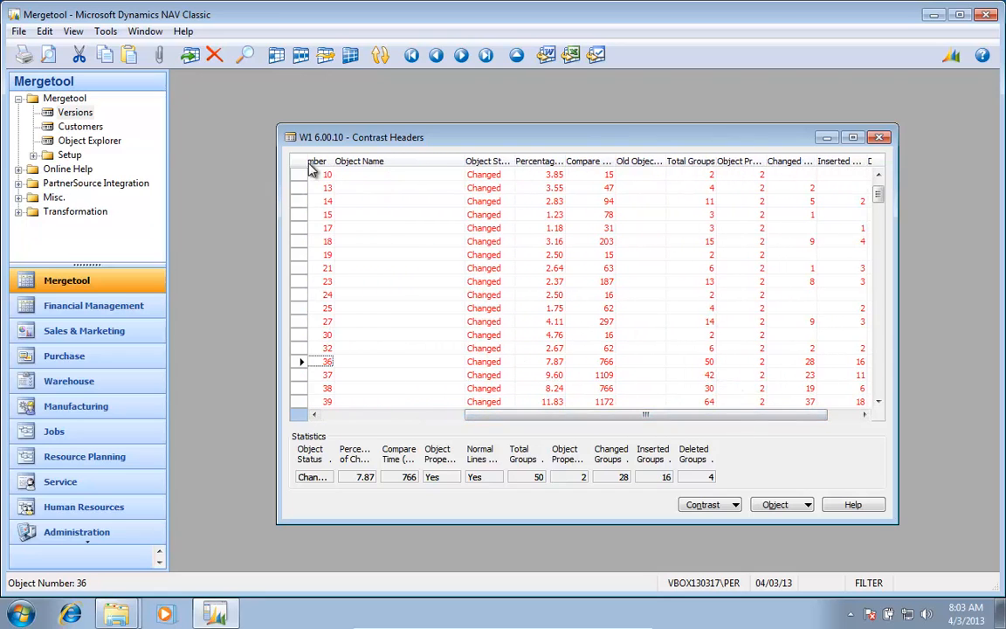
left_click_drag(312, 168, 312, 194)
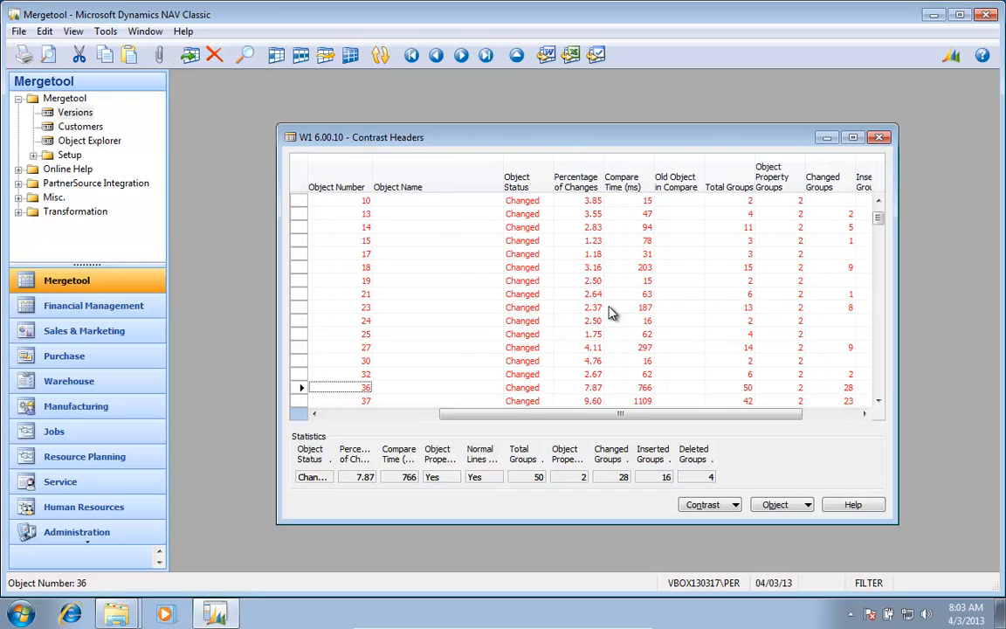
left_click_drag(600, 422, 734, 432)
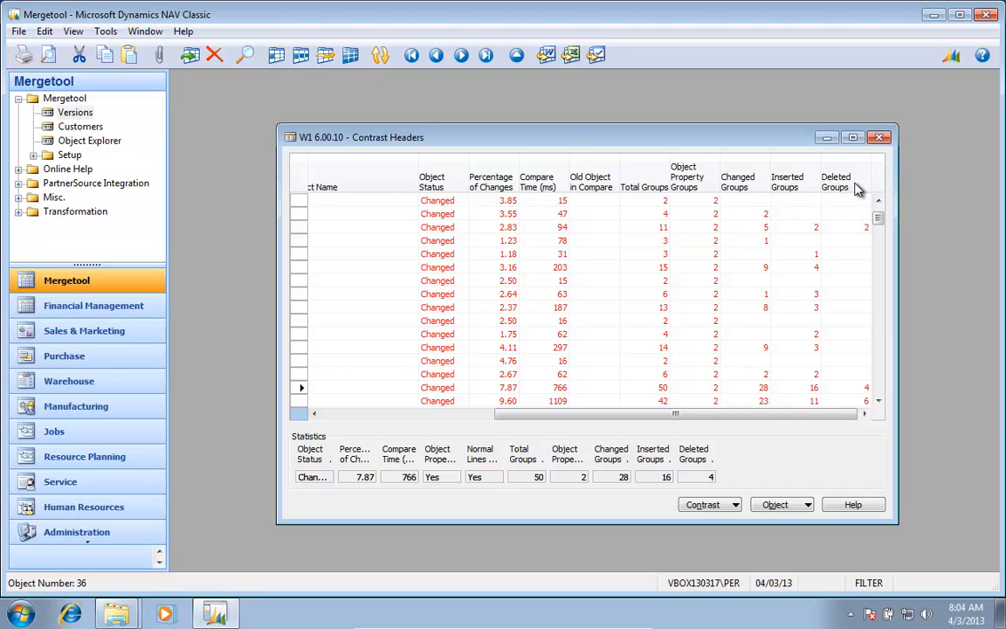
Step: Examine the percentage of changes and the changed, inserted and deleted groups per table, and close the contrast list
scroll(789, 307, "down", 2)
scroll(788, 308, "up", 7)
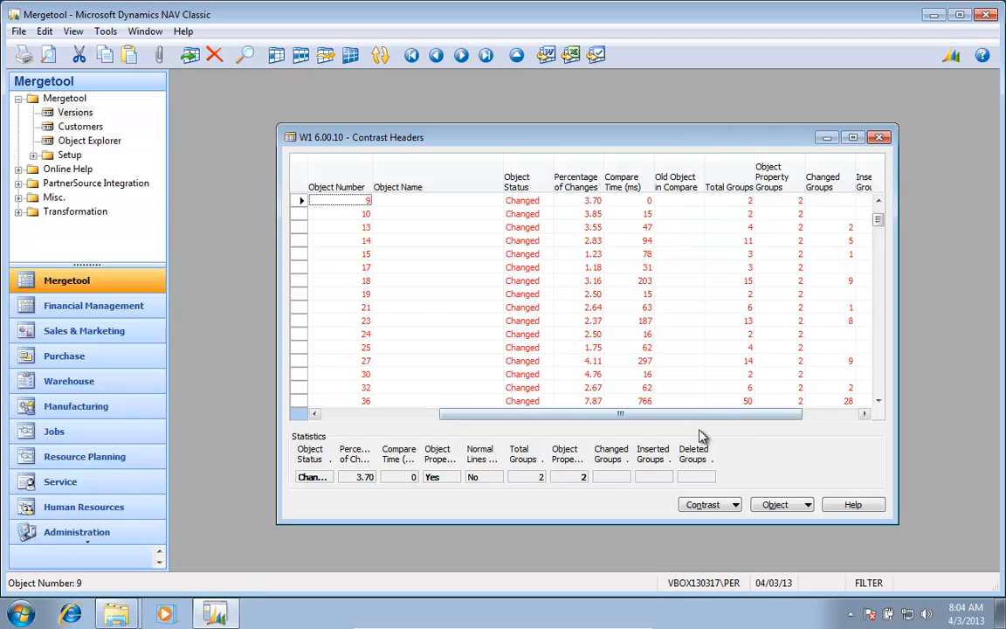
left_click_drag(699, 416, 789, 399)
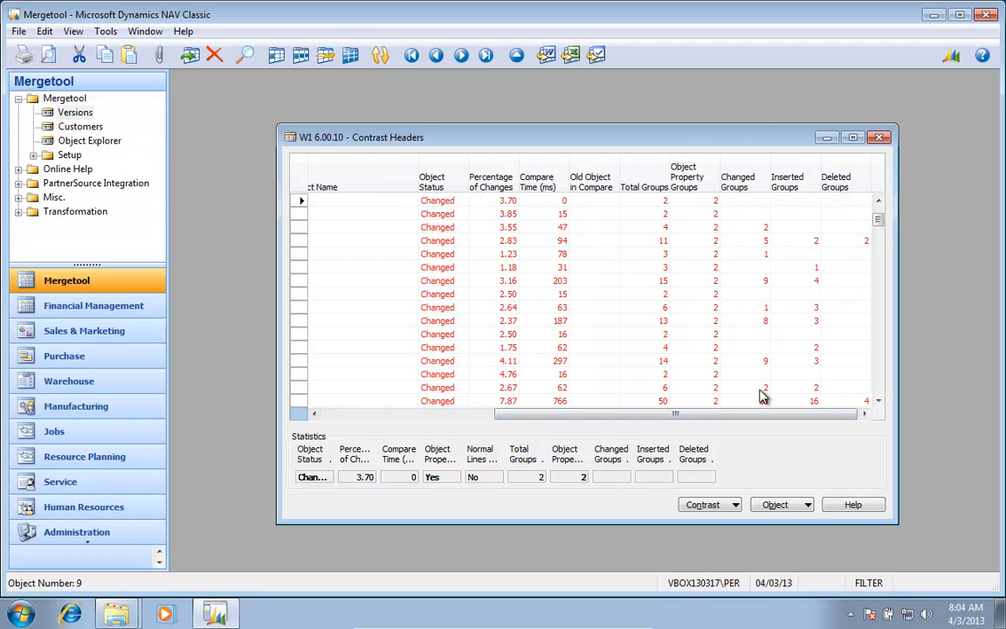
left_click(765, 387)
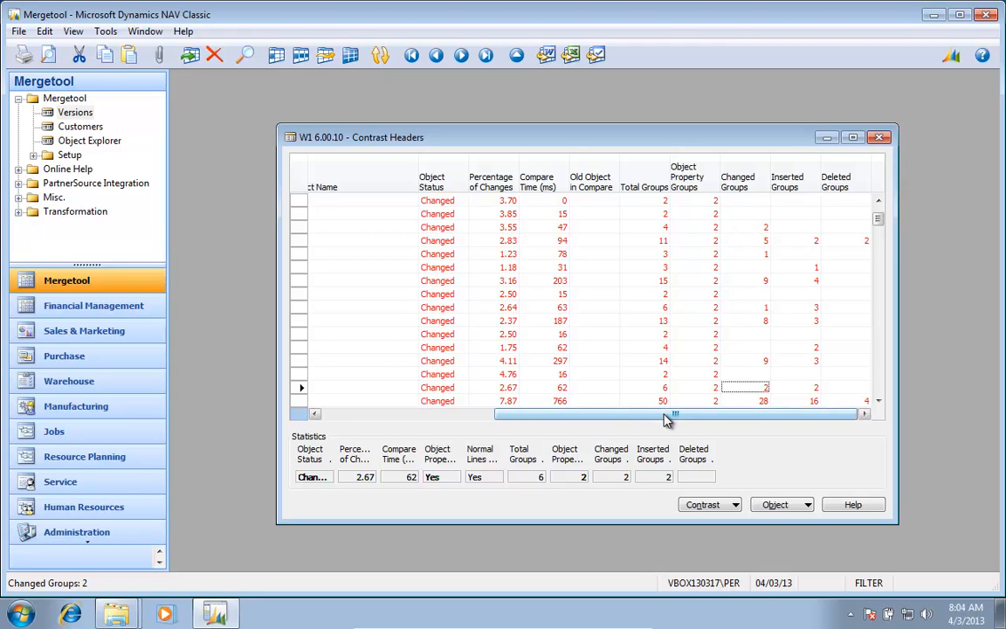
left_click_drag(667, 417, 472, 419)
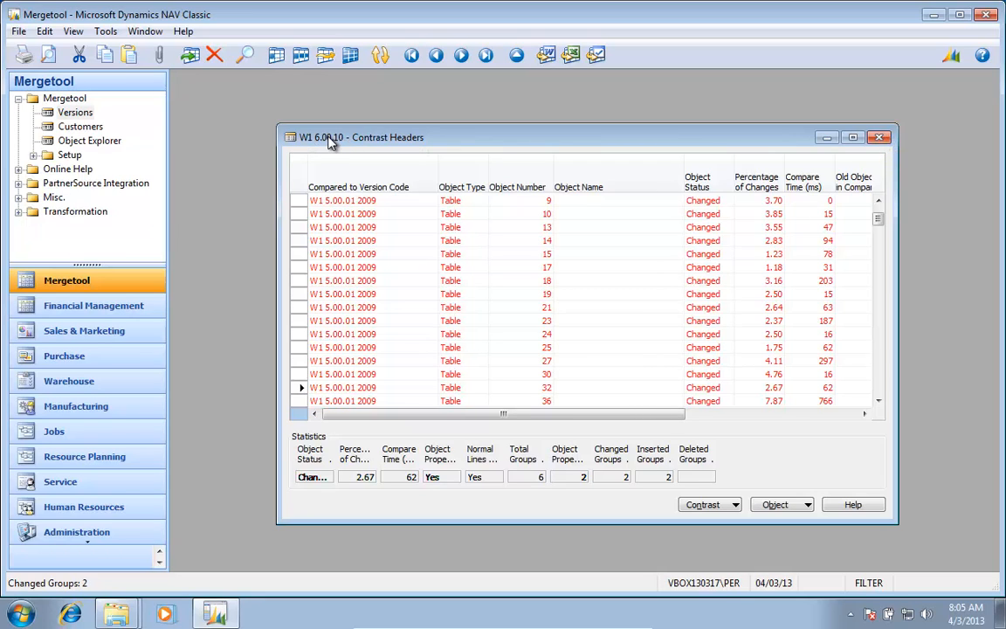
left_click(879, 140)
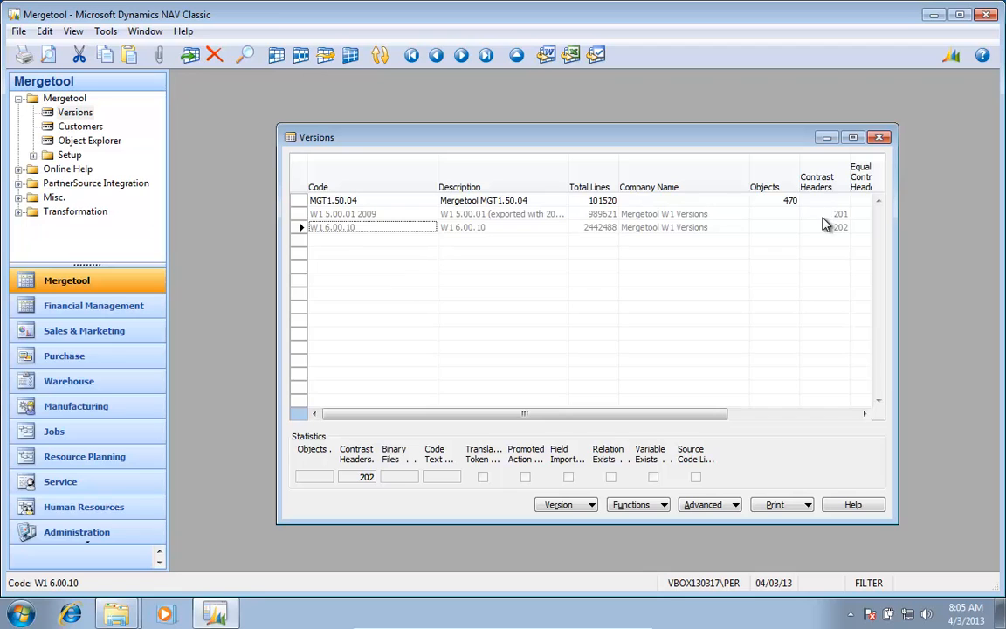
Step: Set up the compare log export of W1 6.00.10 as "W1 6.00.10 versus 5.00.01.log" in C:\Mergetool, with log format Before Old After-Before New After
left_click(634, 504)
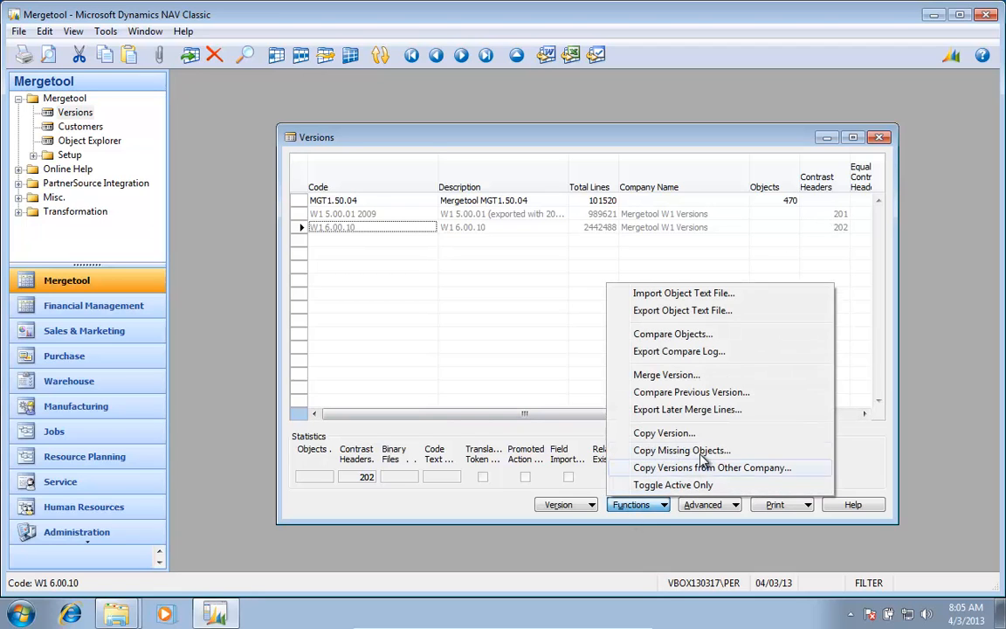
left_click(676, 351)
left_click(541, 262)
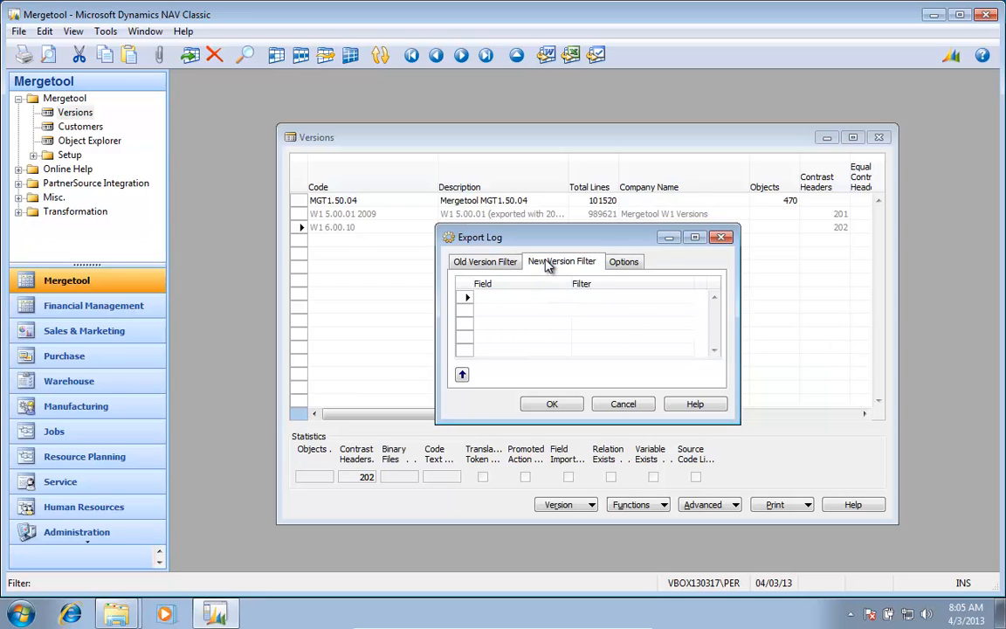
left_click(632, 264)
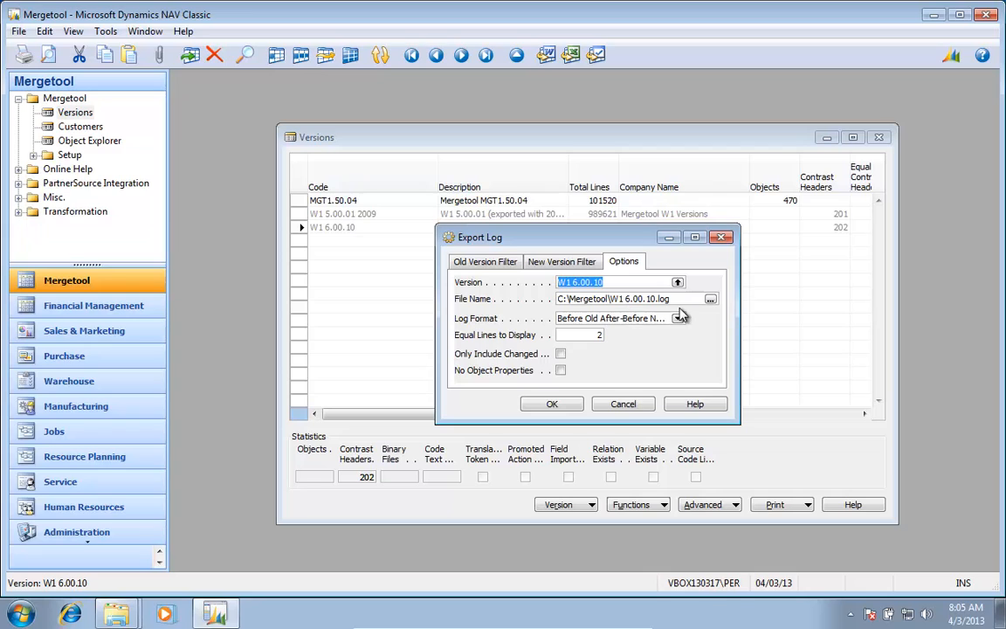
left_click(651, 300)
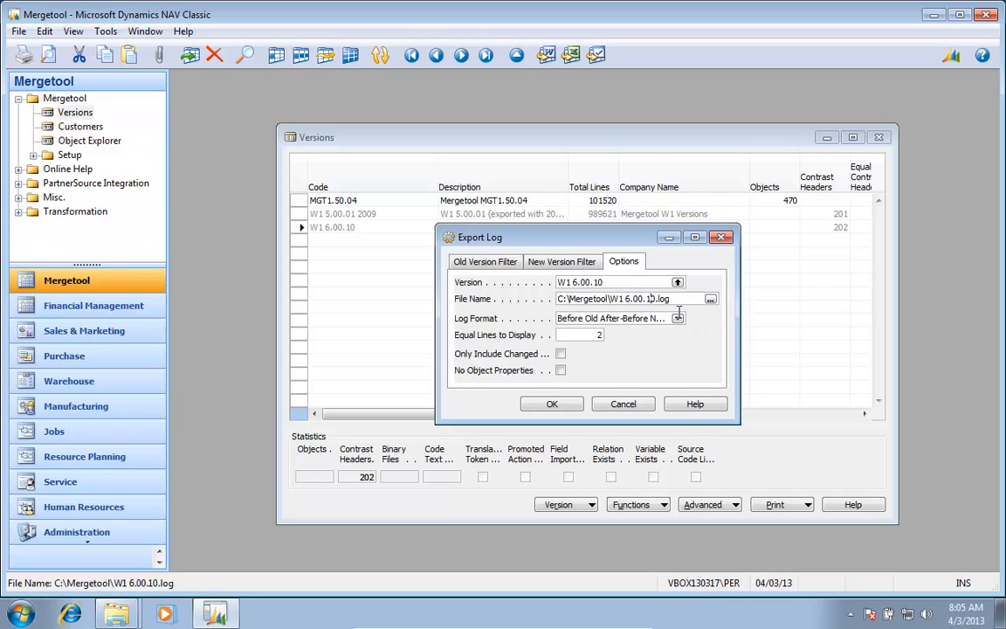
type("versus 5.00.01")
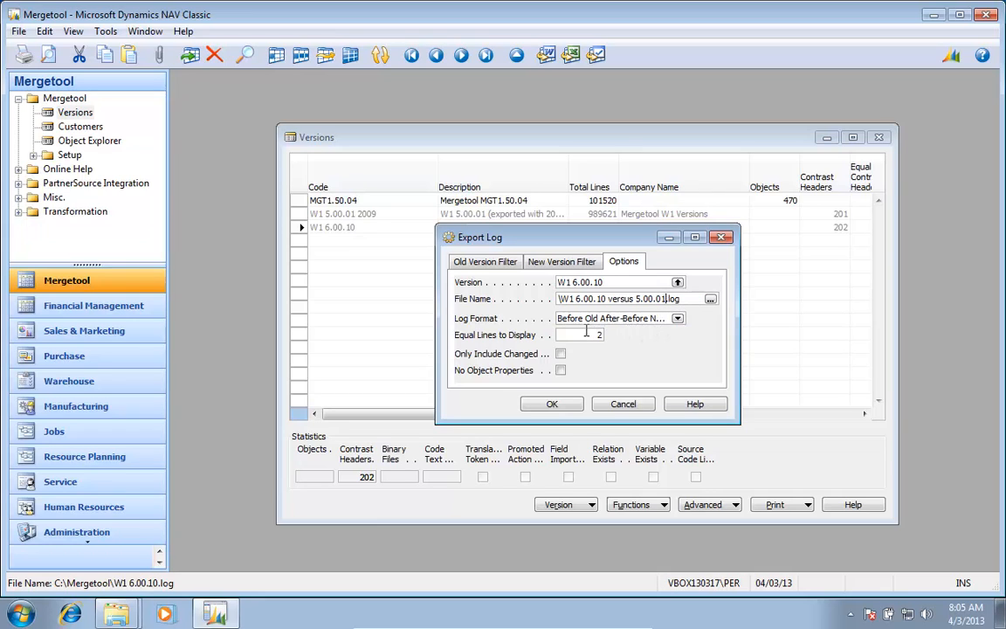
left_click(677, 318)
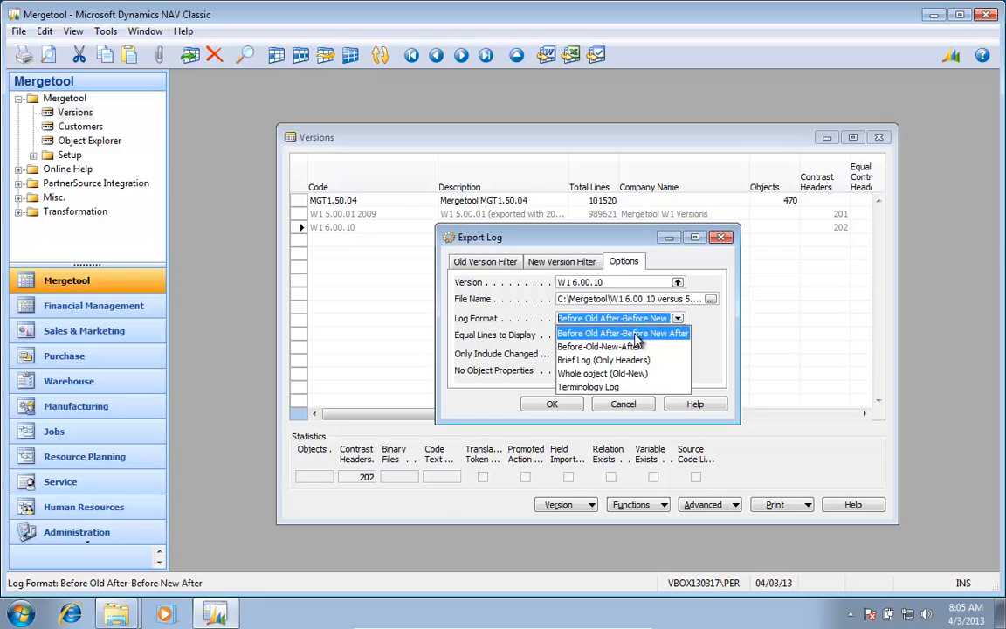
left_click(565, 407)
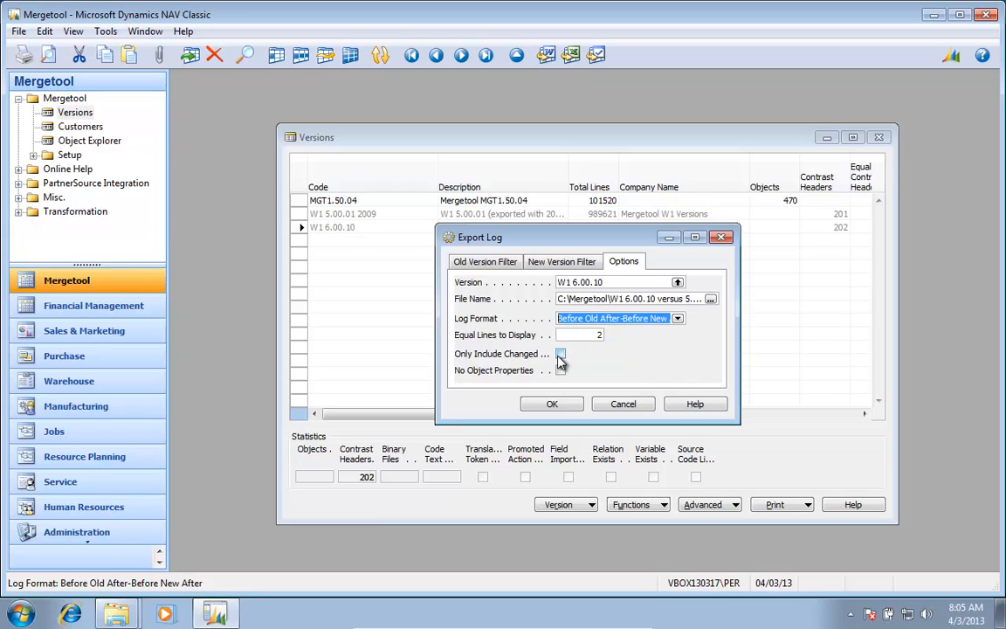
Step: Try the export options Only Include Changed Objects and No Object Properties, and clear both again
left_click(560, 355)
left_click(561, 371)
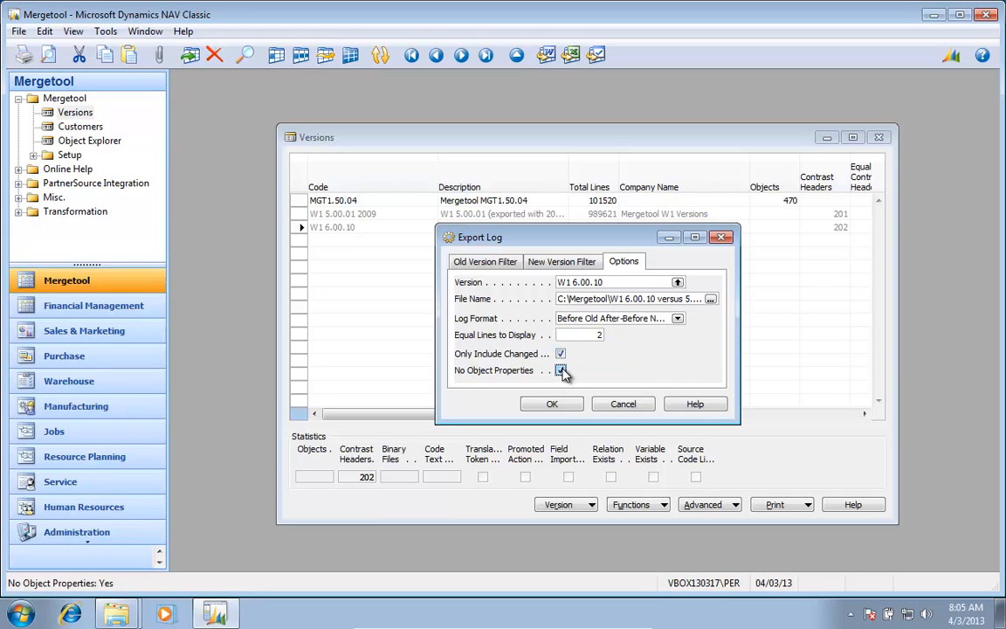
left_click(560, 371)
left_click(561, 355)
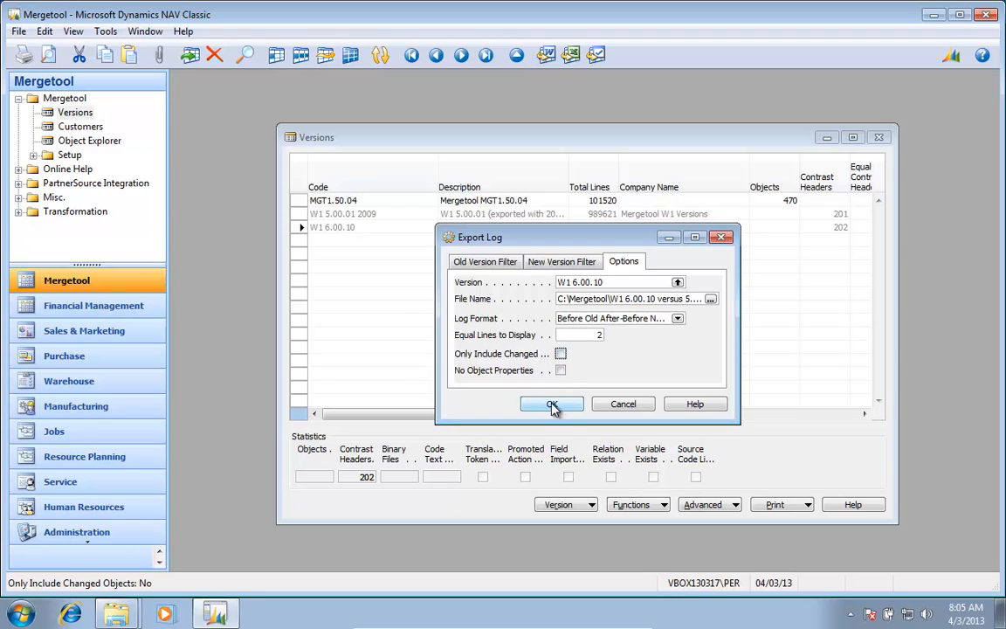
Step: Export the compare log of W1 6.00.10 and locate the log file in the C:\Mergetool folder
left_click(552, 407)
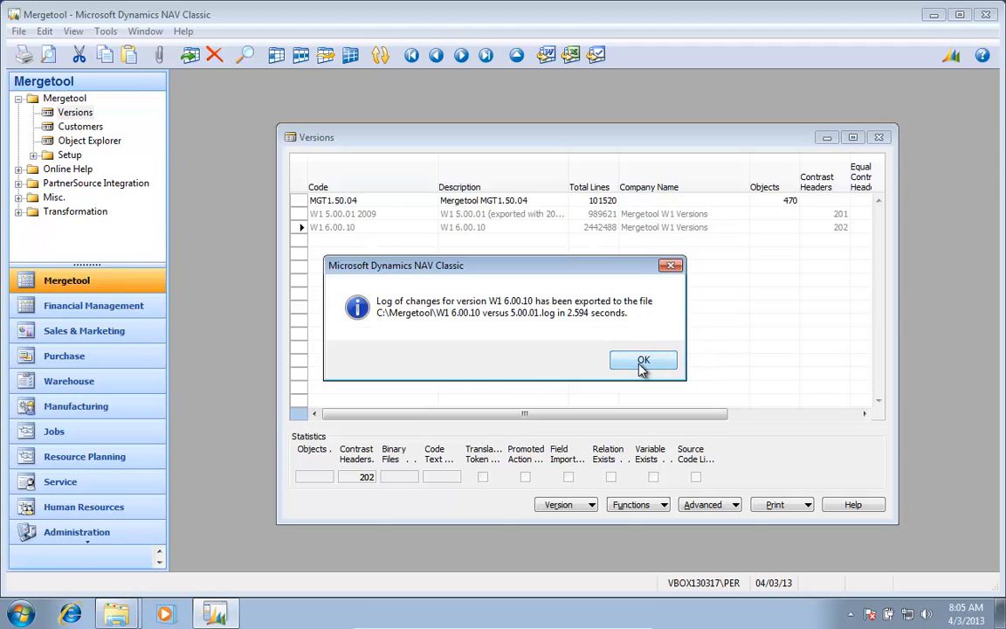
left_click(642, 361)
mouse_move(117, 613)
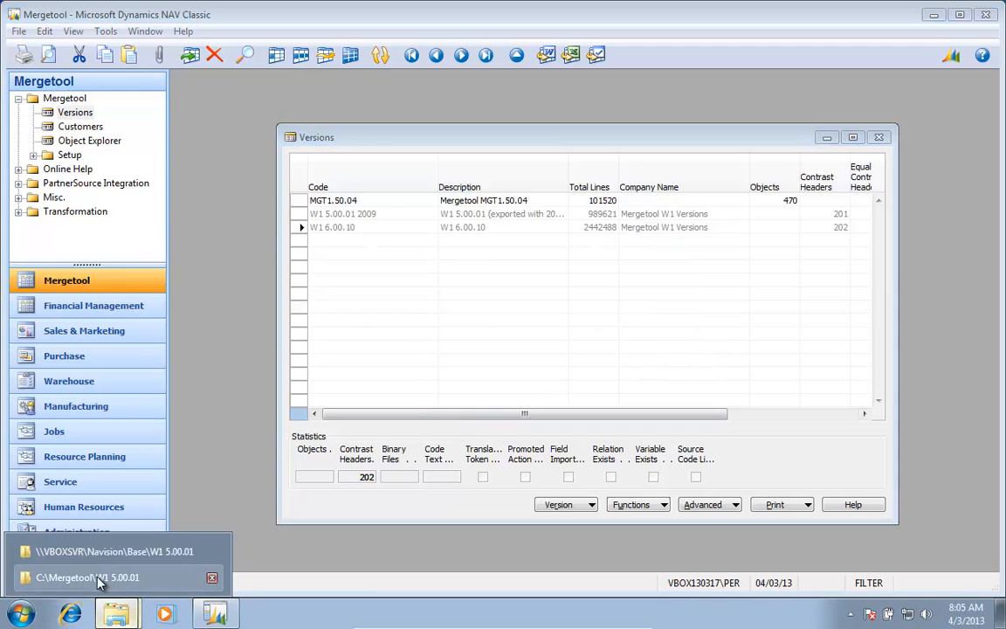
left_click(98, 577)
left_click(570, 90)
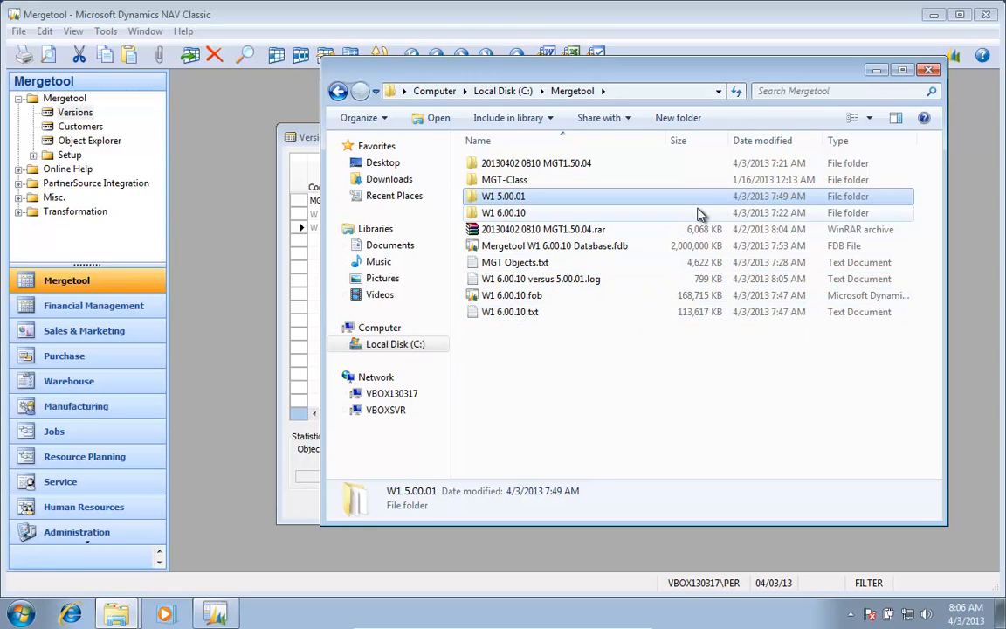
left_click(555, 394)
Step: Return to the Versions list and check the compare log export options for W1 6.00.10
left_click(293, 498)
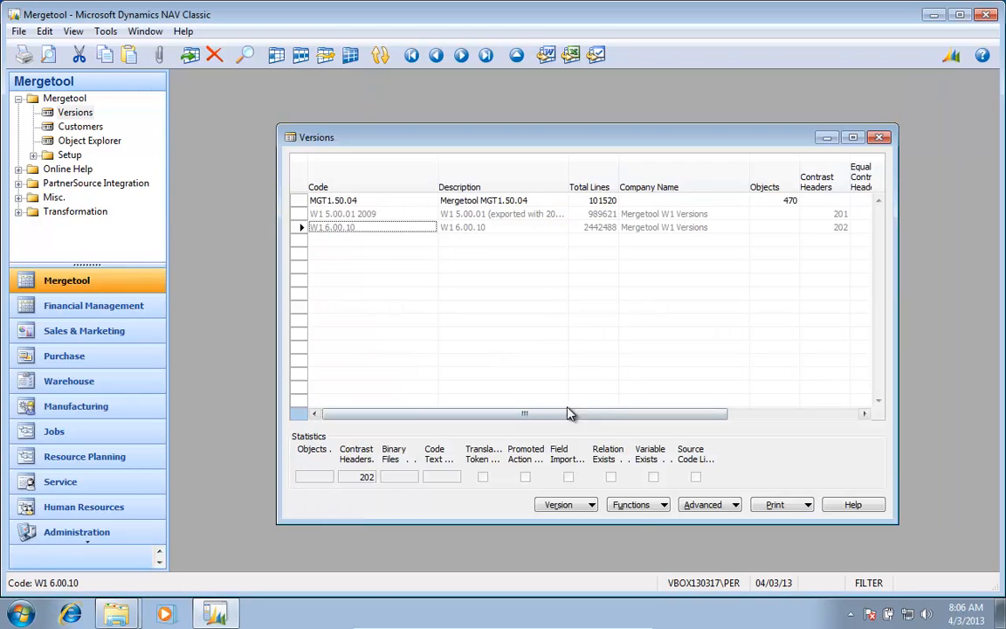
left_click(637, 506)
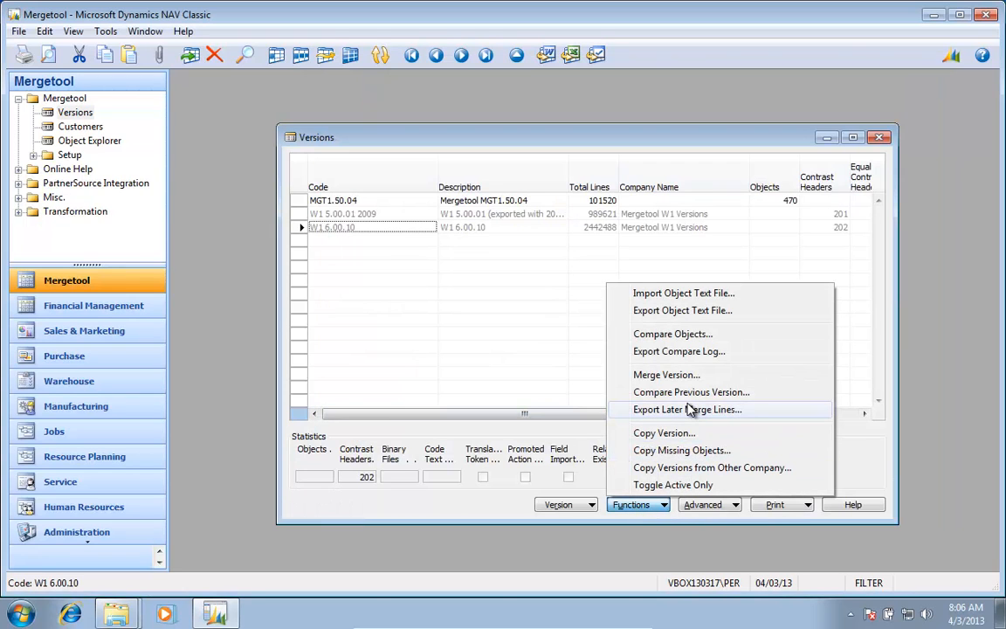
left_click(677, 351)
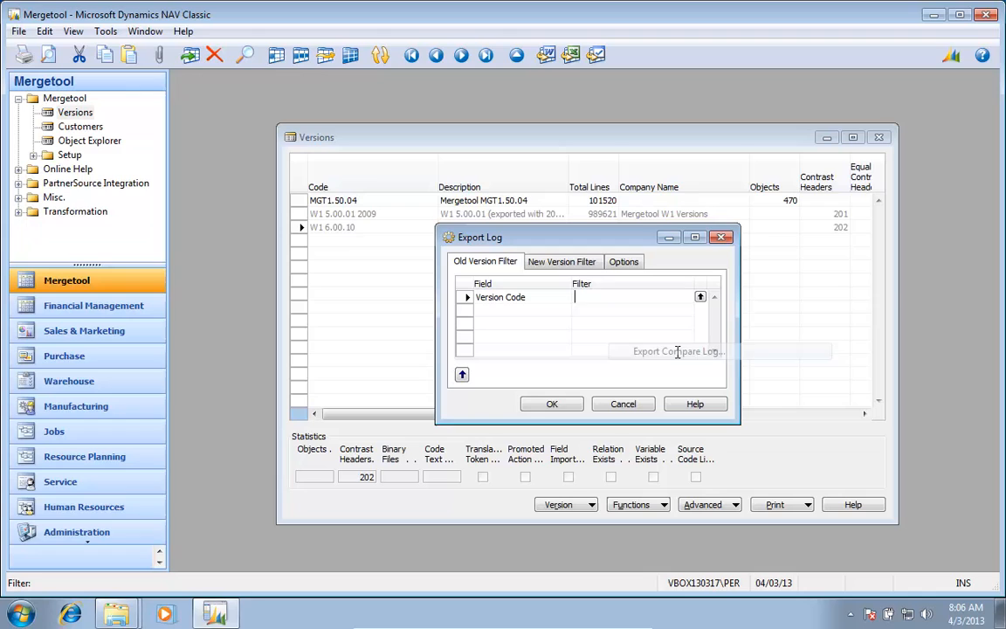
left_click(581, 262)
left_click(623, 262)
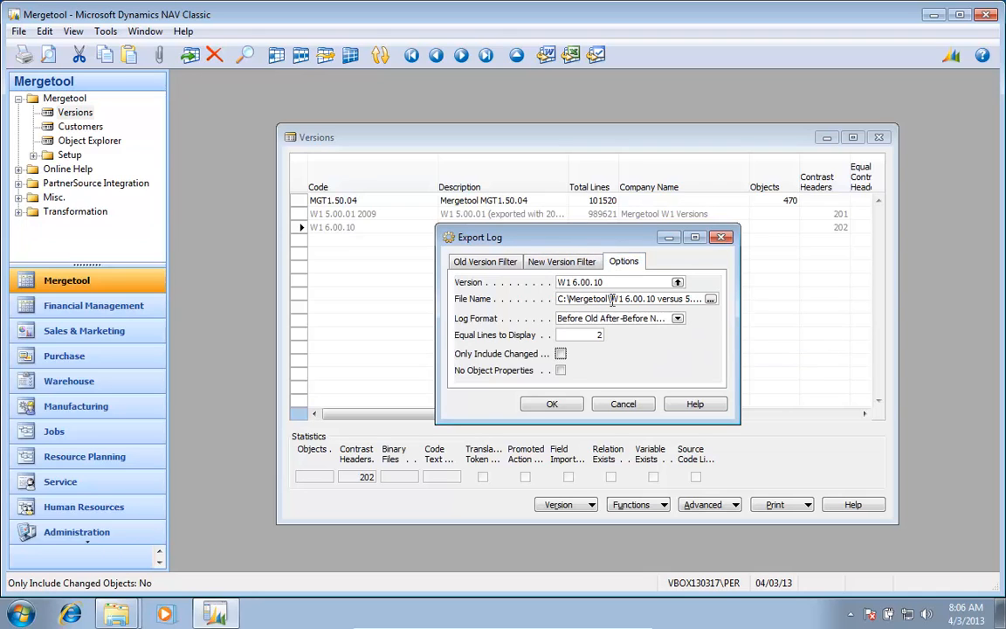
Step: Open "W1 6.00.10 versus 5.00.01.log" from the Mergetool folder, examine the before and after entries per table, and close it
left_click(563, 405)
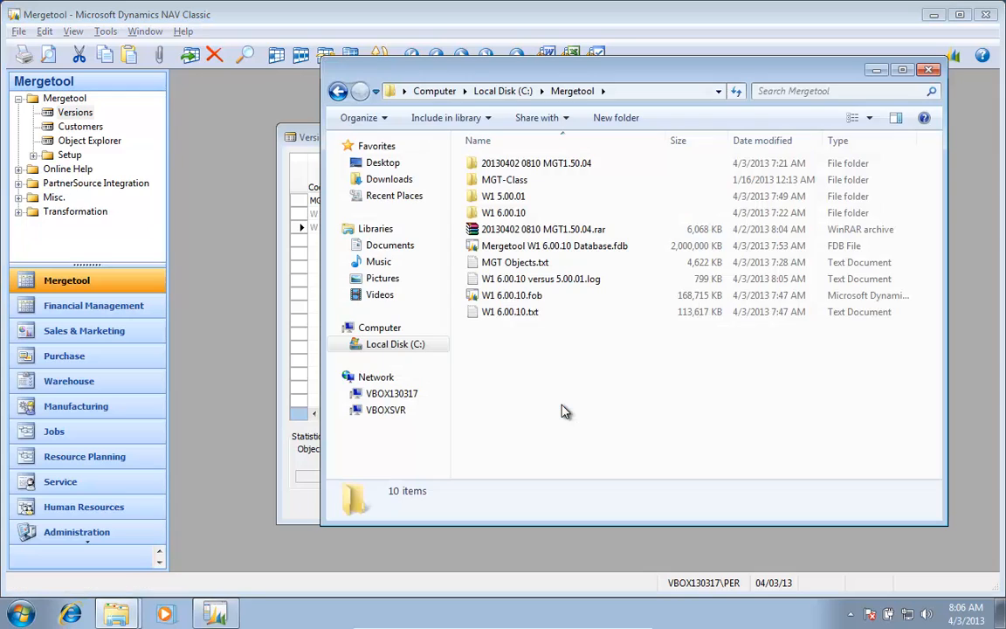
double_click(548, 285)
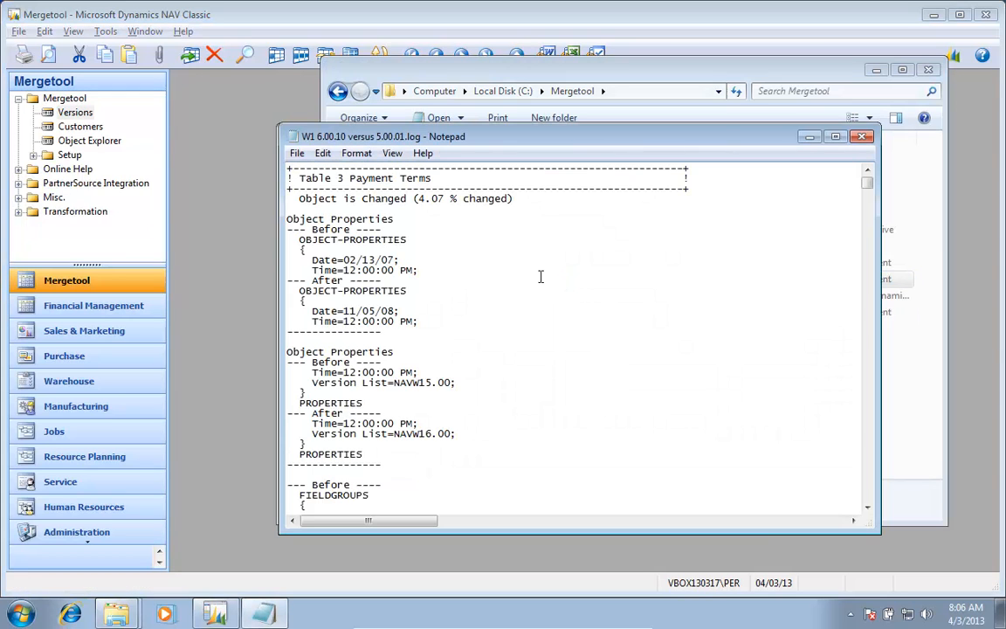
scroll(384, 249, "down", 12)
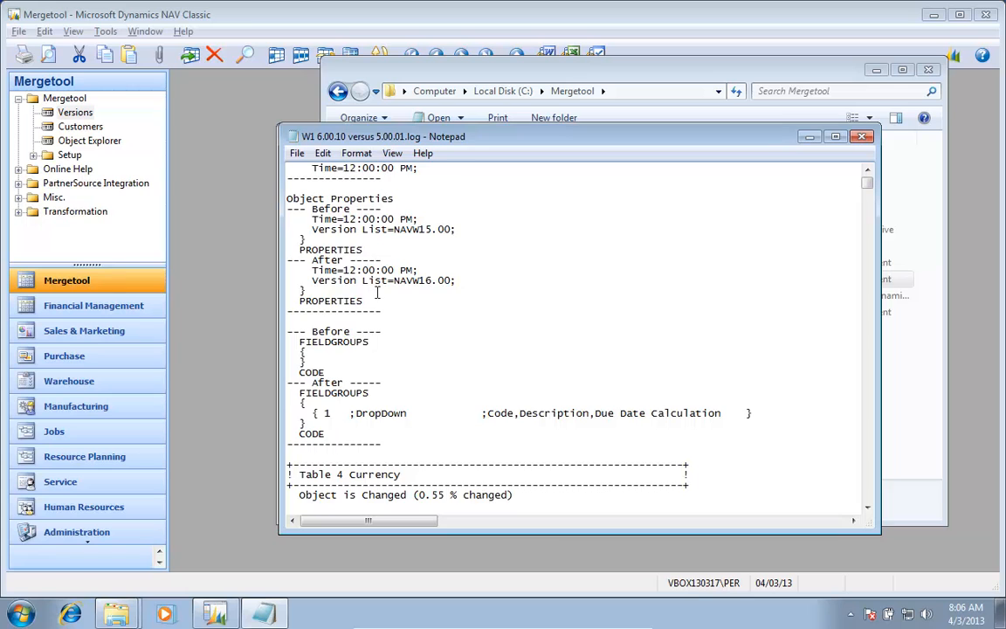
scroll(377, 293, "down", 1)
scroll(377, 293, "down", 8)
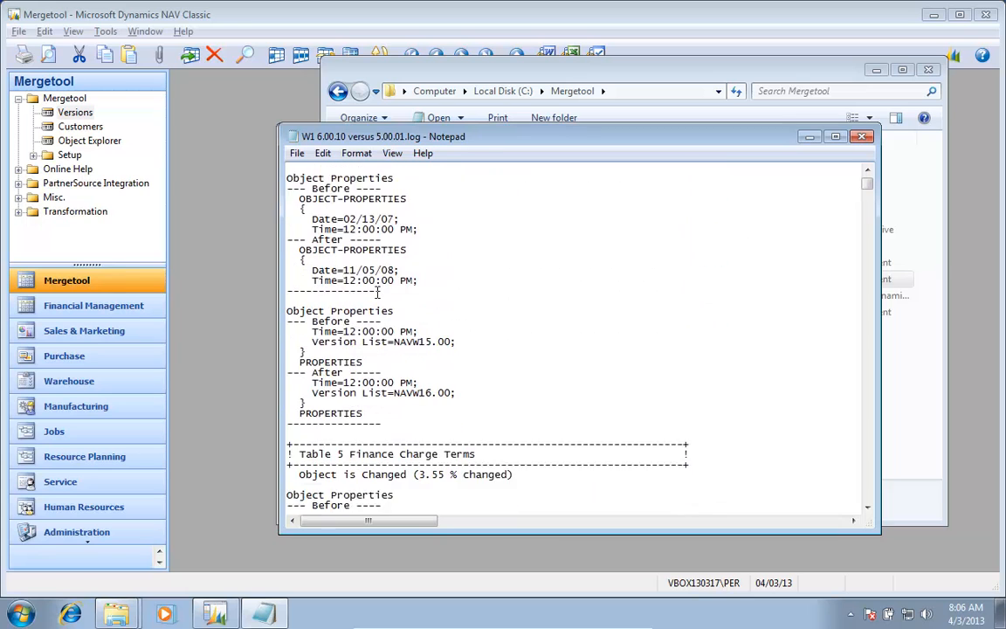
scroll(378, 292, "up", 7)
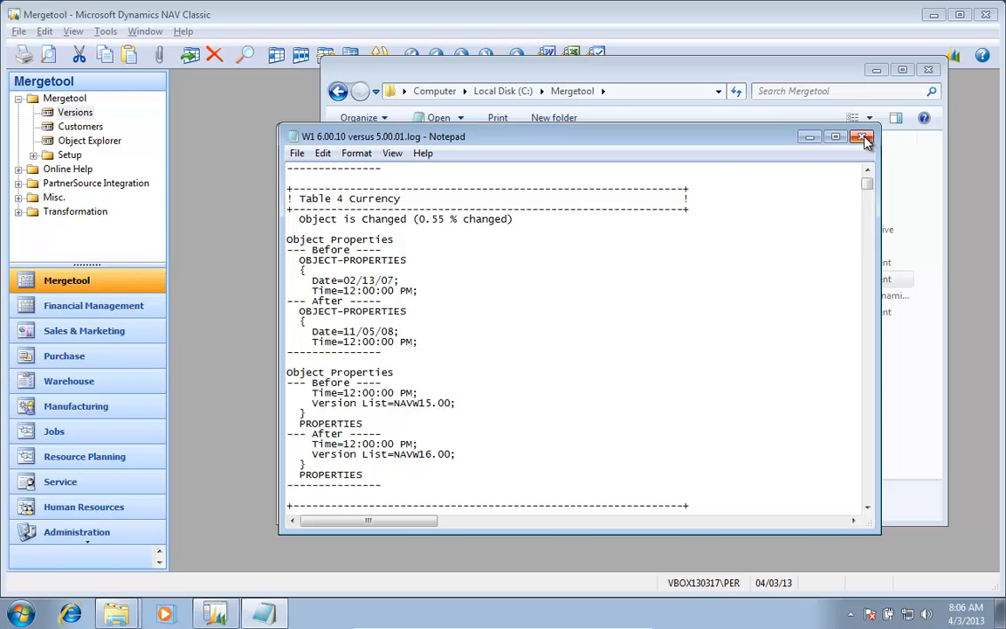
left_click(863, 138)
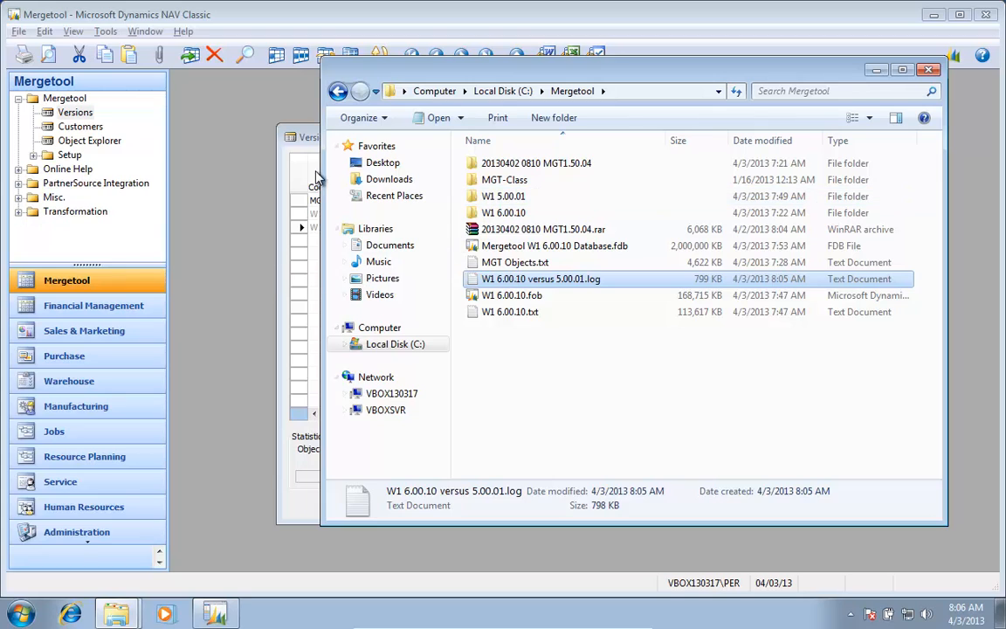
Step: Switch back to Dynamics NAV and cancel the open compare log export
left_click(283, 135)
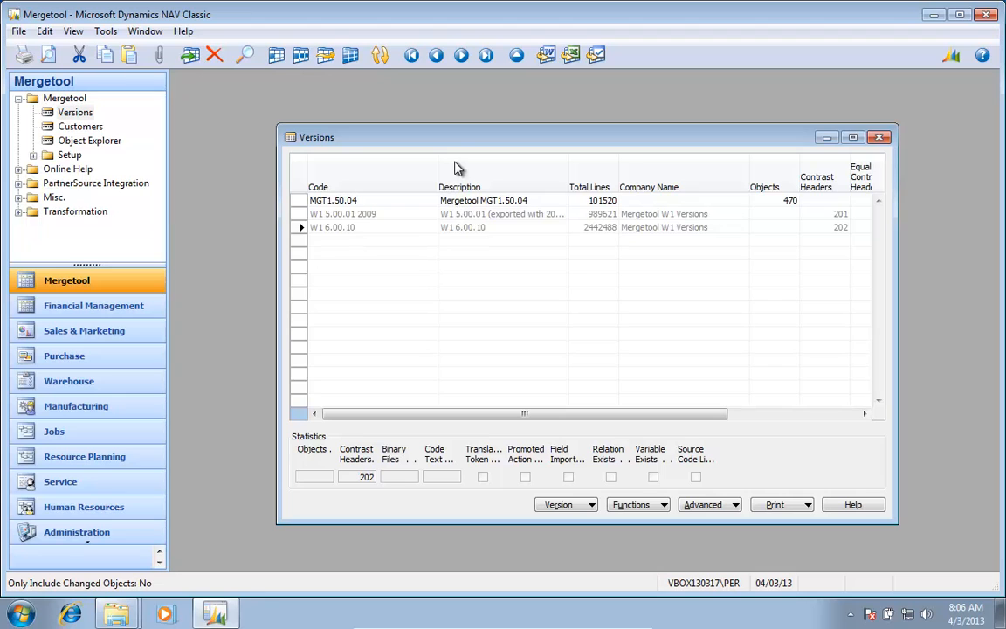
key("alt+Tab")
key("alt+Tab")
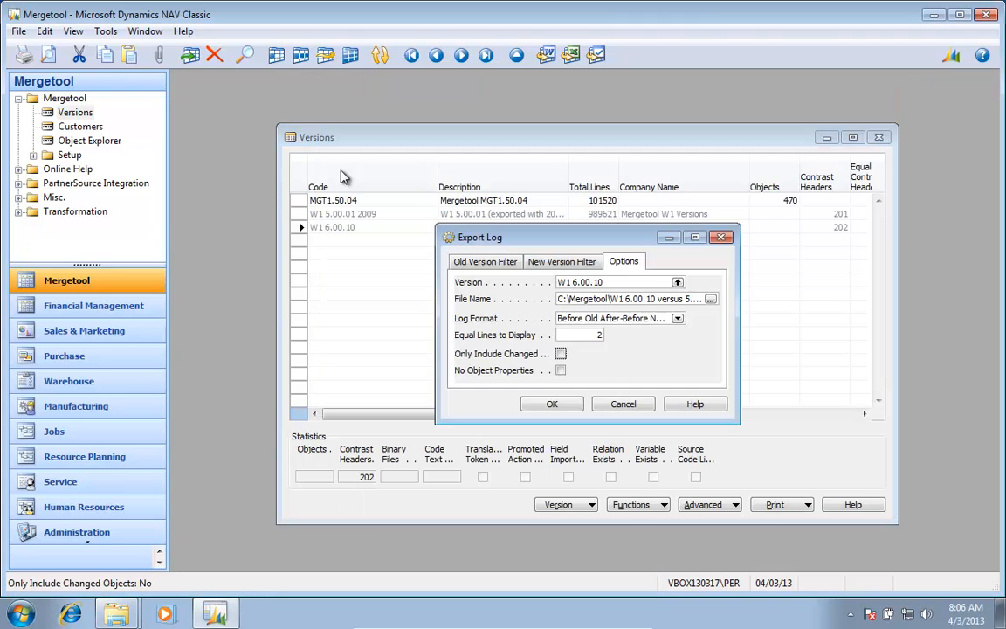
left_click(642, 404)
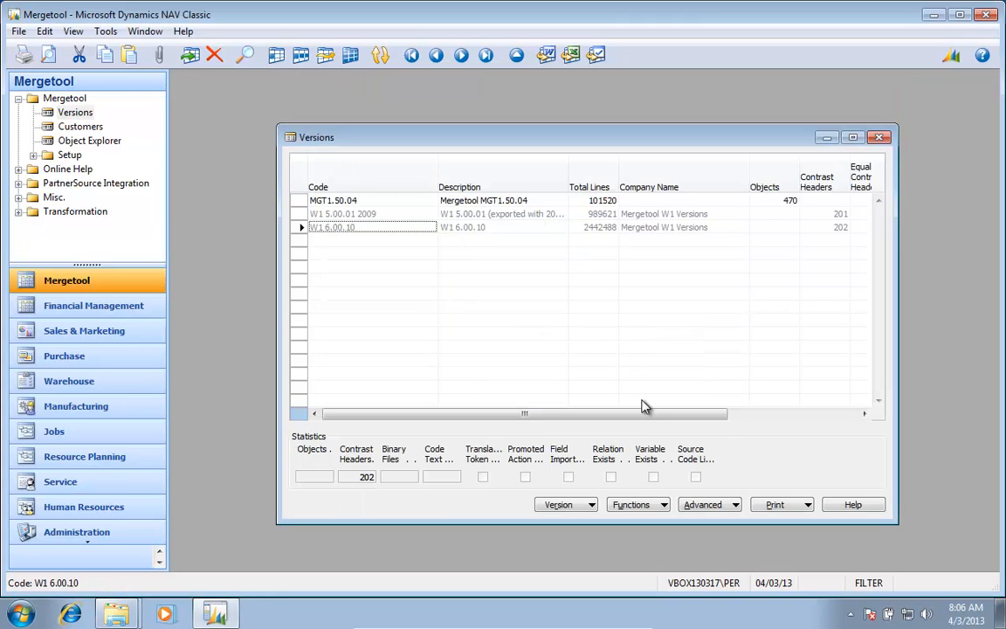
Step: Try to find object properties changes for version W1 6.00.10 without deleting objects
left_click(709, 507)
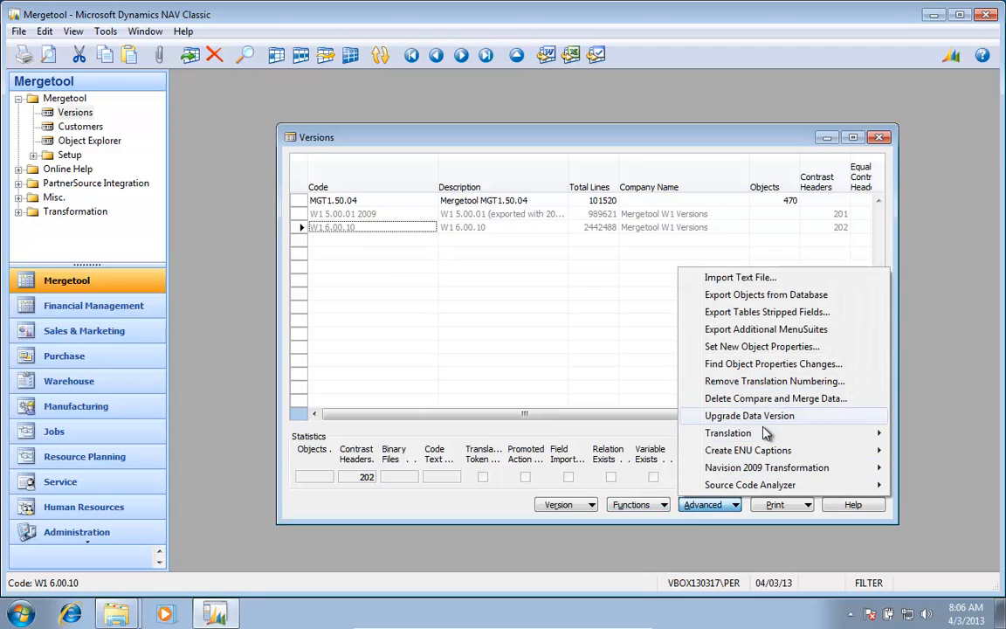
left_click(761, 365)
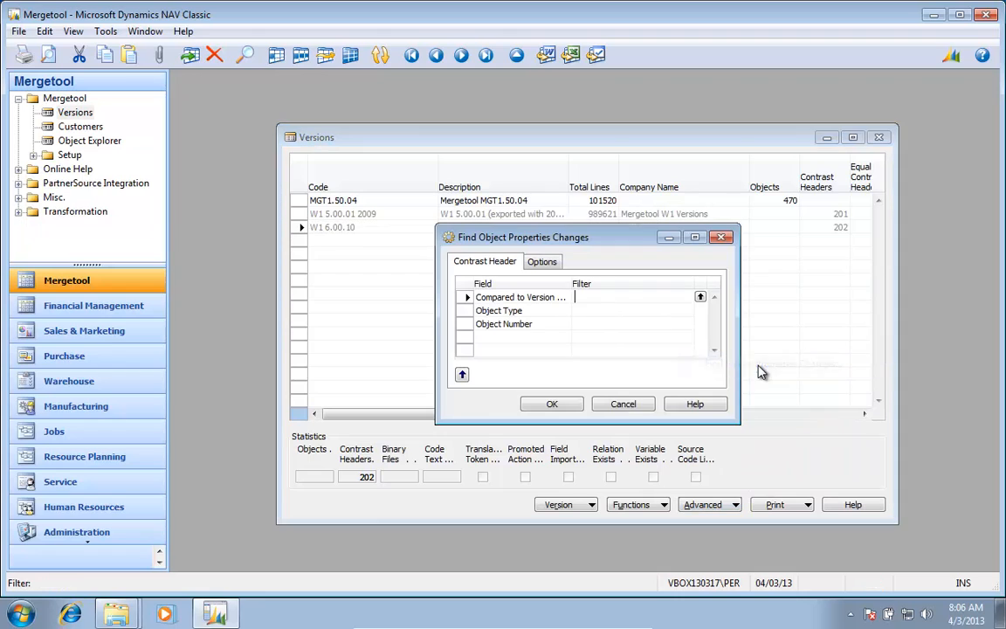
left_click(543, 264)
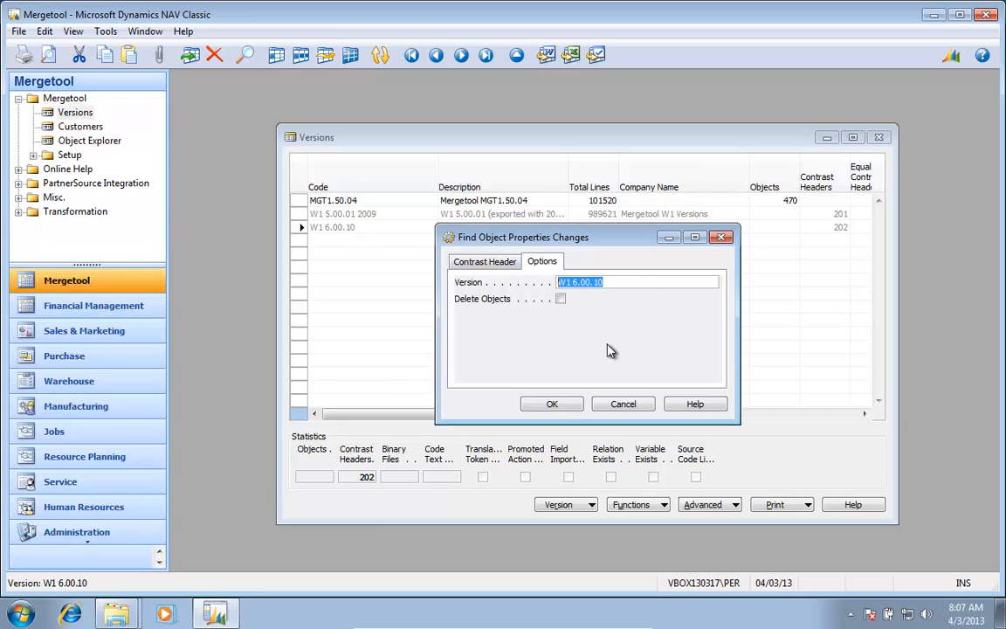
left_click(554, 405)
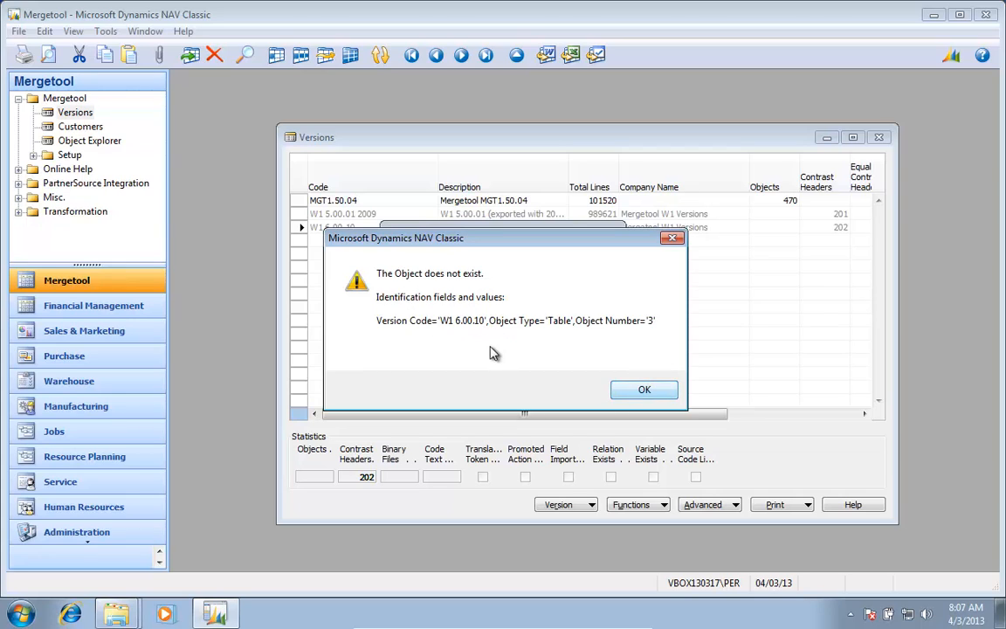
left_click(646, 393)
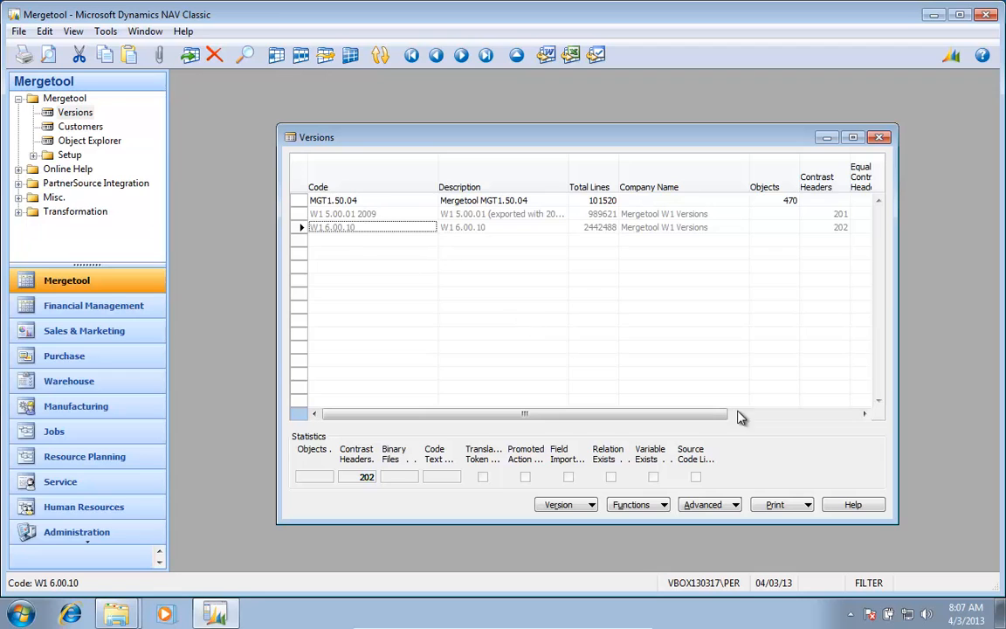
Step: Check the available Object Status choices in the contrast list of W1 6.00.10 and close the list
left_click(712, 505)
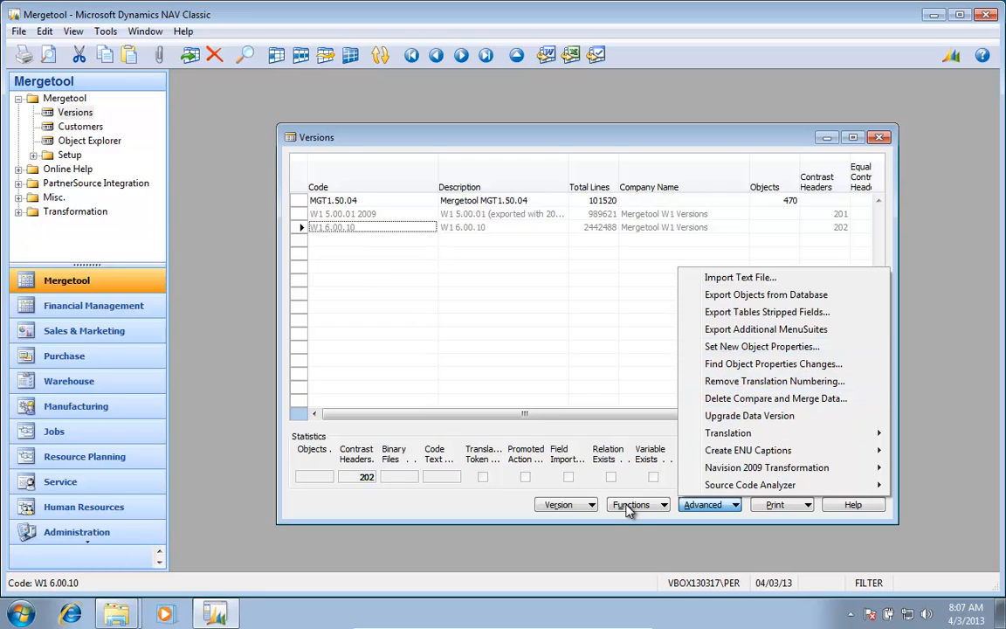
left_click(573, 508)
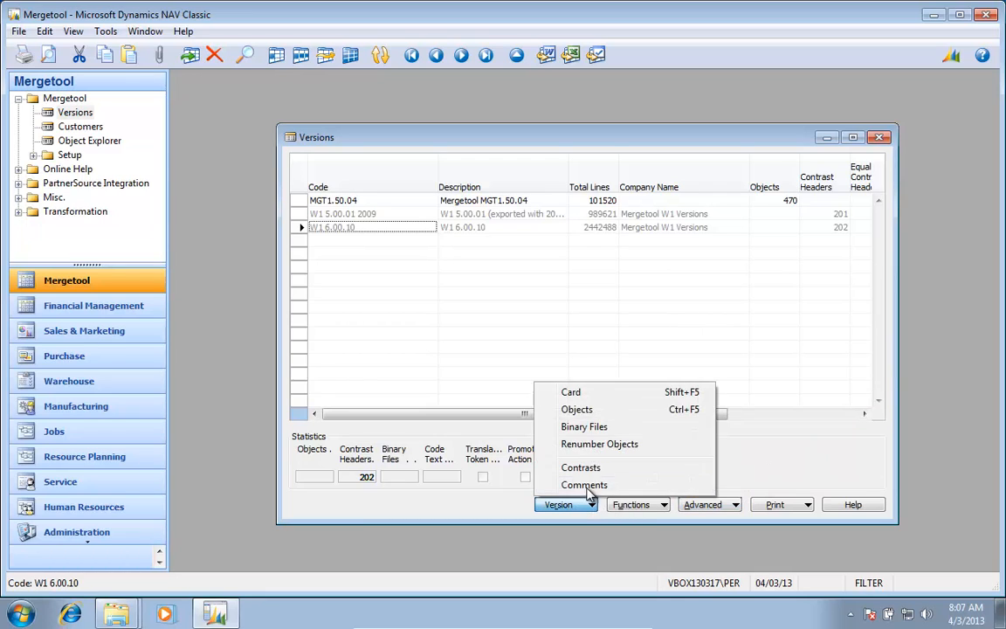
left_click(580, 469)
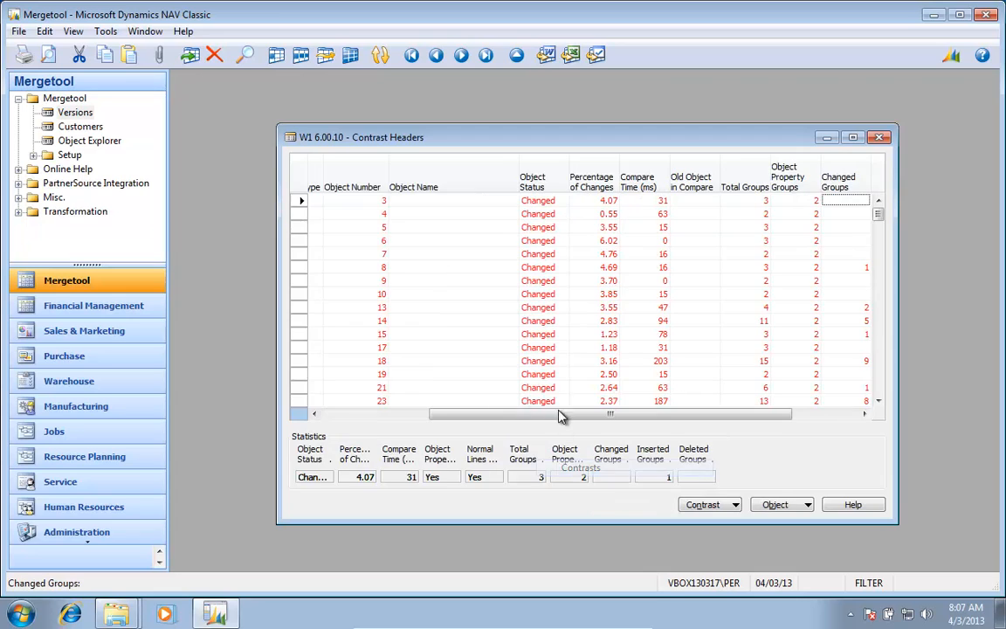
left_click(564, 309)
left_click(562, 309)
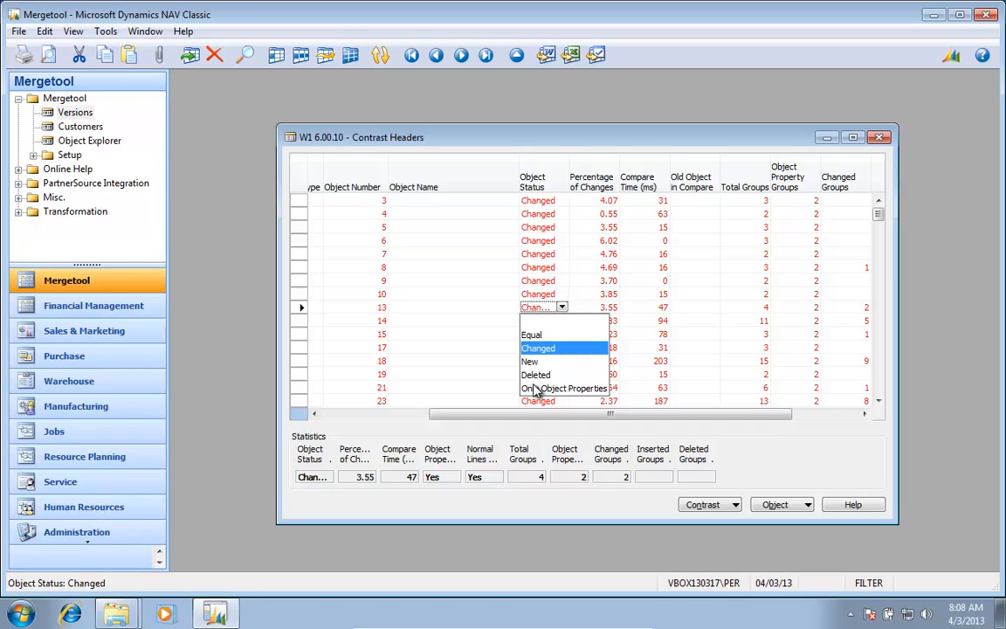
key("Escape")
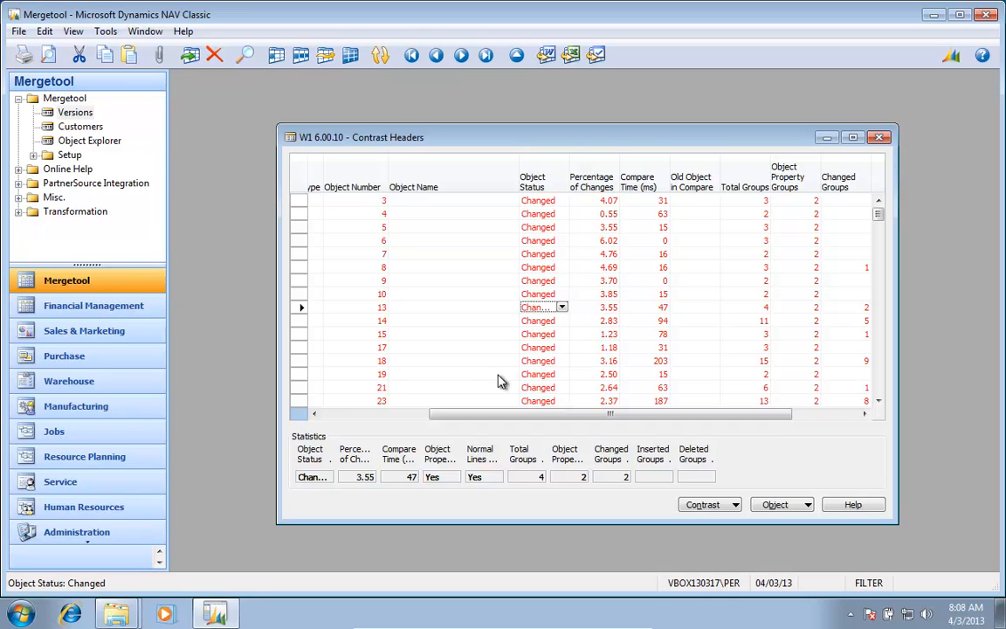
key("Escape")
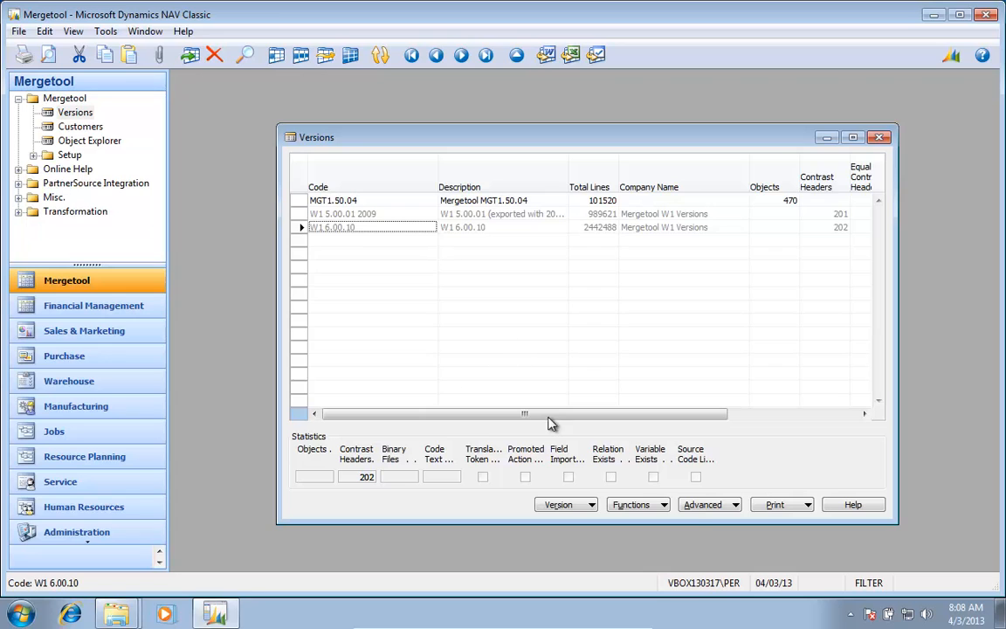
Step: Set up another compare log export of W1 6.00.10 with Only Include Changed Objects and No Object Properties enabled
left_click(663, 505)
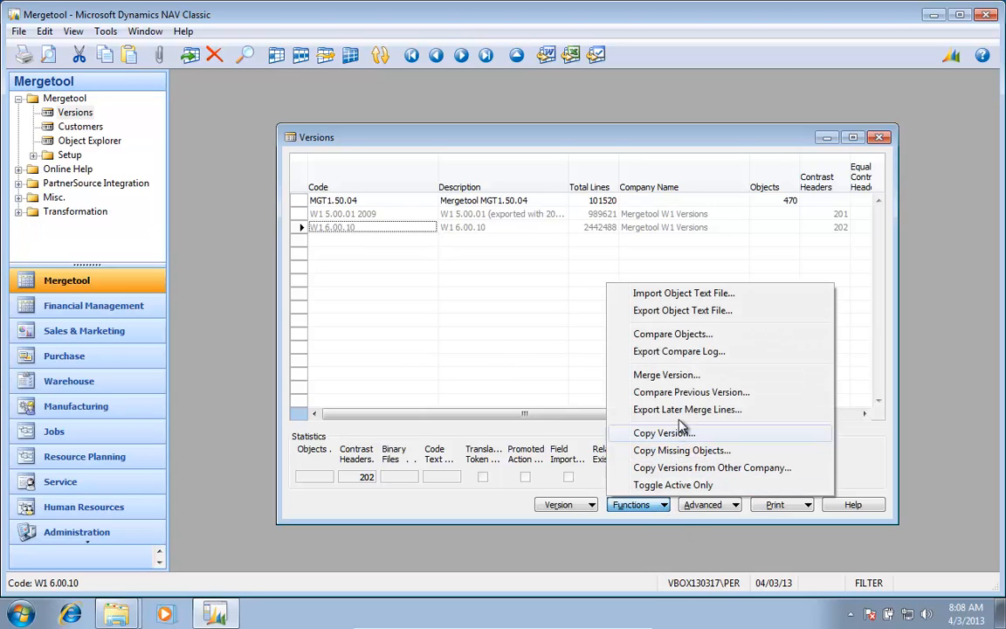
left_click(683, 353)
left_click(564, 262)
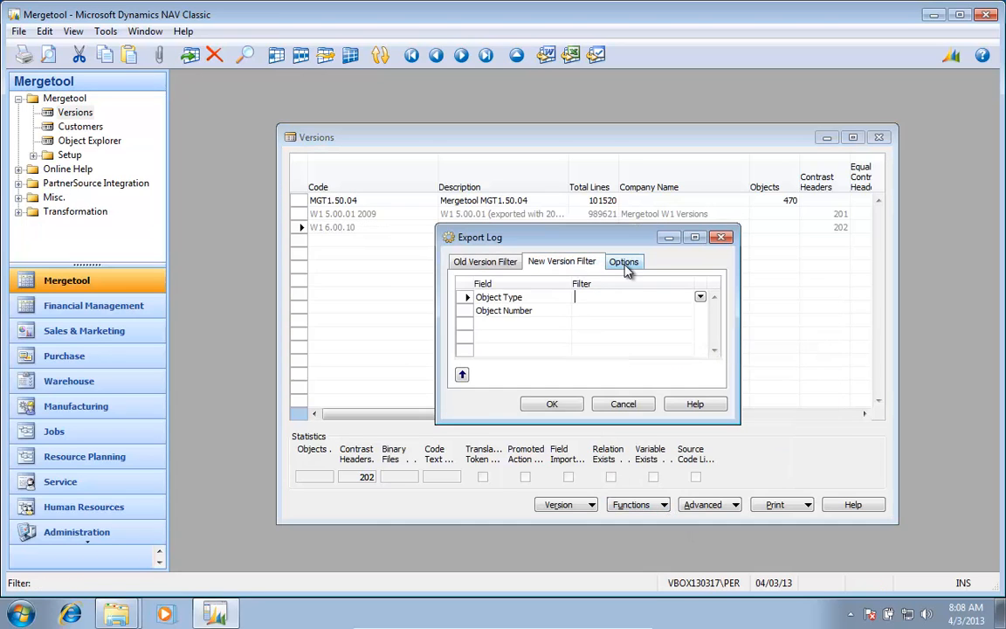
left_click(623, 262)
left_click(560, 354)
left_click(560, 370)
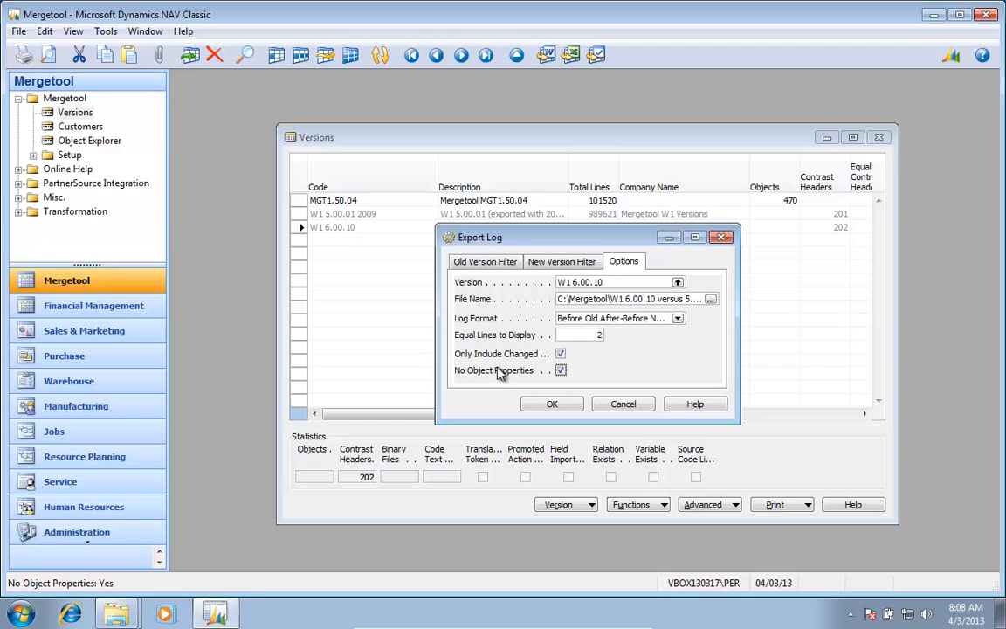
Step: Export the log as "W1 6.00.10 versus 5.00.01 2.log" in C:\Mergetool and bring up that folder
left_click(710, 299)
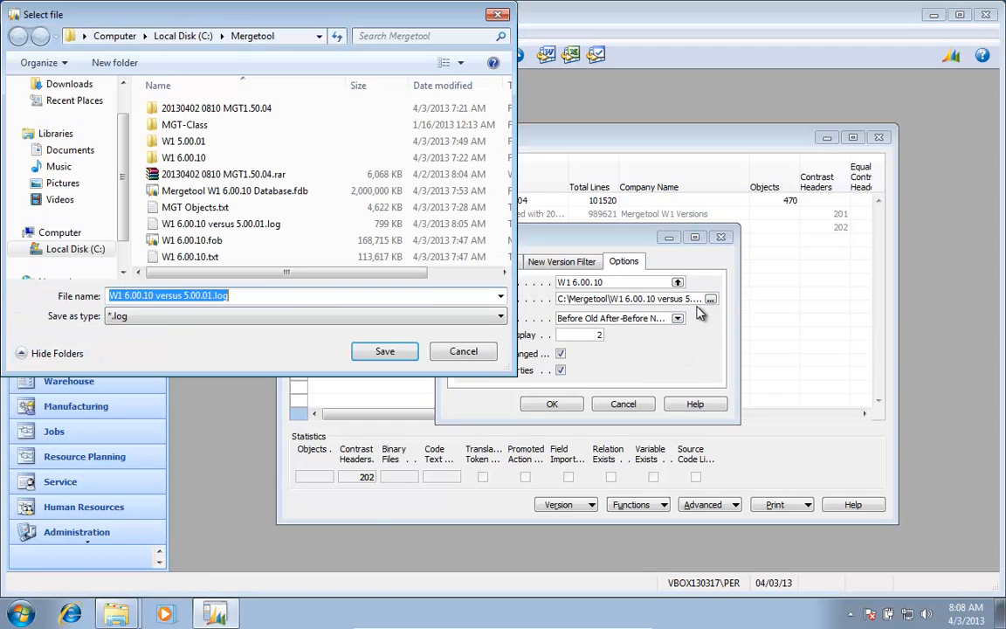
left_click(213, 296)
type("2")
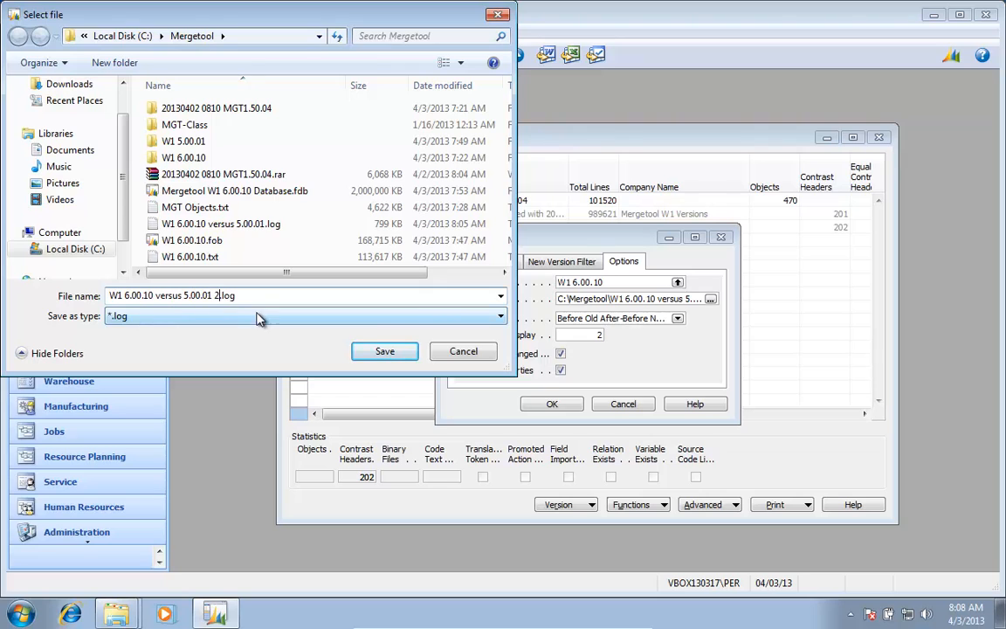
left_click(363, 350)
left_click(552, 403)
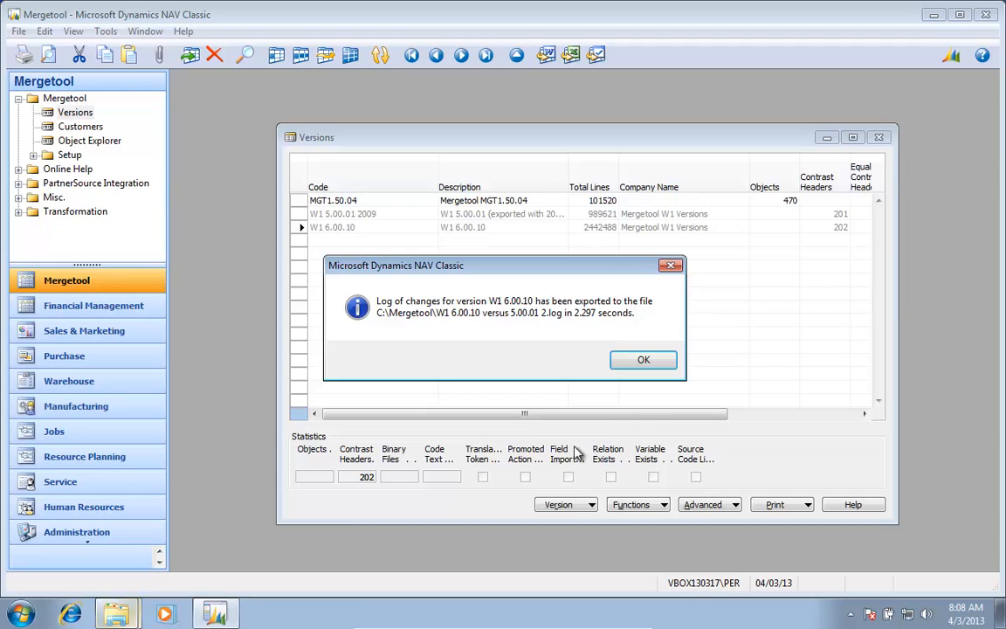
left_click(620, 361)
mouse_move(116, 614)
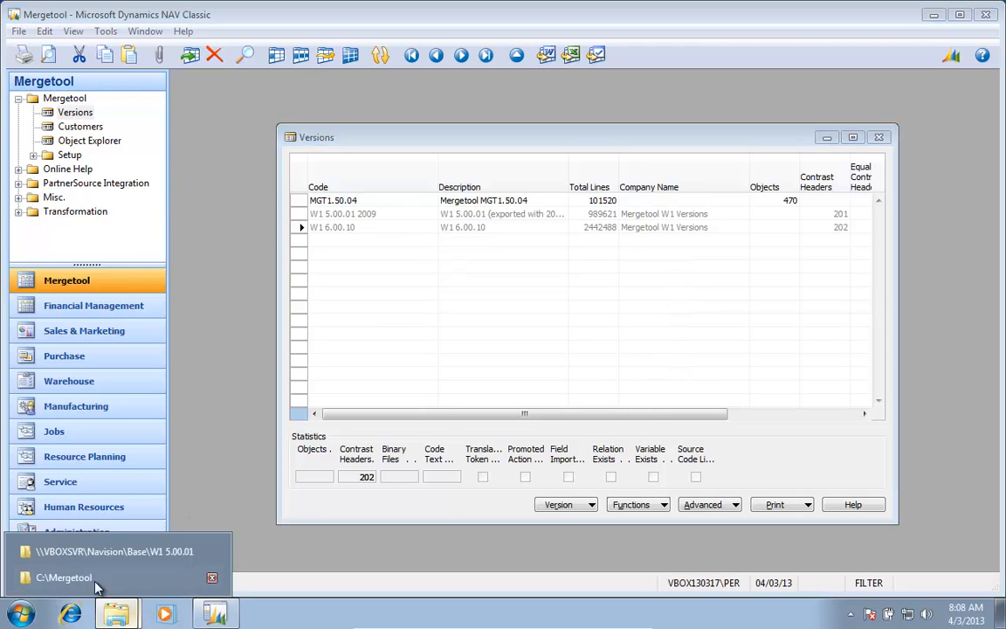
left_click(67, 578)
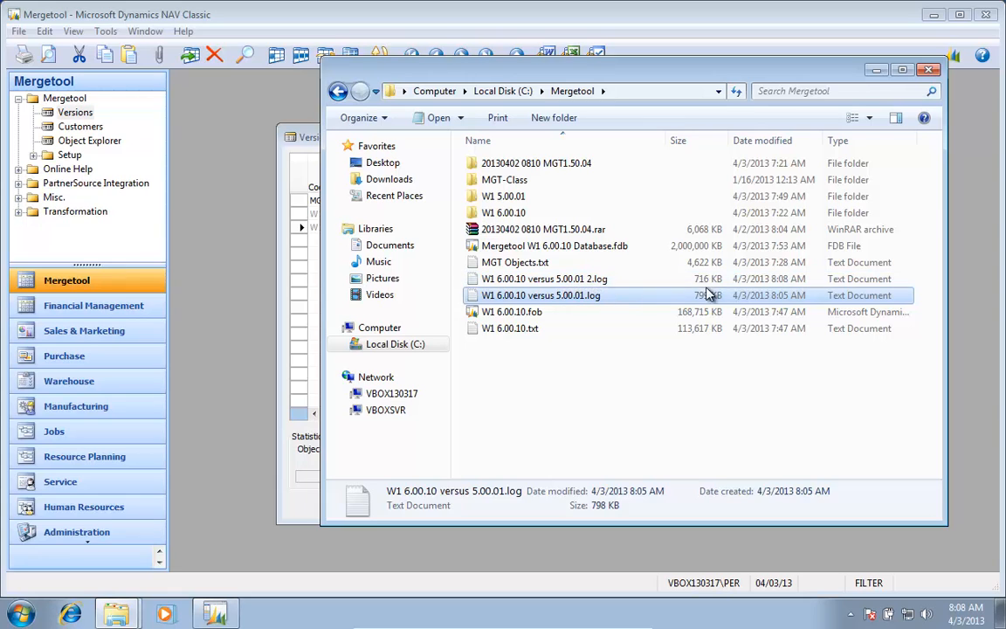
Step: Open "W1 6.00.10 versus 5.00.01 2.log", read through the logged object changes, and close the log
double_click(493, 278)
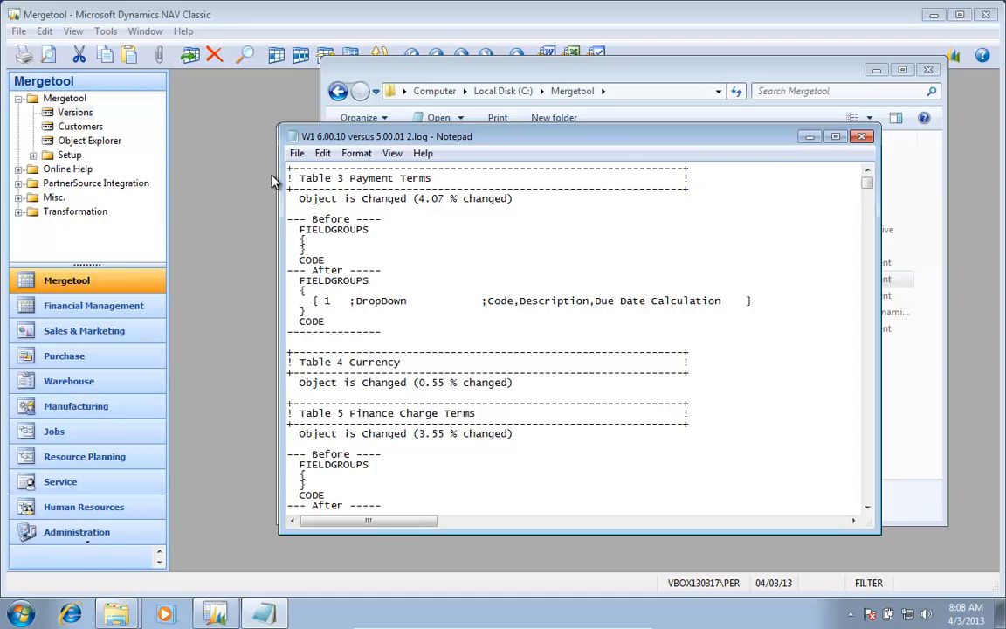
scroll(424, 413, "down", 8)
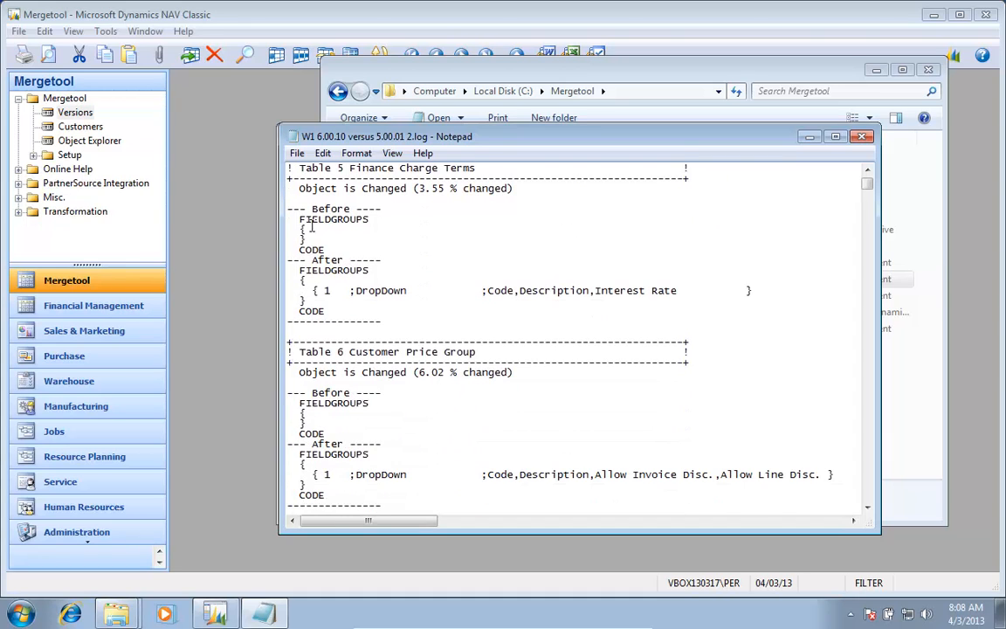
scroll(347, 318, "down", 8)
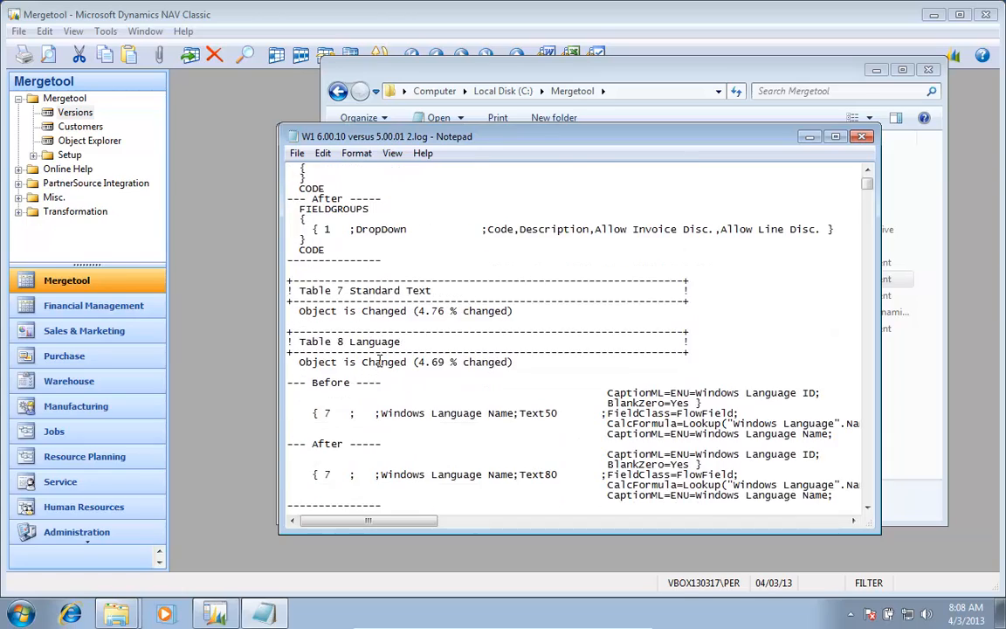
scroll(381, 358, "down", 9)
scroll(385, 353, "down", 8)
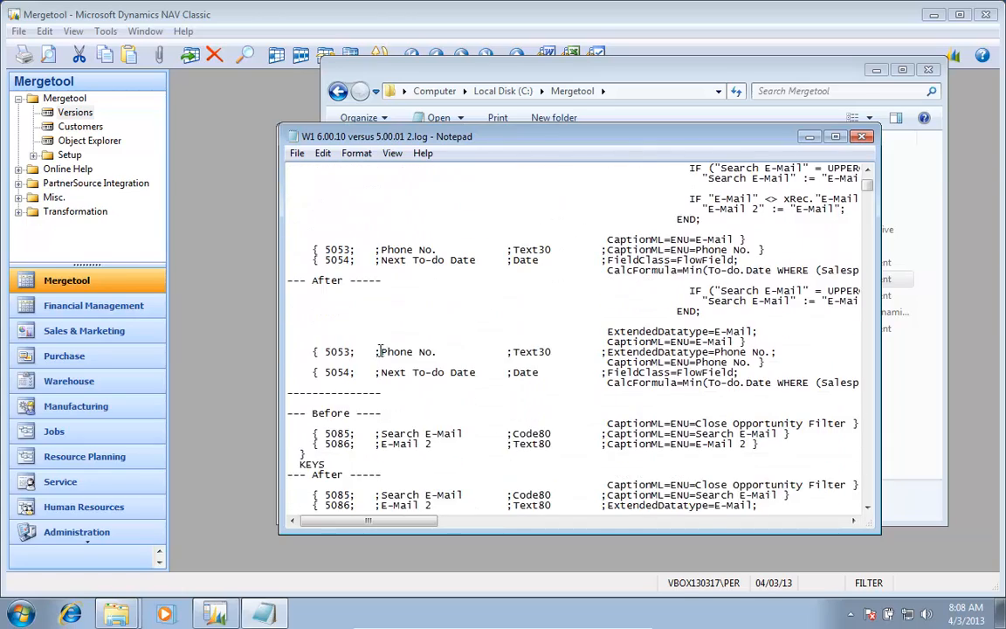
scroll(378, 351, "down", 10)
scroll(377, 353, "up", 20)
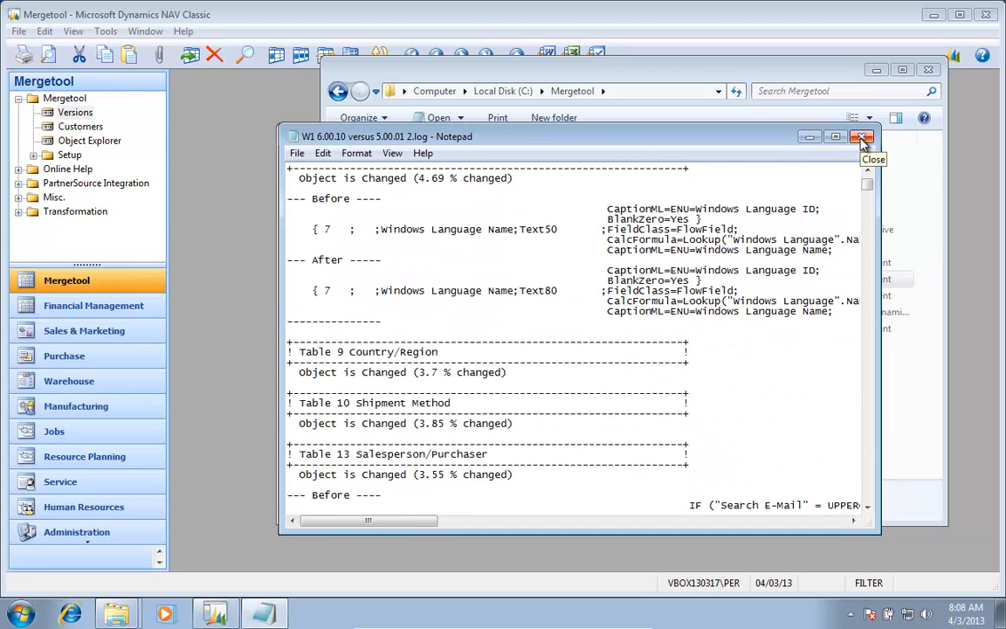
left_click(863, 138)
left_click(291, 559)
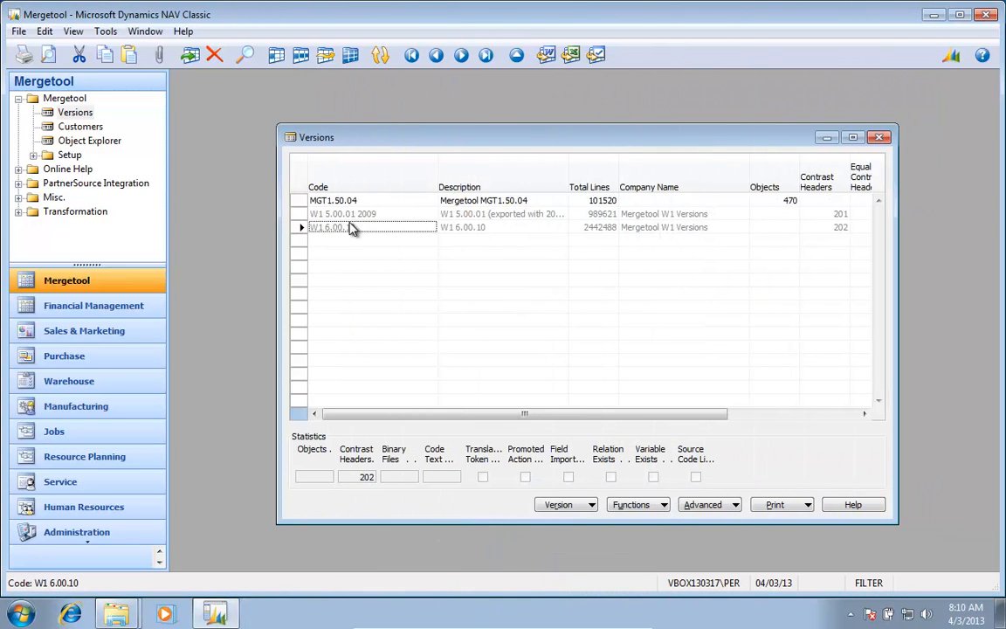
Step: Bring up the C:\Mergetool\W1 5.00.01\Lanham SE folder and extract "SE0.55.06 in W15.00.01 database.rar" into it
left_click(116, 614)
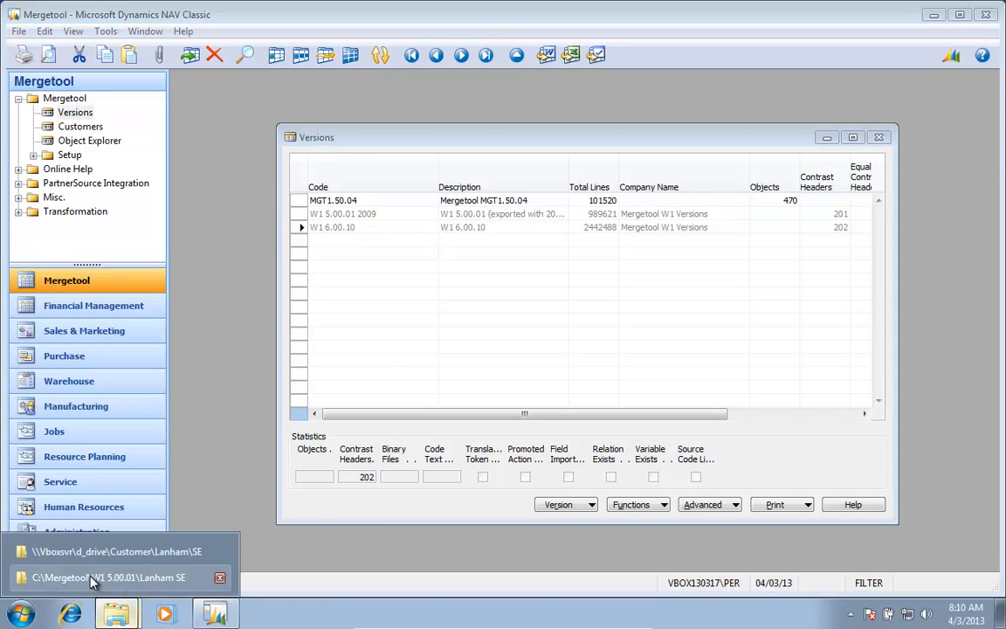
left_click(113, 580)
left_click(505, 202)
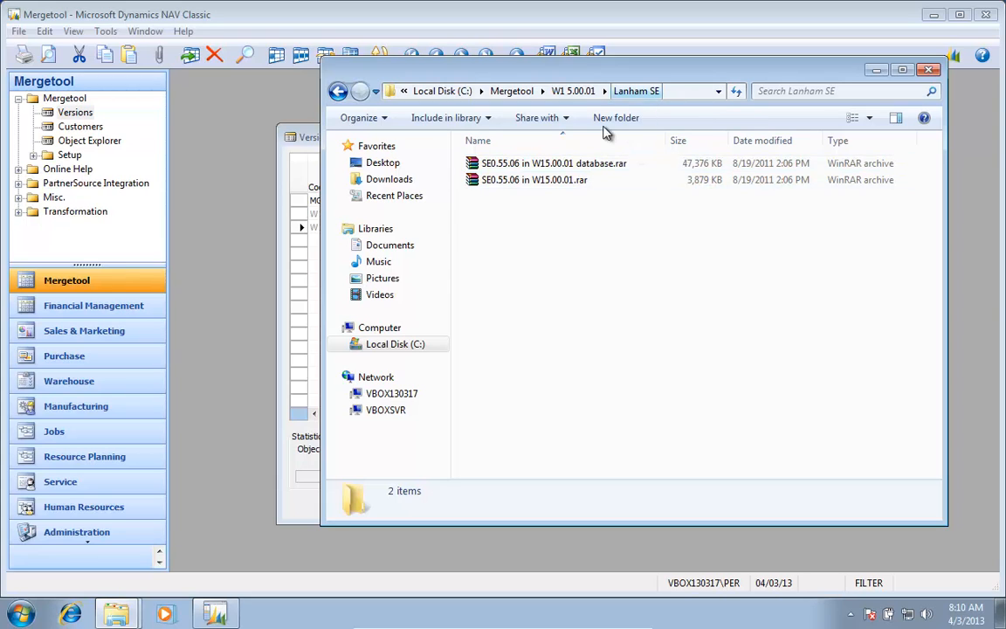
left_click(550, 167)
right_click(551, 168)
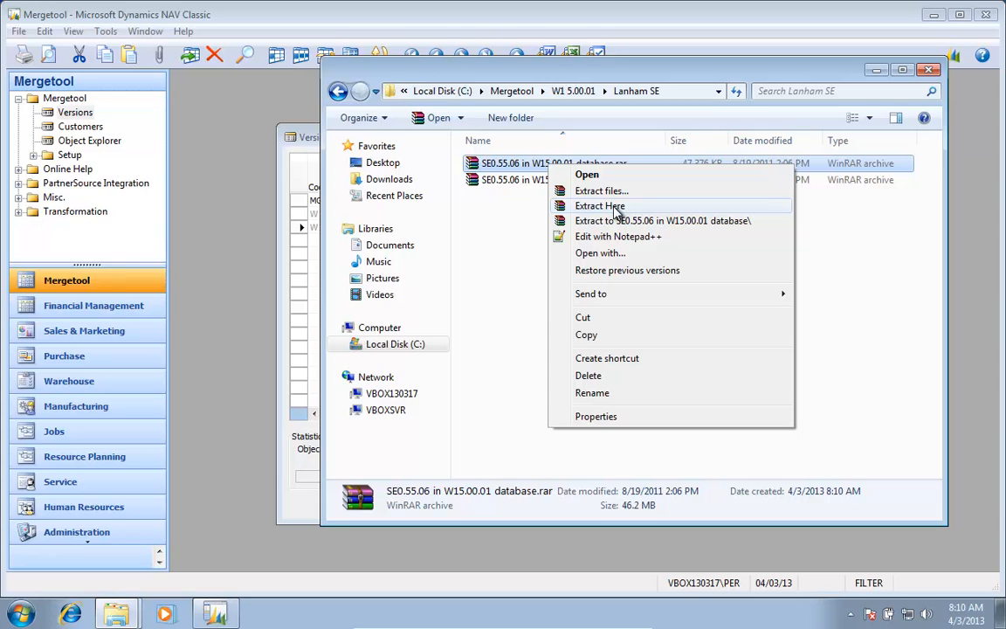
left_click(600, 206)
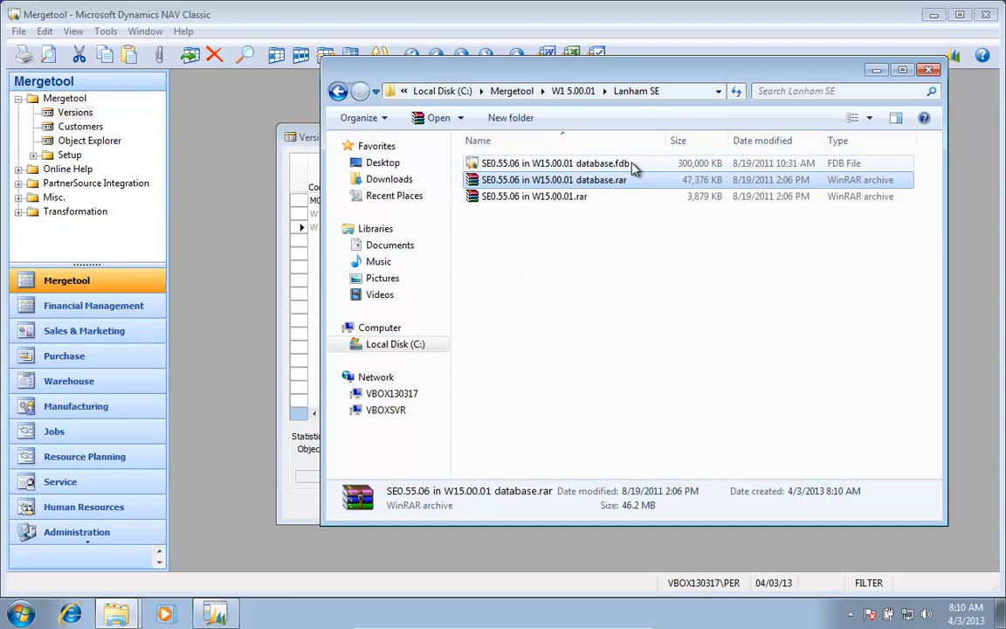
Step: Return to Microsoft Dynamics NAV Classic and close the current Mergetool database
left_click(217, 145)
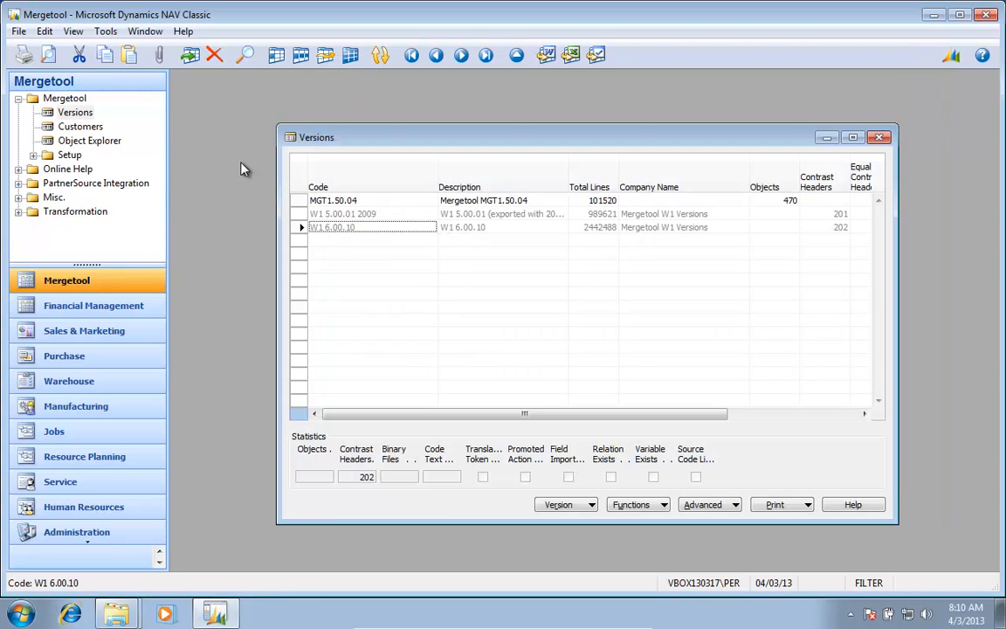
left_click(17, 31)
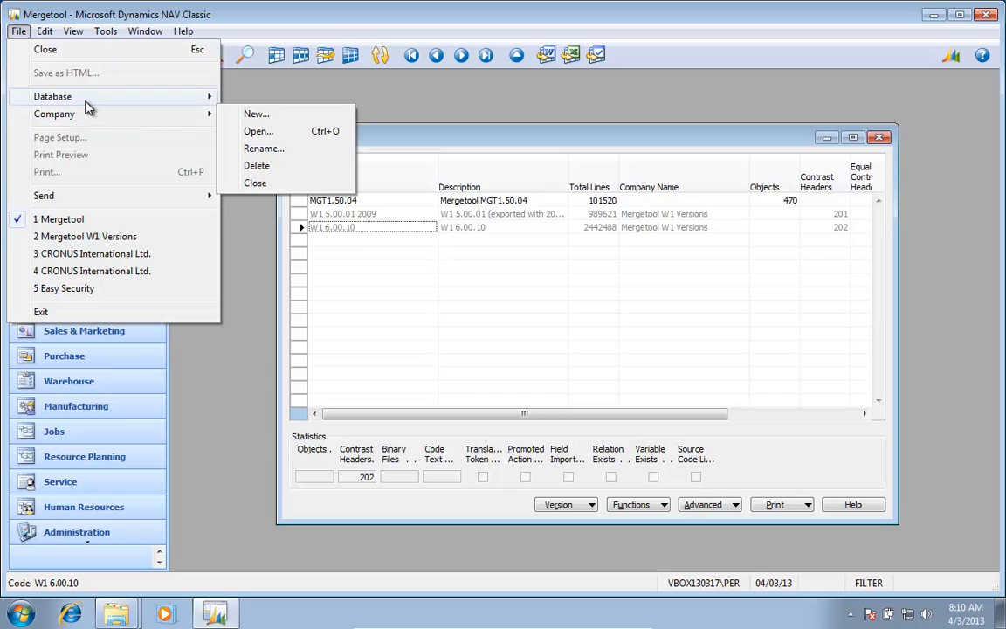
mouse_move(117, 102)
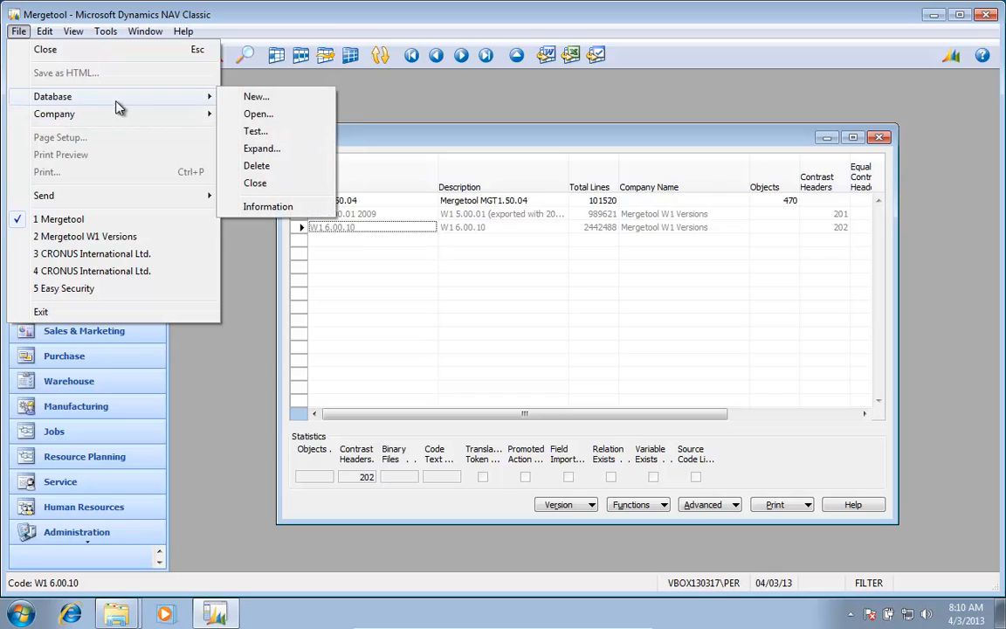
left_click(260, 183)
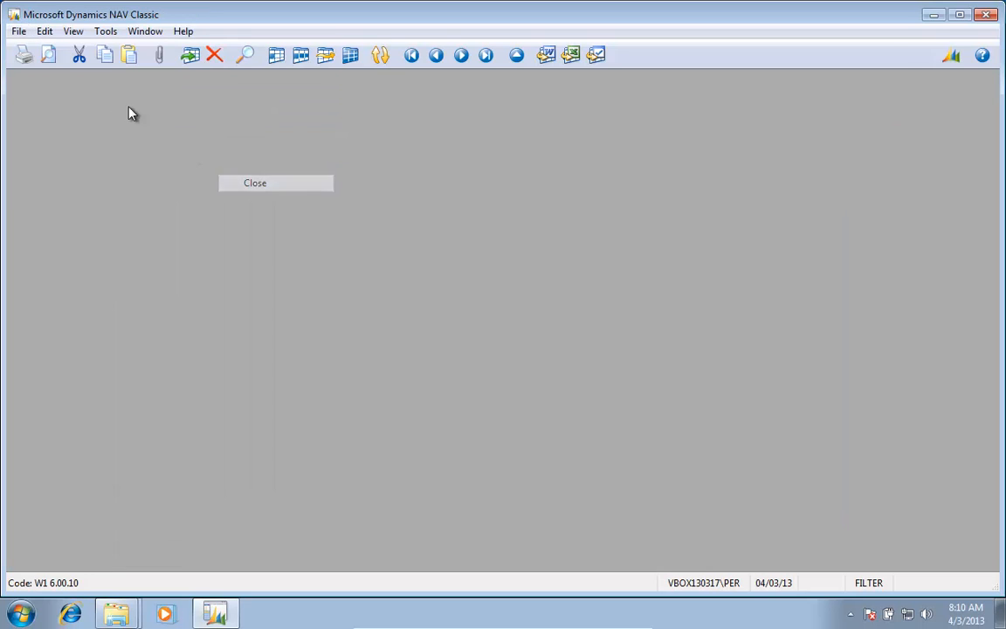
Step: Choose "SE0.55.06 in W15.00.01 database.fdb" from the W1 5.00.01\Lanham SE folder as the database to open
left_click(19, 32)
mouse_move(67, 99)
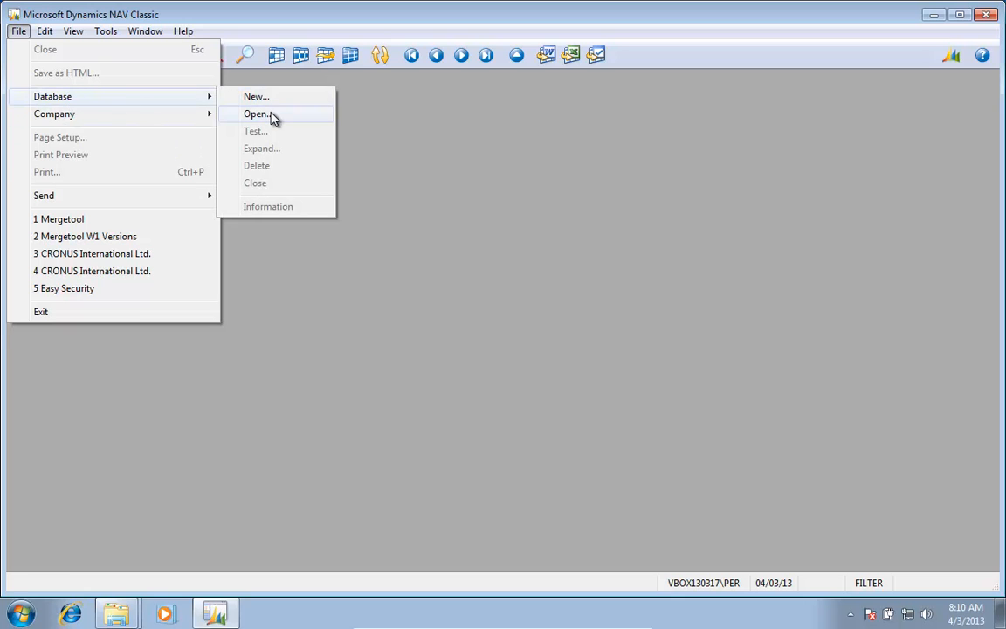
left_click(267, 115)
left_click(542, 326)
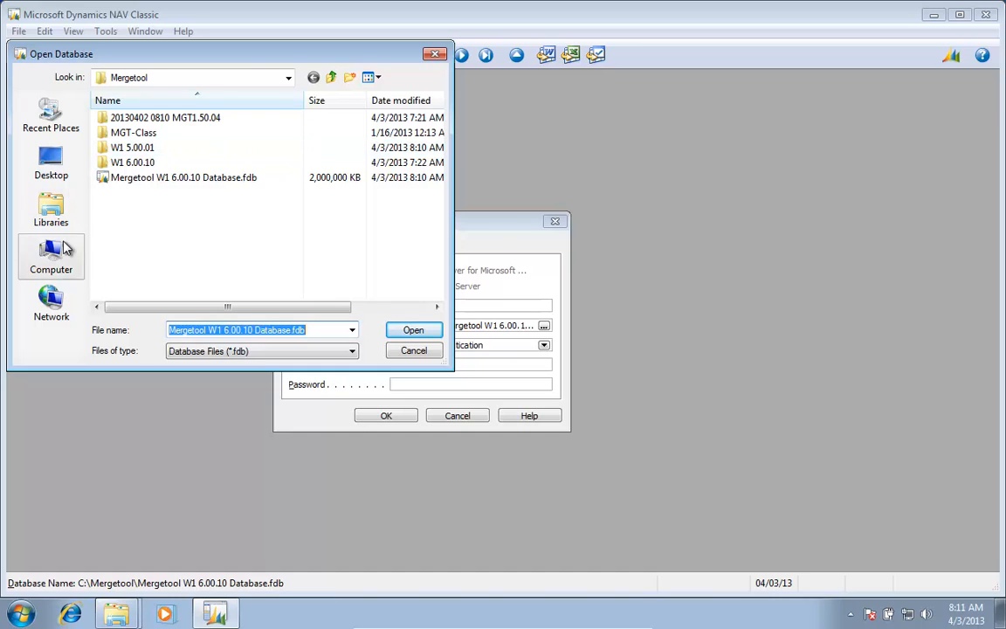
double_click(144, 149)
double_click(131, 117)
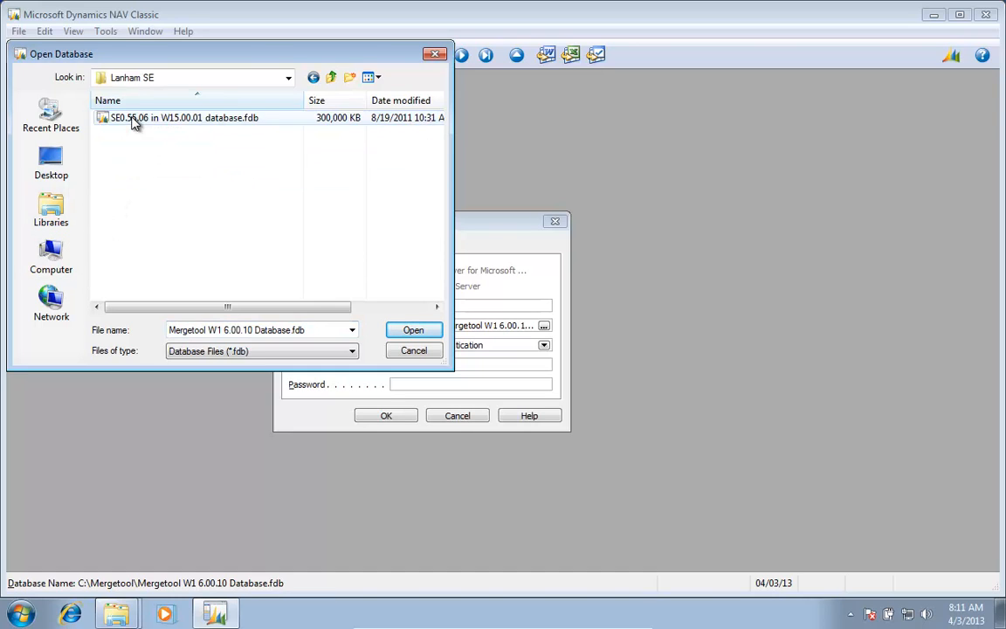
left_click(162, 118)
left_click(415, 330)
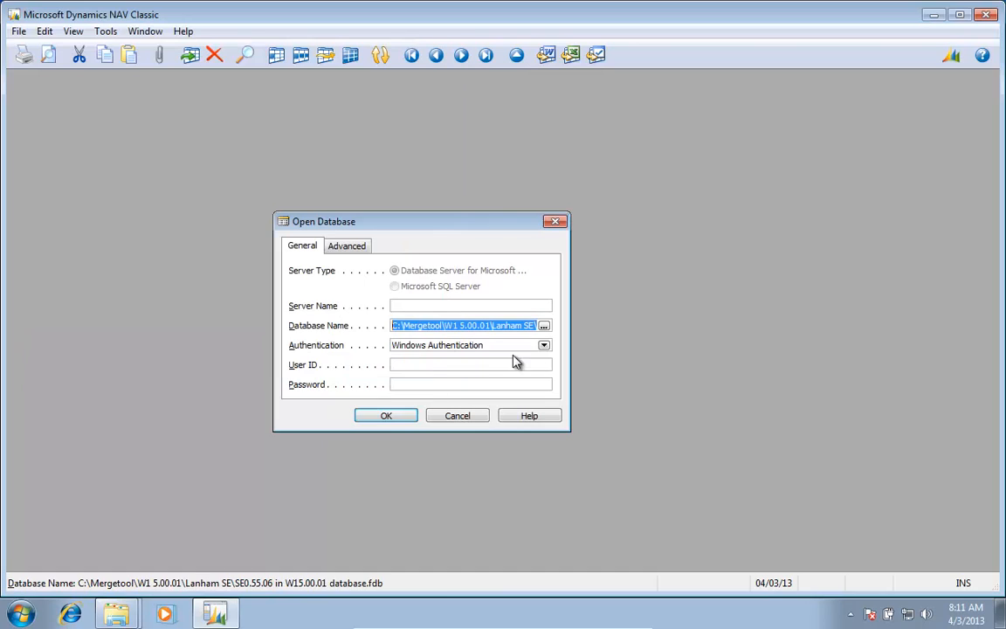
Step: Try to open the chosen SE0.55.06 database with Windows Authentication, accepting its conversion to this program version
left_click(388, 415)
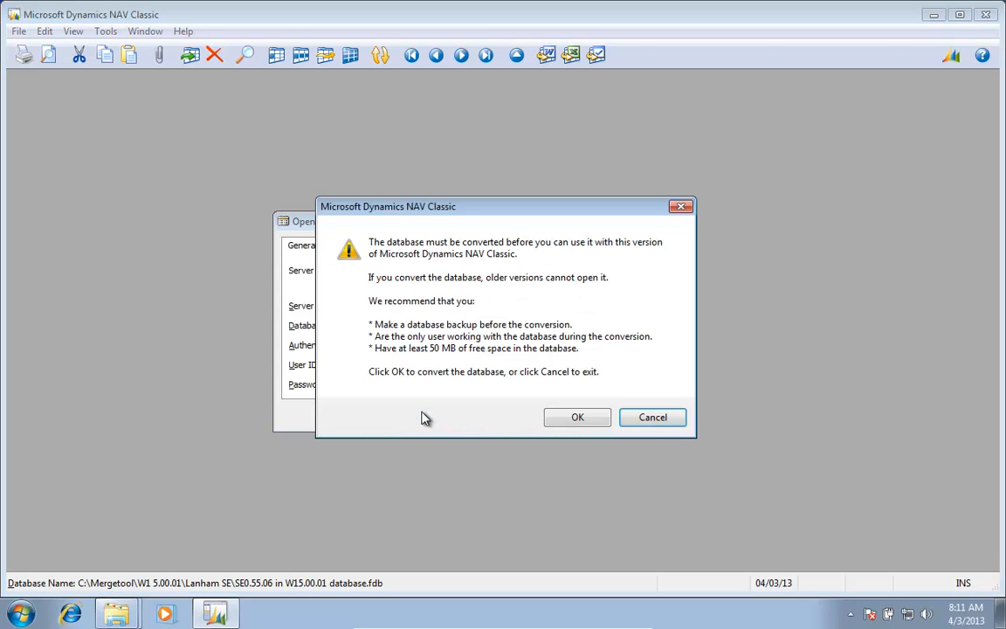
left_click(573, 421)
left_click(545, 365)
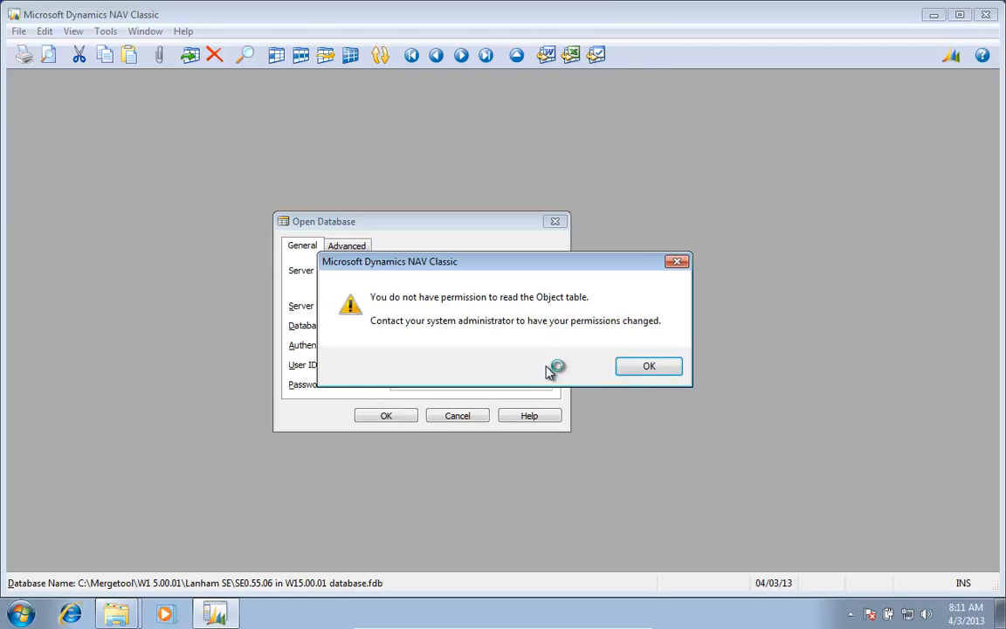
left_click(653, 367)
Step: Bring up the Open Database dialog again, and extract "SE0.55.06 in W15.00.01.rar" into the Lanham SE folder
key("alt+f")
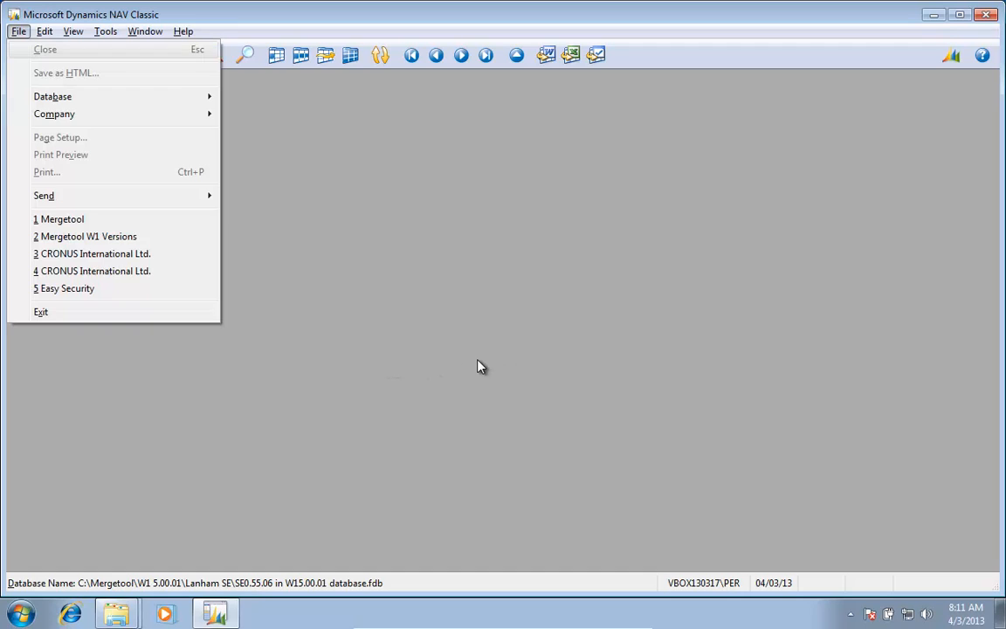
key("d")
key("o")
key("alt+Tab")
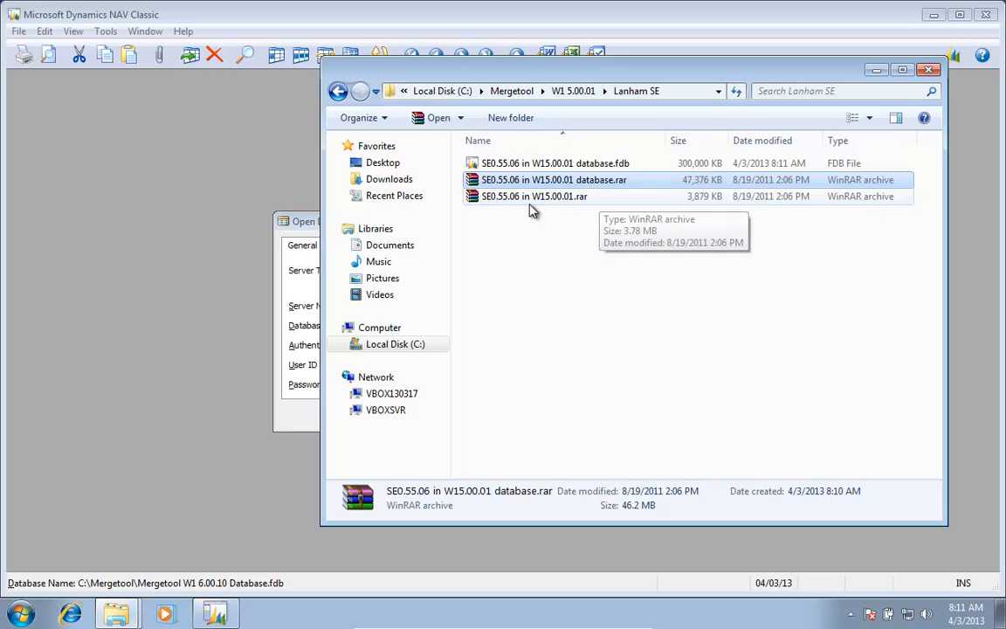
right_click(503, 185)
right_click(495, 197)
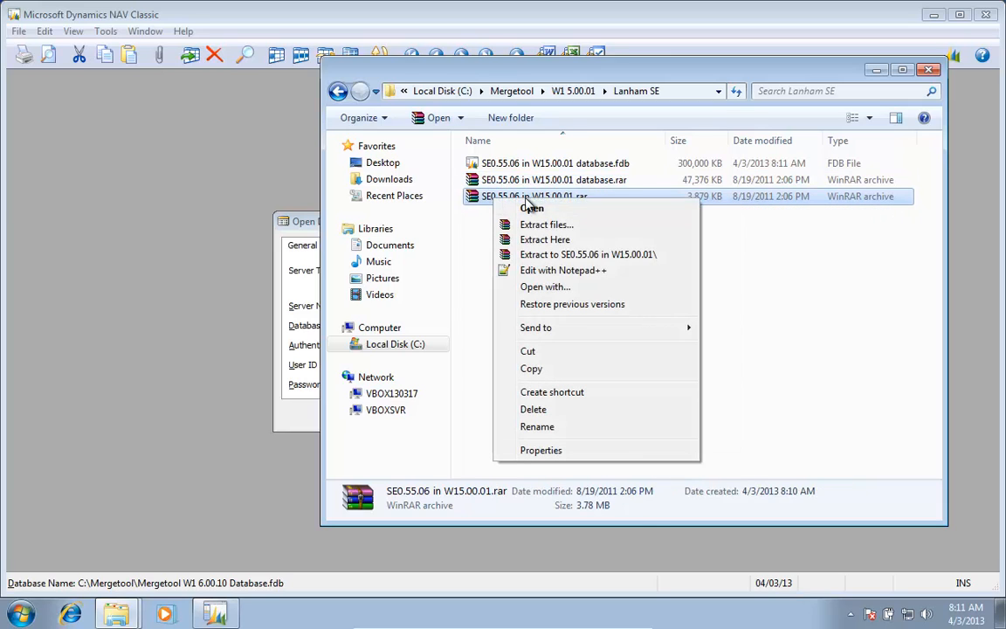
left_click(560, 244)
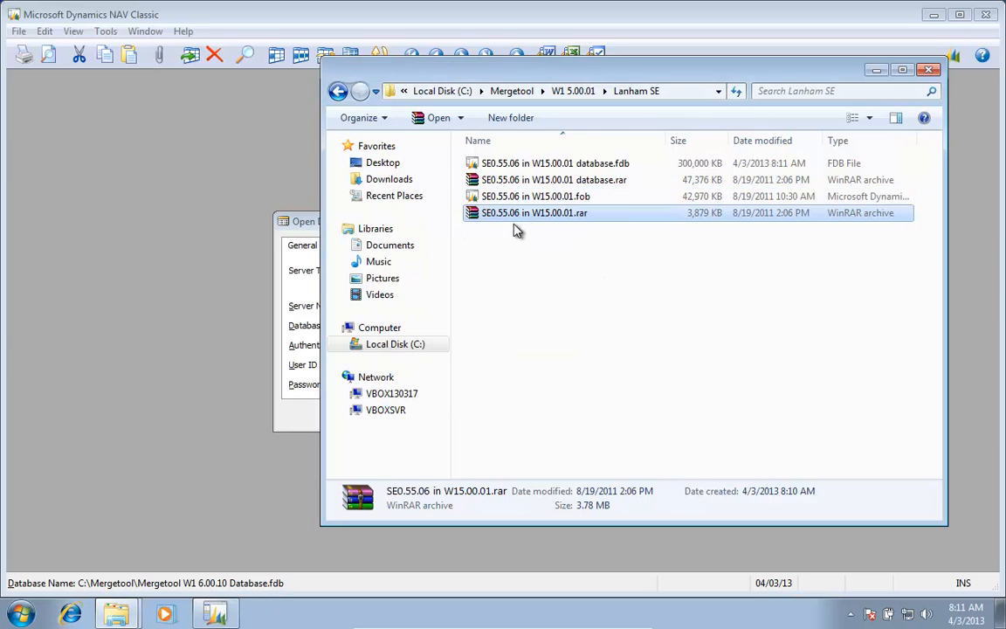
left_click(529, 199)
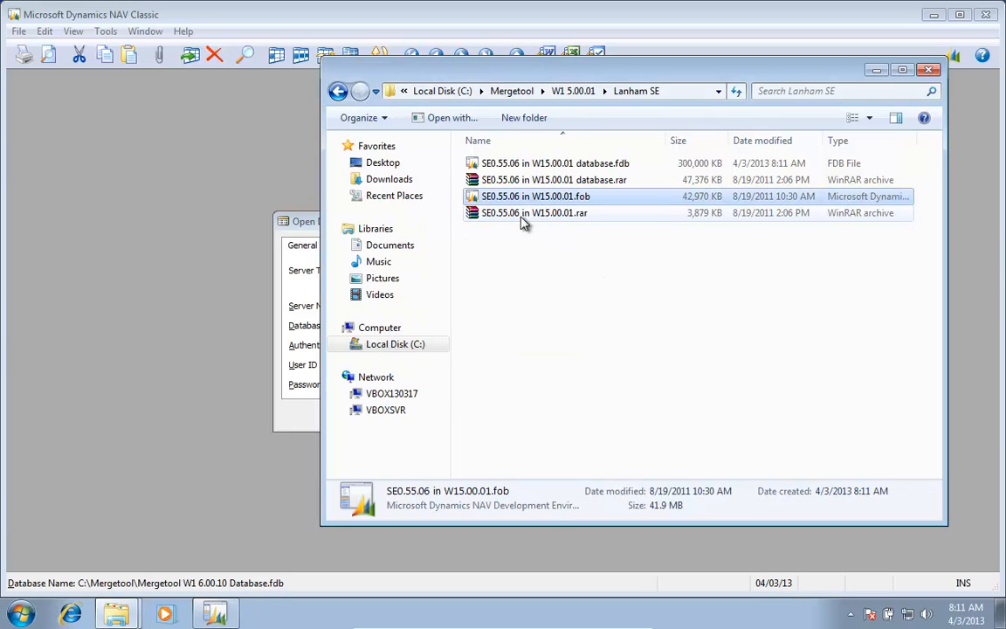
Step: Copy "W1 5.00.01 database.fdb" from the W1 5.00.01 folder into its Lanham SE subfolder
key("BackSpace")
left_click(529, 217)
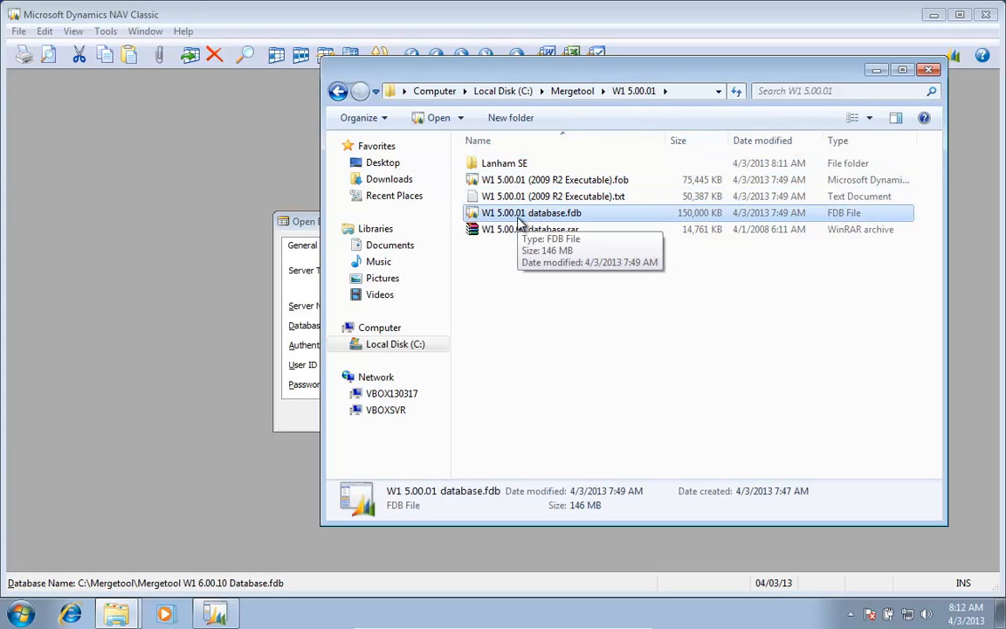
left_click(511, 165)
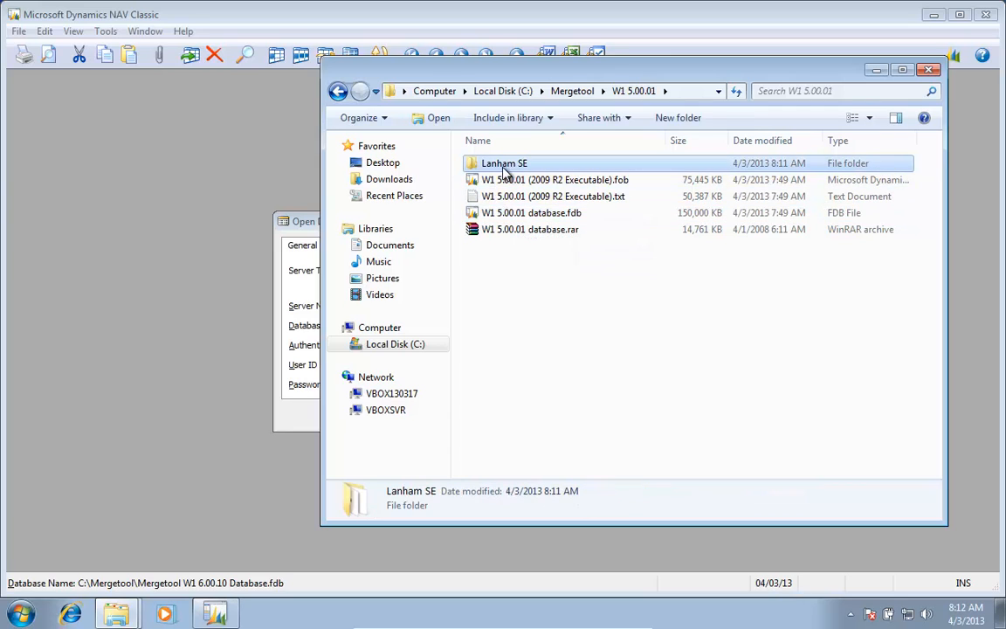
double_click(505, 166)
key("ctrl+v")
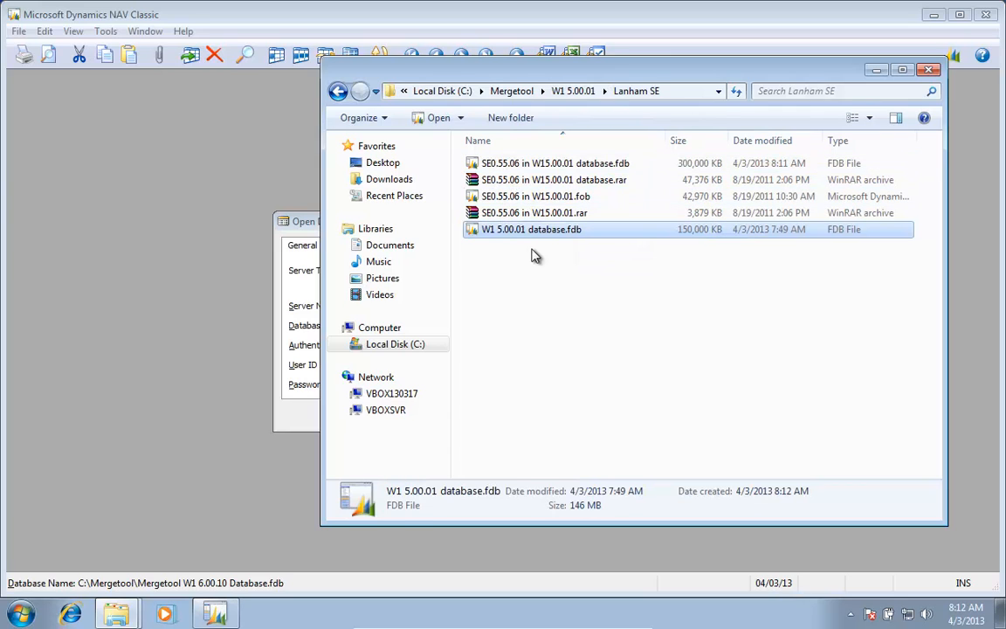
Step: Open the copied "W1 5.00.01 database.fdb" from the Lanham SE folder in Dynamics NAV with Windows Authentication
left_click(258, 234)
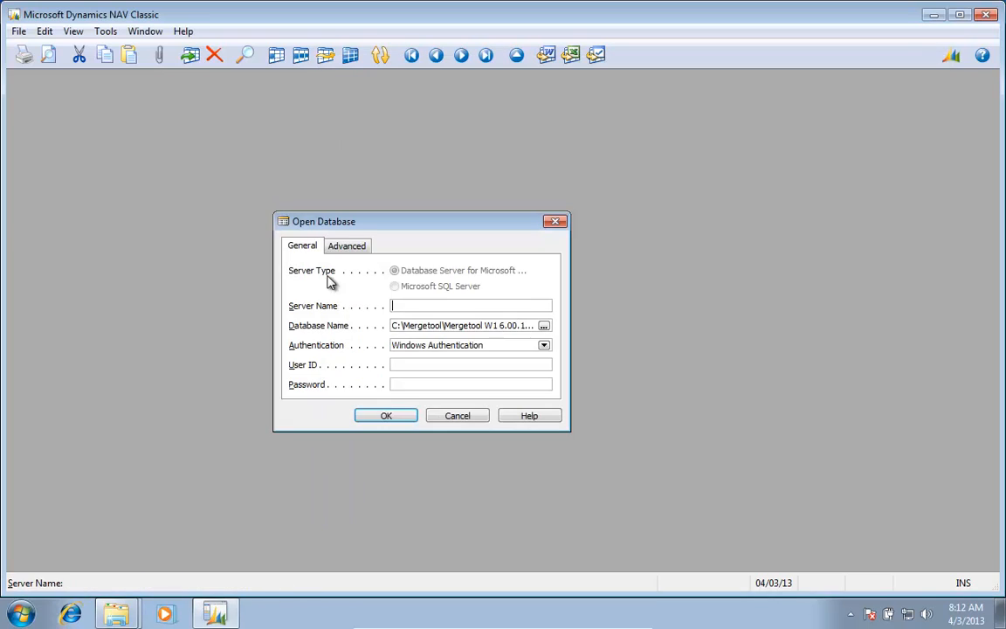
left_click(544, 325)
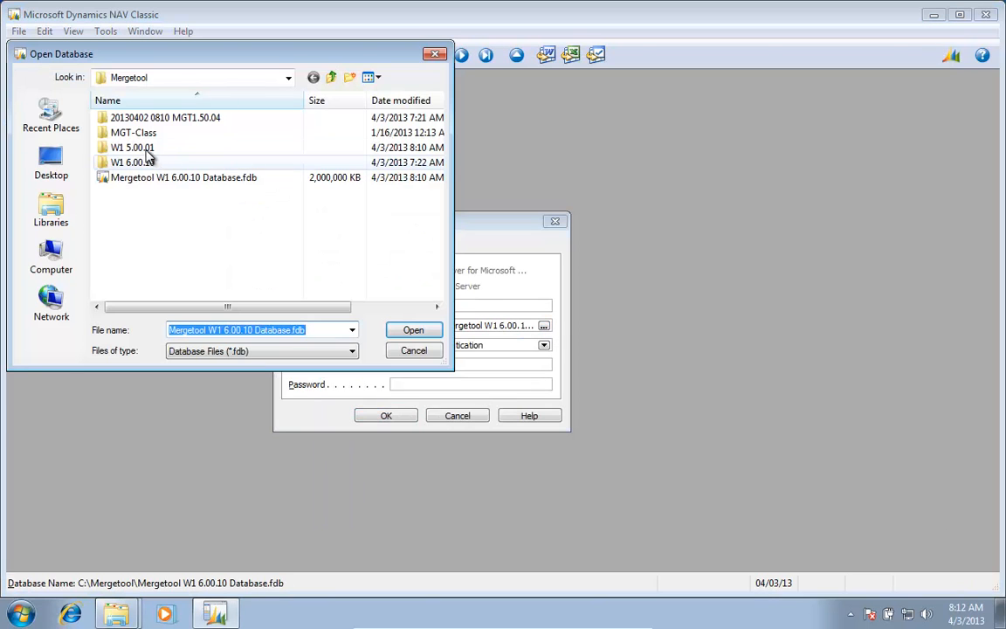
double_click(135, 147)
double_click(133, 120)
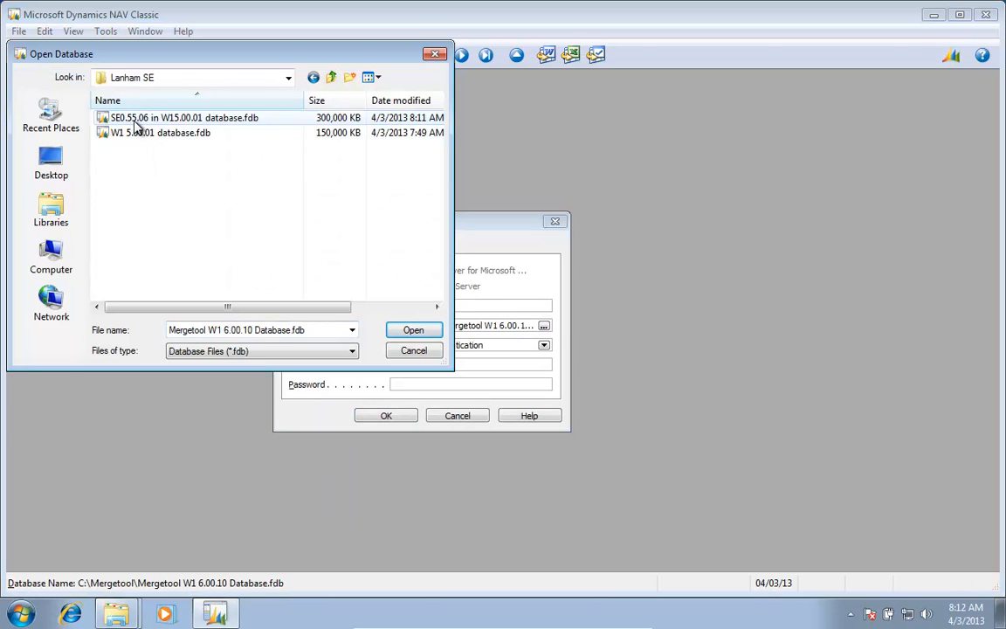
left_click(147, 135)
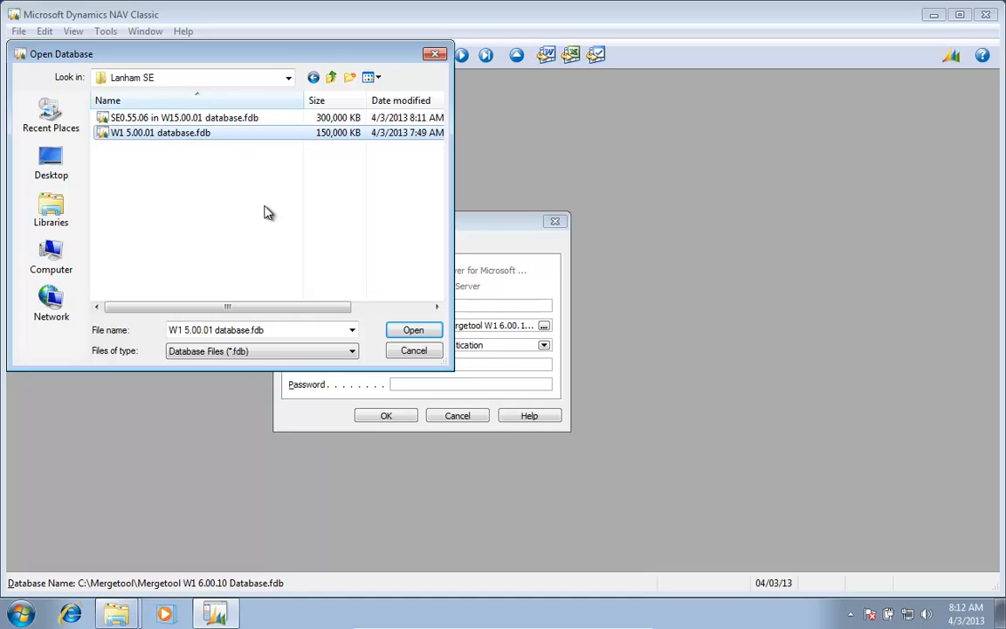
key("Return")
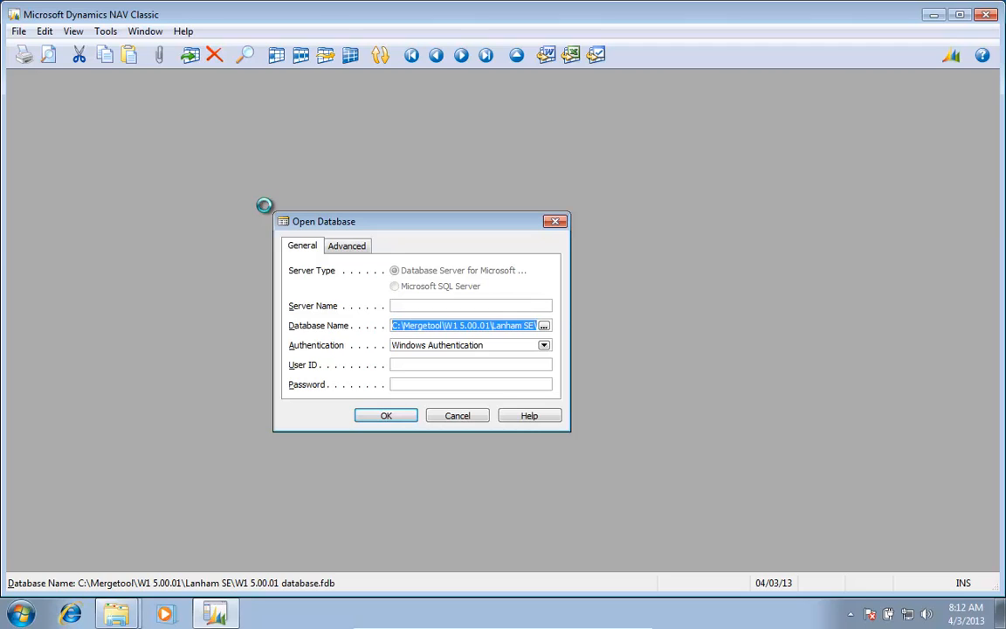
key("Return")
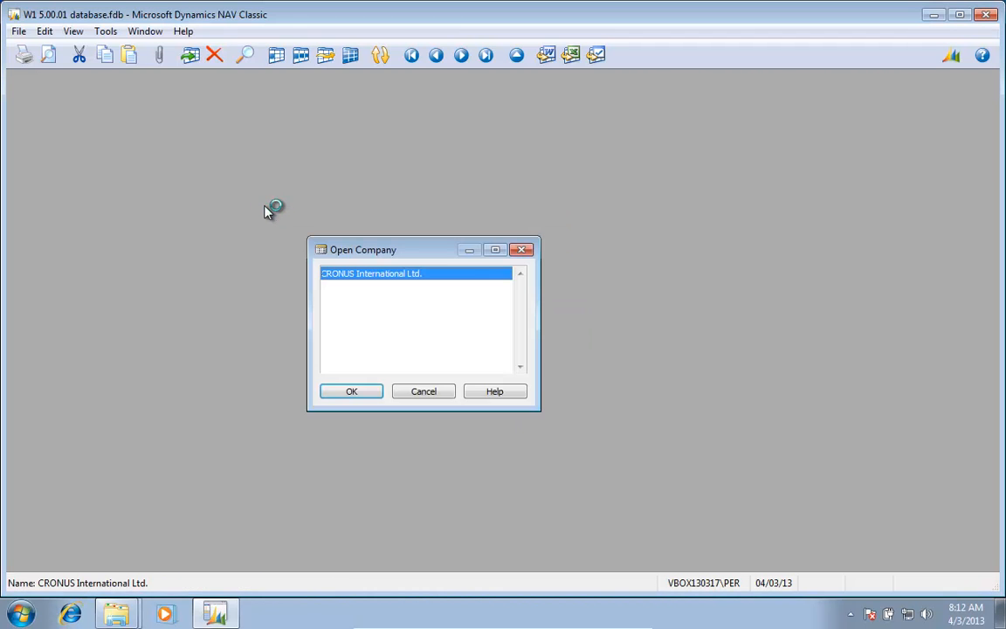
Step: Open the company CRONUS International Ltd. and bring up the Object Designer
key("Return")
key("Return")
key("shift+F12")
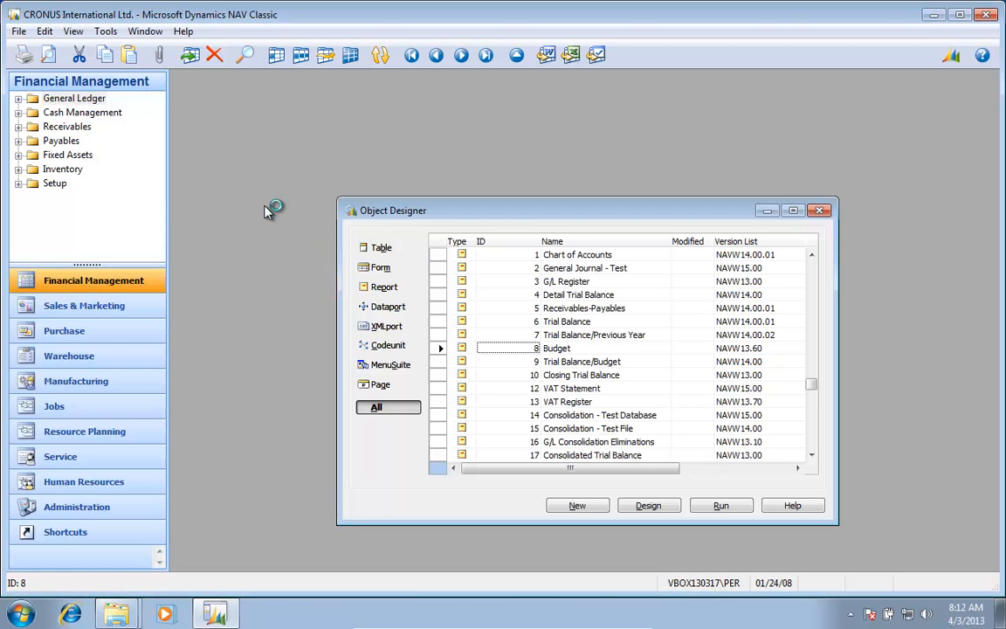
Step: Import the objects from "SE0.55.06 in W15.00.01.fob" in the Lanham SE folder into the database
key("alt+f")
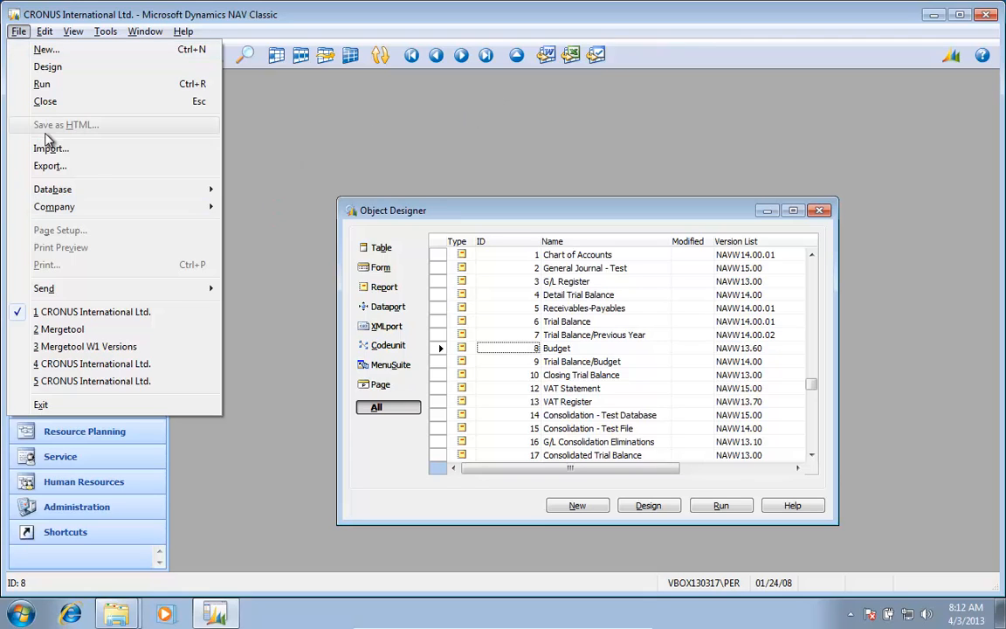
left_click(22, 148)
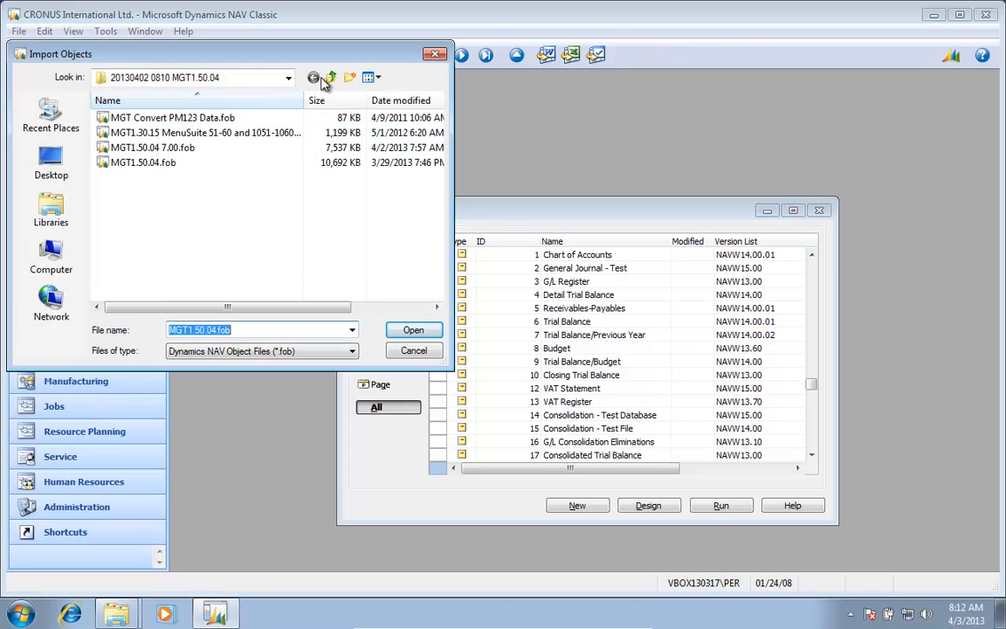
left_click(288, 77)
left_click(150, 164)
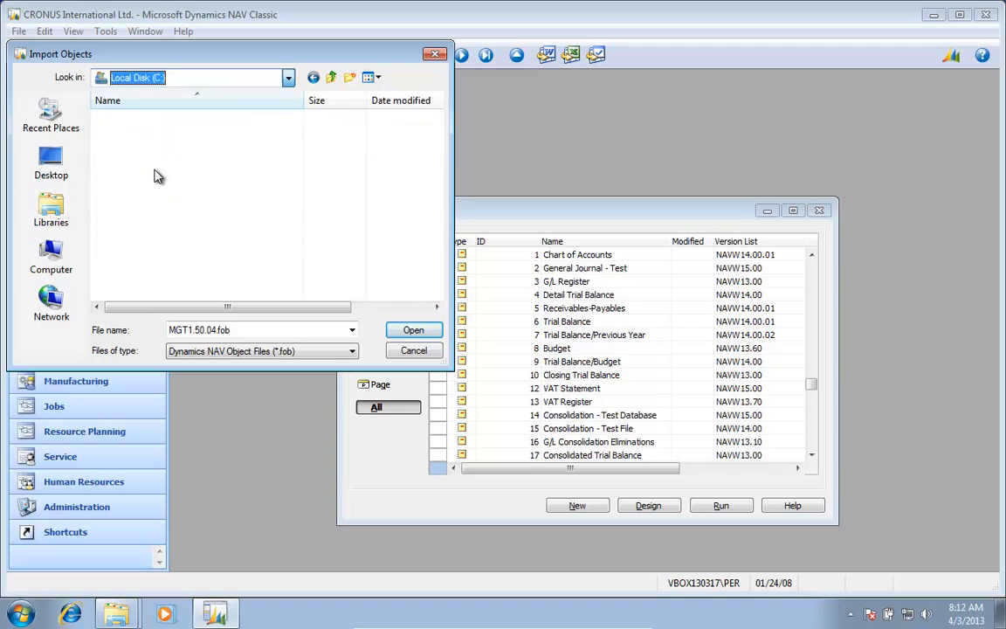
double_click(127, 138)
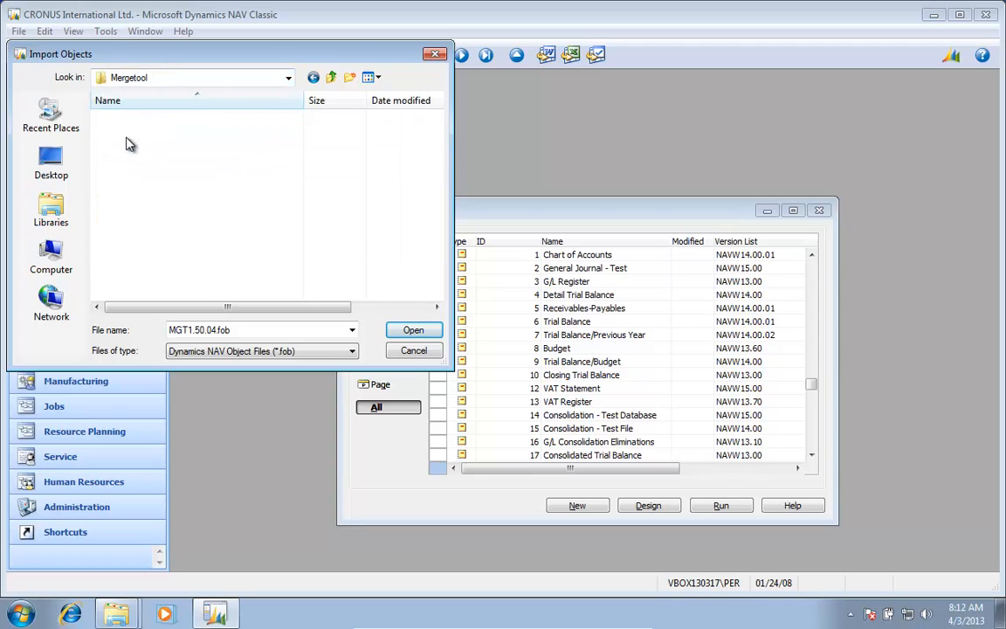
double_click(128, 147)
double_click(128, 120)
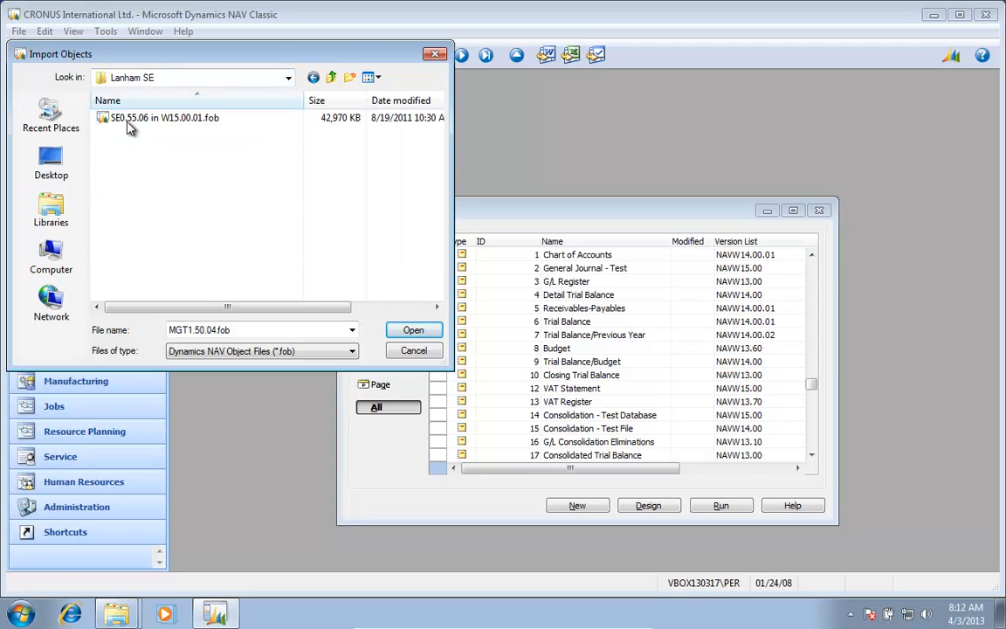
left_click(128, 127)
left_click(413, 330)
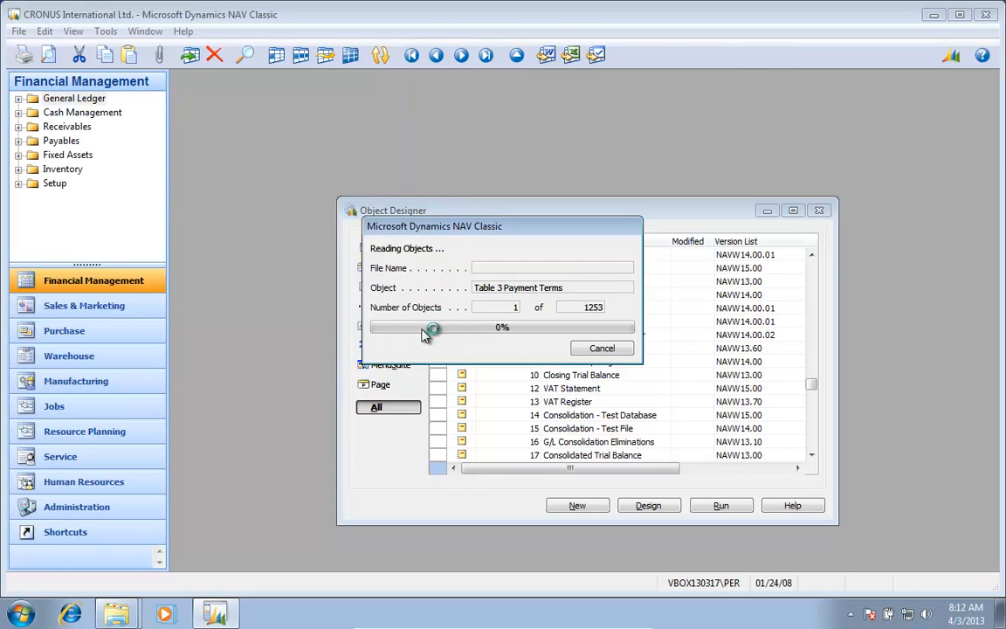
left_click(495, 373)
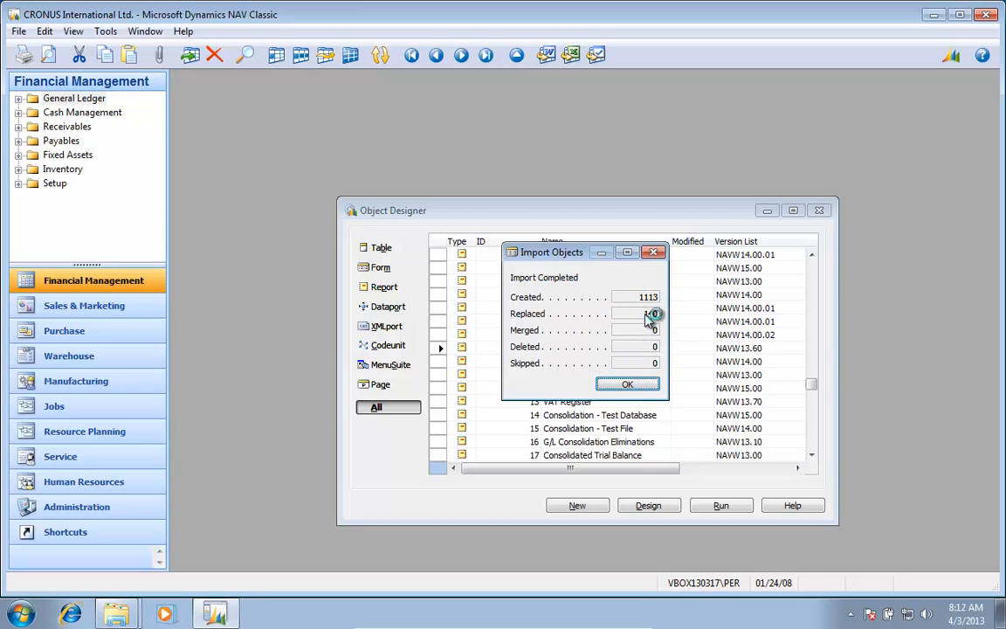
left_click(625, 386)
Step: Filter the object list on Version List *SE0*
key("Tab")
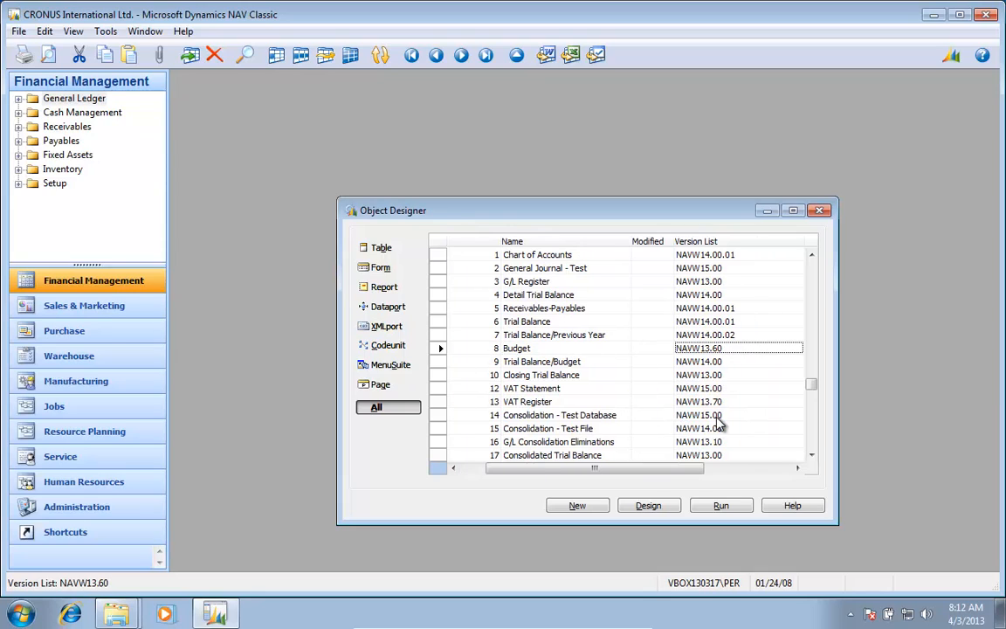
key("F7")
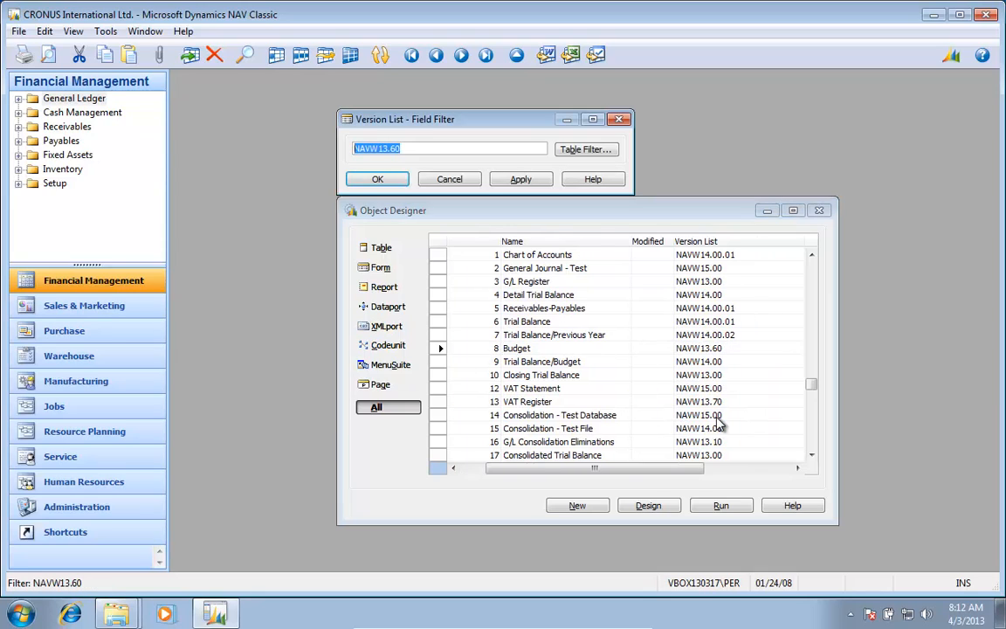
type("*ES1")
key("BackSpace")
type("0*")
key("Return")
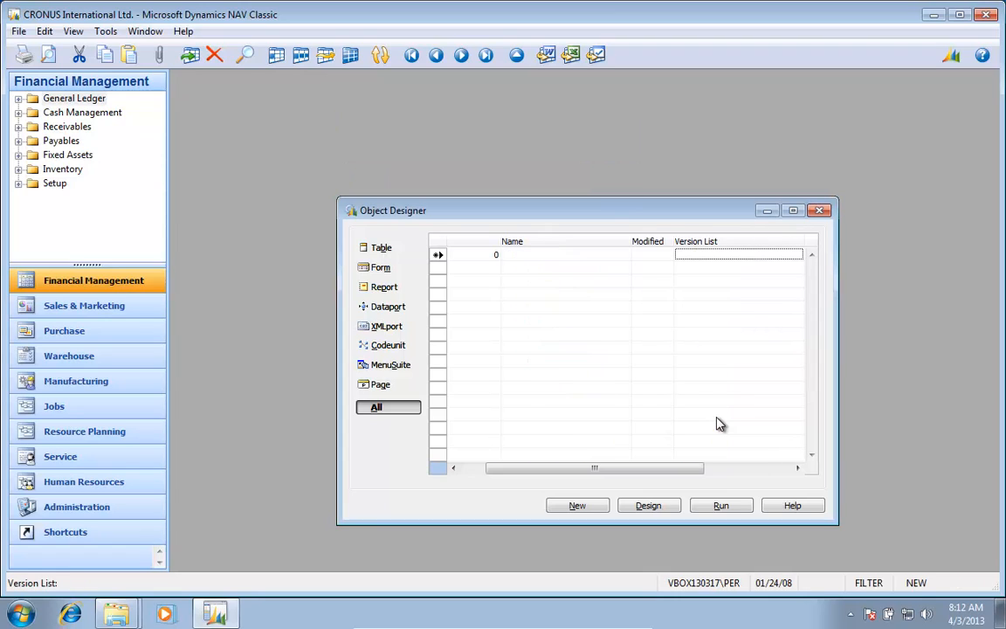
key("ctrl+F7")
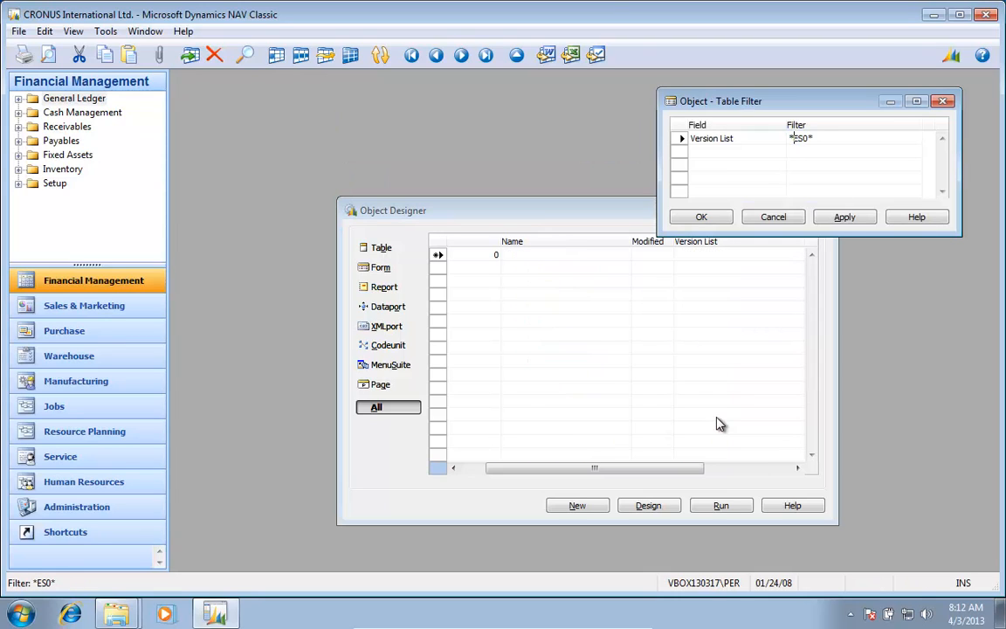
type("D")
type("0")
key("Return")
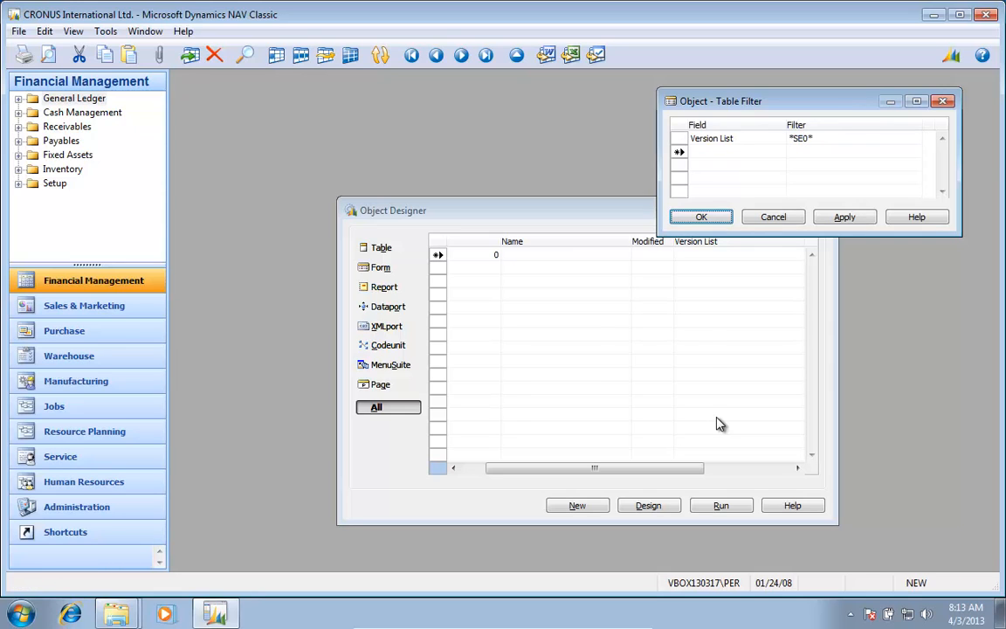
key("ctrl+Return")
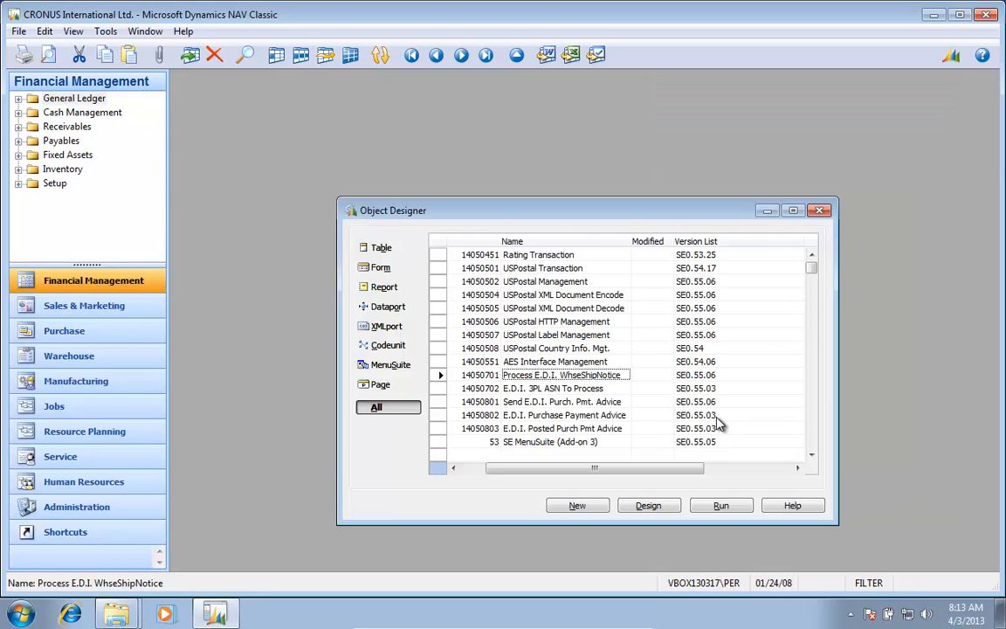
Step: Go back to the first object and clear the *SE0* filter on Version List
key("ctrl+shift+F7")
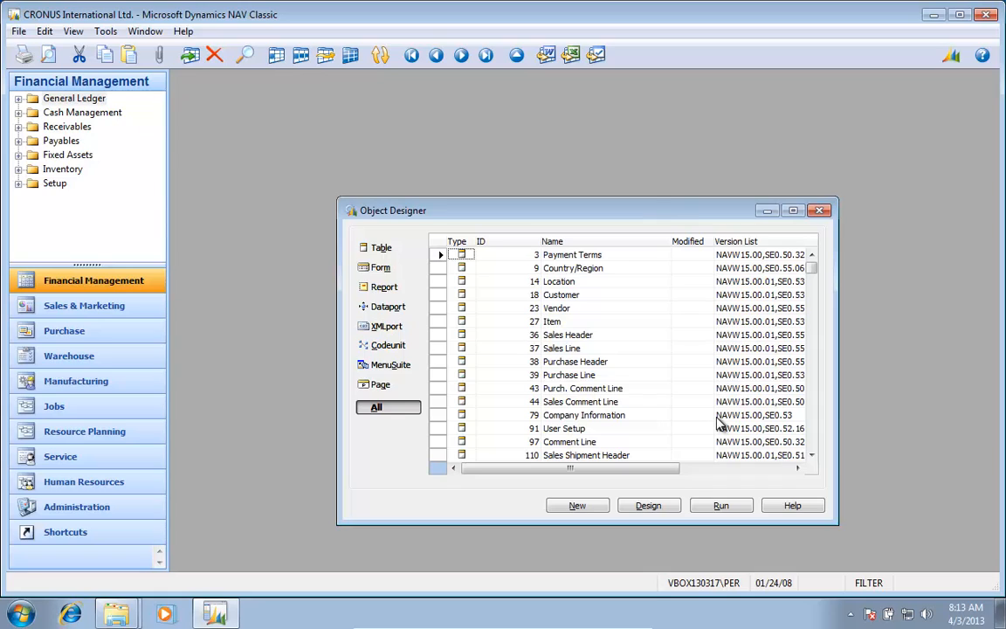
key("F7")
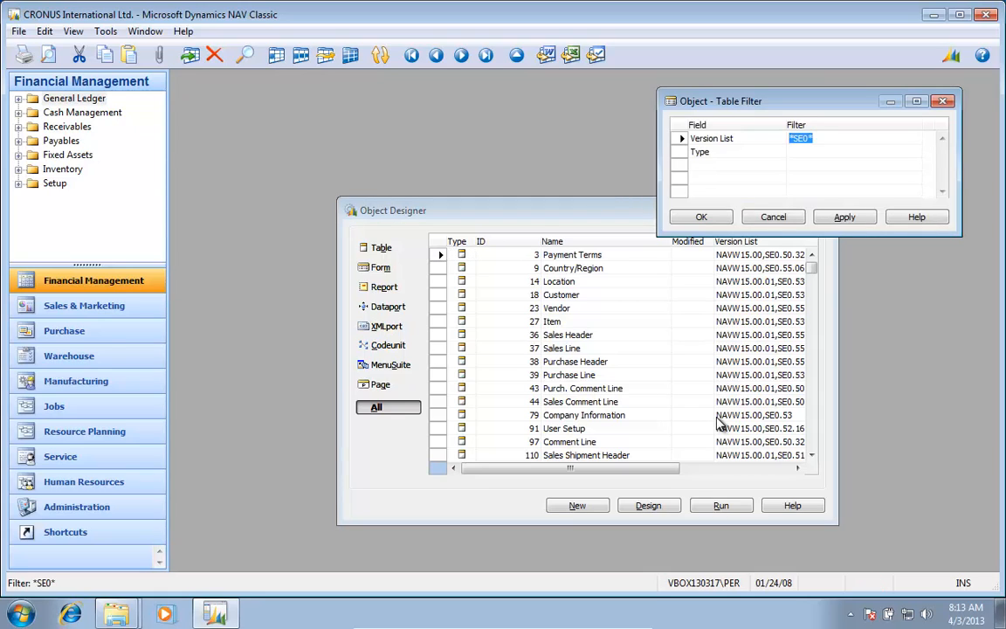
key("Delete")
key("Return")
key("Return")
Step: Export all objects to the Lanham SE folder as "SE0.55.06 in W15.00.01 All Objects" in the .fob object format
key("ctrl+a")
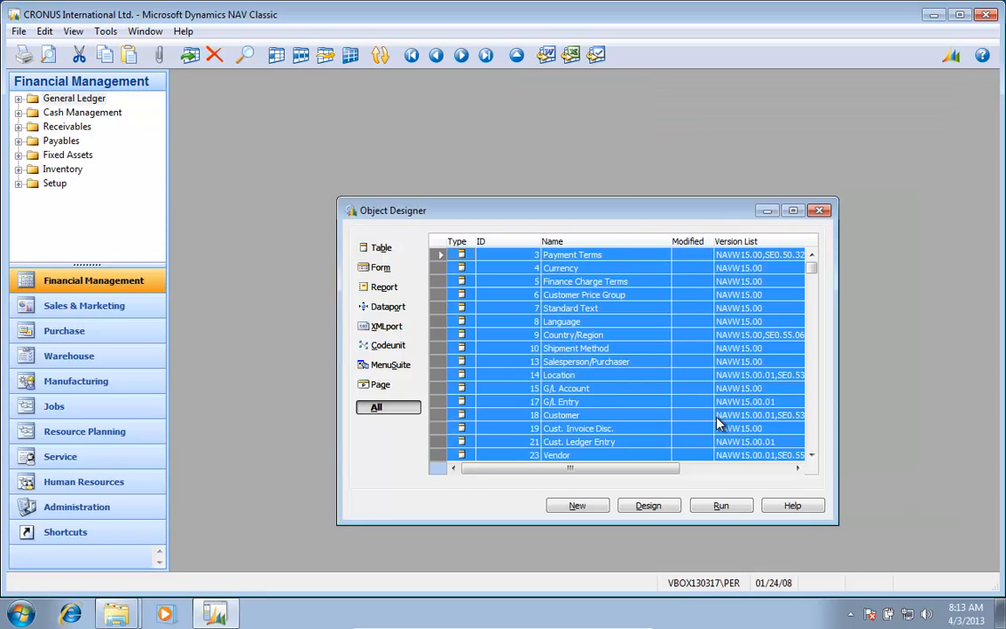
key("alt+f")
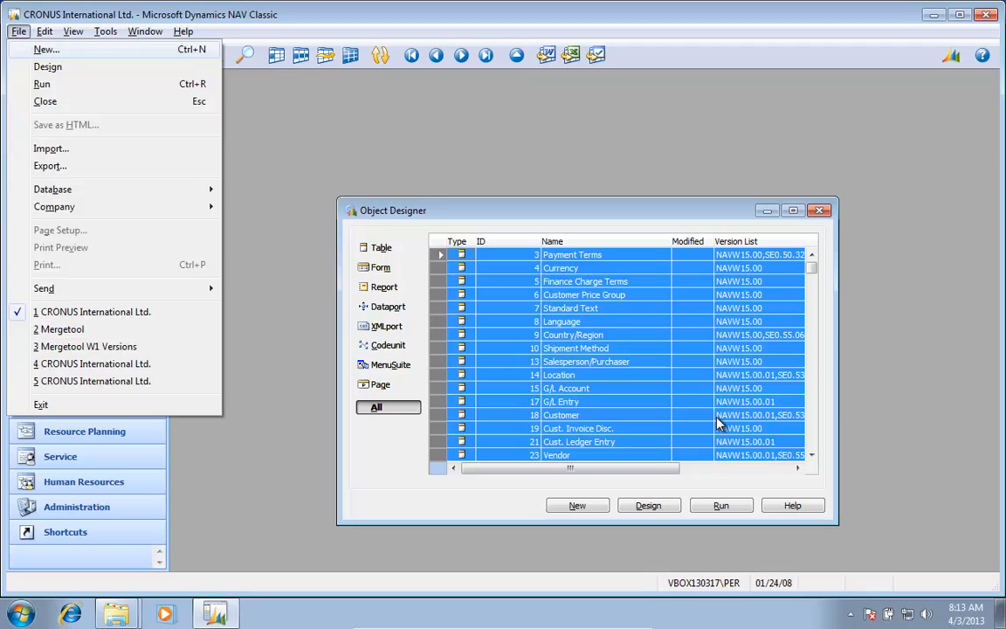
key("t")
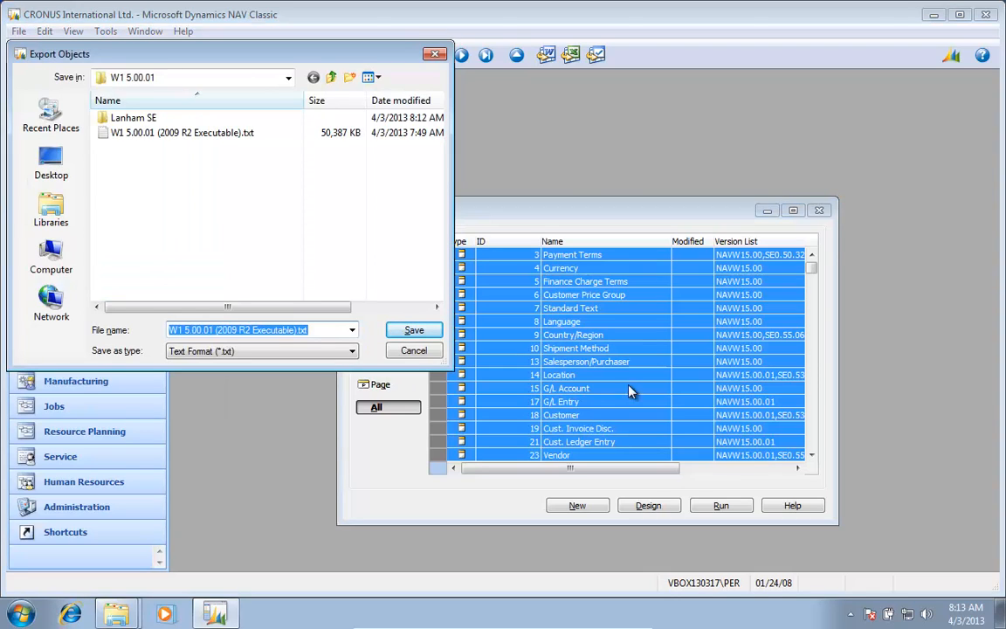
double_click(131, 117)
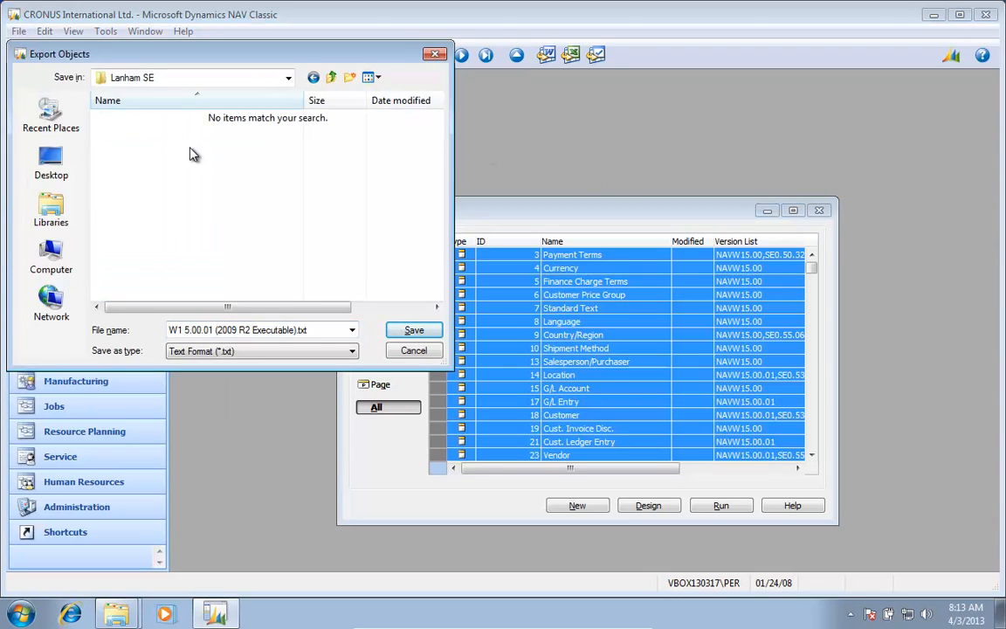
key("alt+n")
type("s")
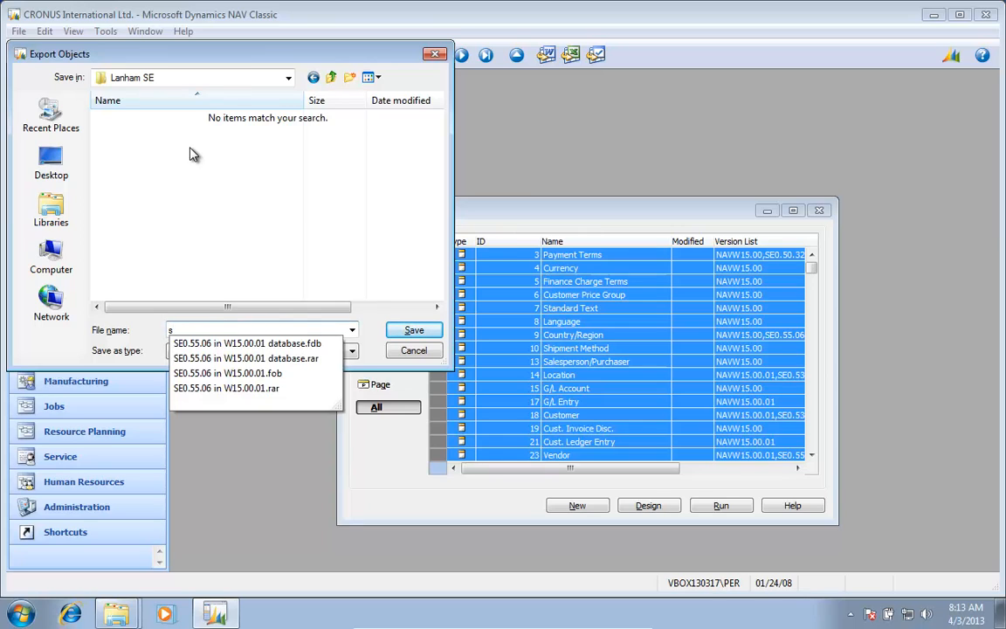
key("Down")
key("Down")
key("Down")
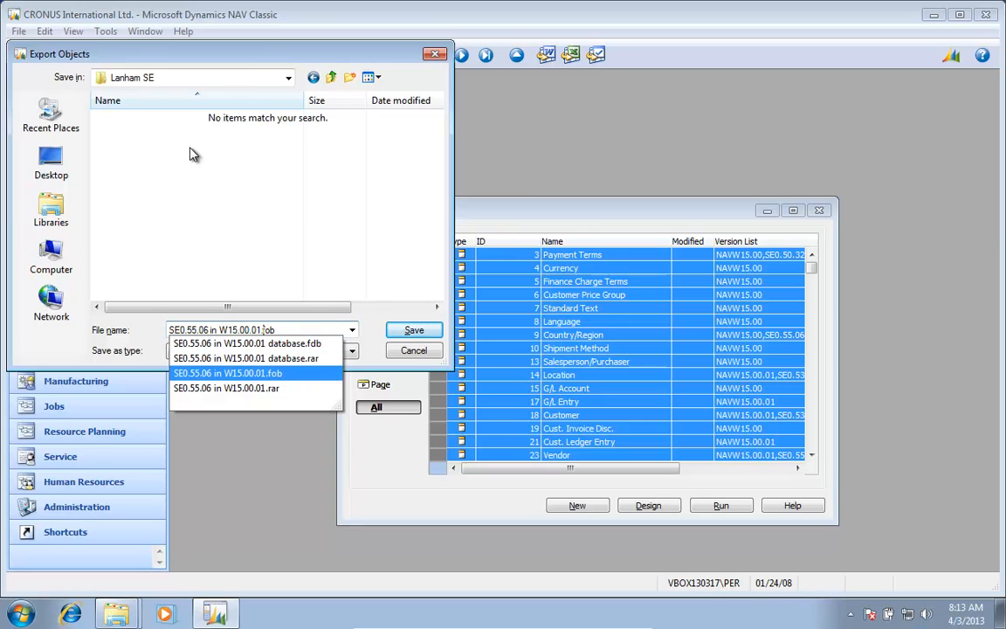
type("All O")
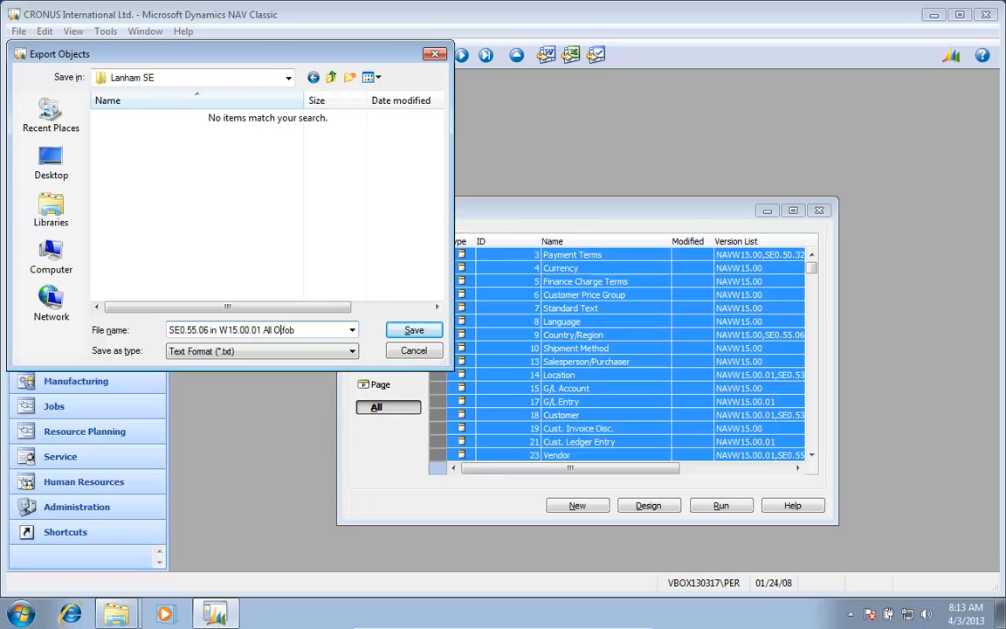
type("bjects")
key("Tab")
key("Down")
key("Up")
key("Return")
key("Return")
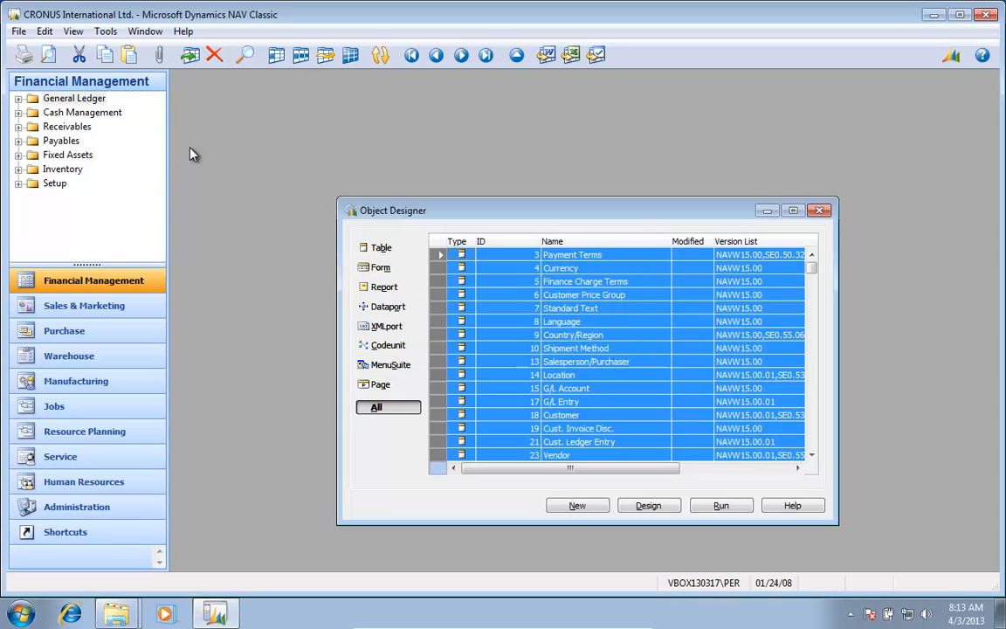
Step: Export the same selection of all objects in text format as "SE0.55.06 in W15.00.01 All Objects.txt" in the Lanham SE folder
key("alt+f")
key("e")
key("Tab")
key("Down")
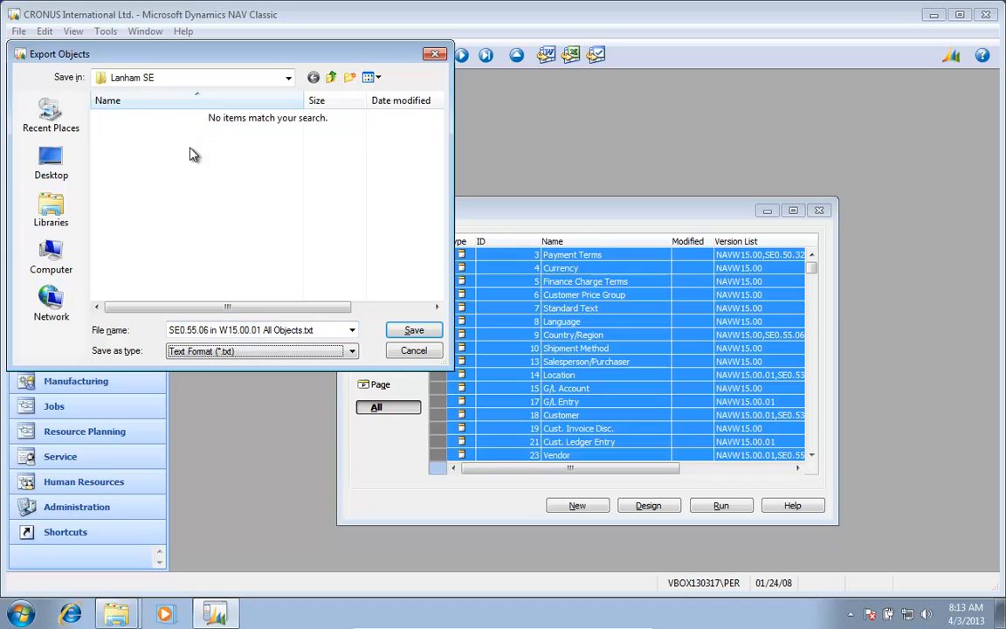
key("Return")
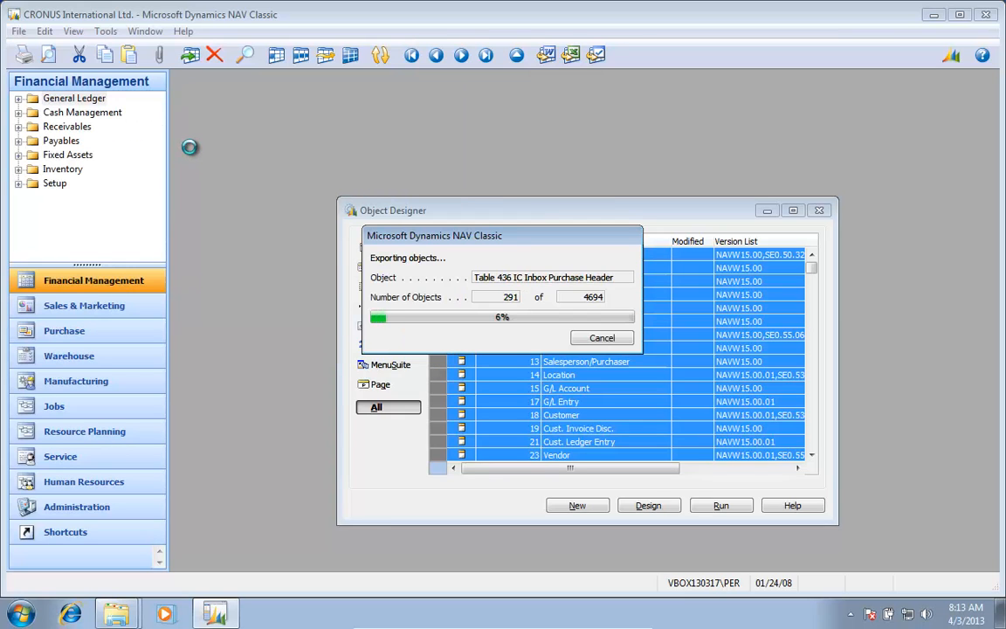
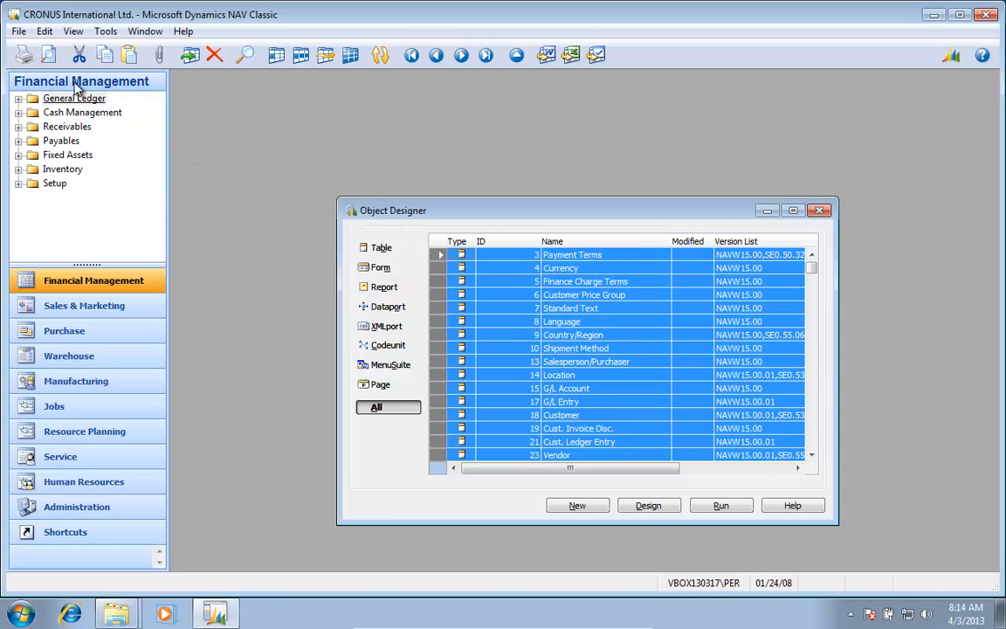
Step: Close the current database and open the recently used Mergetool company
left_click(19, 31)
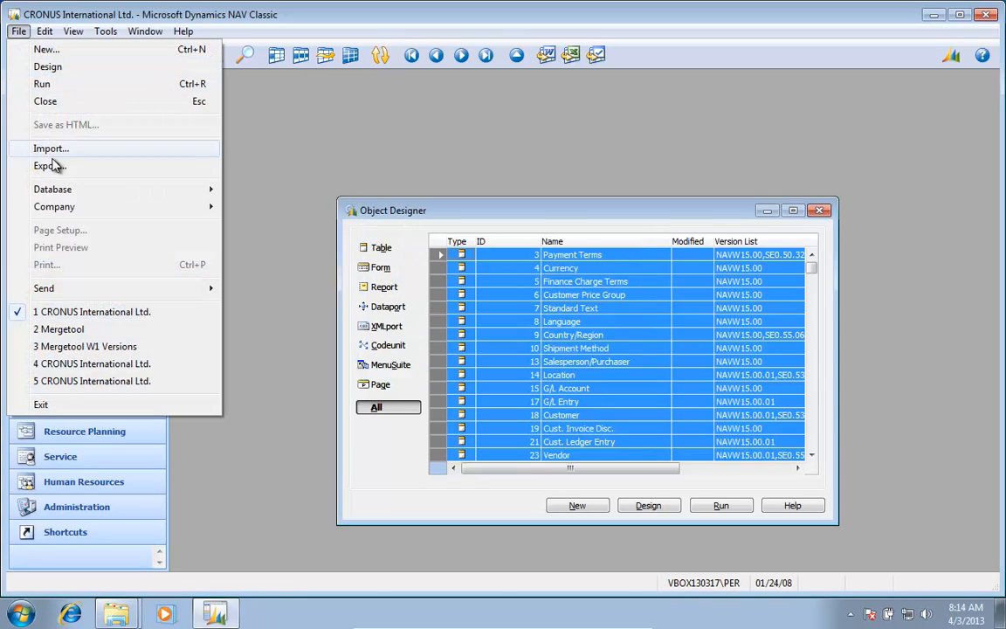
mouse_move(113, 191)
left_click(281, 275)
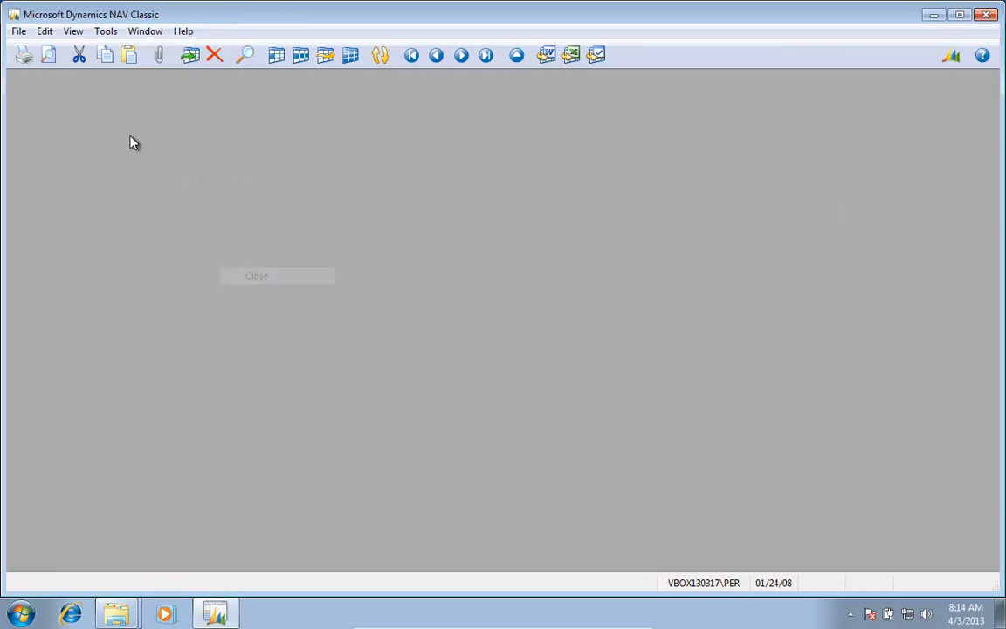
left_click(18, 32)
left_click(57, 216)
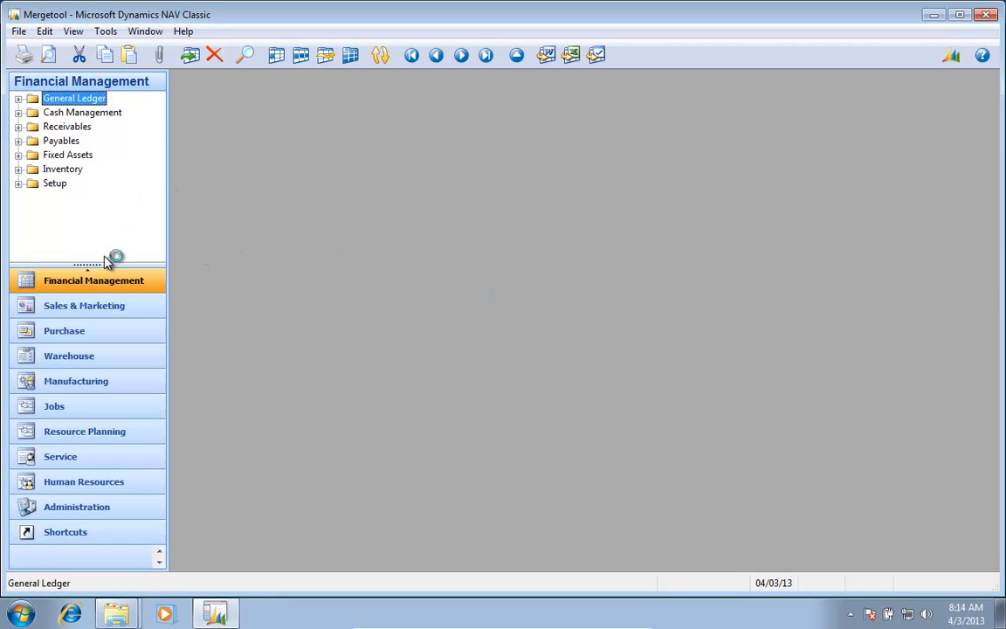
Step: Bring up the Versions list of Mergetool
left_click(159, 551)
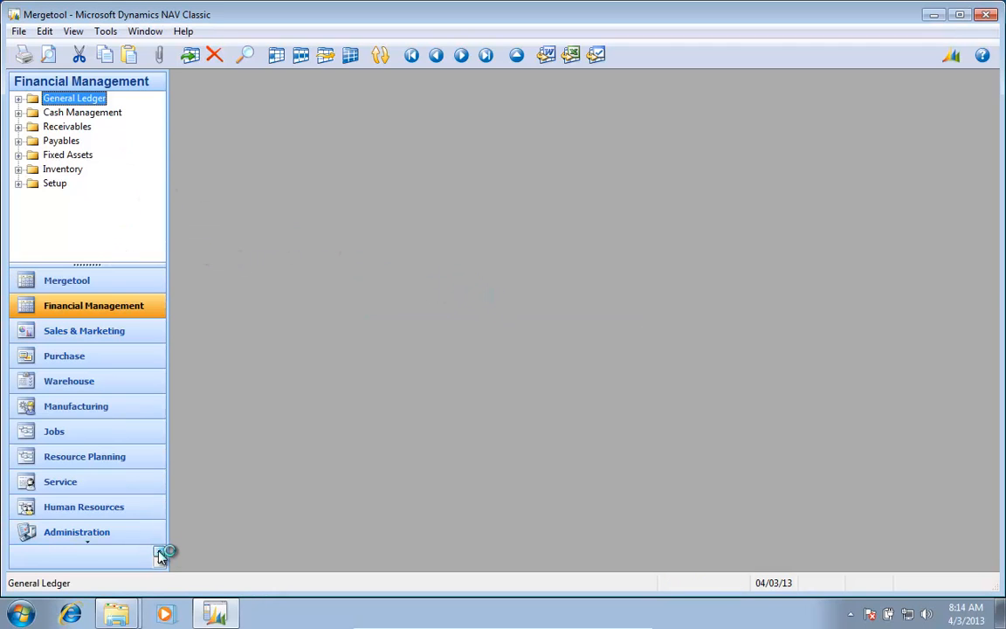
left_click(68, 283)
double_click(48, 99)
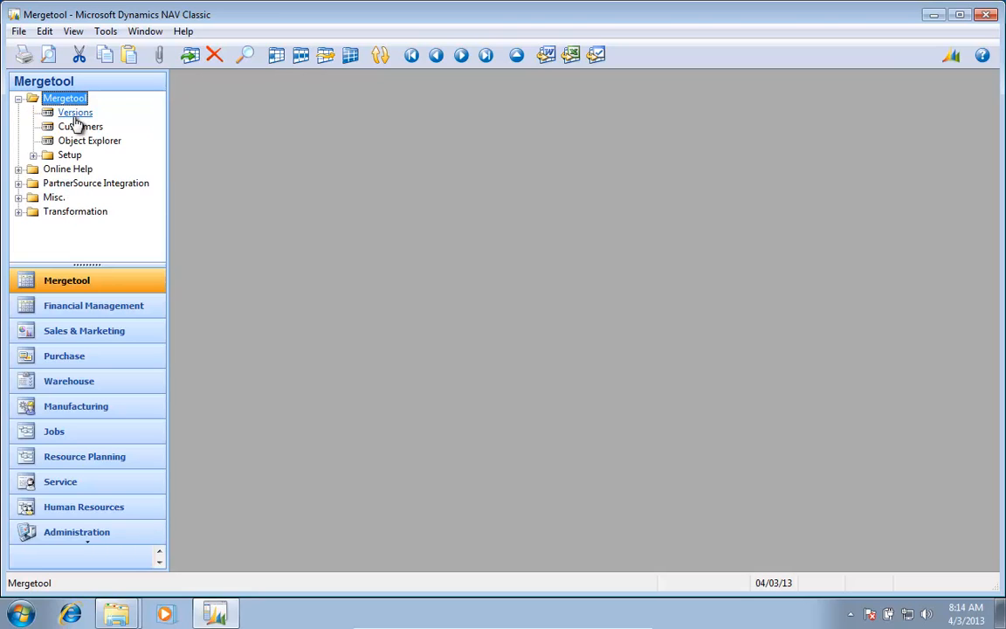
left_click(75, 113)
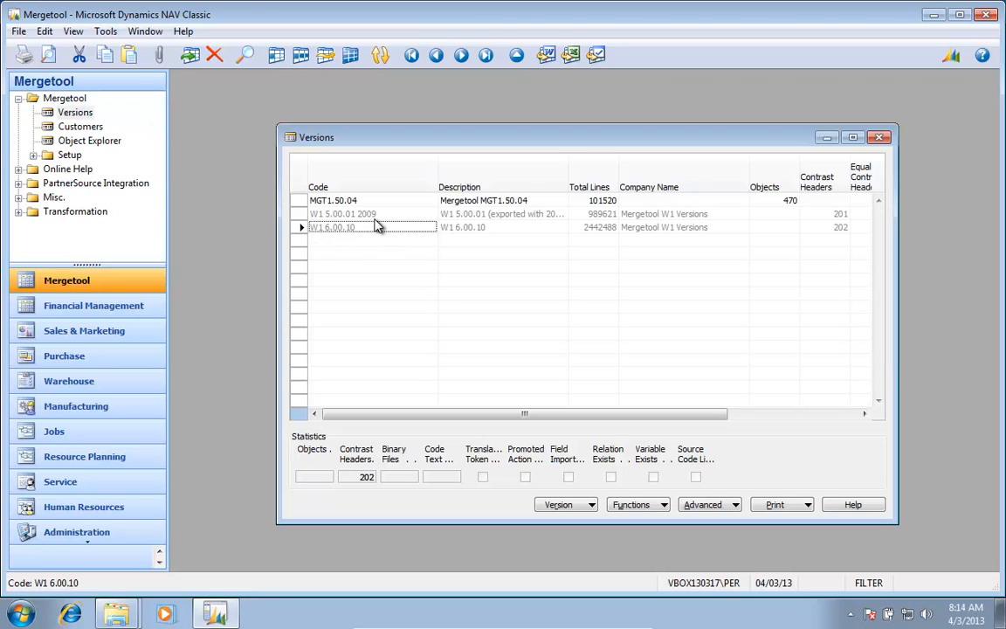
Step: Start an object text file import and set its version code to SE0.55.06 5.00.01
left_click(638, 505)
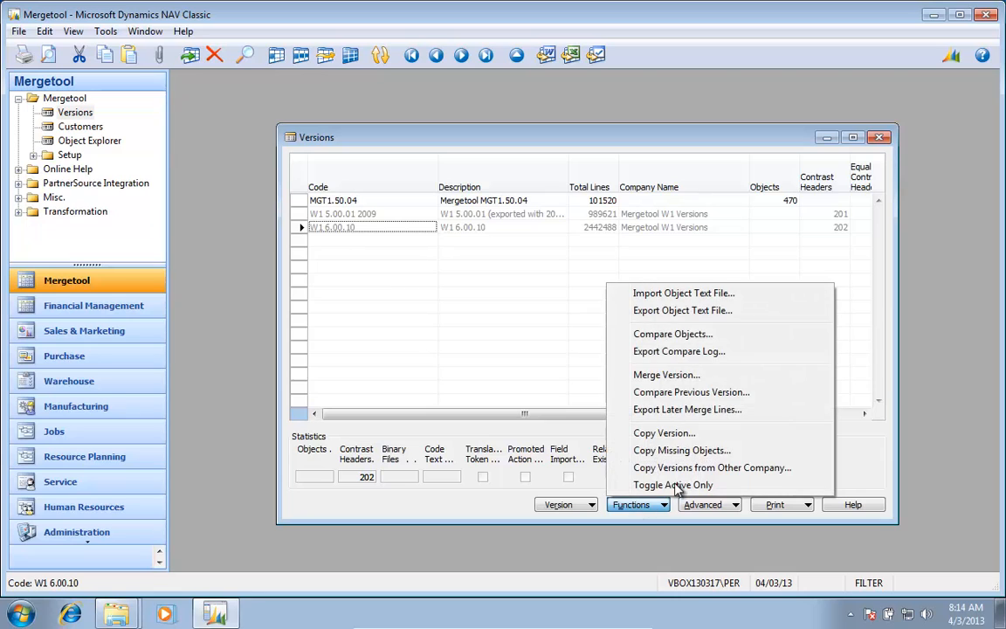
left_click(636, 292)
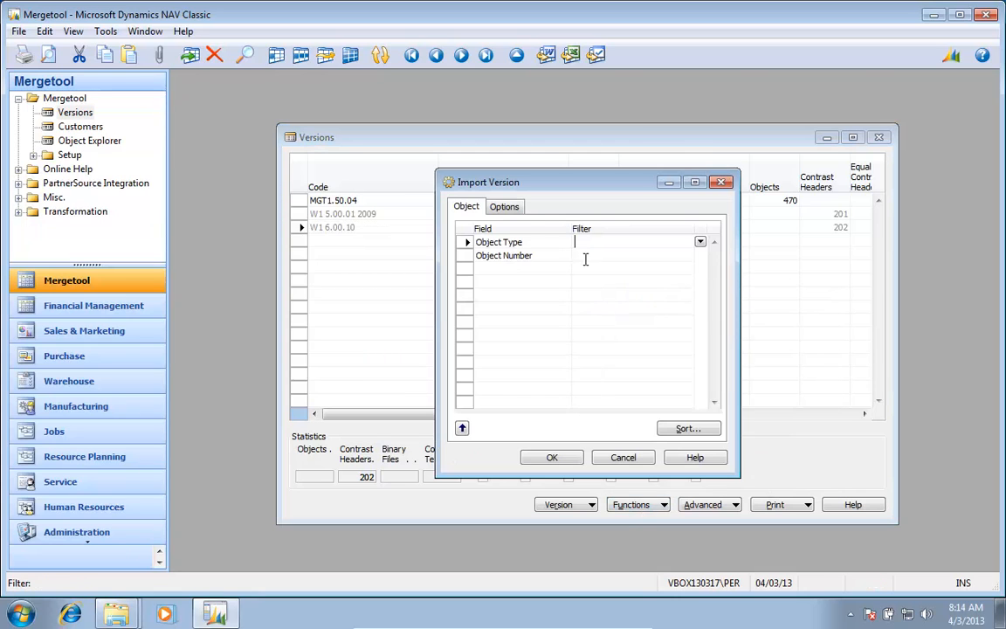
left_click(505, 207)
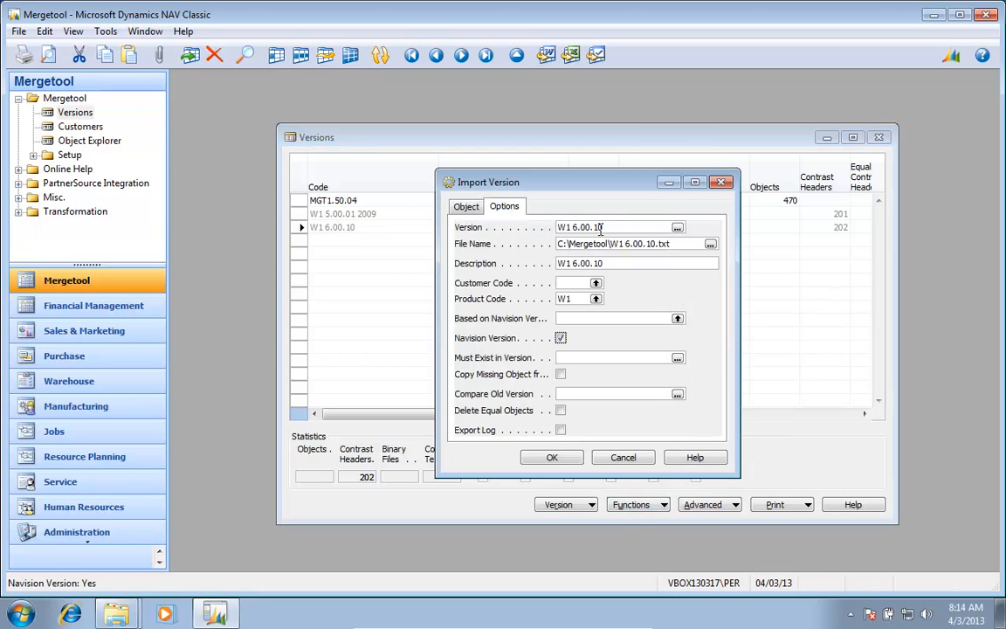
left_click(594, 227)
left_click_drag(594, 227, 504, 237)
key("Delete")
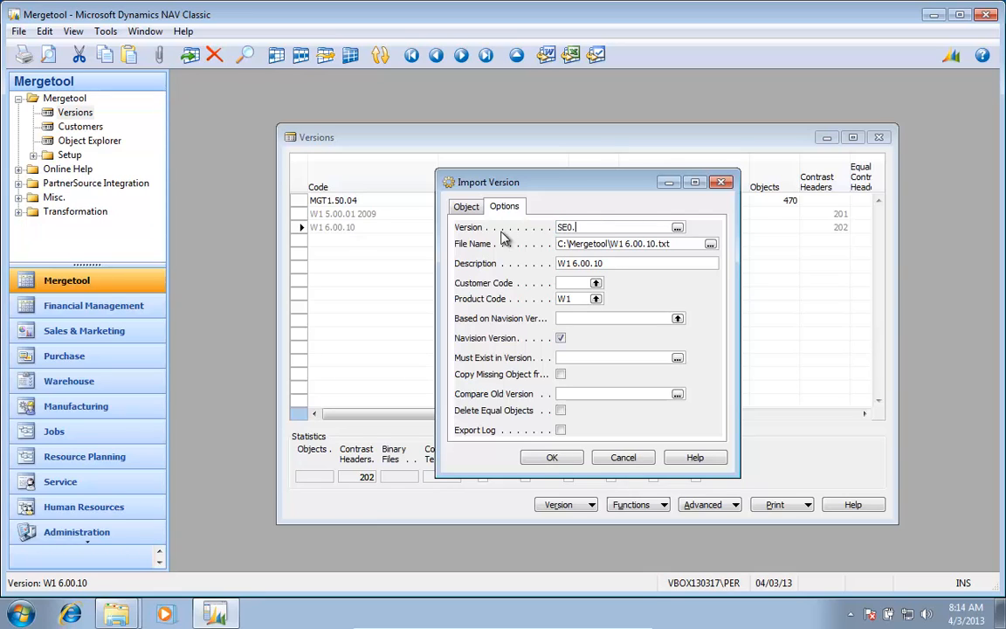
type("SE0.56.0")
key("alt+Tab")
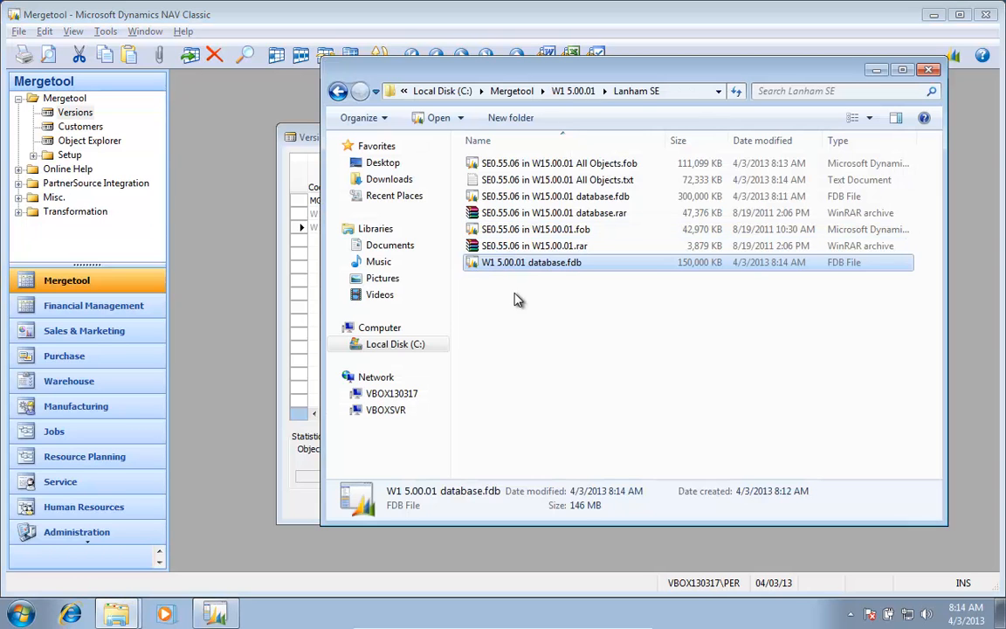
key("alt+Tab")
key("BackSpace")
key("BackSpace")
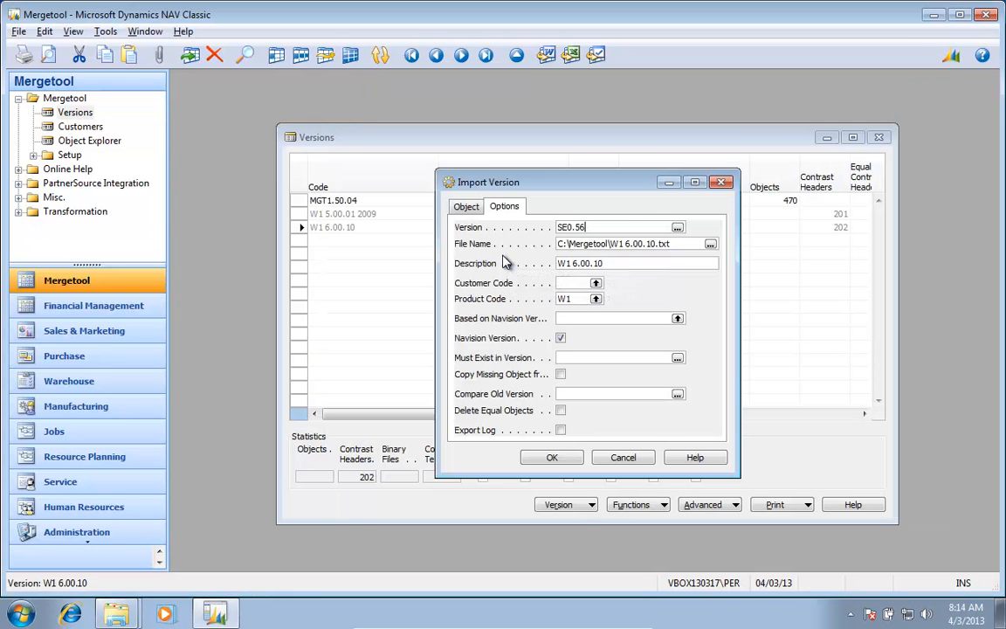
type("5.06 5.00.01")
Step: Choose "SE0.55.06 in W15.00.01 All Objects.txt" from the W1 5.00.01\Lanham SE folder as the import file
key("Tab")
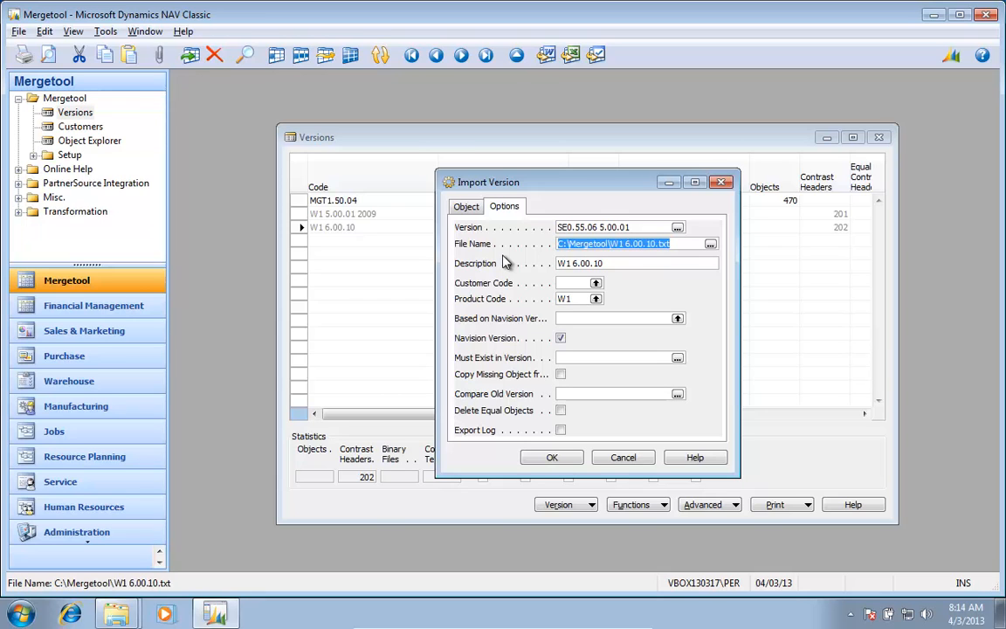
key("shift+F2")
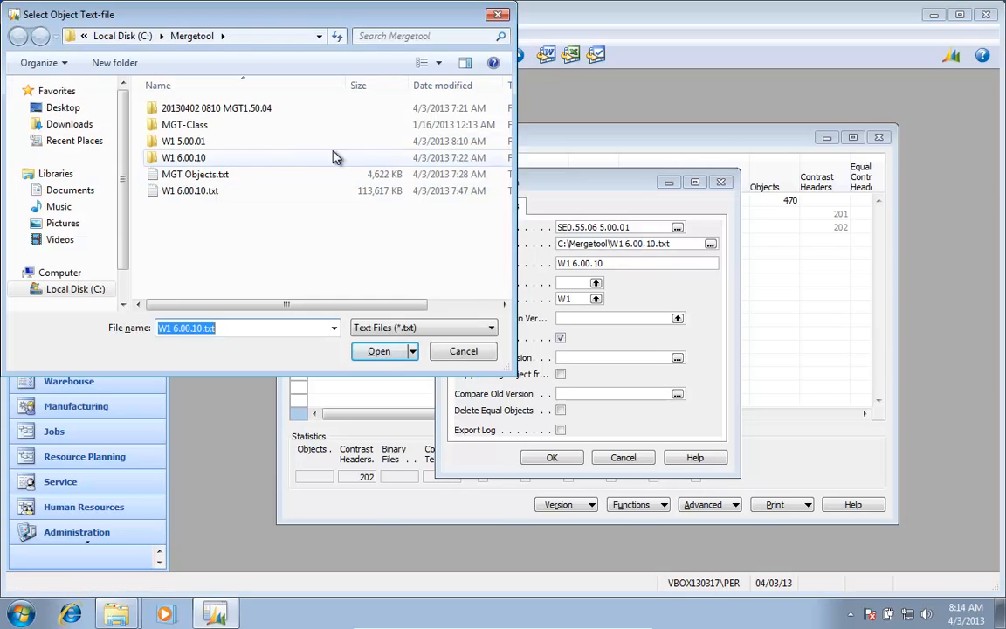
double_click(209, 140)
double_click(190, 109)
left_click(206, 110)
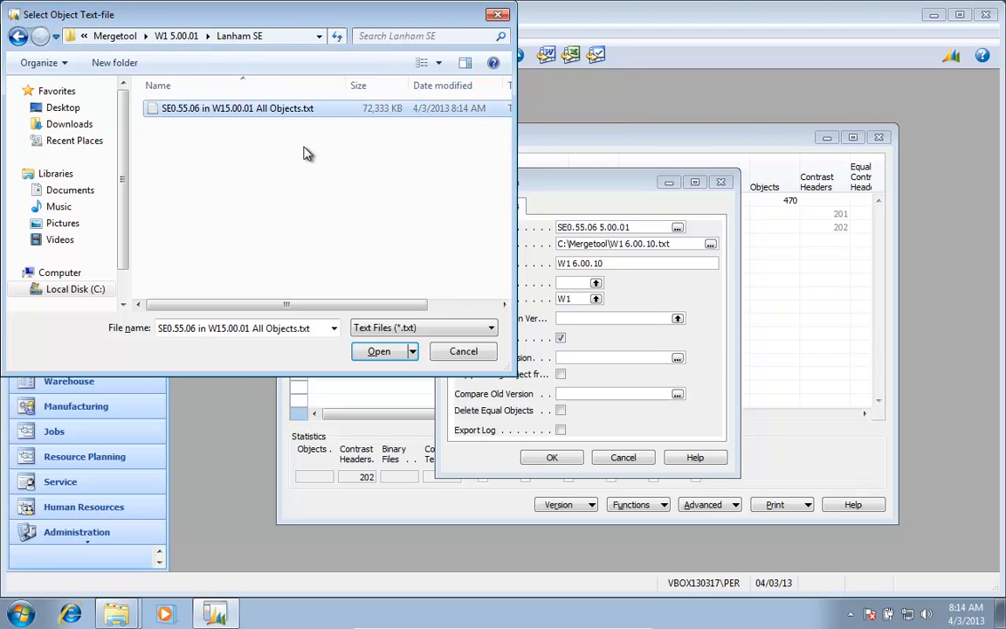
left_click(390, 354)
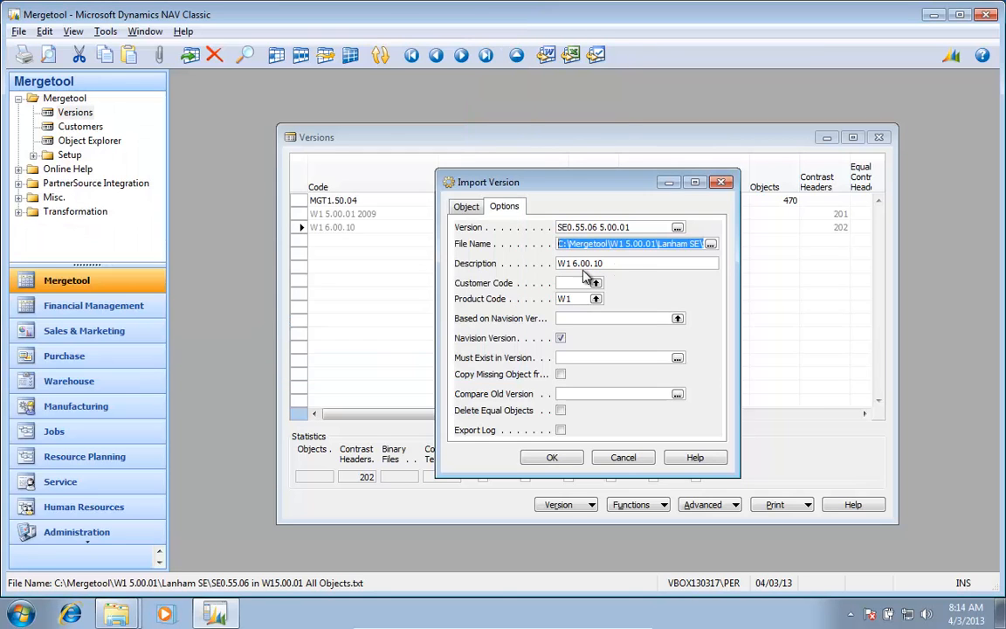
Step: Replace the version description with "SE0.55.06 in W5.00.01 (exported with 2009 R2)"
left_click(640, 261)
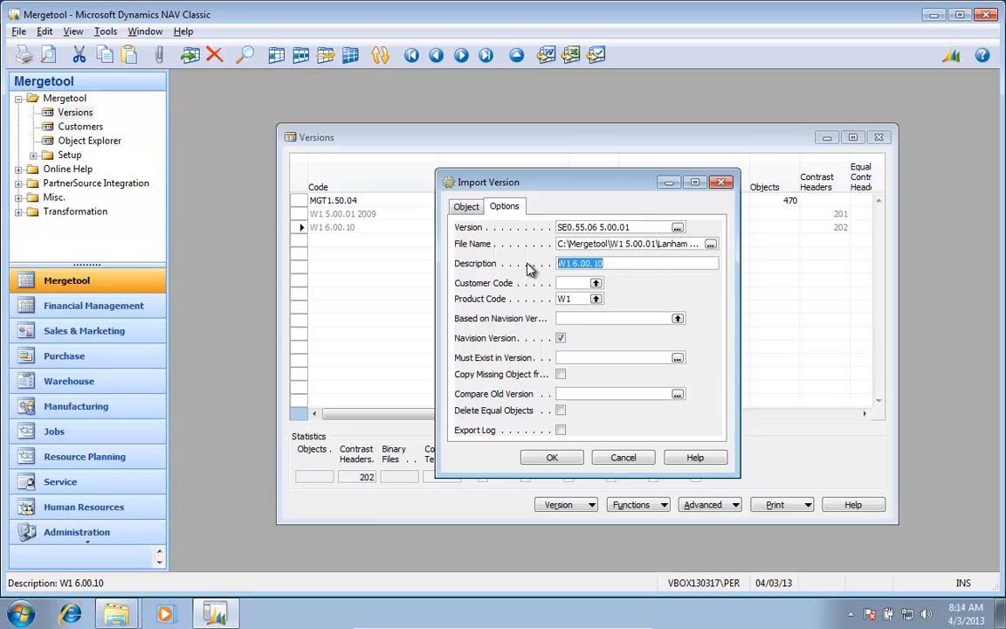
type("SE0.55.06")
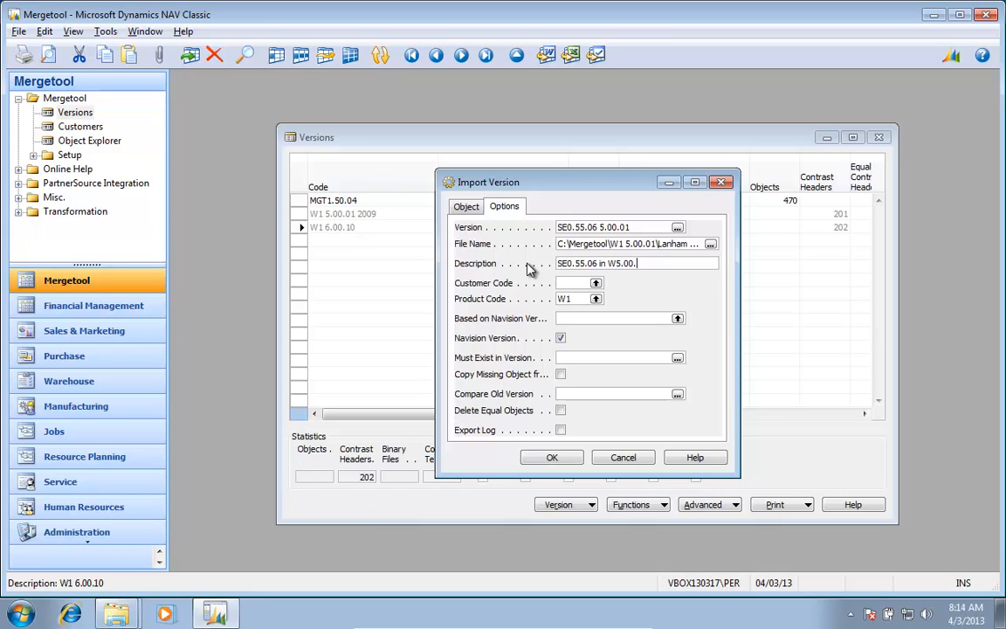
type(" in W5.00.01 (exported with 2009 R2)")
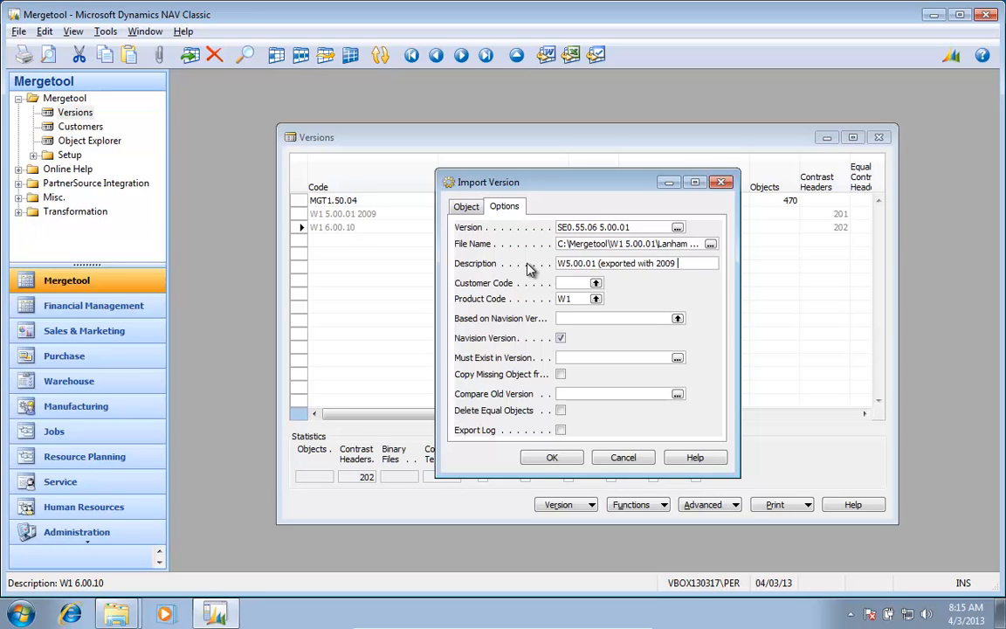
Step: Turn off the Navision Version option and base the import on Navision version W1 5.00.01 2009
key("Tab")
key("Tab")
key("Tab")
key("Tab")
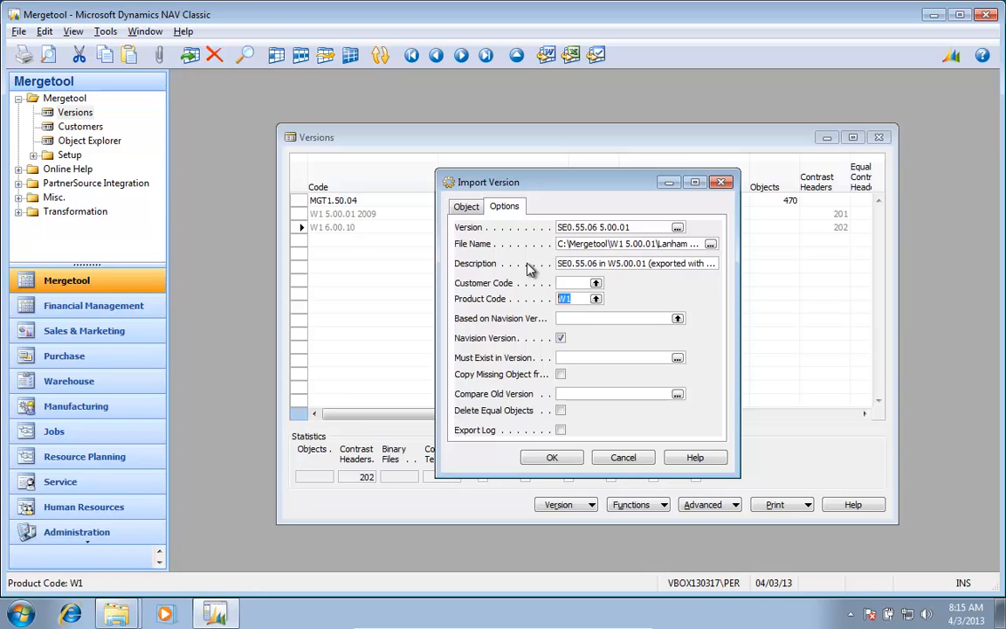
key("space")
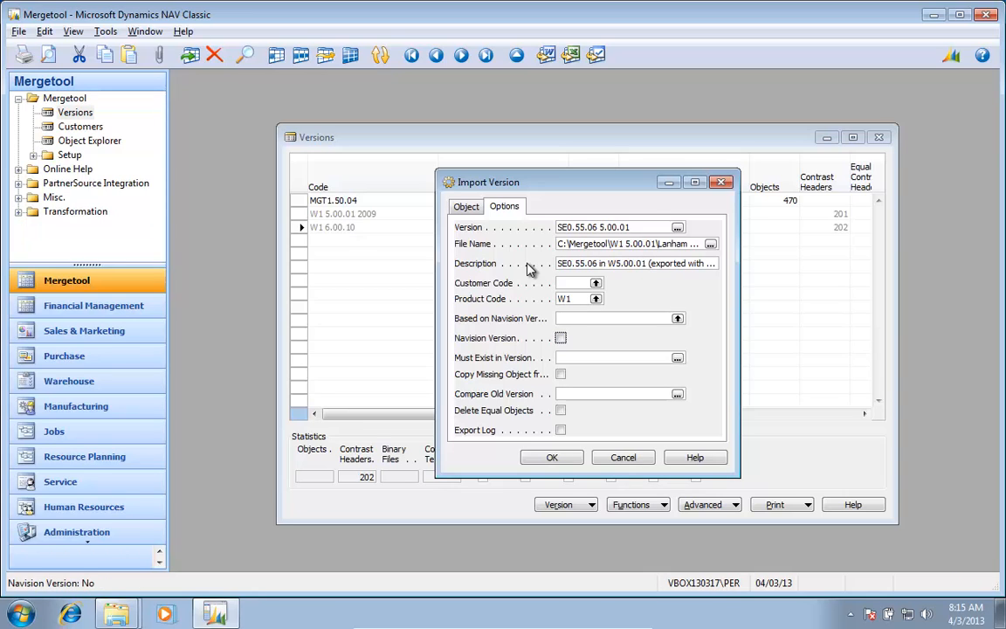
key("shift+Tab")
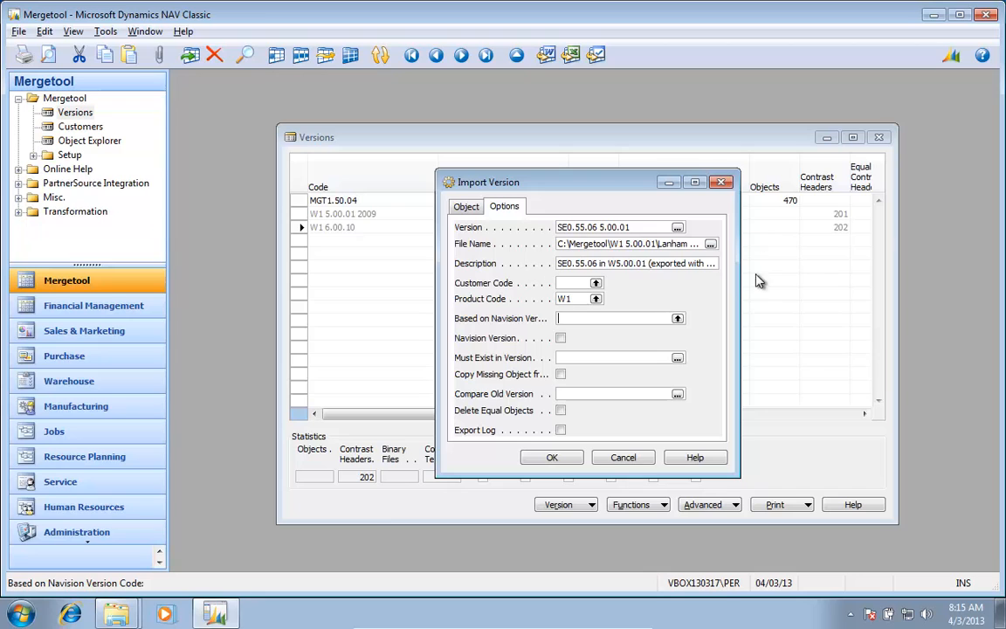
left_click(678, 319)
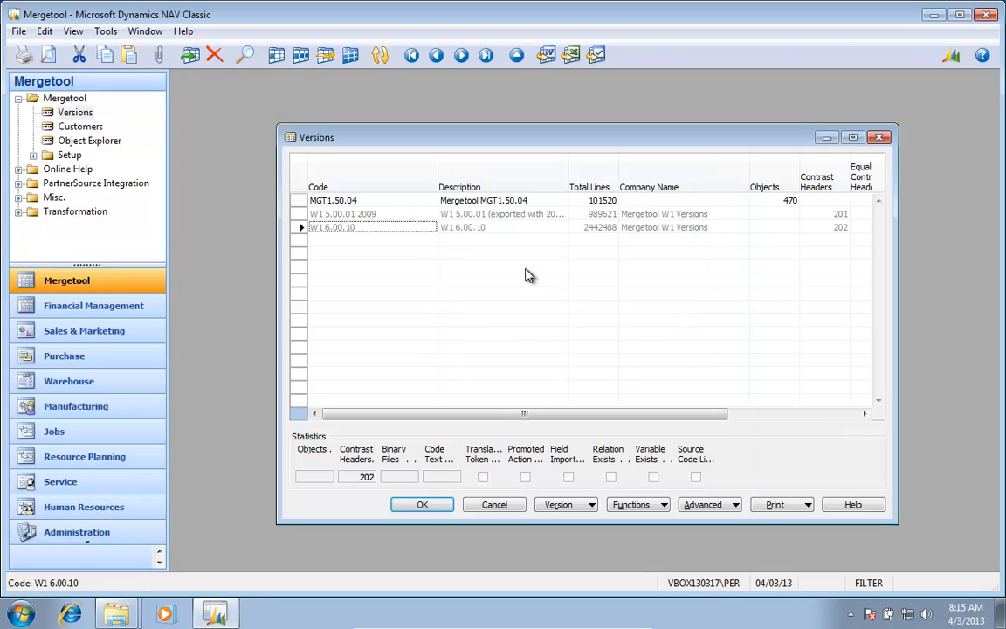
left_click(333, 218)
left_click(437, 507)
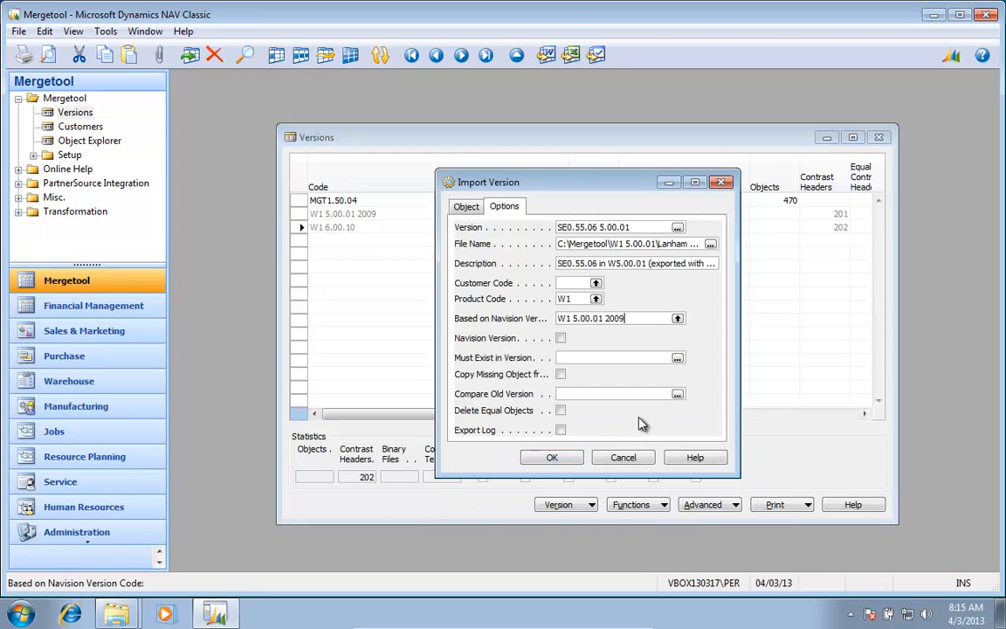
key("Tab")
key("shift+Tab")
key("shift+Tab")
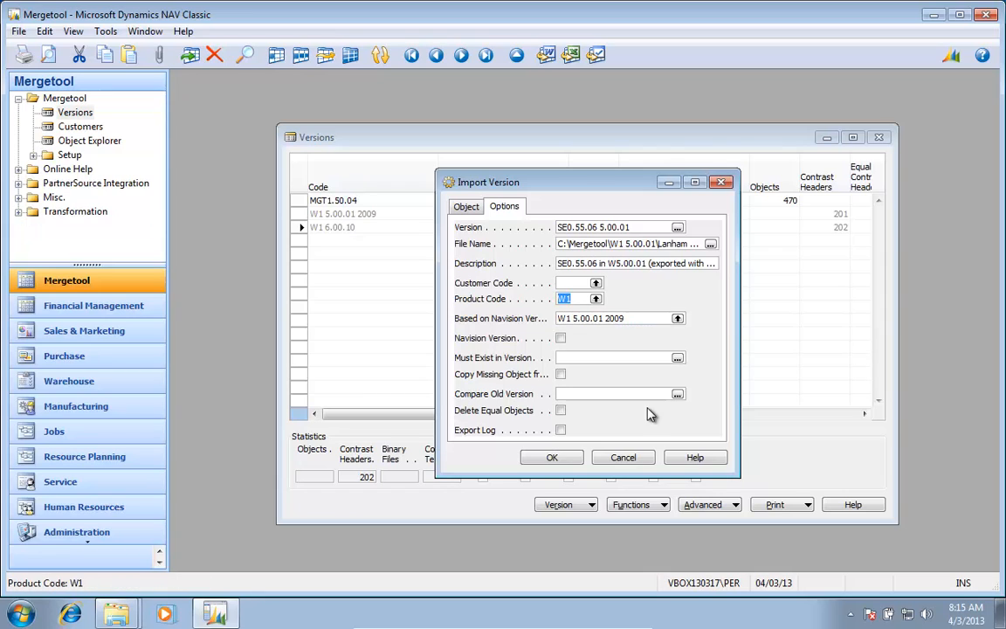
key("Tab")
key("Tab")
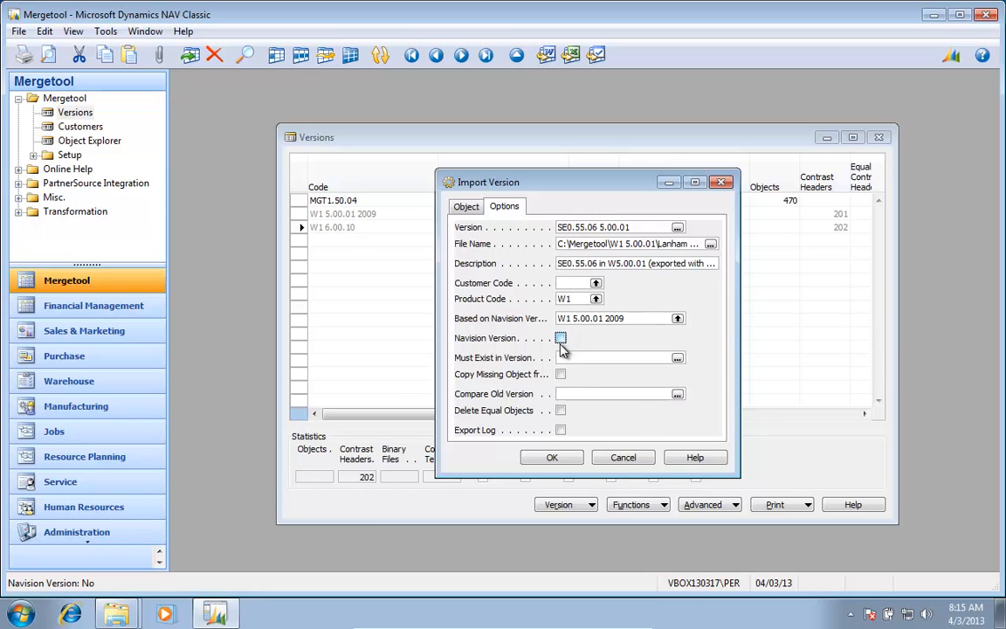
Step: Set W1 5.00.01 2009 as the old version to compare, and enable Delete Equal Objects and Export Log
left_click(490, 394)
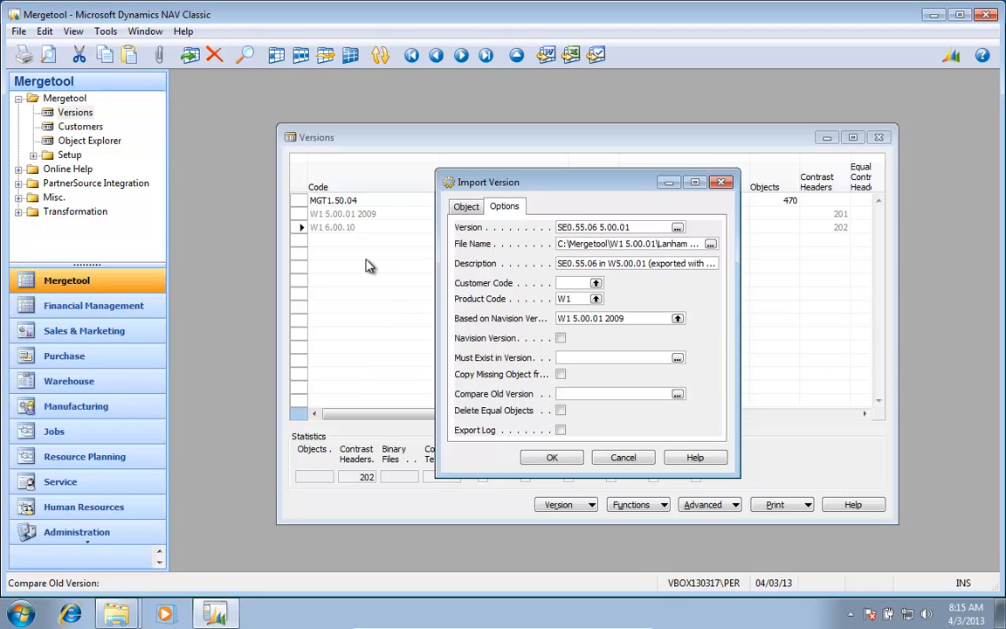
left_click(677, 394)
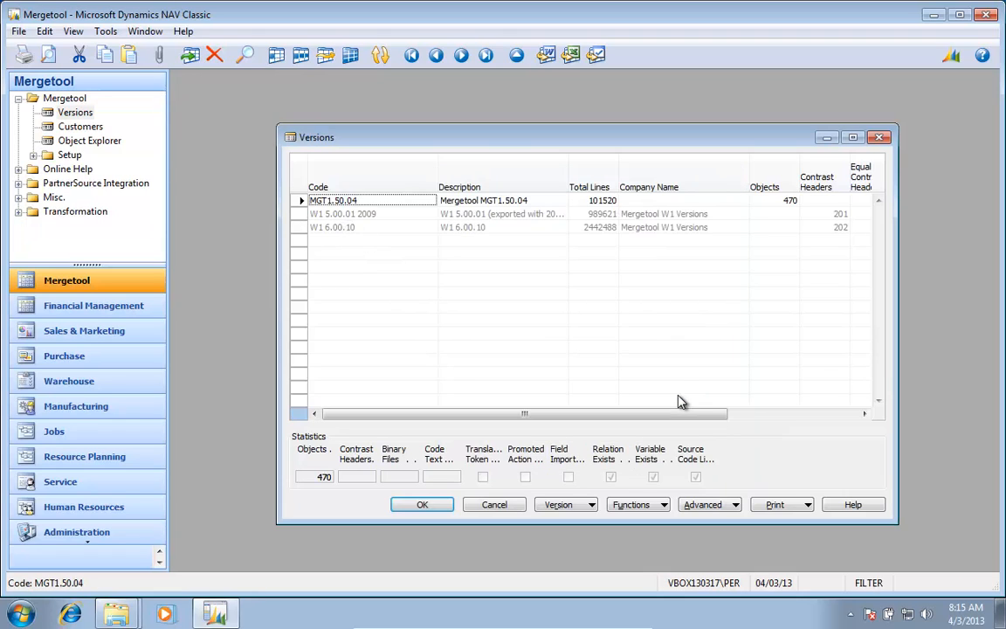
left_click(371, 215)
left_click(422, 504)
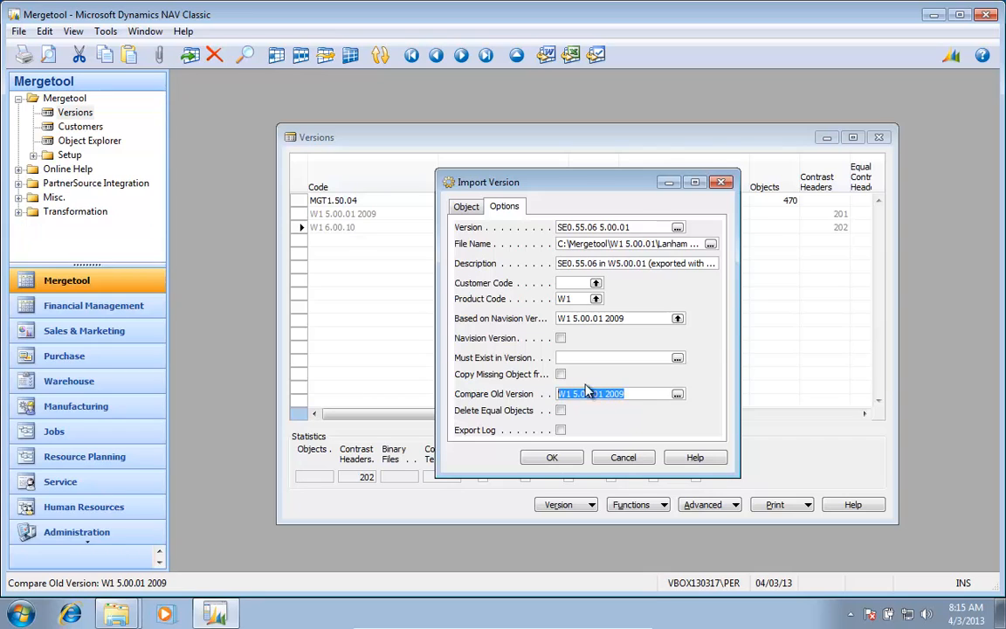
left_click(561, 411)
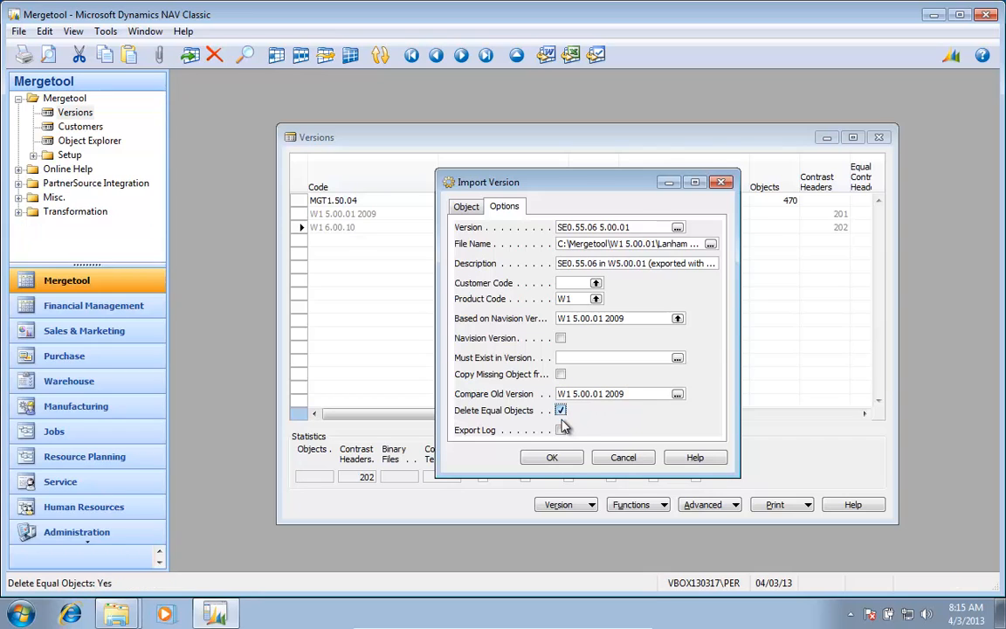
left_click(560, 430)
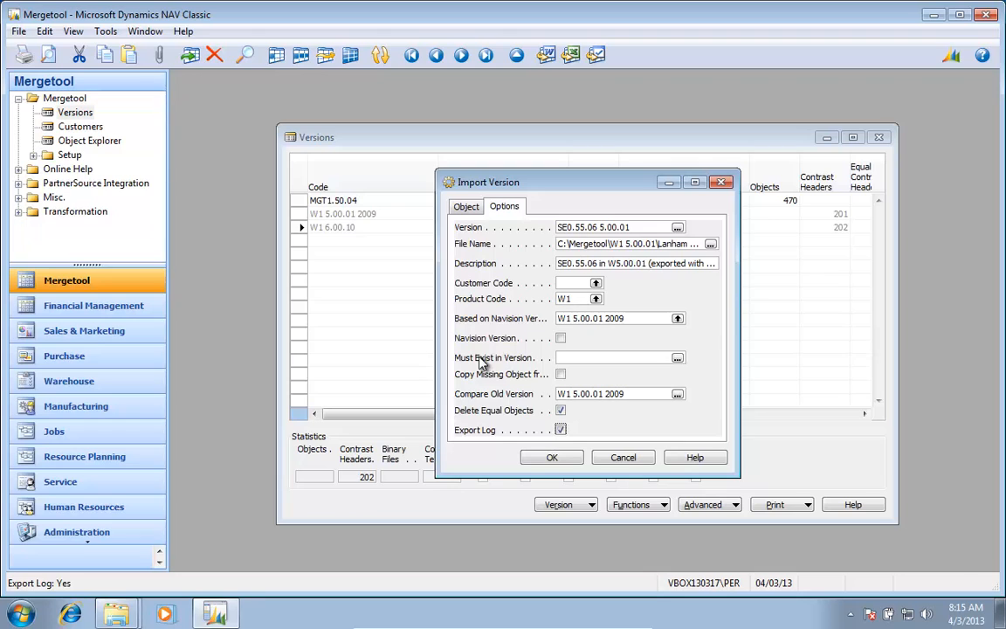
Step: Try W1 5.00.01 2009 as the Must Exist in Version value and clear it again
left_click(577, 358)
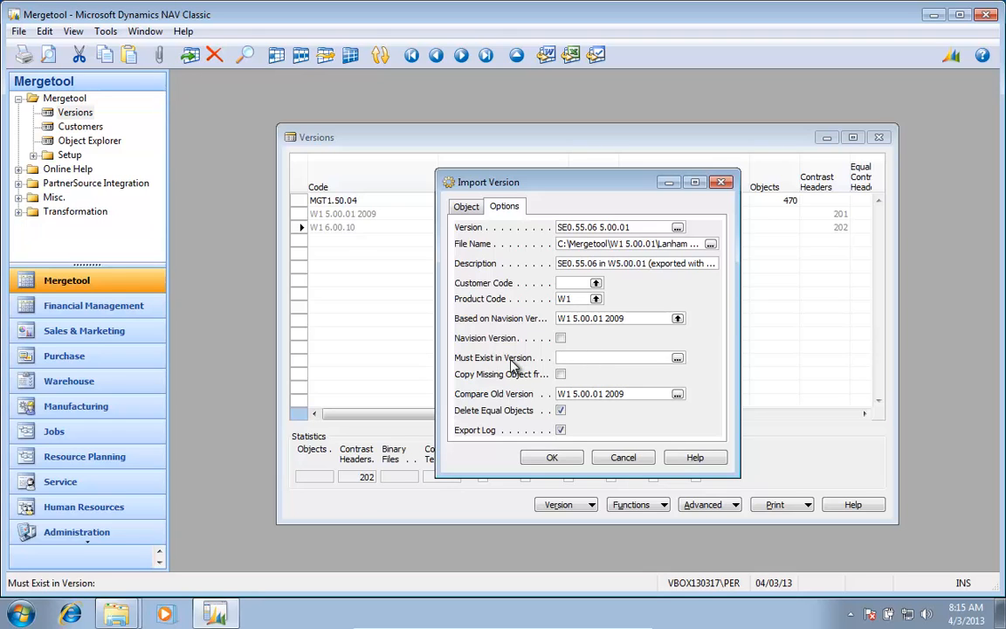
key("Escape")
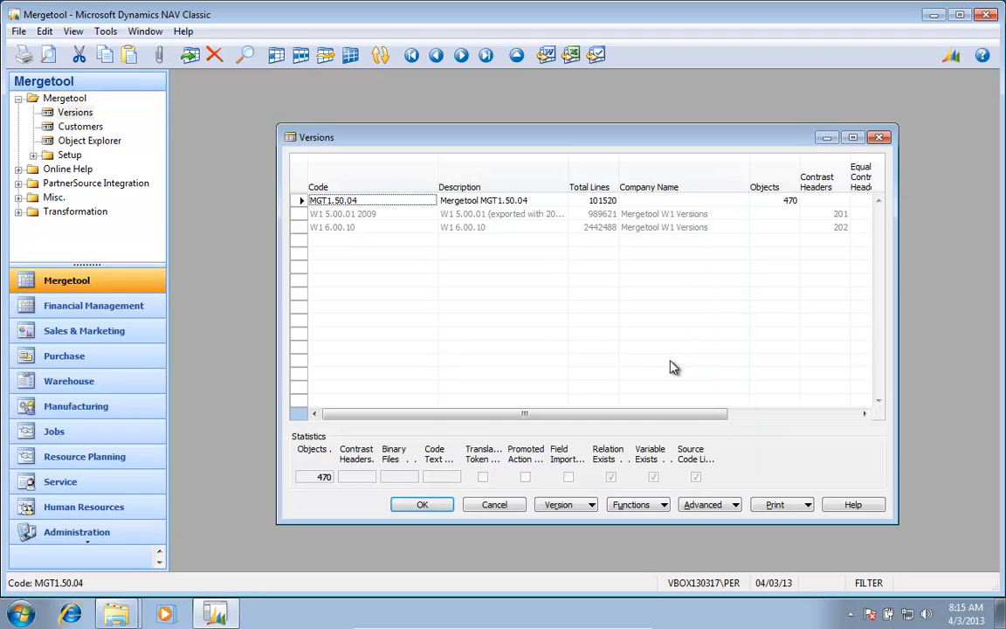
left_click(367, 213)
left_click(422, 504)
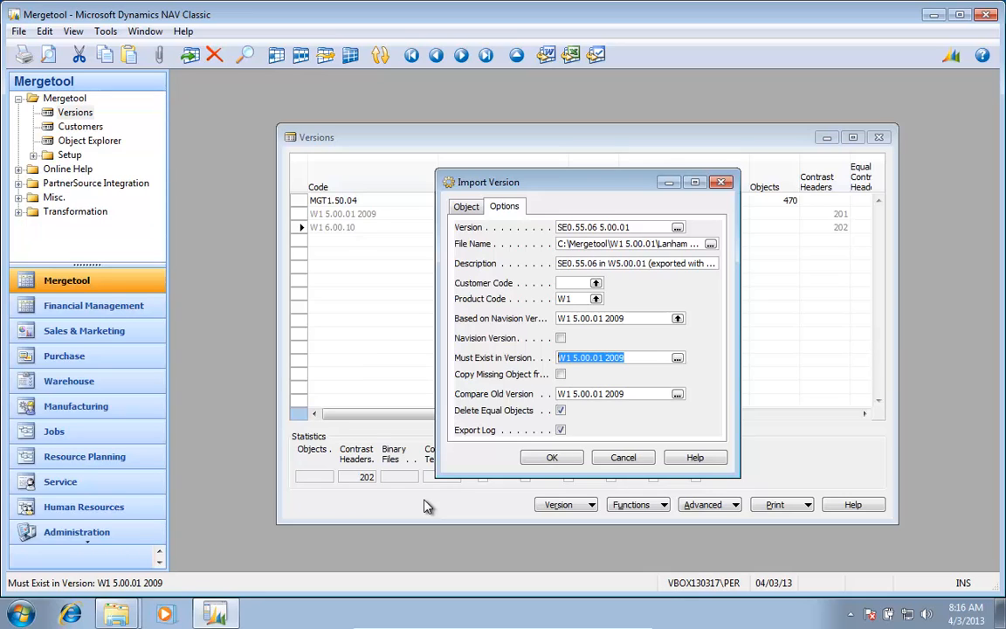
key("Delete")
Step: Run the version import with its comparison and acknowledge the completion messages
key("Tab")
key("Tab")
key("Tab")
key("Tab")
key("Tab")
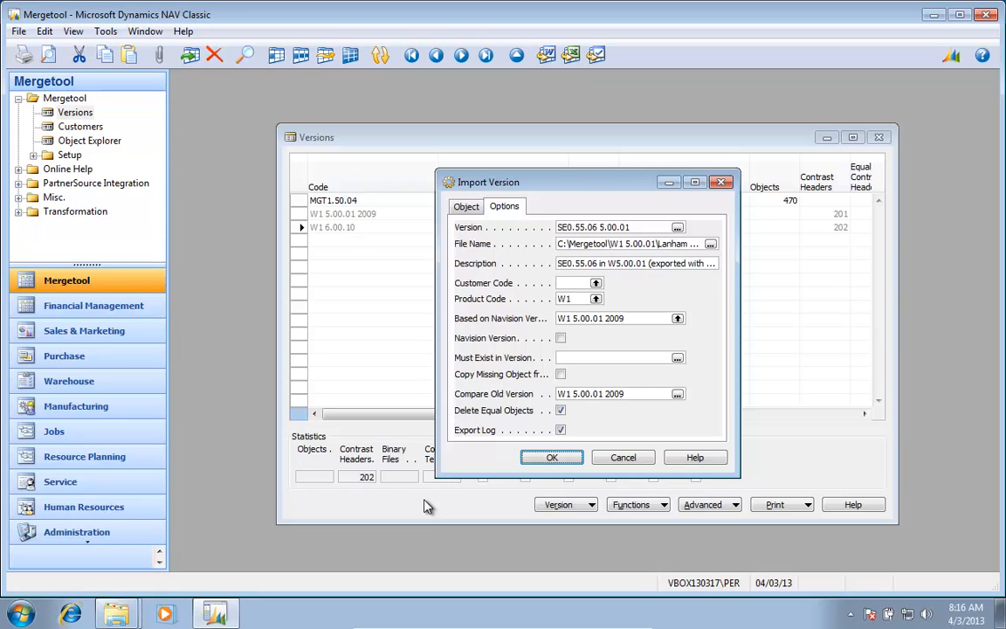
left_click(558, 460)
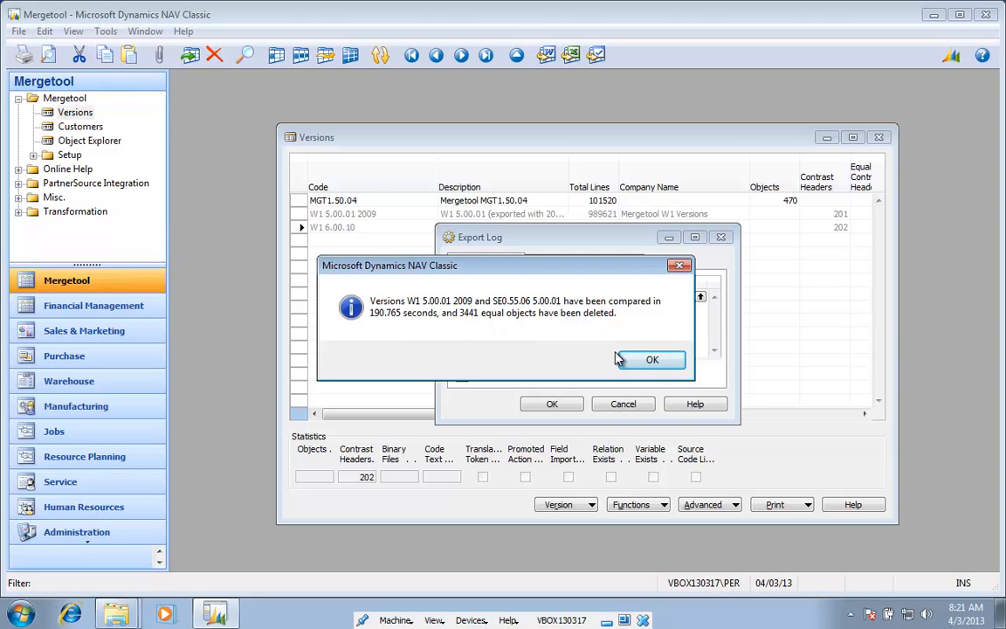
left_click(655, 361)
left_click(653, 360)
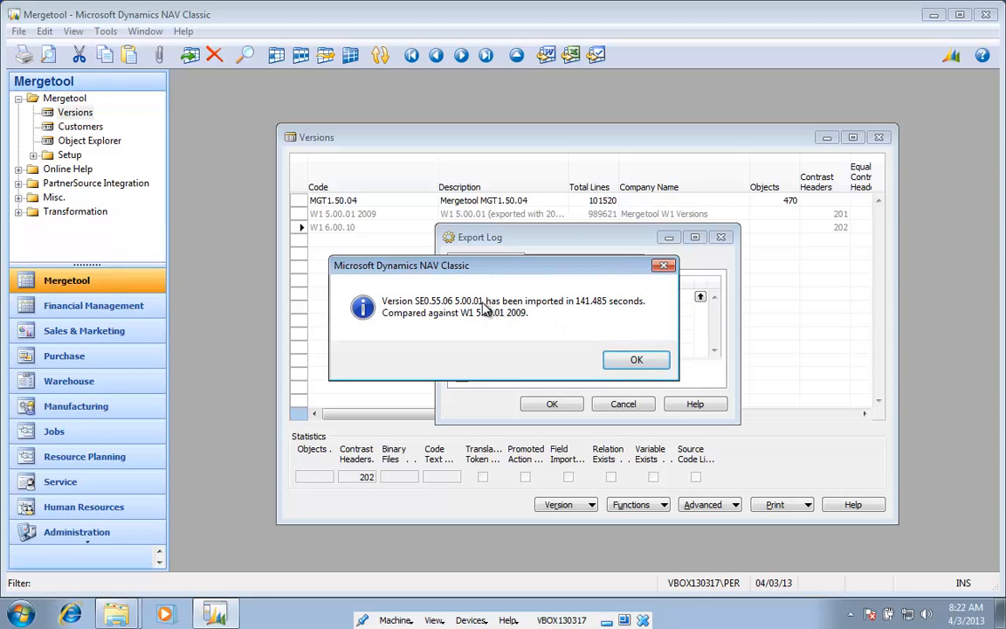
left_click(634, 361)
left_click(640, 365)
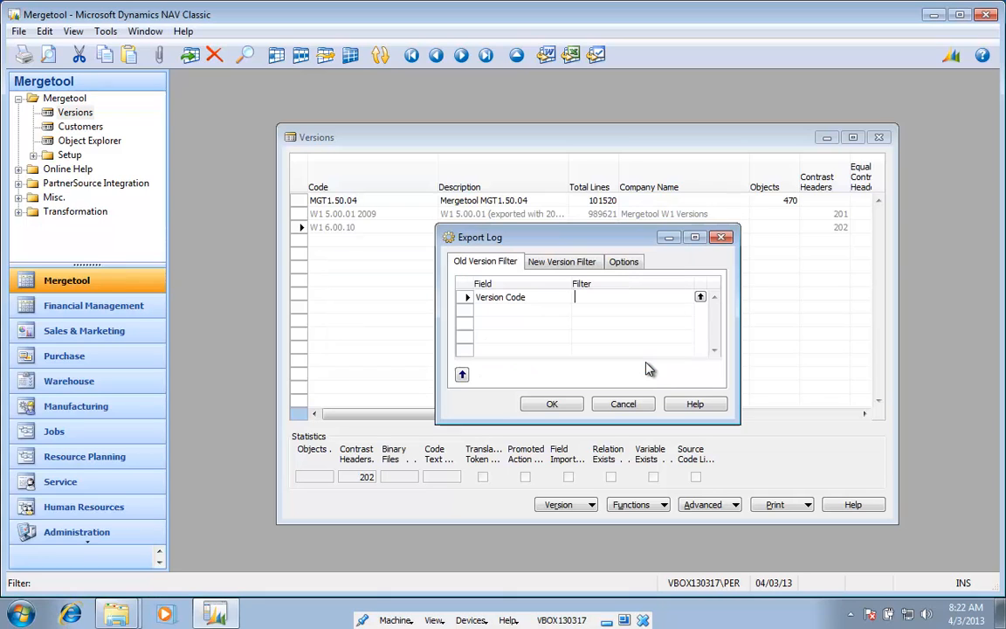
Step: Review the log options and export the SE0.55.06 5.00.01 change log to "SE0.55.06 in W15.00.01 All Objects.log" in the Lanham SE folder
left_click(556, 262)
left_click(625, 263)
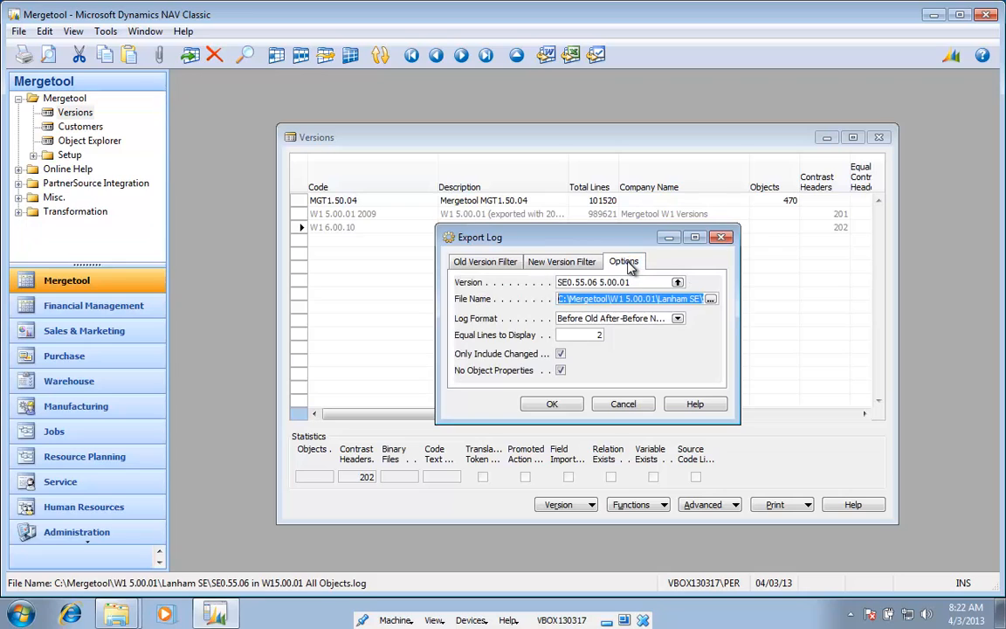
left_click(554, 401)
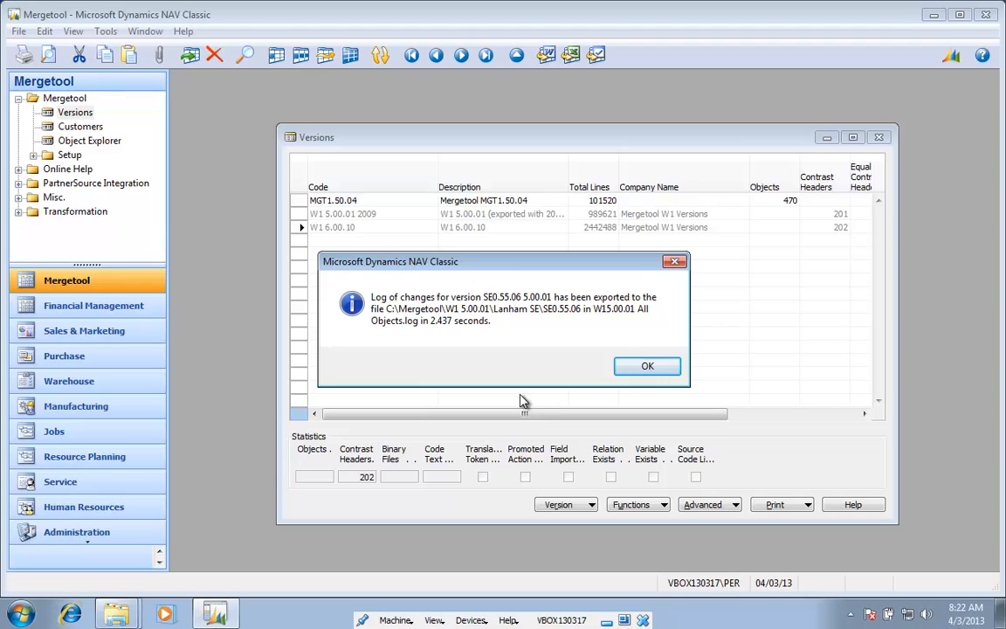
left_click(647, 367)
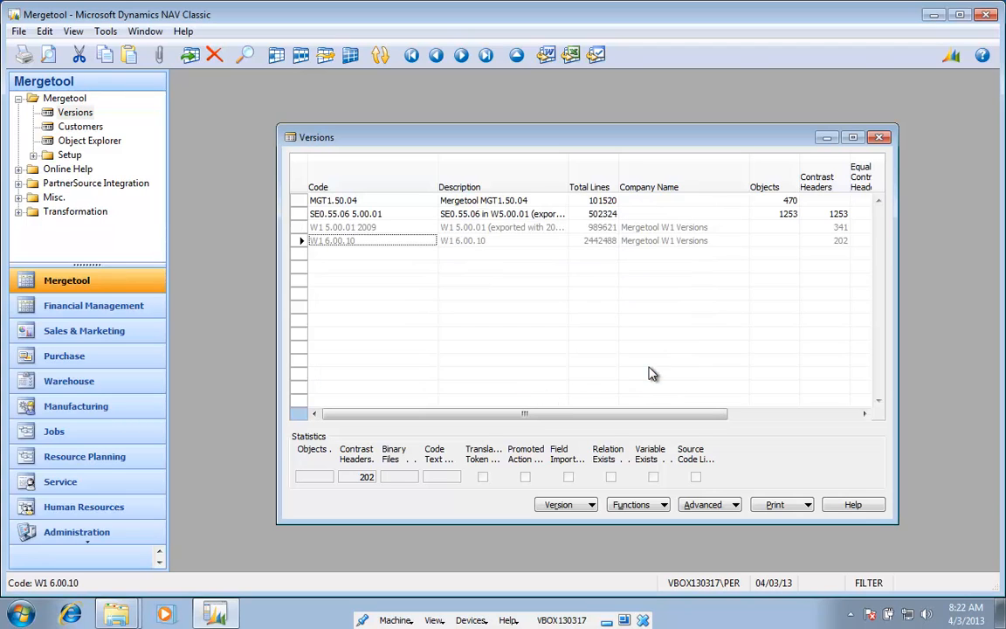
Step: Open the contrasts of version SE0.55.06 5.00.01 and browse the compared table entries
left_click(375, 200)
left_click(374, 214)
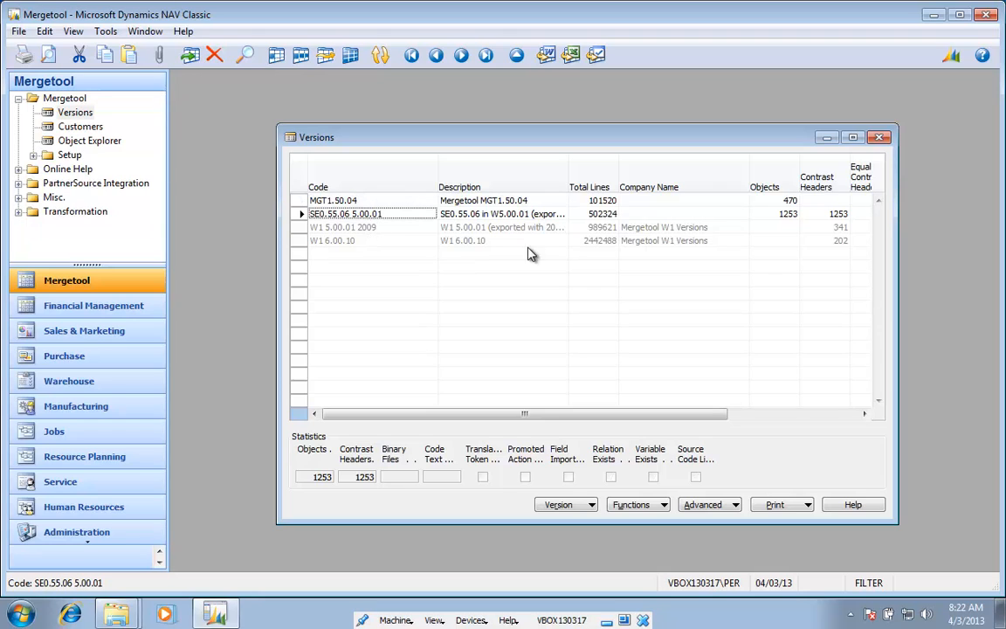
left_click(561, 505)
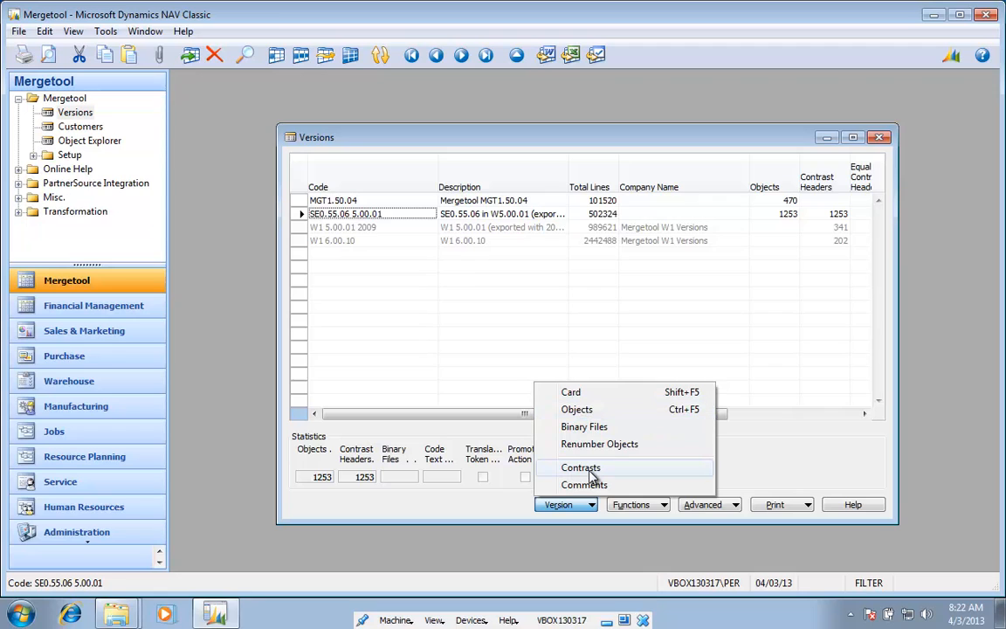
left_click(590, 472)
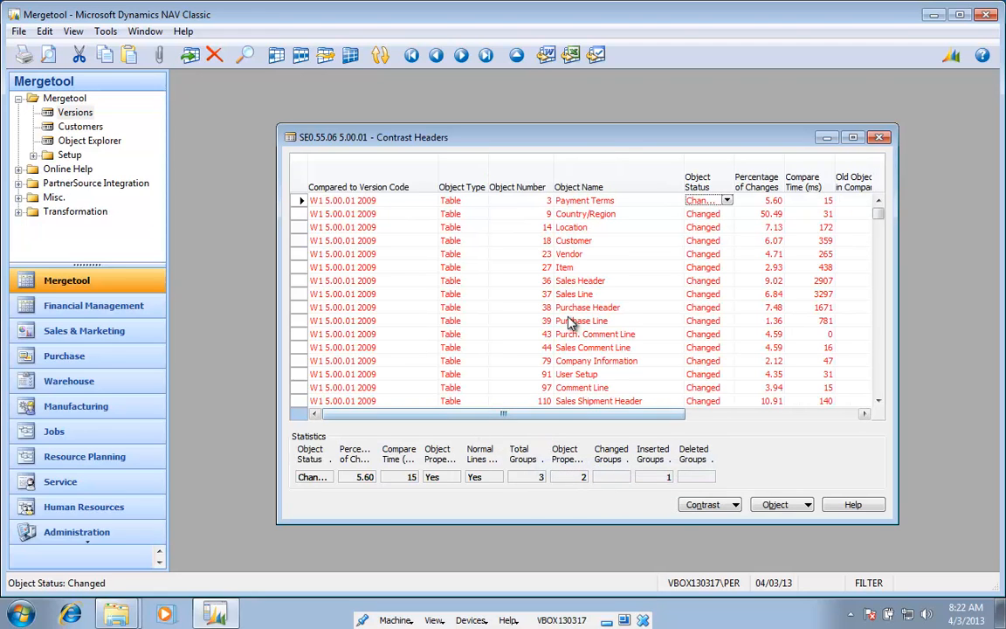
left_click(703, 361)
key("Down")
key("Down")
key("Down")
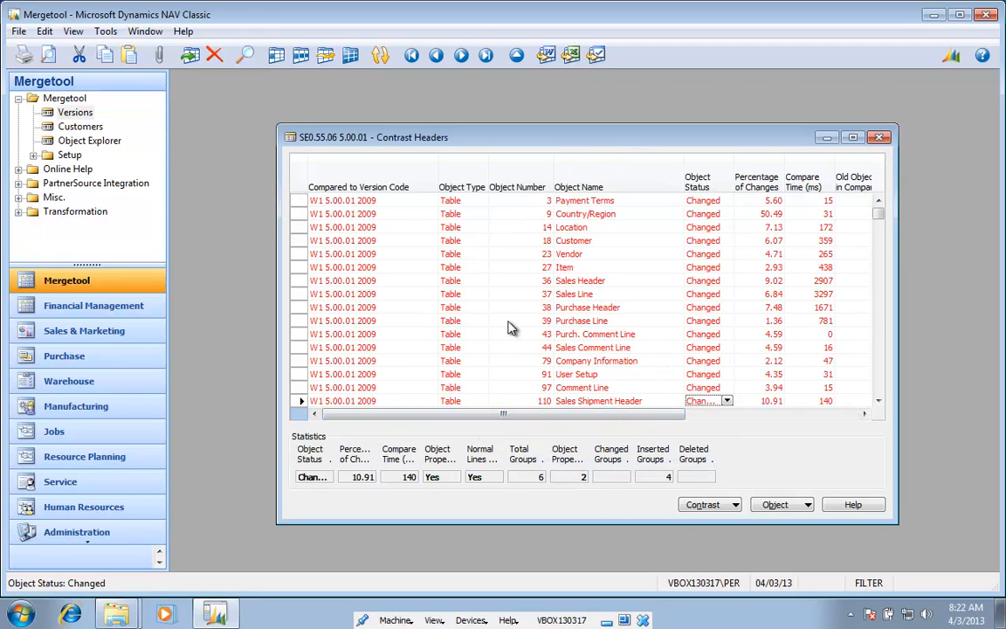
Step: Enlarge the Contrast Headers window so that more rows and columns of the comparison fit
left_click_drag(275, 124, 176, 85)
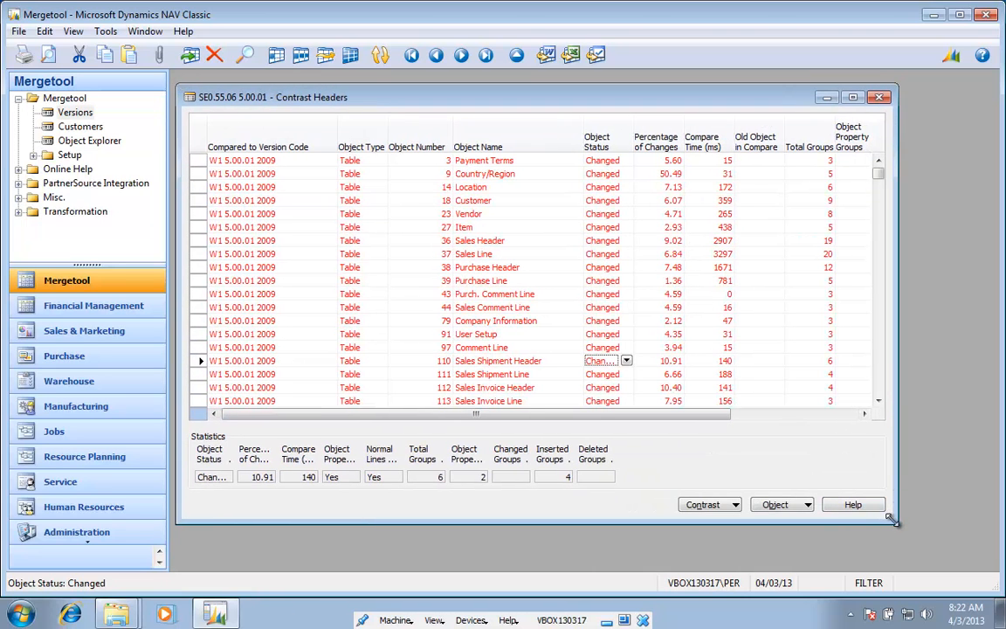
left_click_drag(888, 518, 991, 553)
key("Down")
key("Down")
key("Down")
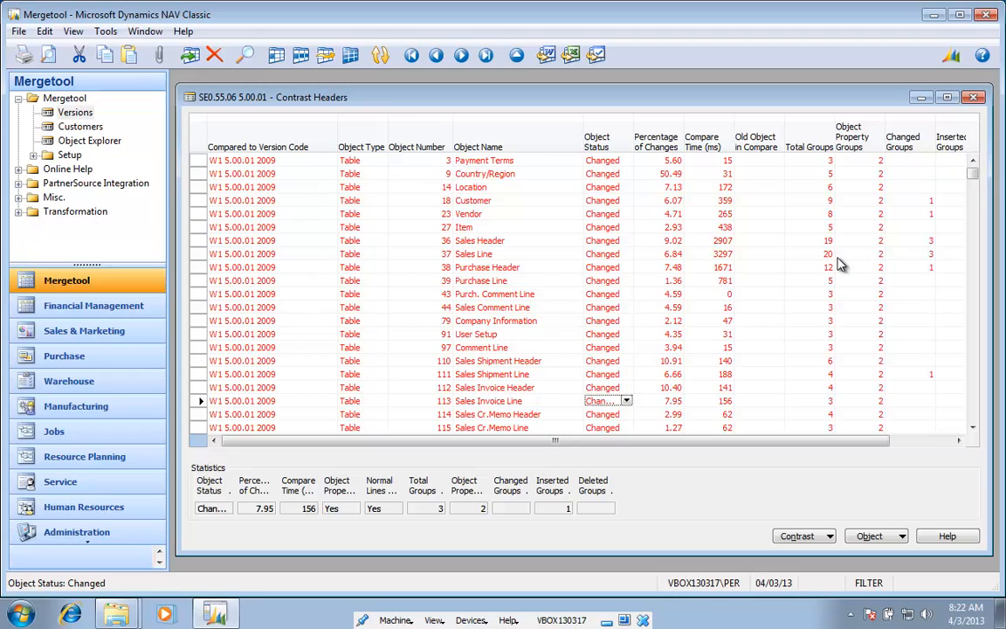
scroll(839, 258, "down", 2)
scroll(840, 255, "up", 8)
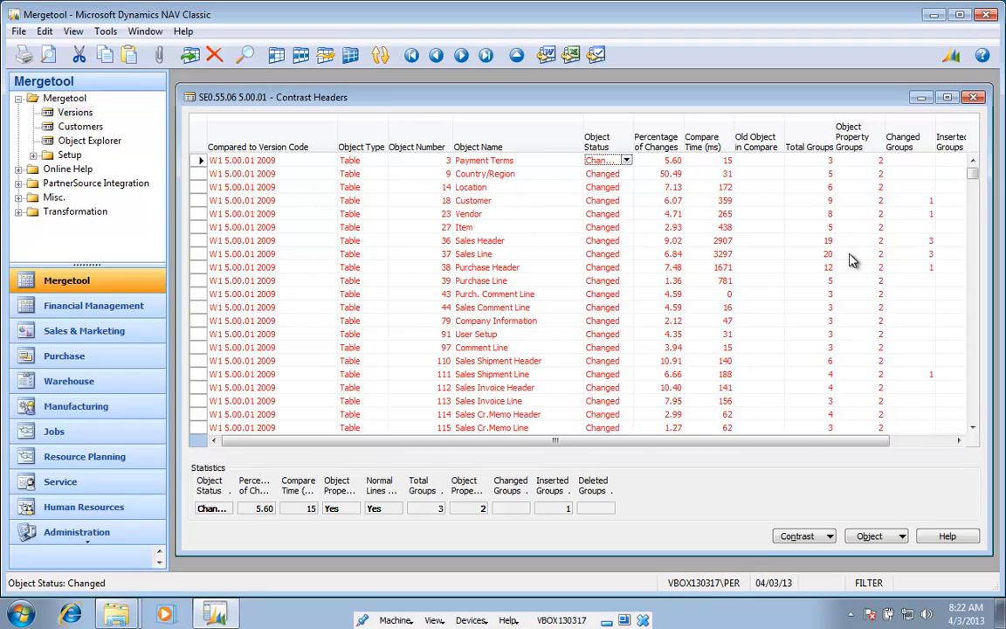
Step: Examine the property, changed, inserted and deleted group columns for changed and new objects, and close the contrasts
left_click(873, 164)
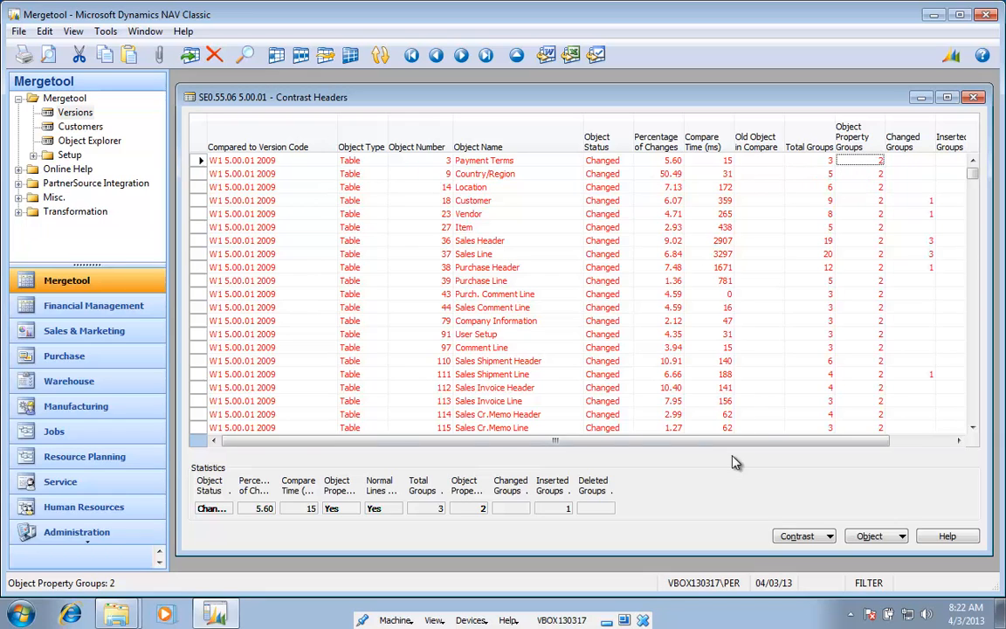
left_click_drag(766, 441, 804, 433)
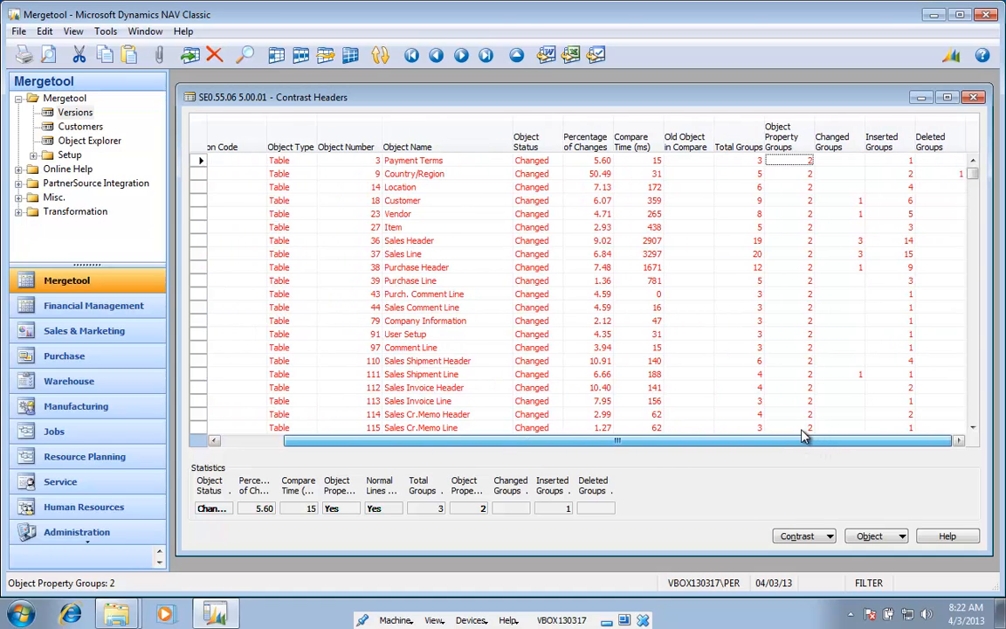
scroll(797, 337, "down", 15)
scroll(792, 337, "down", 3)
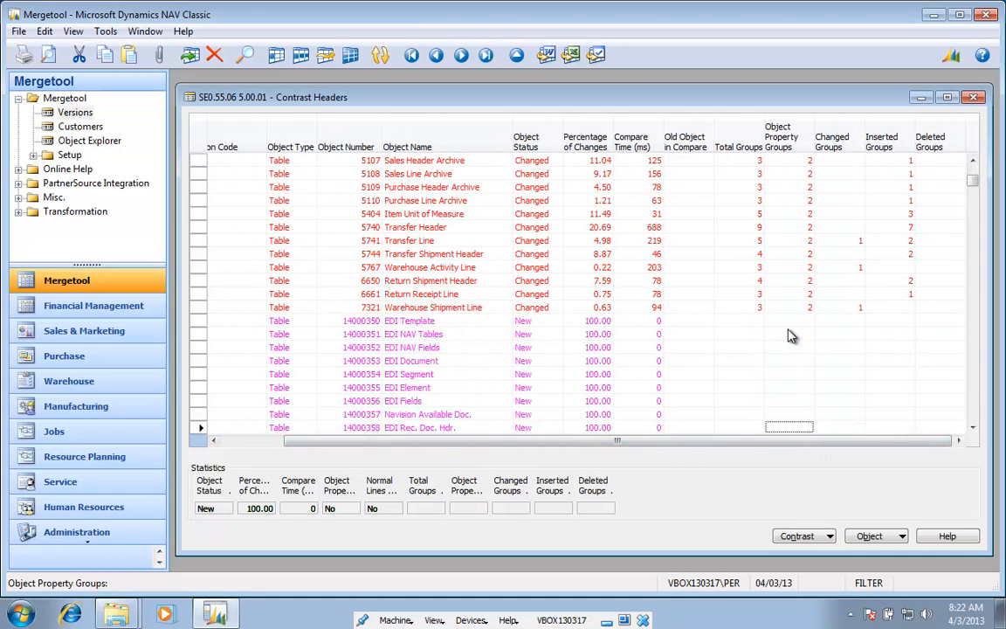
scroll(590, 327, "down", 7)
scroll(591, 327, "up", 20)
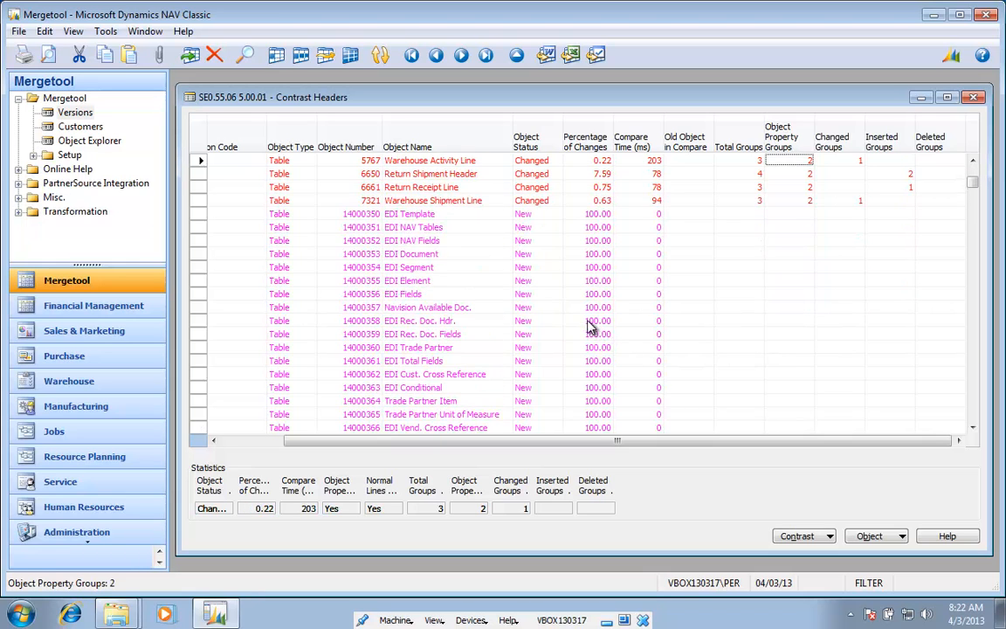
left_click(975, 98)
Step: Run Find Object Properties Changes for version SE0.55.06 5.00.01 with Delete Objects off and acknowledge the message
left_click(703, 506)
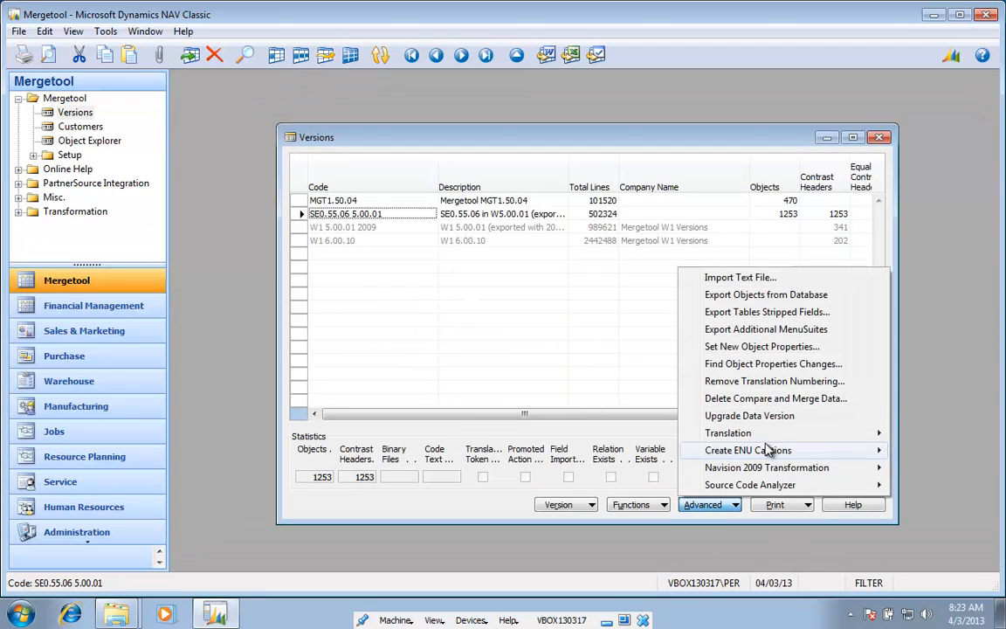
left_click(756, 363)
left_click(541, 263)
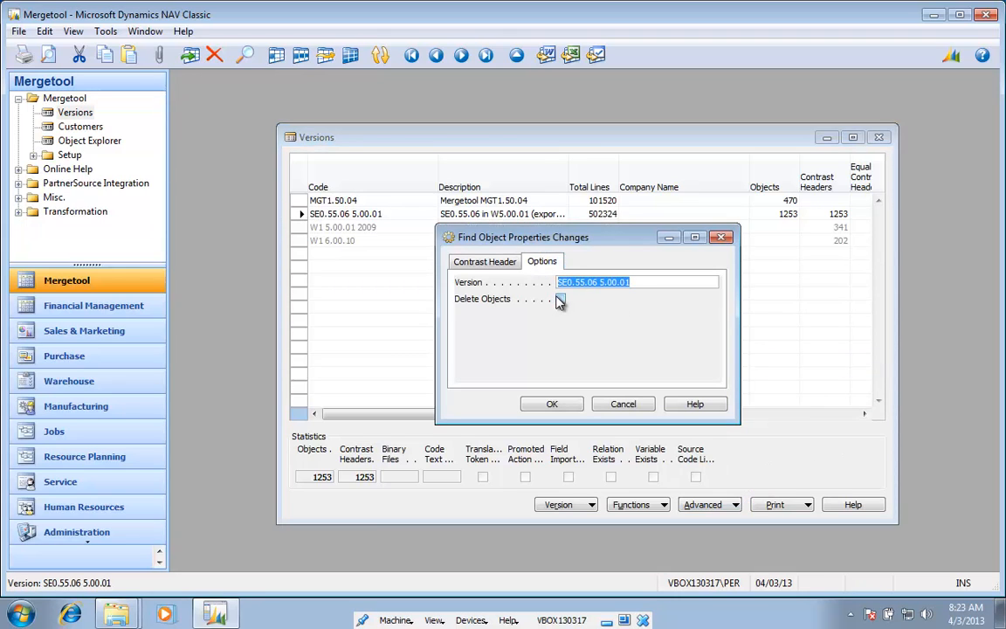
left_click(560, 299)
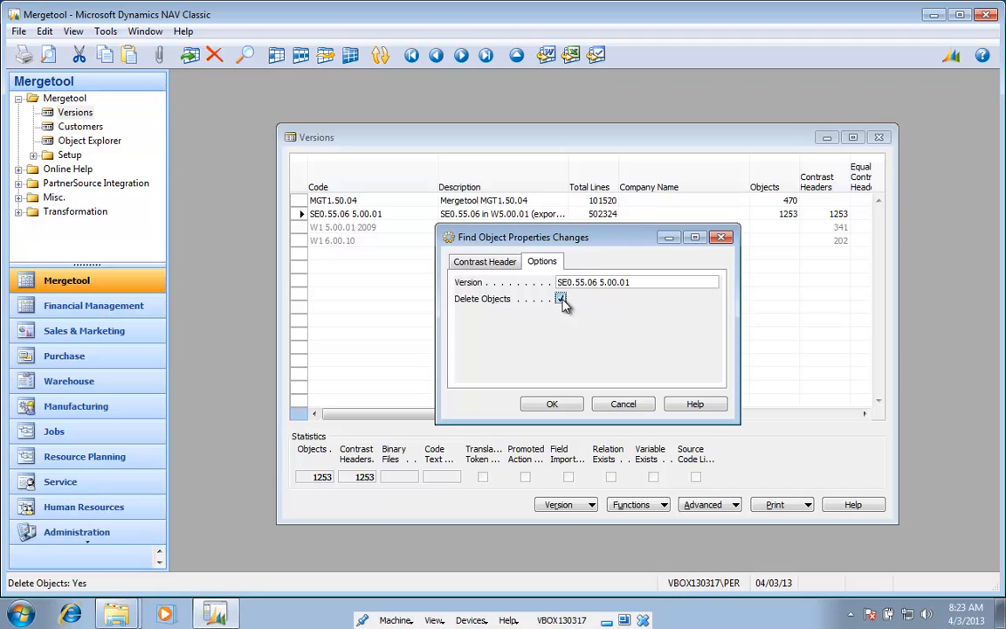
left_click(561, 299)
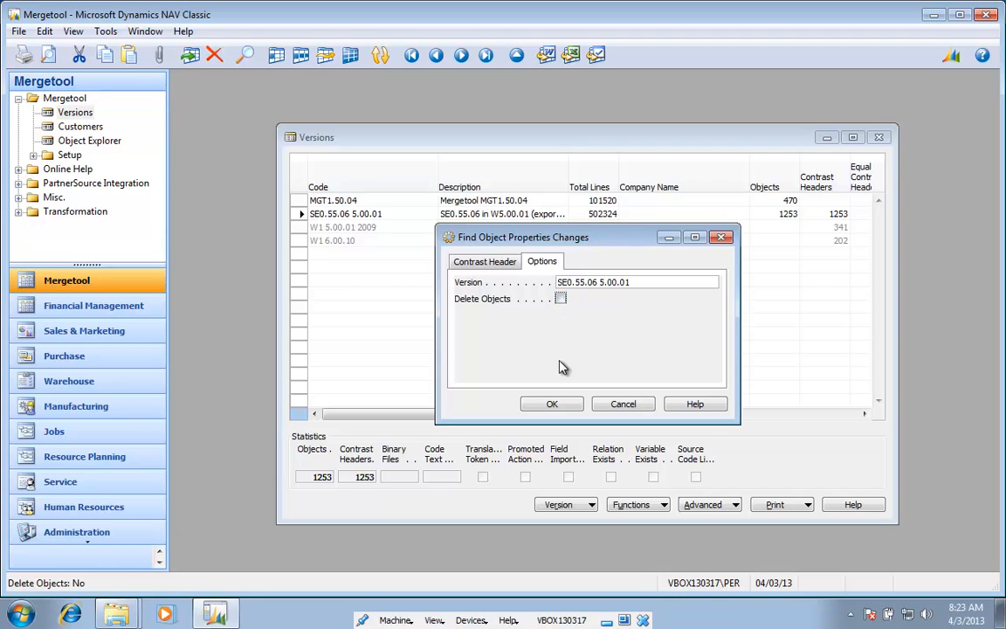
left_click(555, 404)
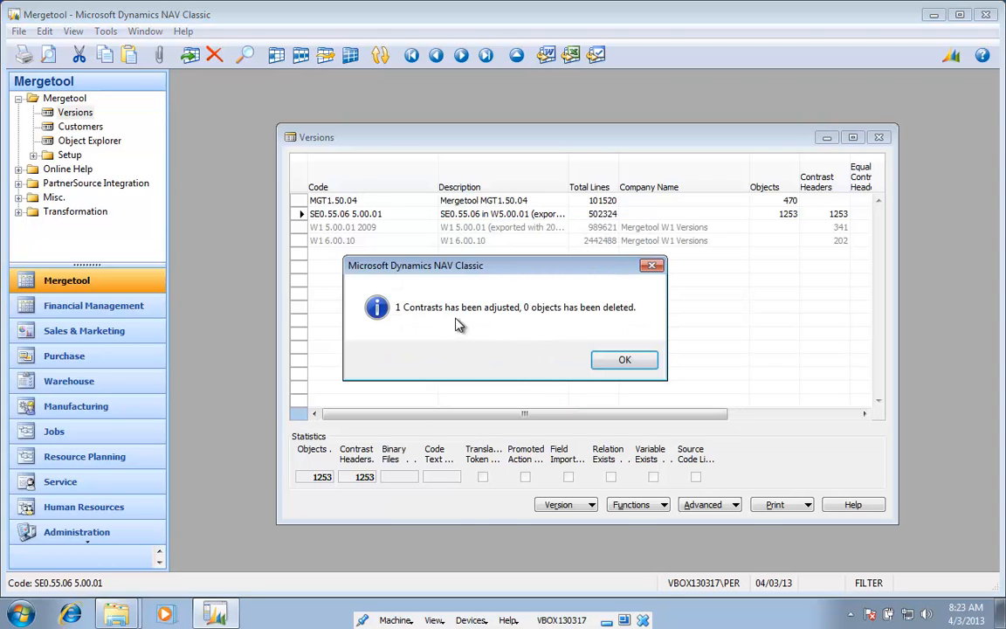
left_click(623, 361)
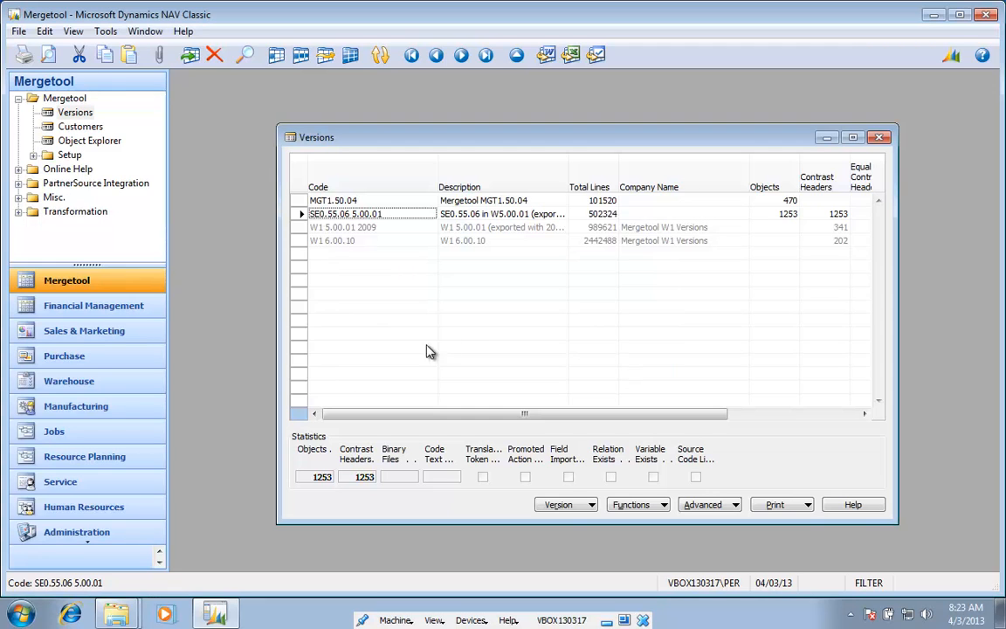
Step: Reopen the contrasts of SE0.55.06 5.00.01 and filter Object Status to Only Object Properties
left_click(563, 505)
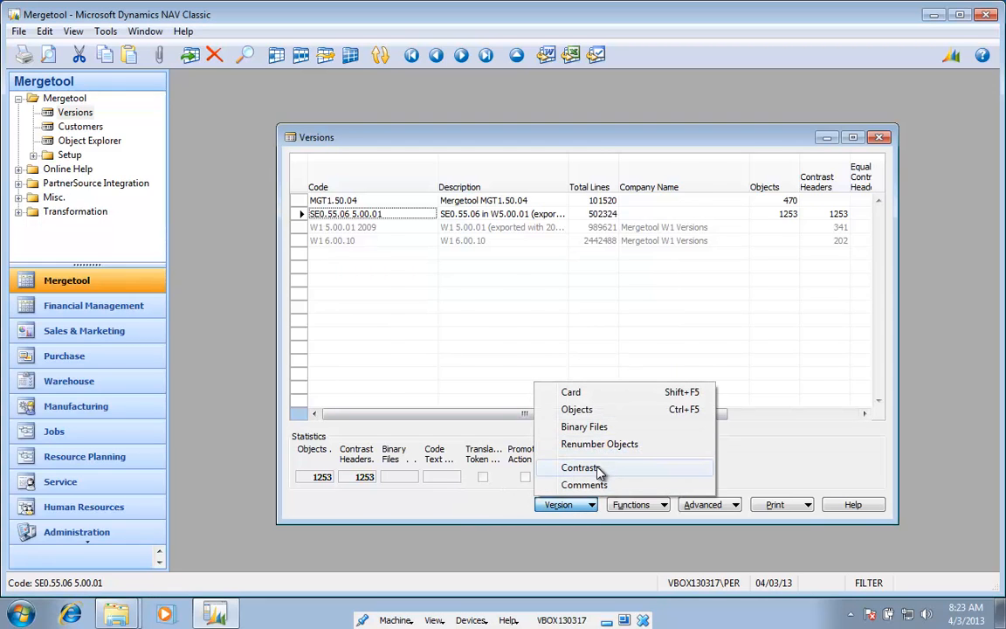
left_click(599, 469)
left_click(611, 177)
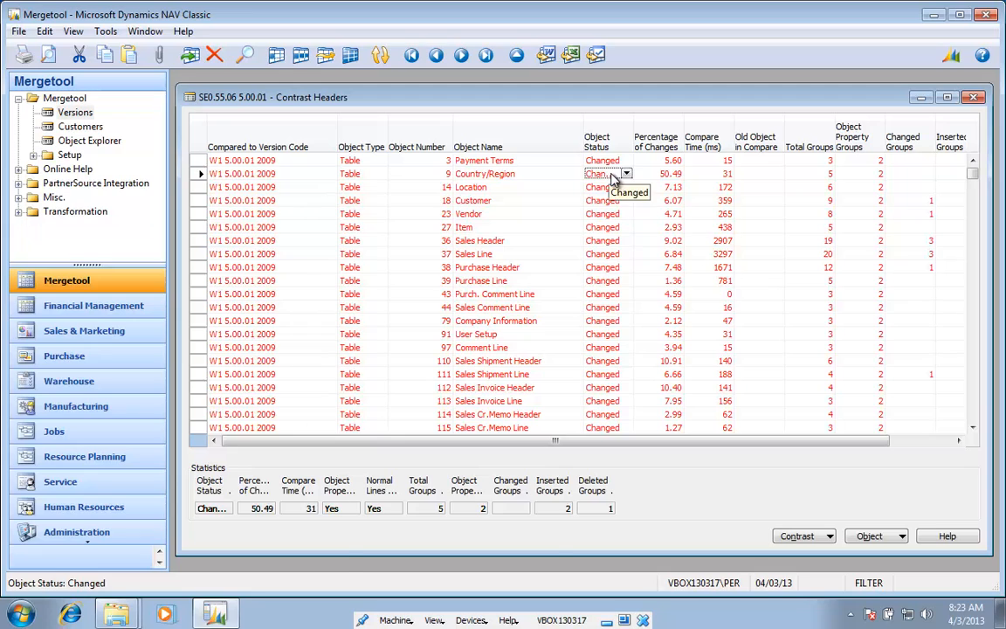
key("F7")
type("on")
key("Return")
key("ctrl+F7")
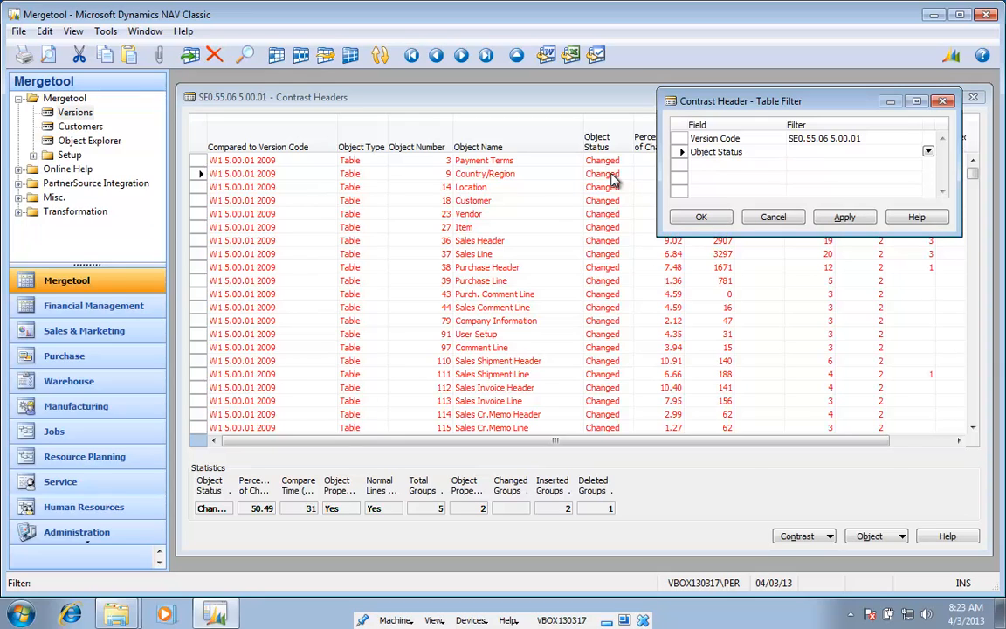
type("on")
key("Return")
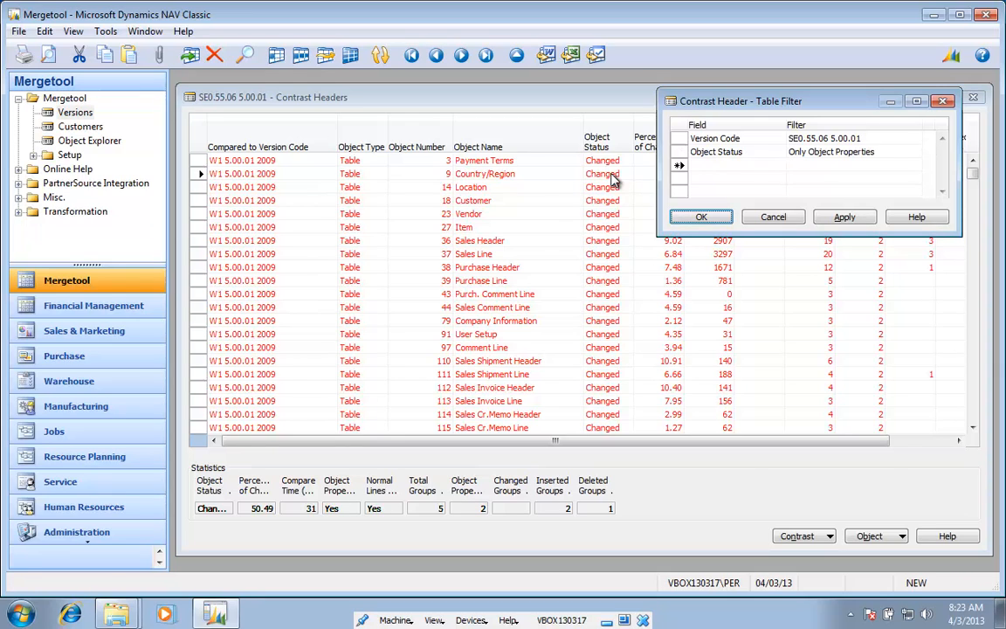
key("Return")
Step: Examine the filtered contrast entry across all its columns and close the contrasts
key("Left")
key("Left")
key("Left")
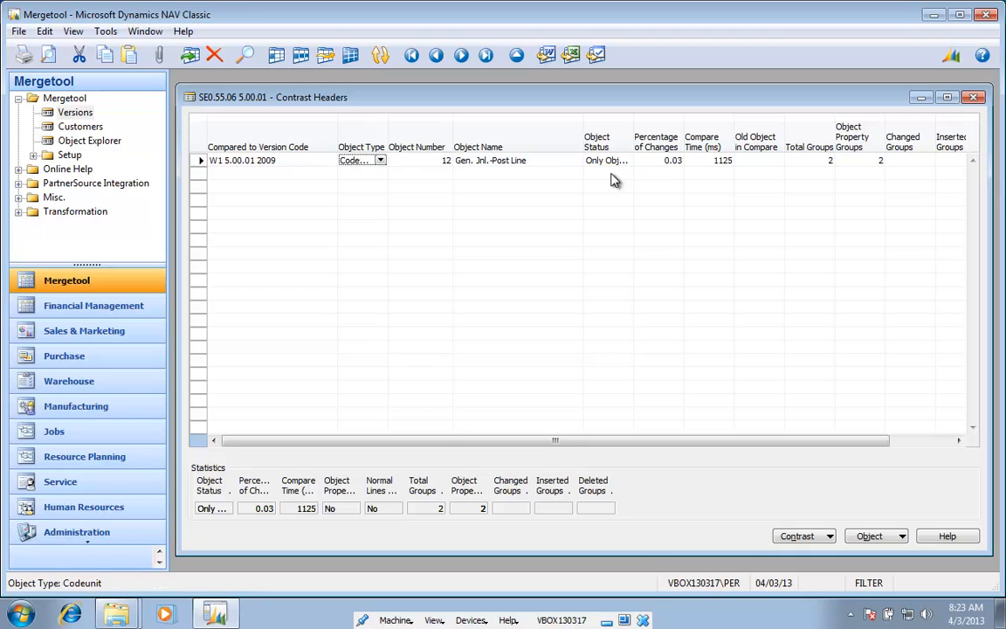
key("Right")
key("Right")
key("Right")
key("Right")
key("Right")
key("Right")
key("Right")
key("Right")
key("Right")
key("Right")
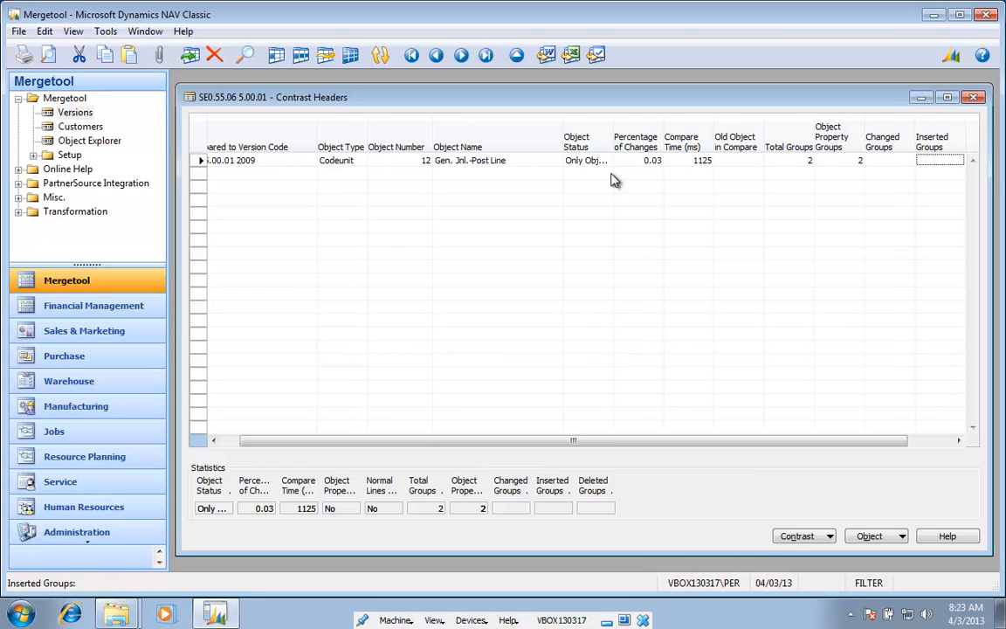
key("Left")
key("Left")
key("Left")
key("Left")
key("Left")
key("Left")
key("Left")
key("Left")
key("Left")
key("Left")
key("Left")
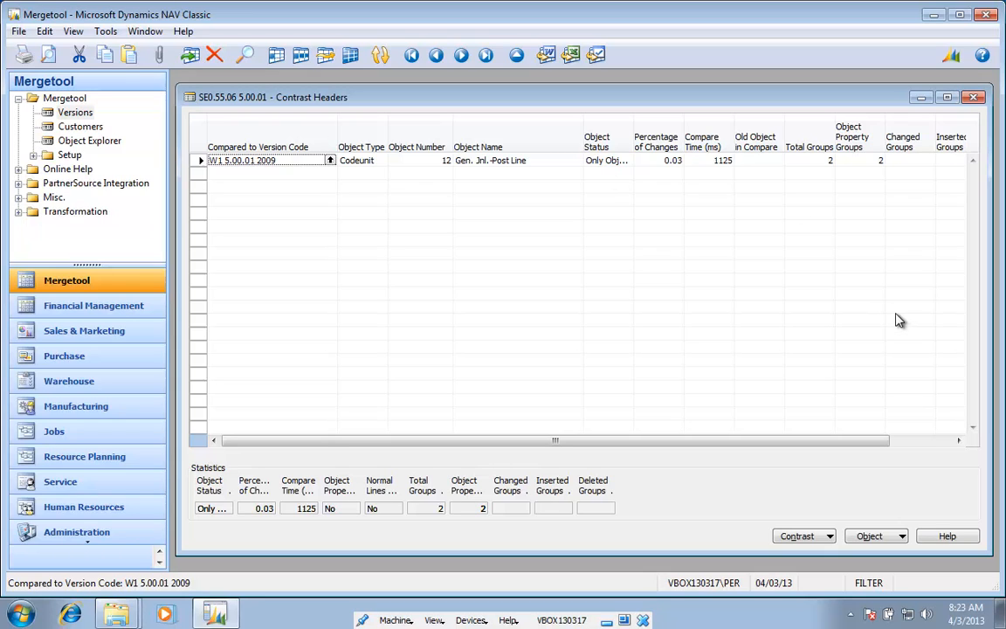
key("Escape")
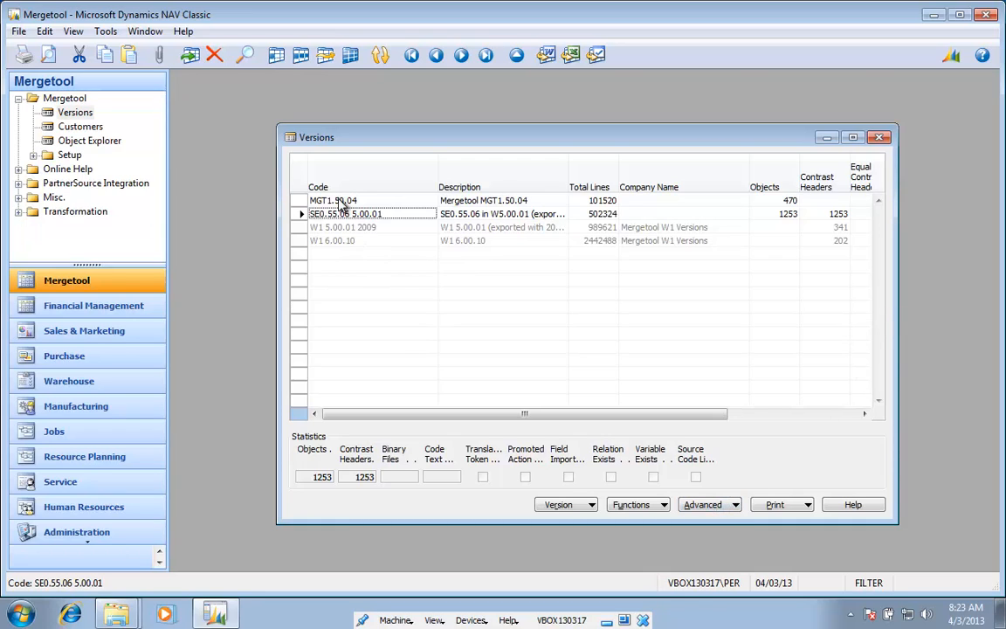
Step: Run Find Object Properties Changes for SE0.55.06 5.00.01 with Delete Objects enabled and acknowledge the message
left_click(711, 506)
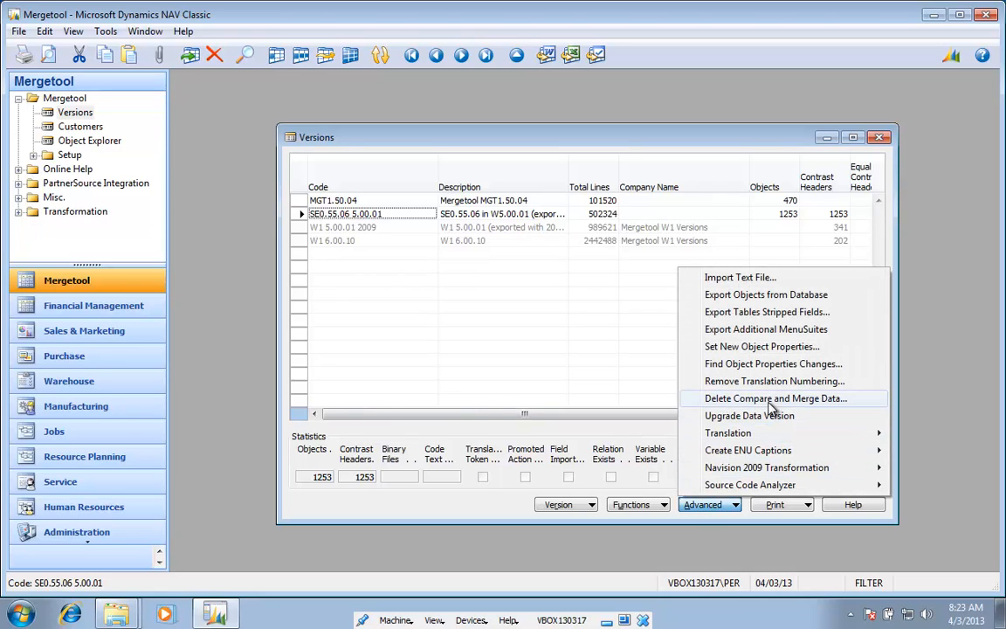
left_click(761, 363)
left_click(541, 261)
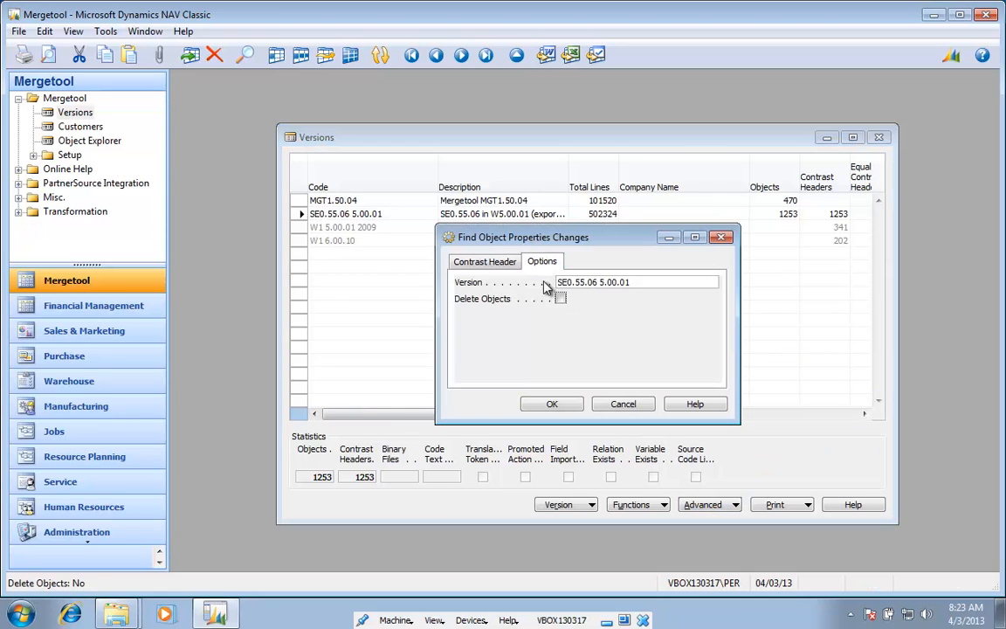
left_click(560, 298)
left_click(560, 405)
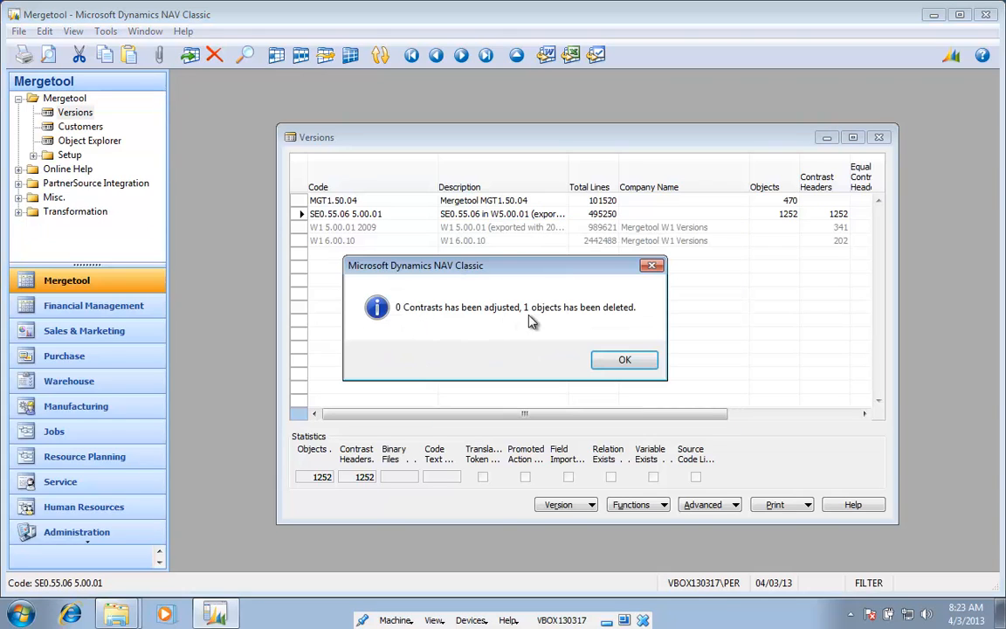
left_click(622, 362)
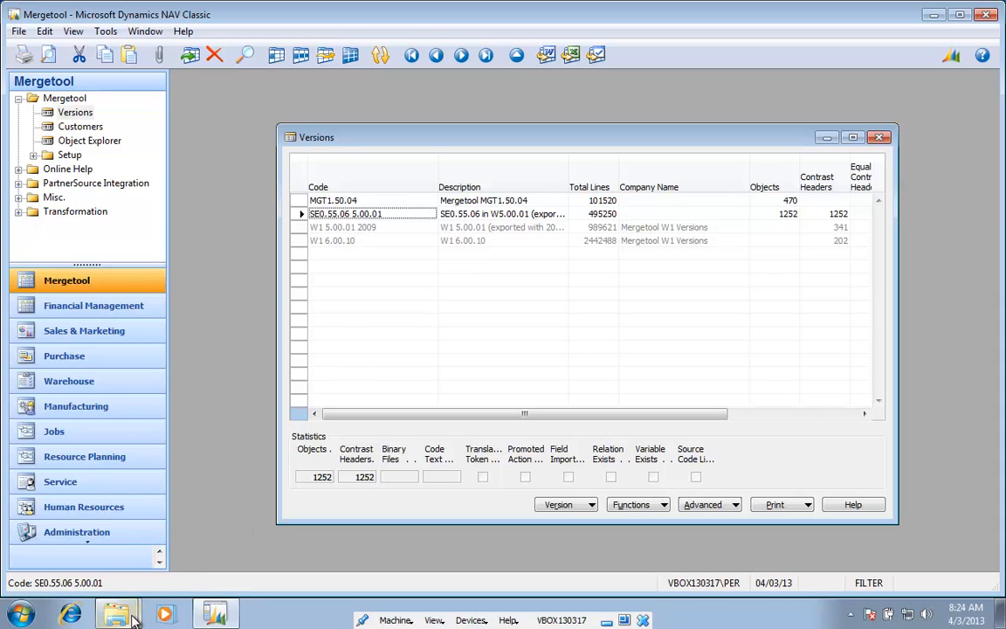
Step: Switch to the Lanham SE folder, review the before and after code in "SE0.55.06 in W15.00.01 All Objects.log", and close the log
mouse_move(128, 617)
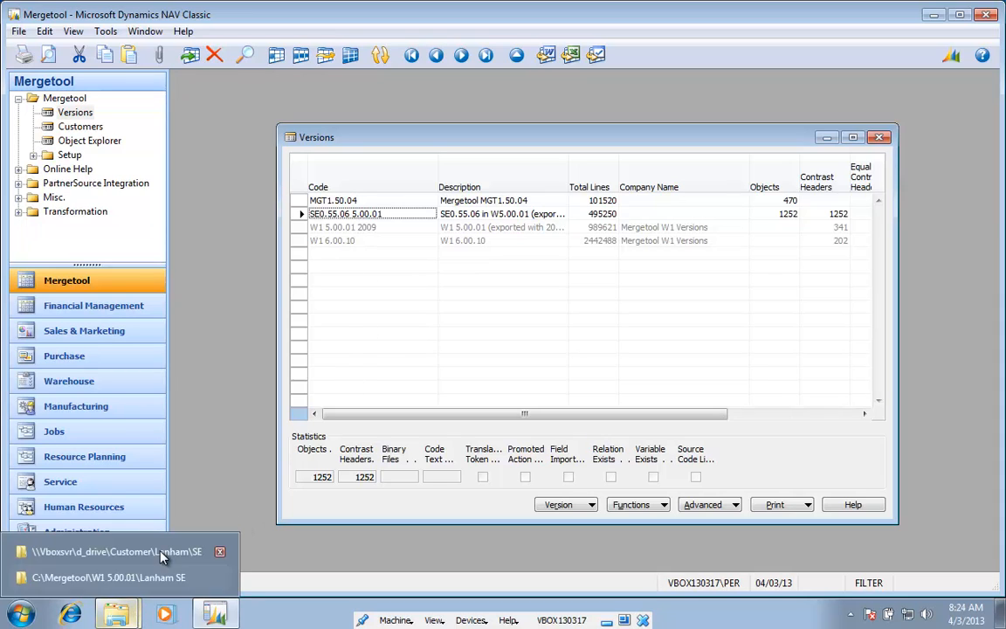
left_click(109, 578)
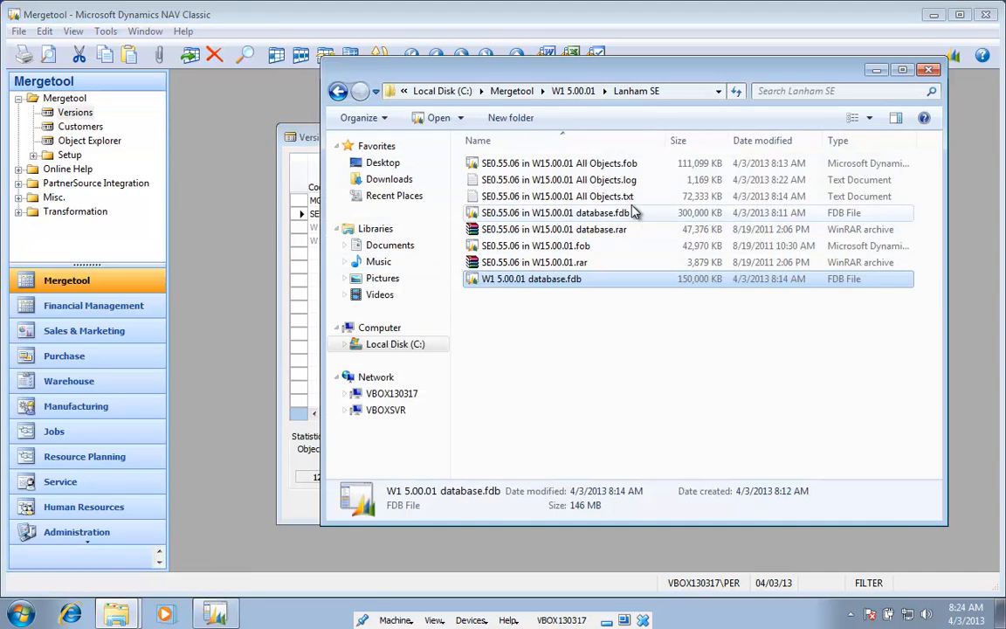
double_click(605, 179)
scroll(433, 225, "down", 8)
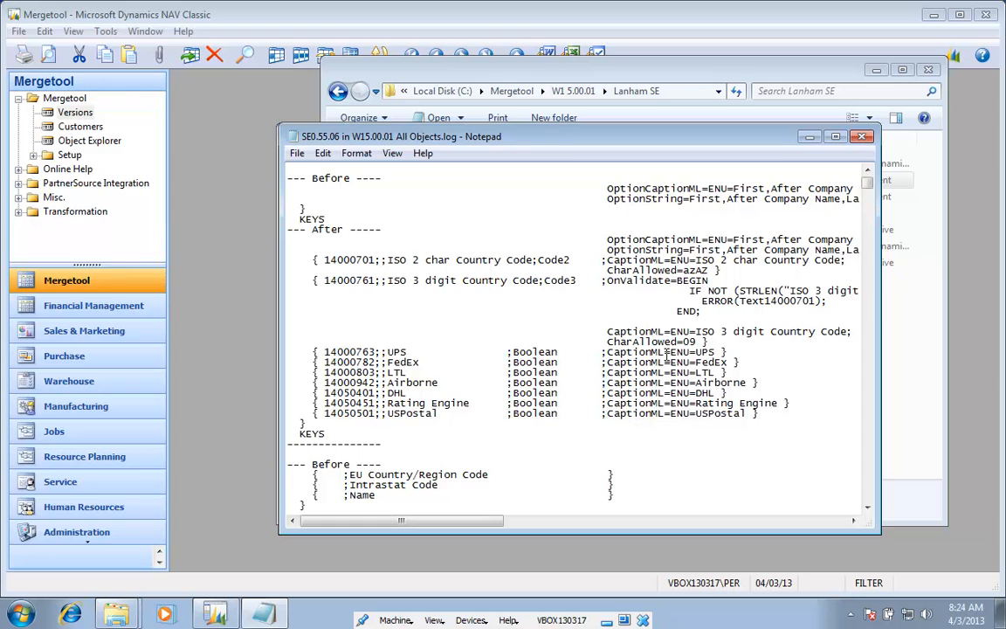
scroll(629, 377, "down", 8)
scroll(633, 377, "up", 11)
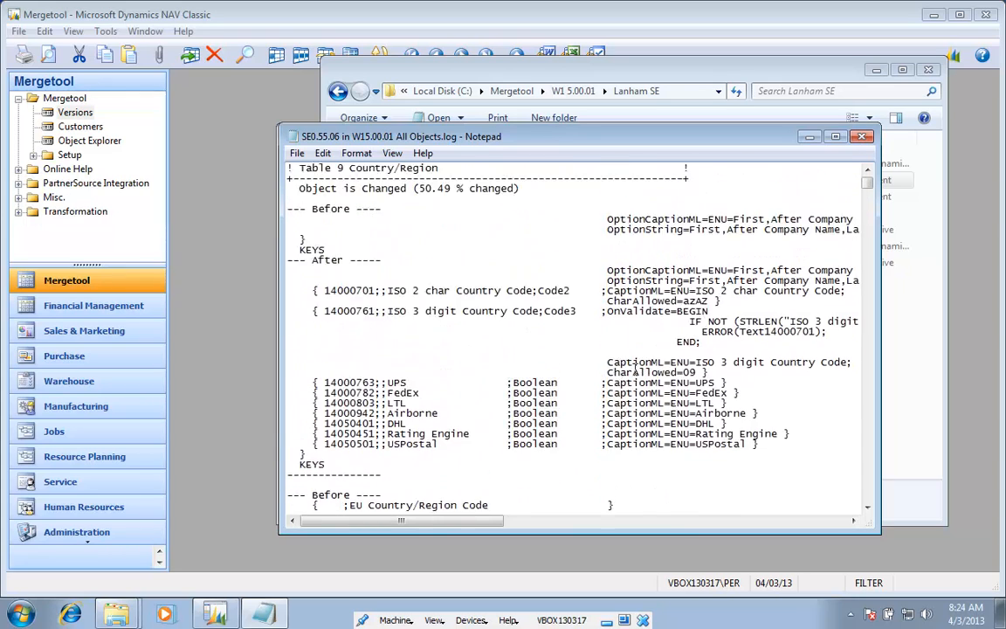
scroll(748, 229, "up", 5)
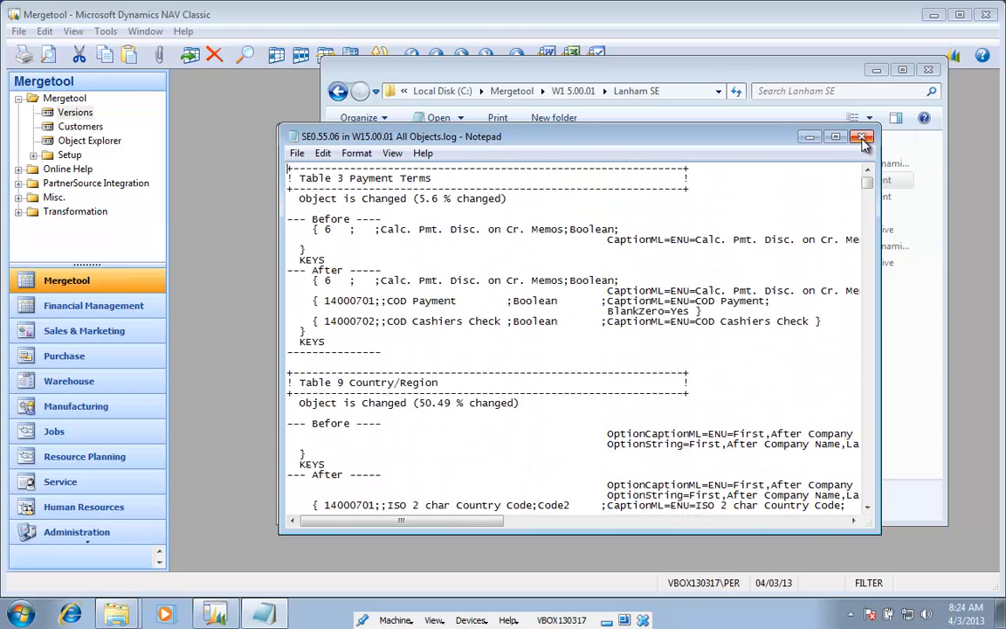
left_click(862, 136)
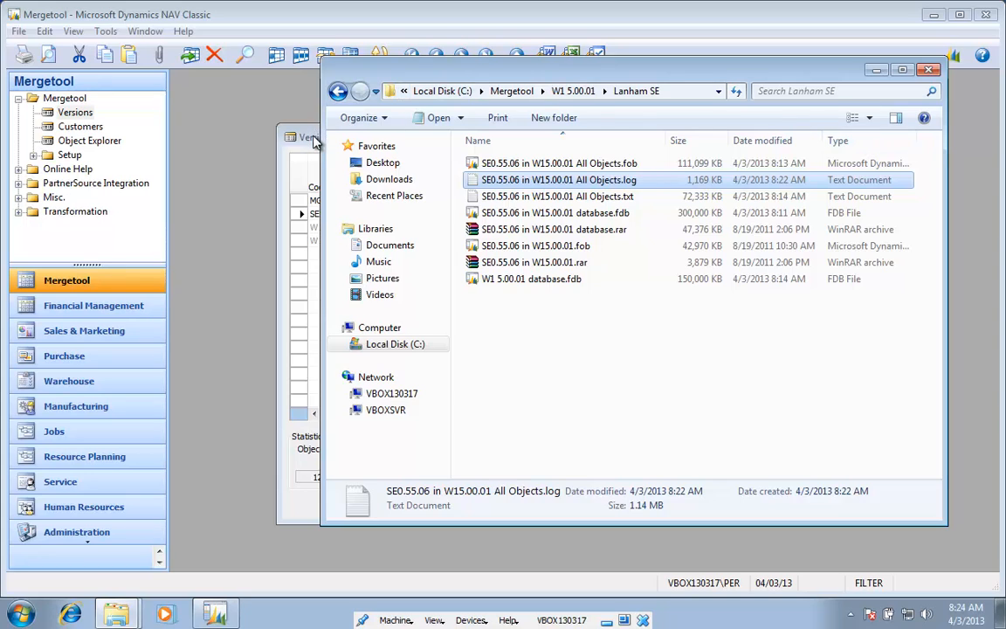
Step: Return to the Mergetool versions, review the import options of SE0.55.06 5.00.01, and close the Import Version dialog without importing
left_click(314, 139)
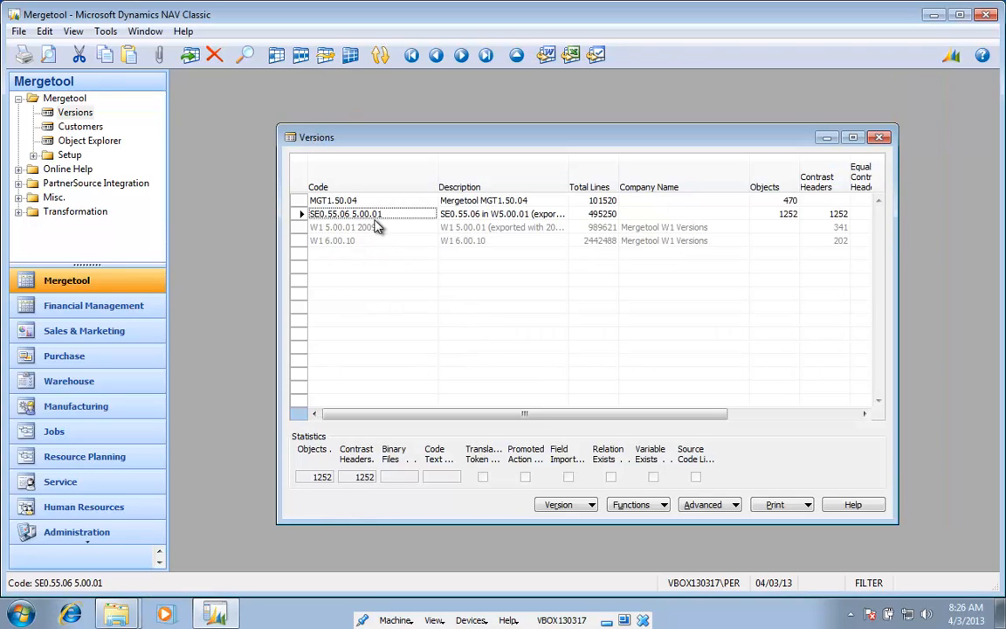
left_click(644, 506)
left_click(687, 295)
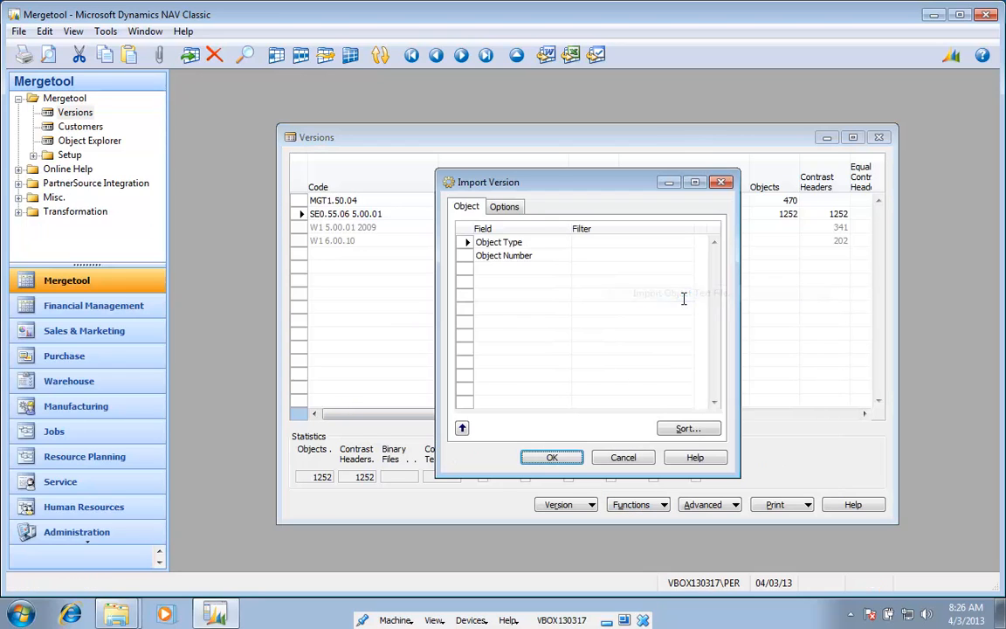
left_click(505, 207)
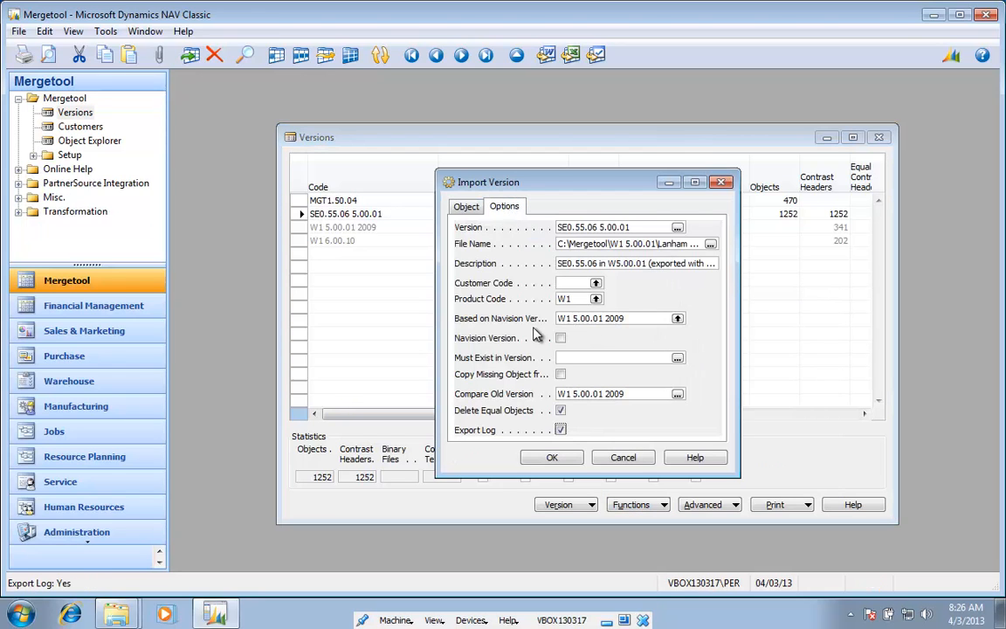
left_click(720, 183)
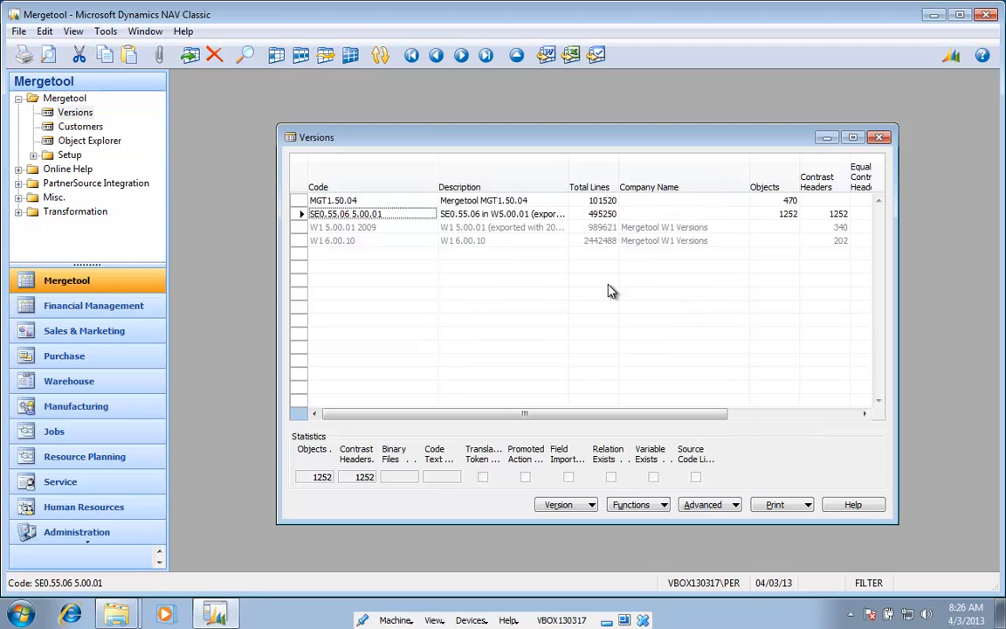
Step: View the object card of table 3 Payment Terms in SE0.55.06 5.00.01, check its Added Version List, and return to the versions
left_click(559, 506)
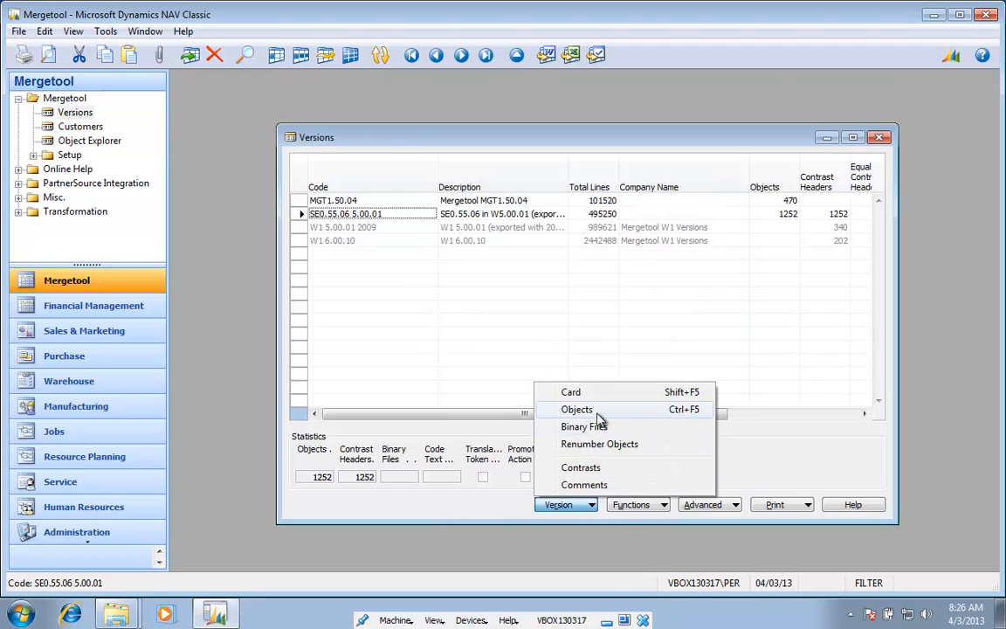
left_click(672, 409)
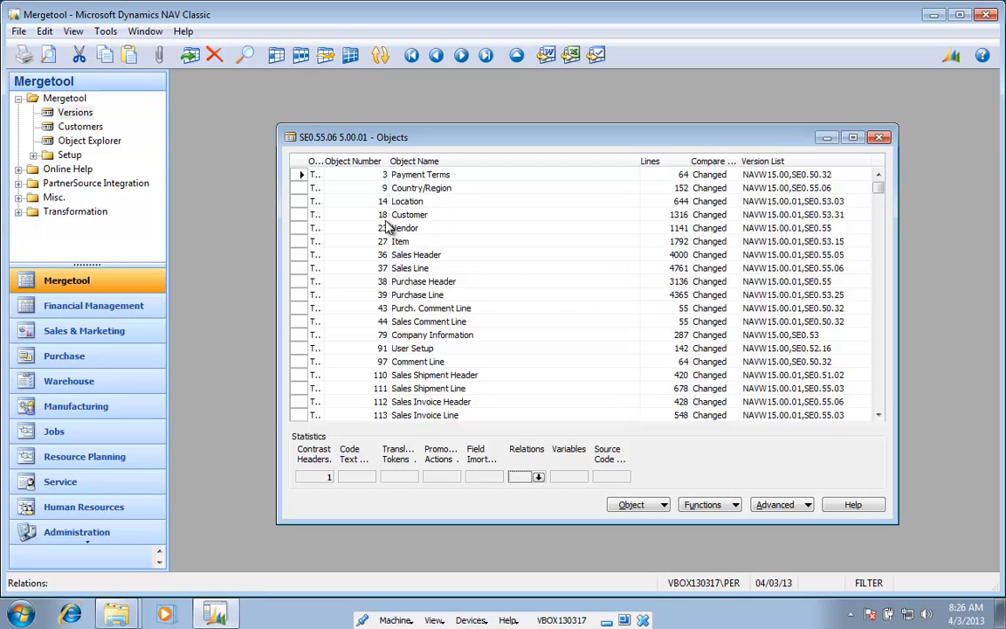
left_click(642, 504)
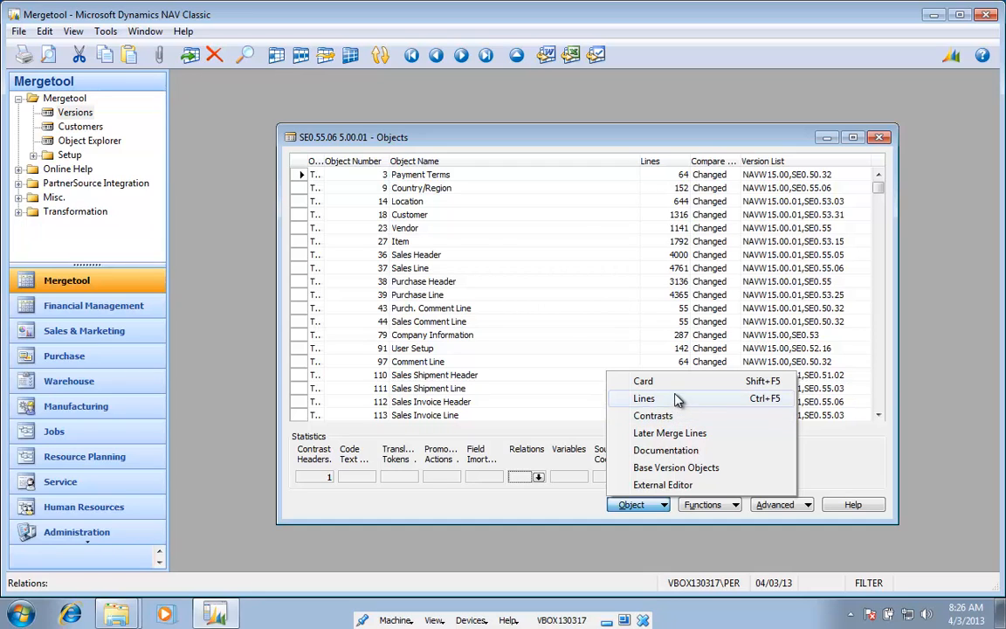
left_click(723, 382)
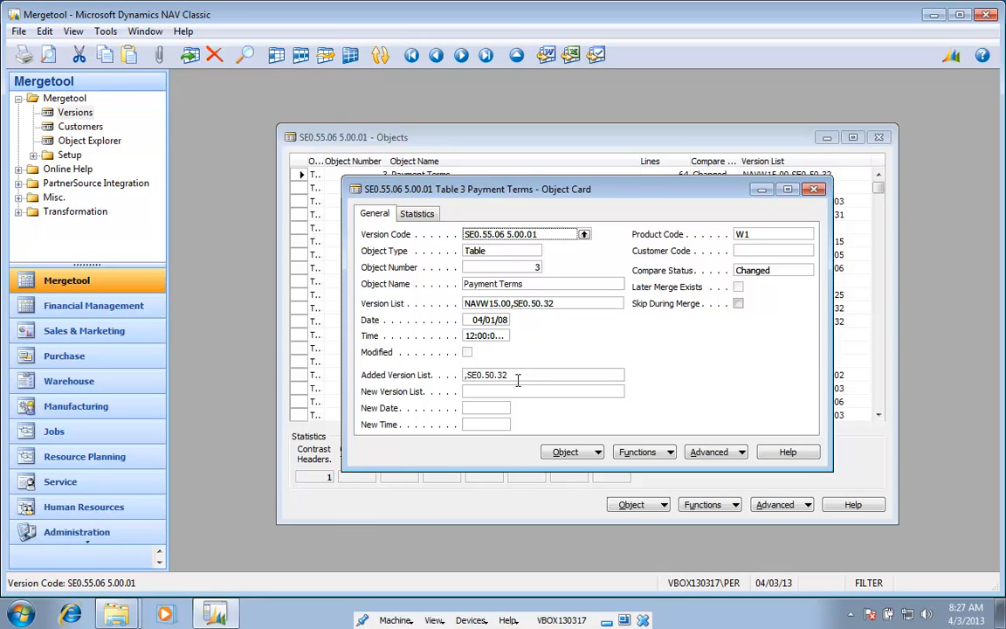
key("Escape")
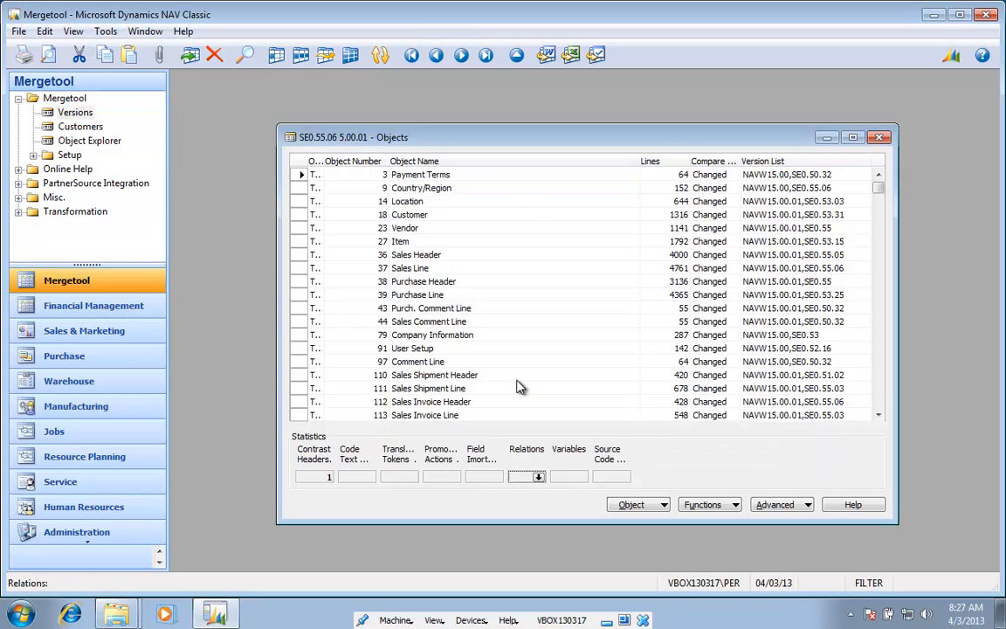
key("Escape")
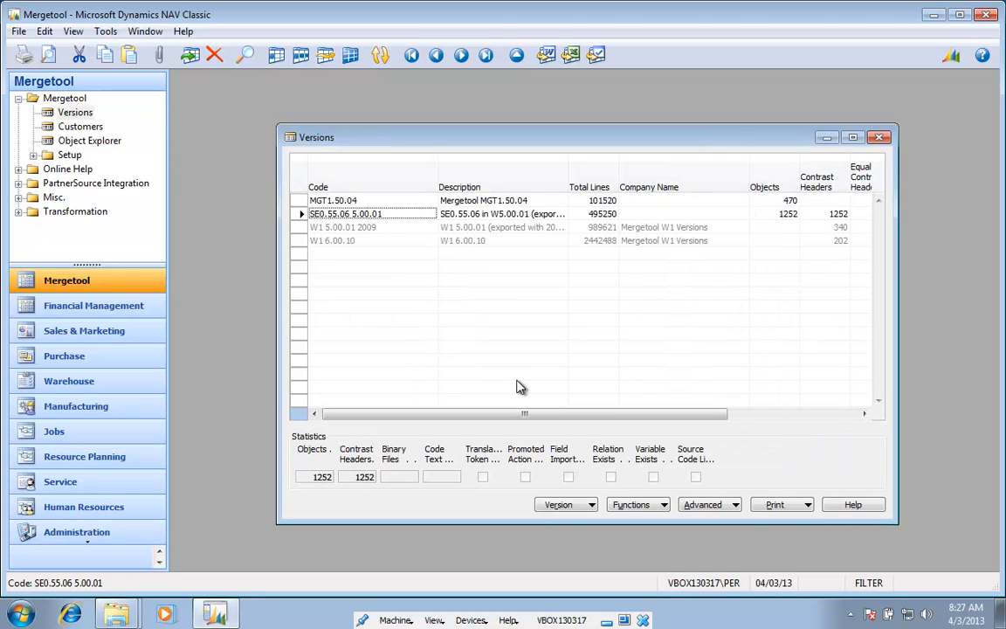
Step: View the version card of SE0.55.06 5.00.01, check which Navision version it is based on, and close the card
left_click(559, 504)
left_click(570, 395)
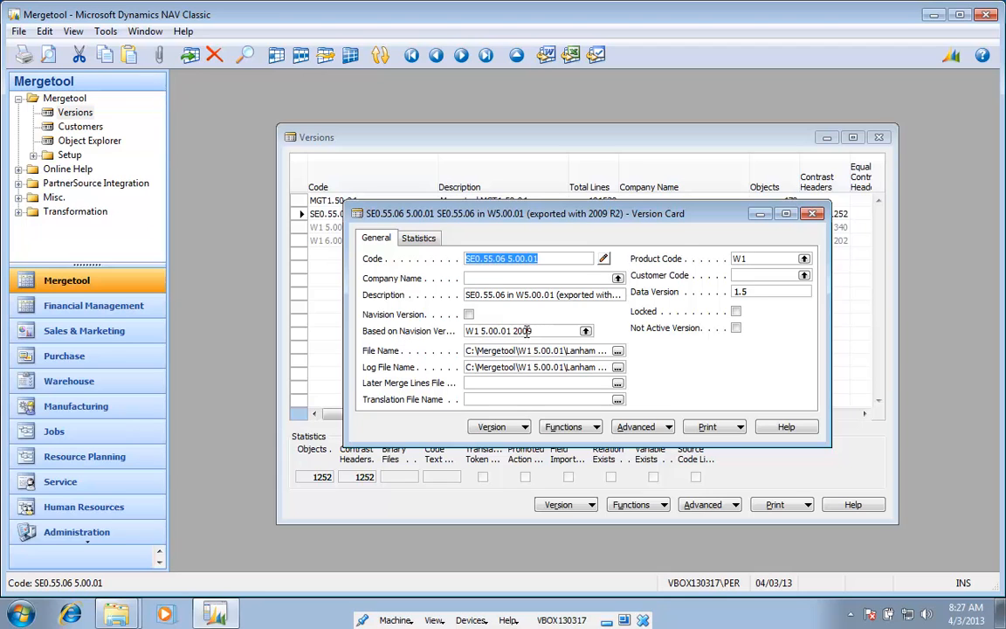
key("Escape")
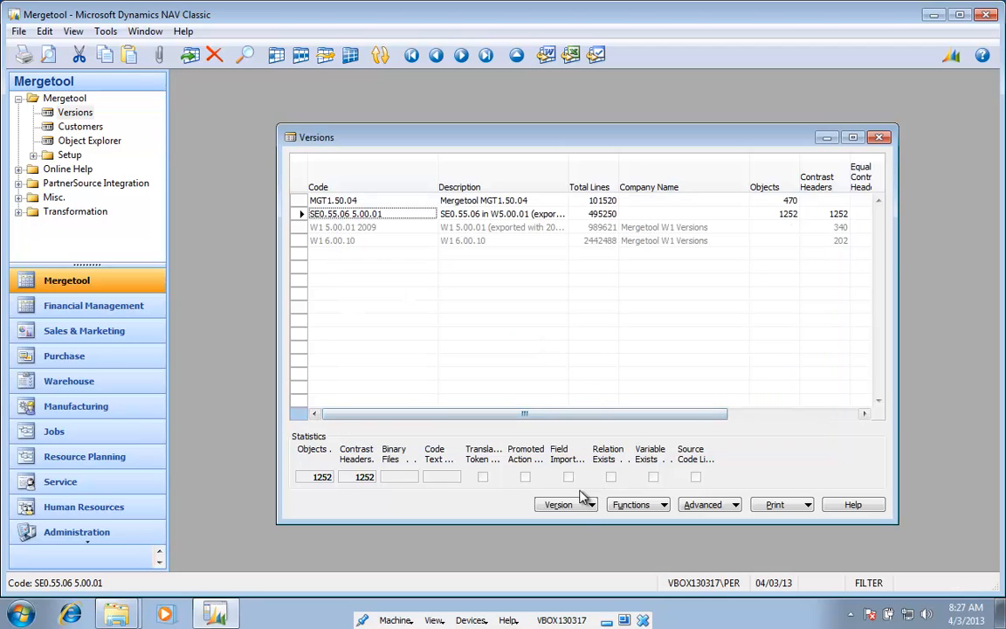
Step: Select all objects of SE0.55.06 5.00.01 and bring up the Update Added Version List for Selected function
left_click(567, 504)
left_click(580, 412)
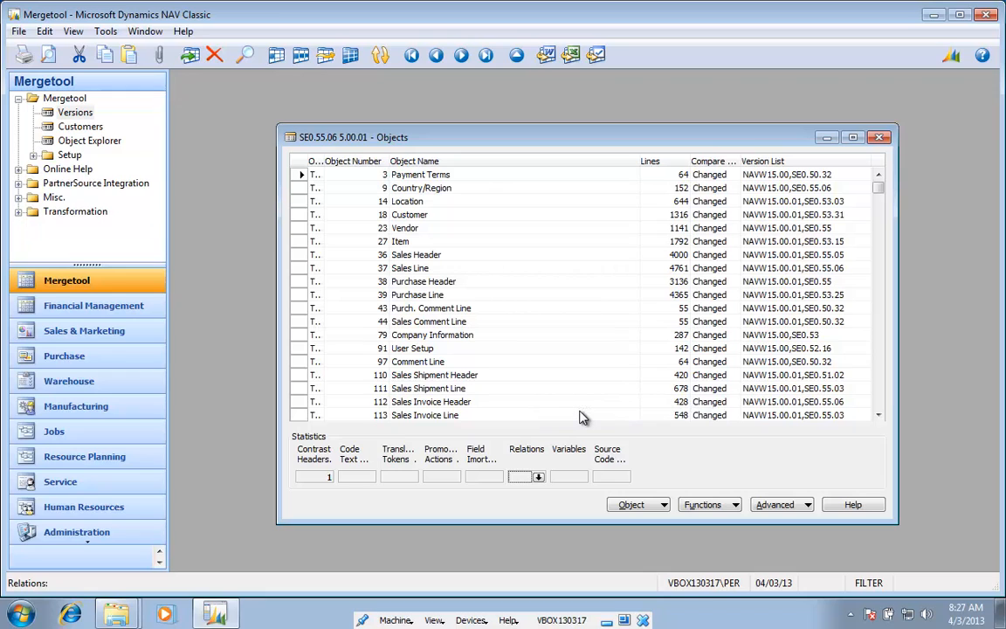
left_click(494, 234)
key("ctrl+a")
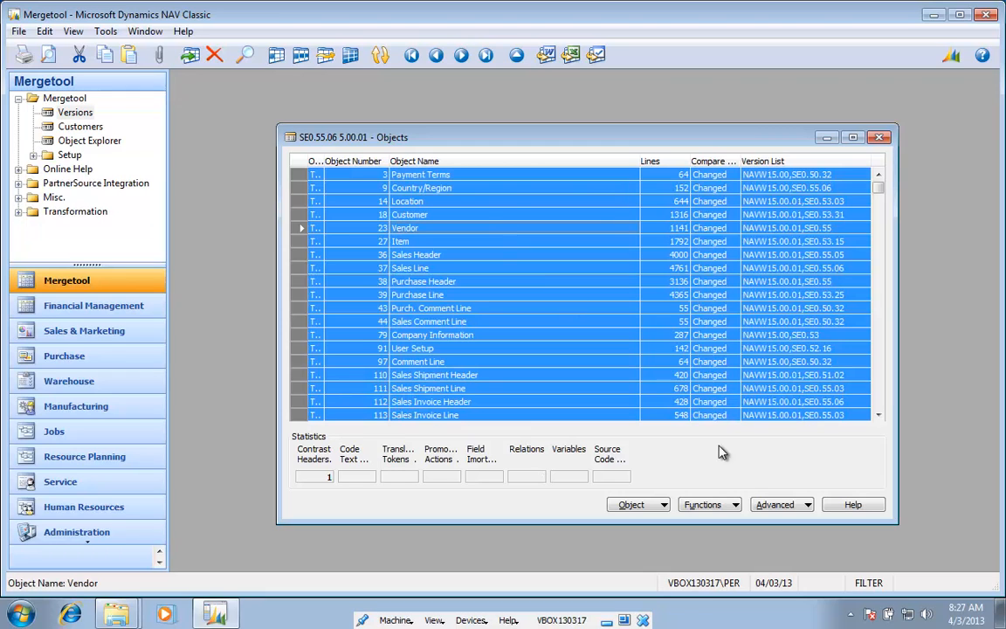
left_click(713, 504)
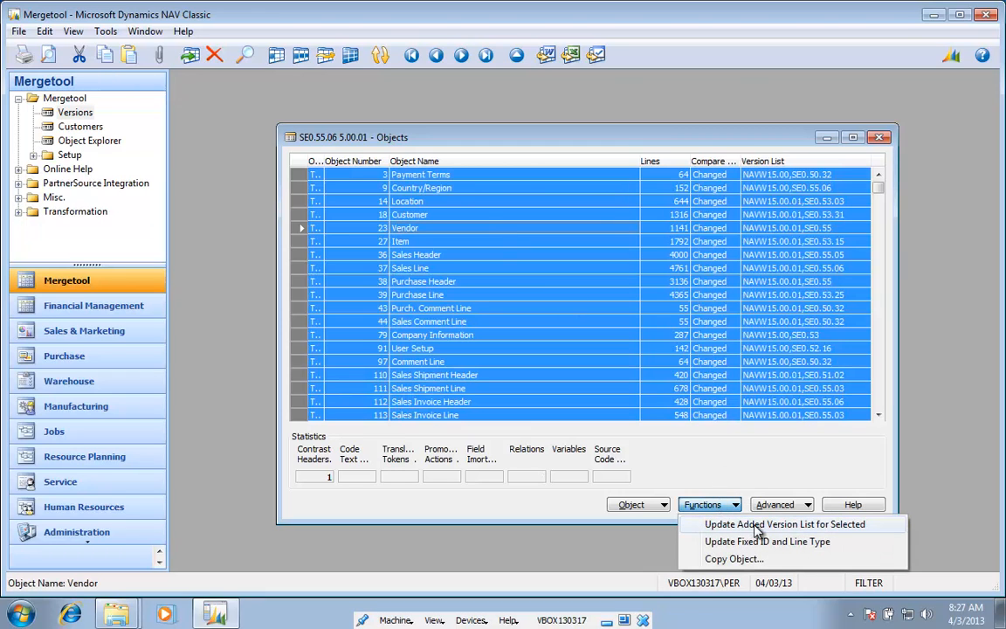